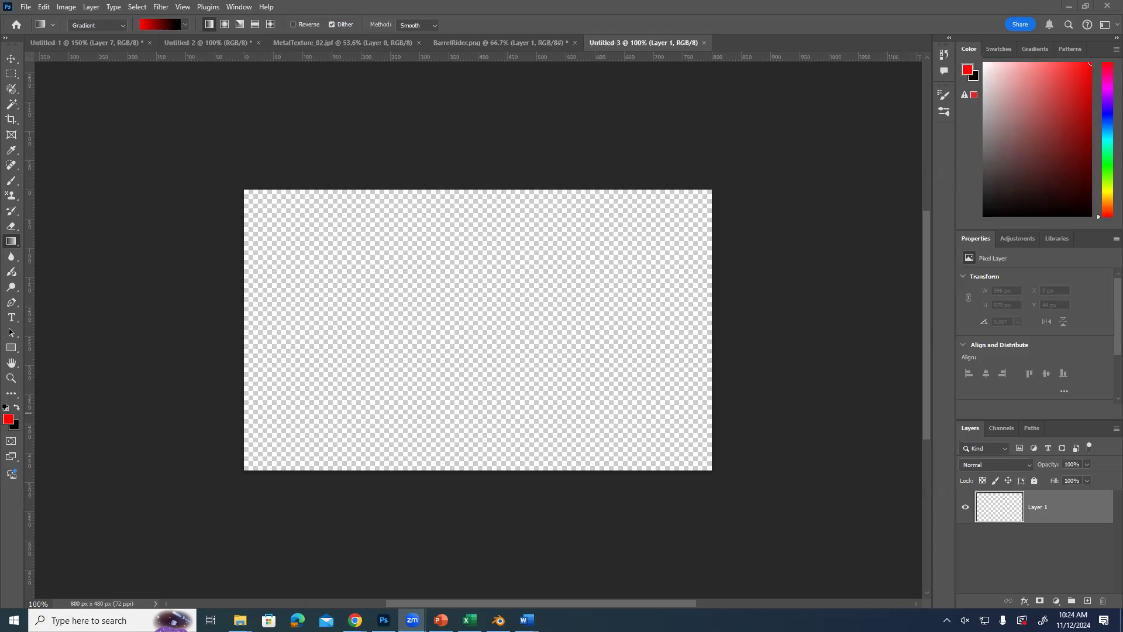
Review the new-document settings and dismiss them without creating a document
{"action": "left_click", "coordinate": [26, 7]}
{"action": "left_click", "coordinate": [37, 20]}
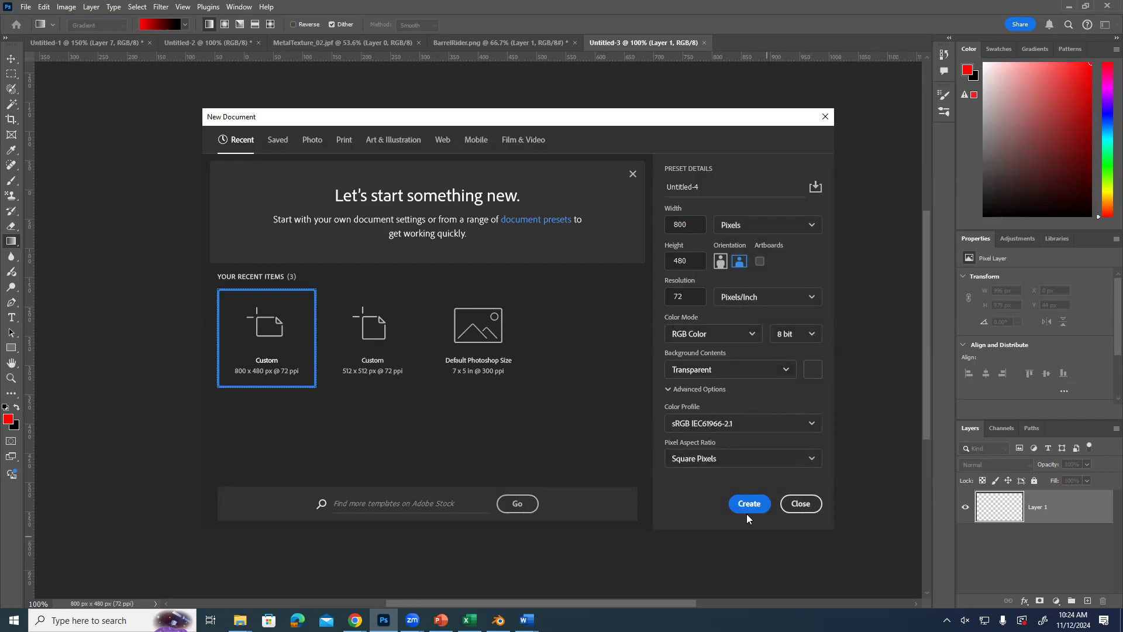
{"action": "left_click", "coordinate": [801, 503]}
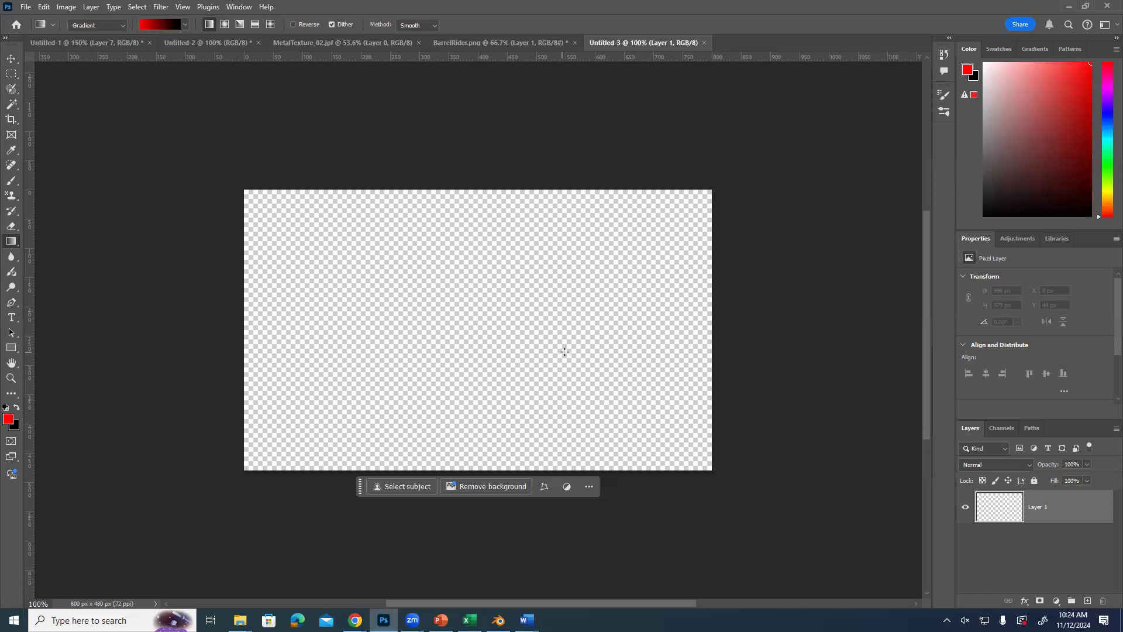
Switch to the Paint Bucket tool and return to the Gradient tool
{"action": "right_click", "coordinate": [12, 242]}
{"action": "left_click", "coordinate": [13, 245]}
{"action": "right_click", "coordinate": [12, 242]}
{"action": "left_click", "coordinate": [40, 252]}
{"action": "left_click", "coordinate": [8, 242]}
{"action": "left_click", "coordinate": [12, 245]}
{"action": "left_click", "coordinate": [13, 248]}
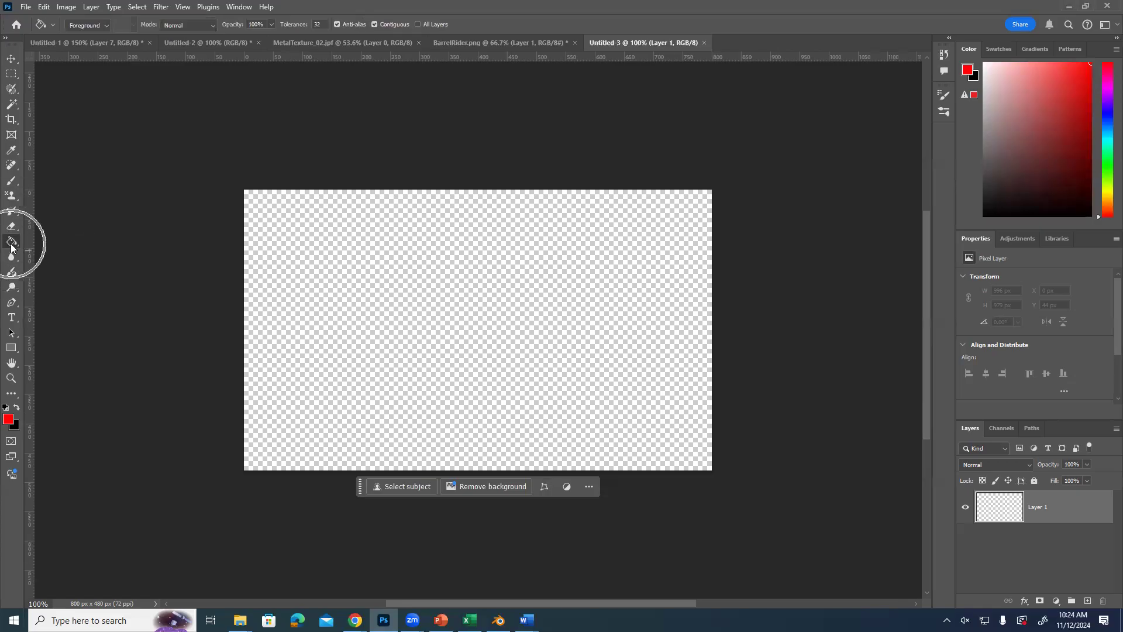
{"action": "right_click", "coordinate": [12, 243]}
{"action": "left_click", "coordinate": [53, 241]}
{"action": "left_click", "coordinate": [11, 240]}
{"action": "left_click", "coordinate": [12, 240]}
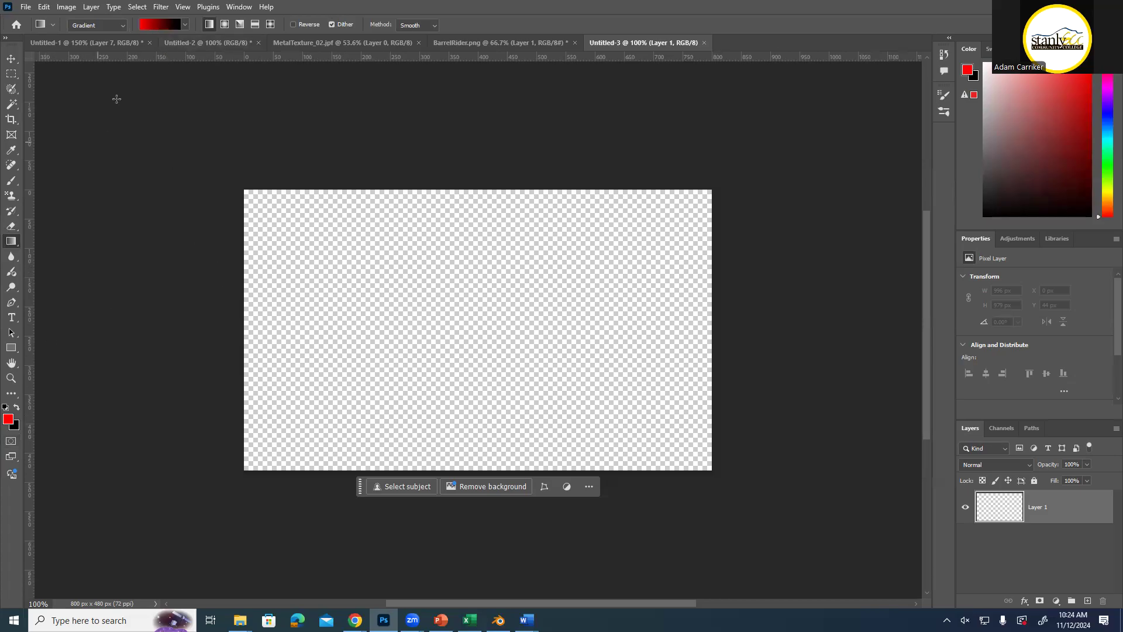
Swap the foreground and background colors back and forth to preview red-to-black and black-to-red gradients
{"action": "left_click", "coordinate": [152, 24]}
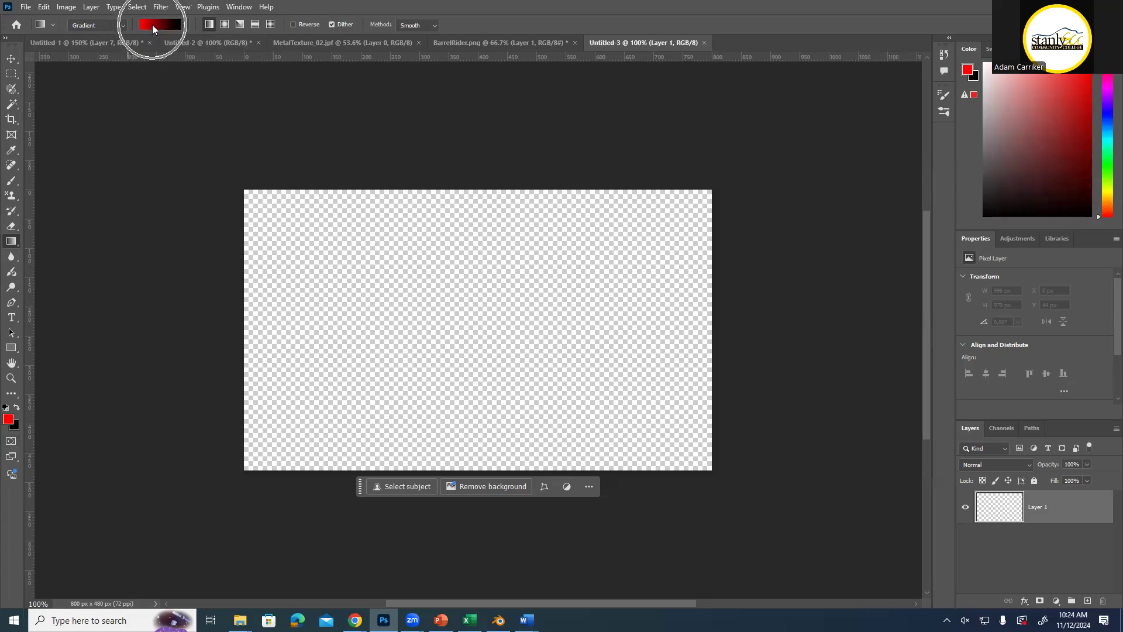
{"action": "left_click", "coordinate": [152, 25]}
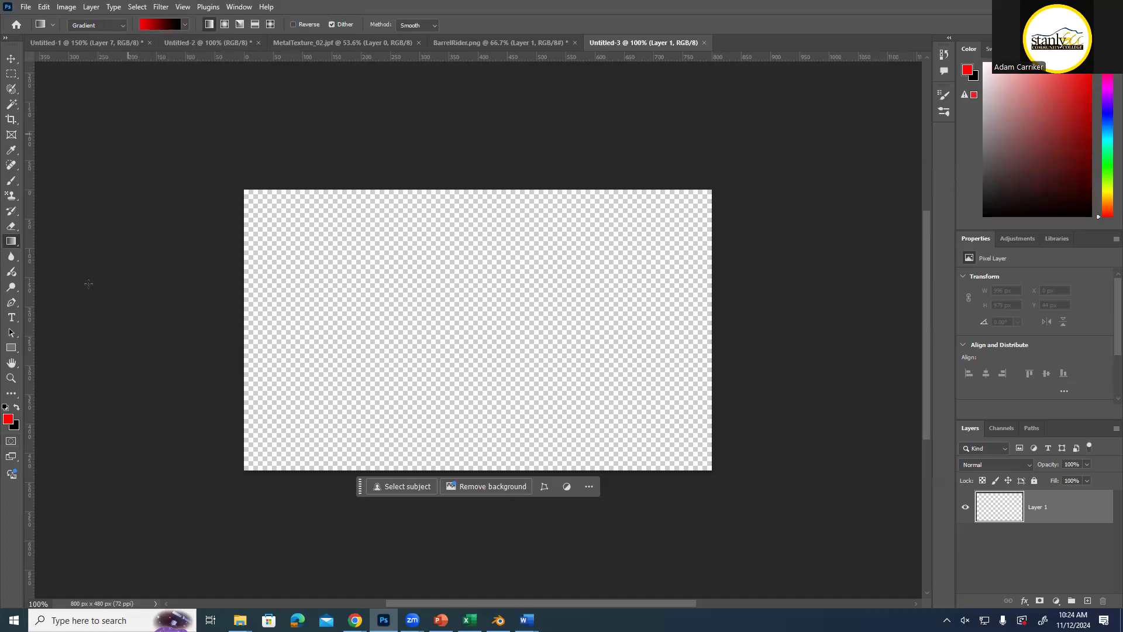
{"action": "left_click", "coordinate": [12, 428]}
{"action": "key", "text": "x"}
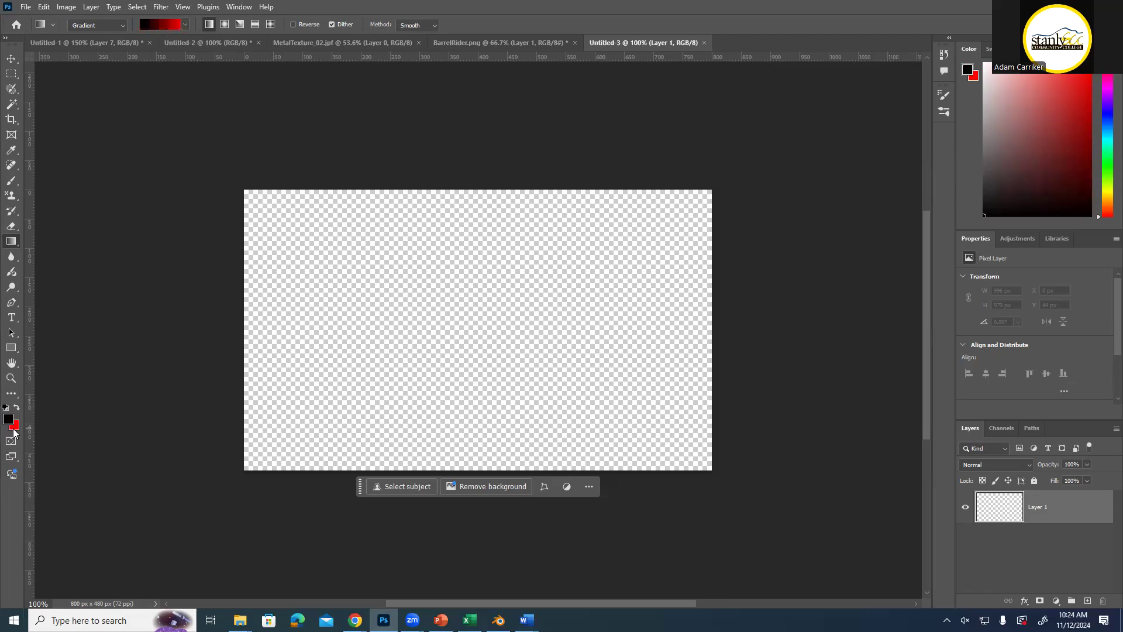
{"action": "key", "text": "x"}
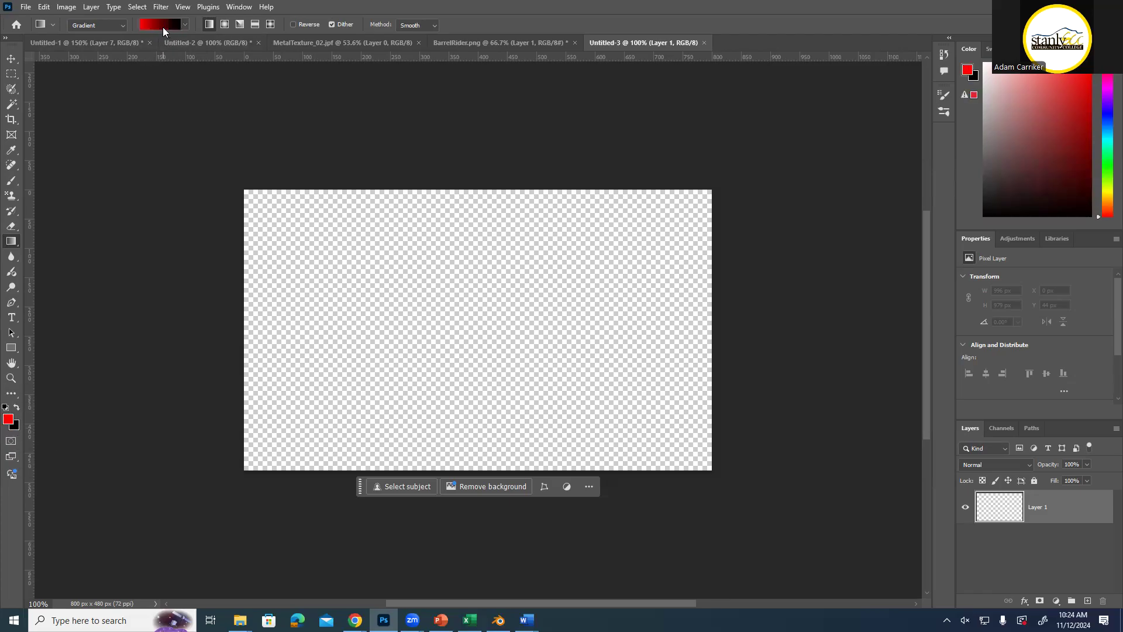
{"action": "key", "text": "x"}
{"action": "key", "text": "x"}
{"action": "key", "text": "x"}
{"action": "key", "text": "x"}
Reset the foreground and background colors to default black and white, and swap them back and forth
{"action": "key", "text": "d"}
{"action": "key", "text": "x"}
{"action": "key", "text": "x"}
{"action": "key", "text": "x"}
{"action": "key", "text": "x"}
{"action": "key", "text": "x"}
{"action": "key", "text": "x"}
{"action": "key", "text": "x"}
{"action": "key", "text": "x"}
Add a new layer above Layer 1 and try a horizontal black-to-white gradient across the canvas, undoing the gradient
{"action": "left_click", "coordinate": [1087, 601]}
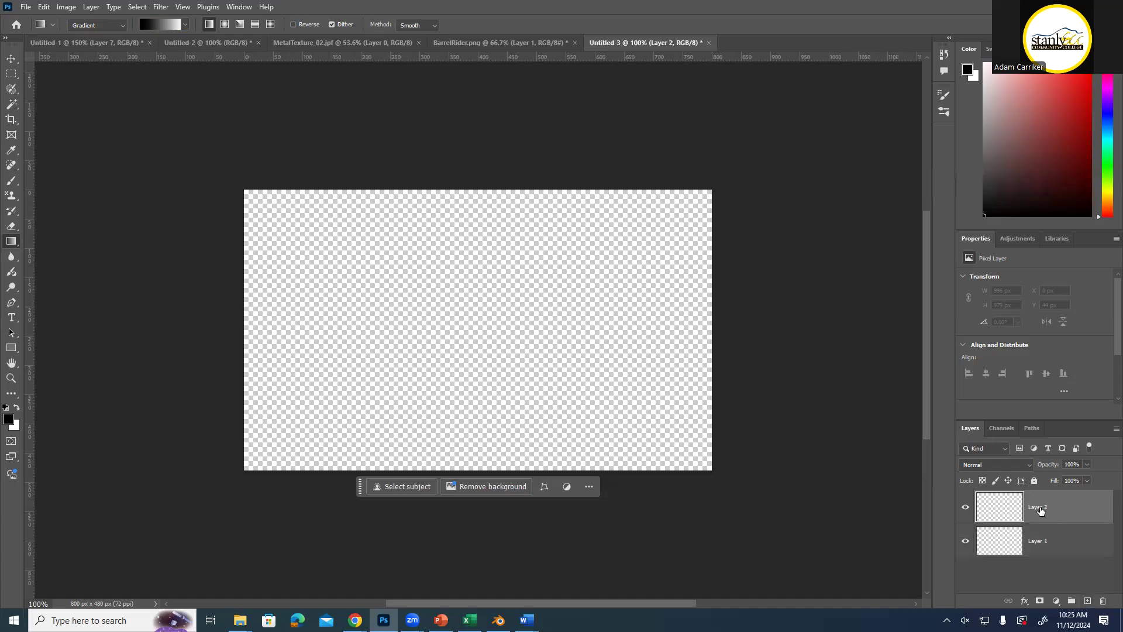
{"action": "left_click_drag", "start_coordinate": [248, 322], "coordinate": [712, 325]}
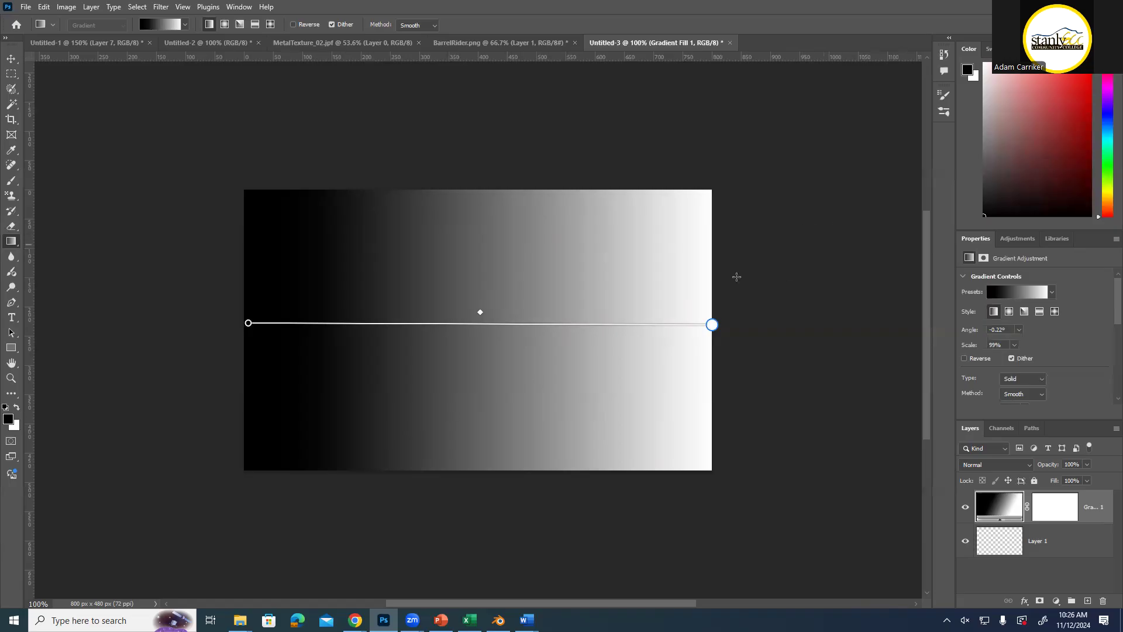
{"action": "key", "text": "ctrl+z"}
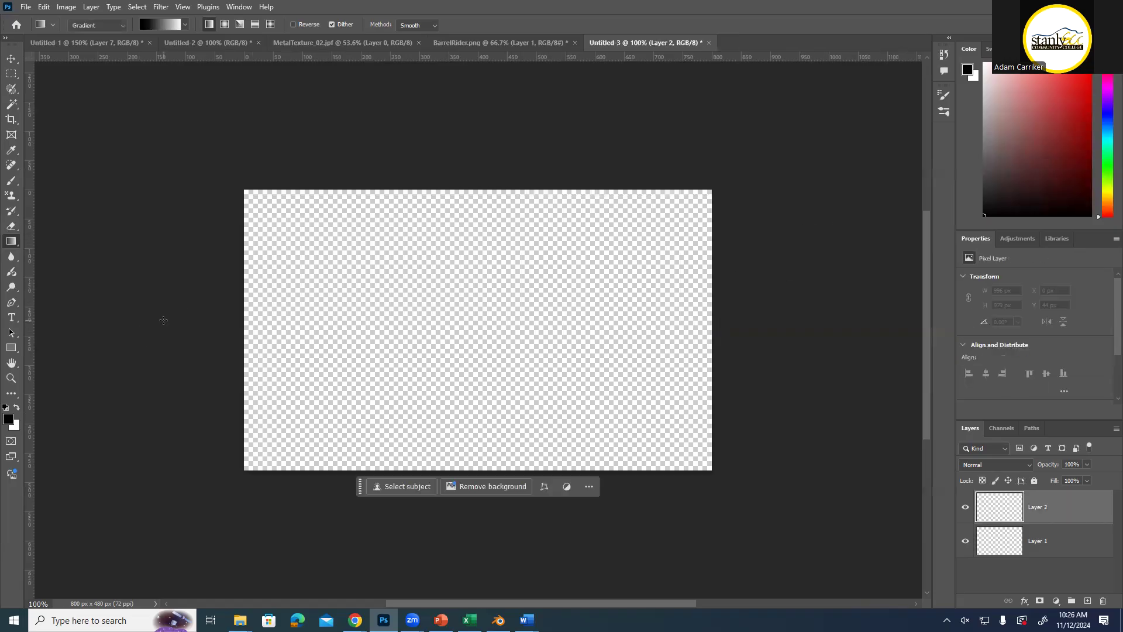
Set the foreground color to bright red and the background color to black (000000)
{"action": "left_click", "coordinate": [9, 420]}
{"action": "left_click", "coordinate": [548, 197]}
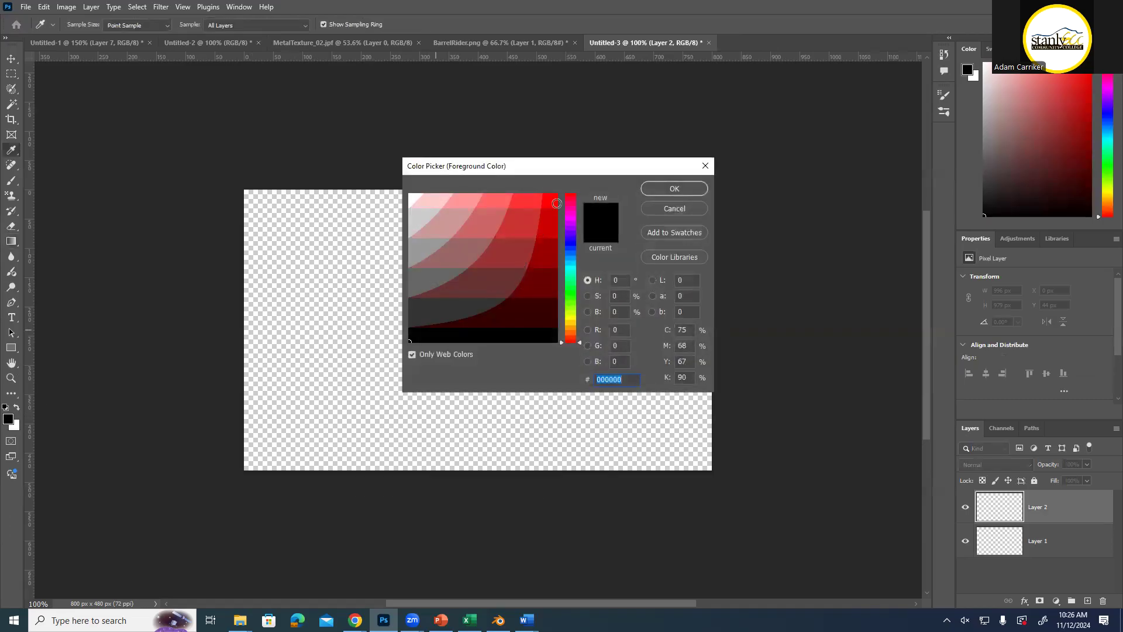
{"action": "left_click", "coordinate": [685, 186]}
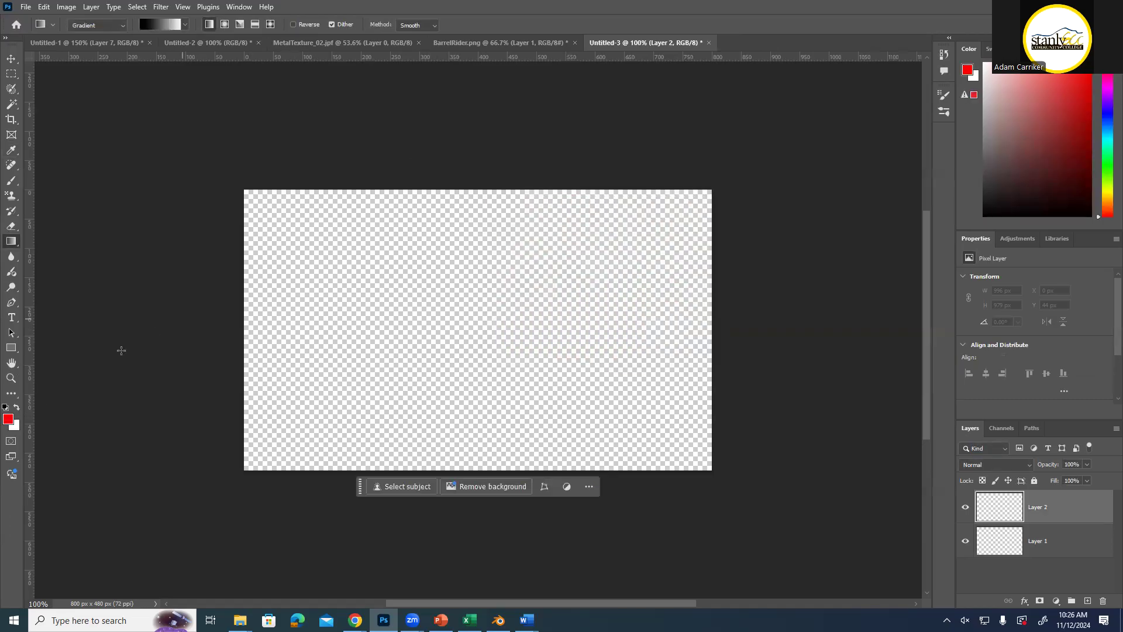
{"action": "left_click", "coordinate": [15, 426]}
{"action": "left_click", "coordinate": [494, 331]}
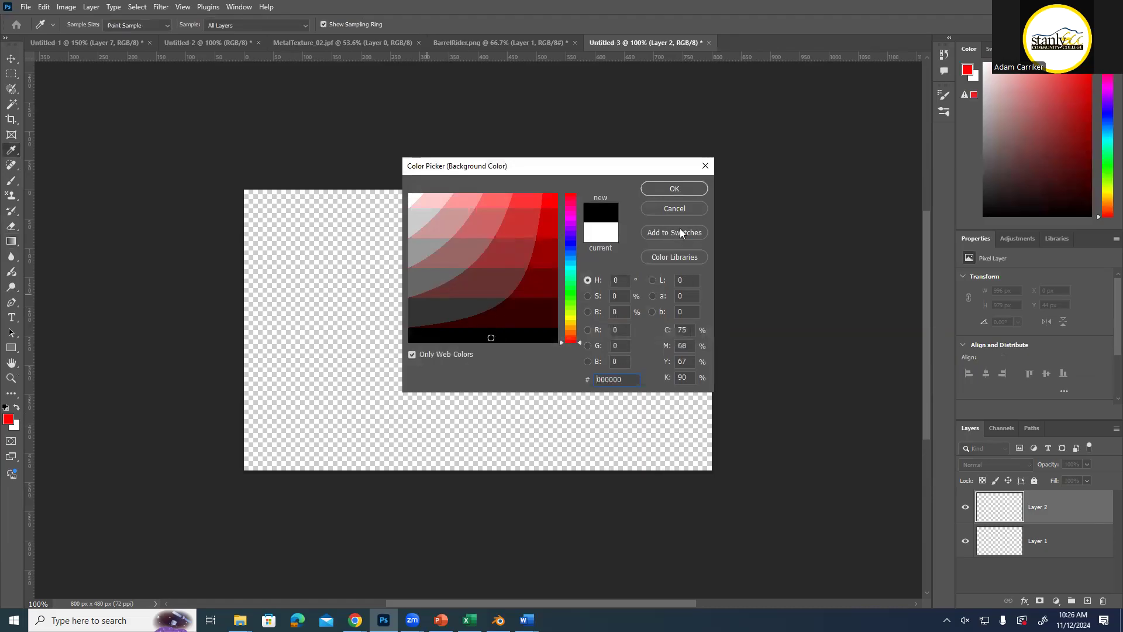
{"action": "left_click", "coordinate": [672, 189]}
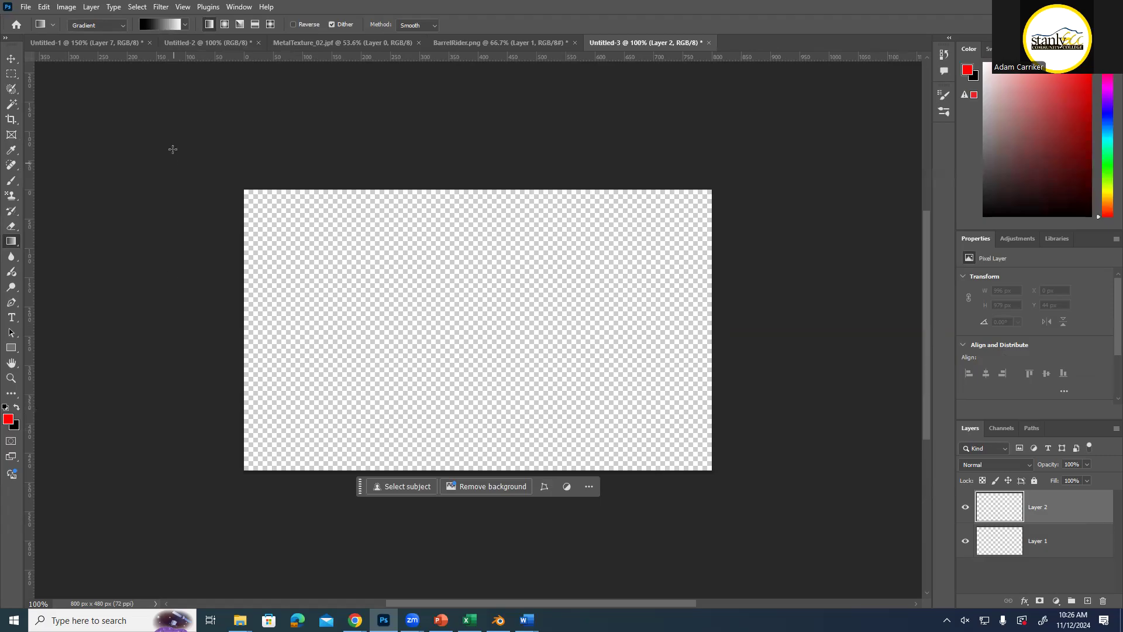
Choose the red-to-black gradient preset from the Basics group
{"action": "left_click", "coordinate": [185, 25]}
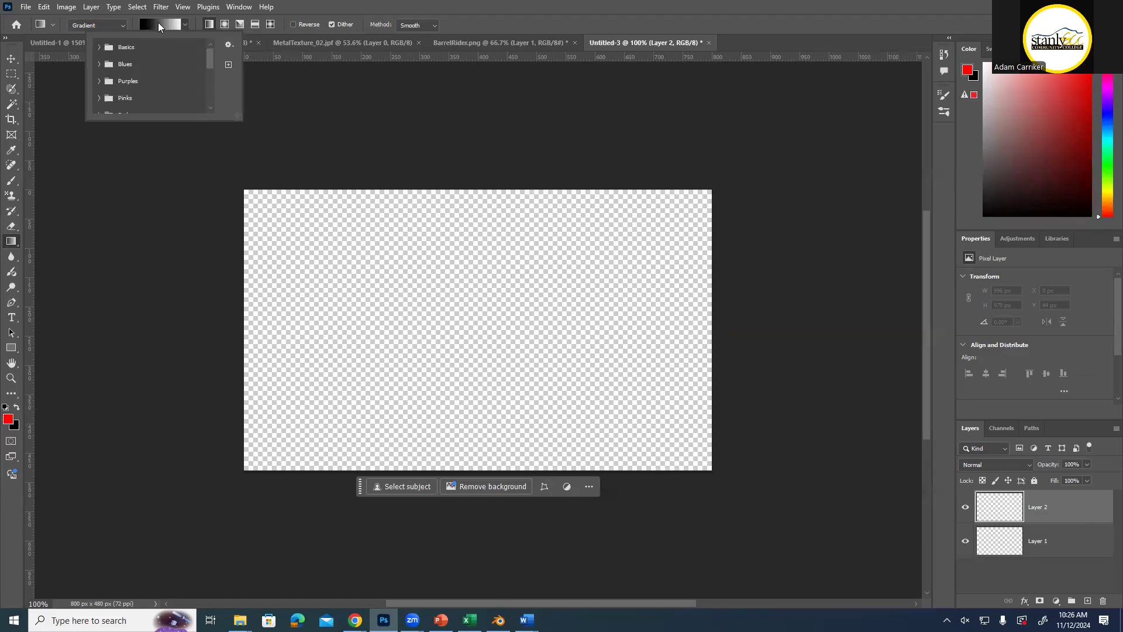
{"action": "left_click", "coordinate": [168, 26]}
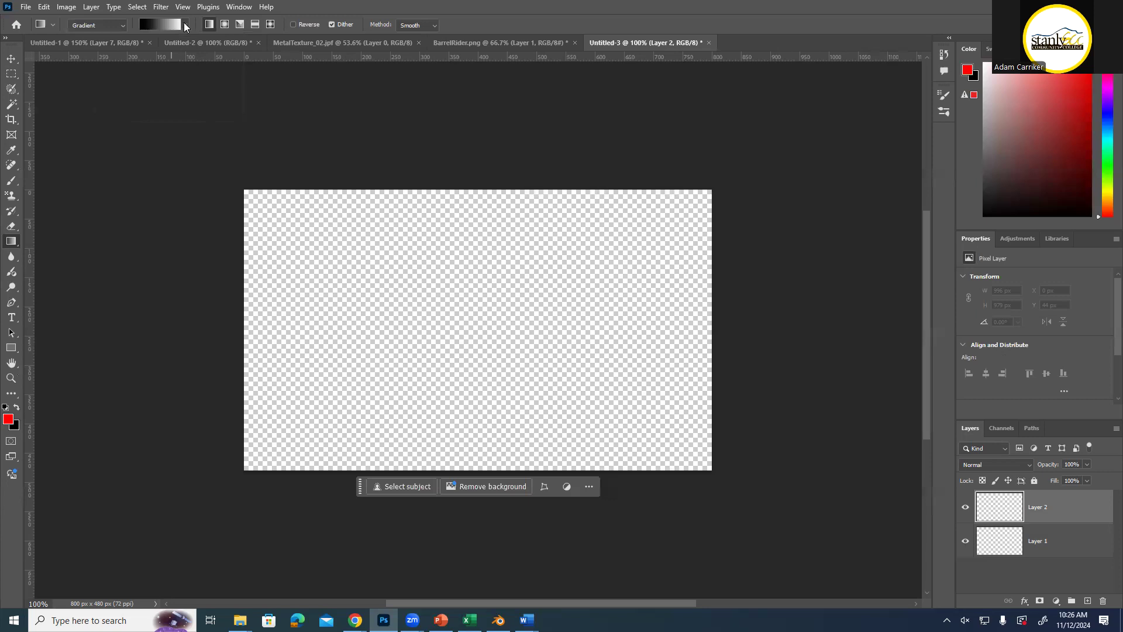
{"action": "left_click", "coordinate": [54, 24]}
{"action": "left_click", "coordinate": [55, 24]}
{"action": "left_click", "coordinate": [184, 25]}
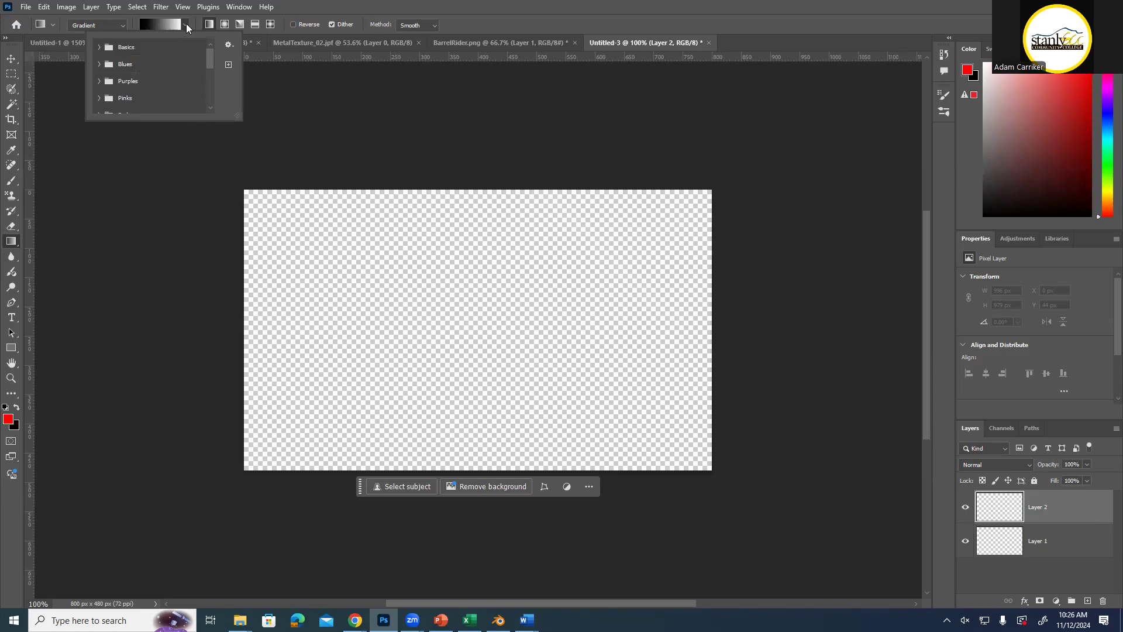
{"action": "left_click", "coordinate": [98, 47]}
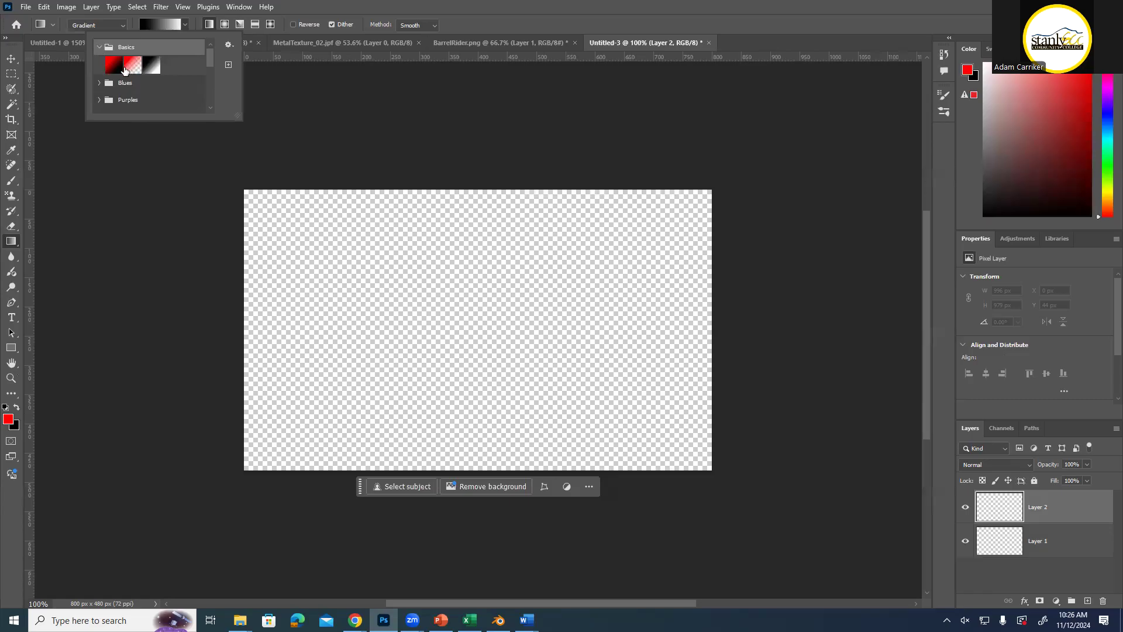
{"action": "left_click", "coordinate": [112, 67]}
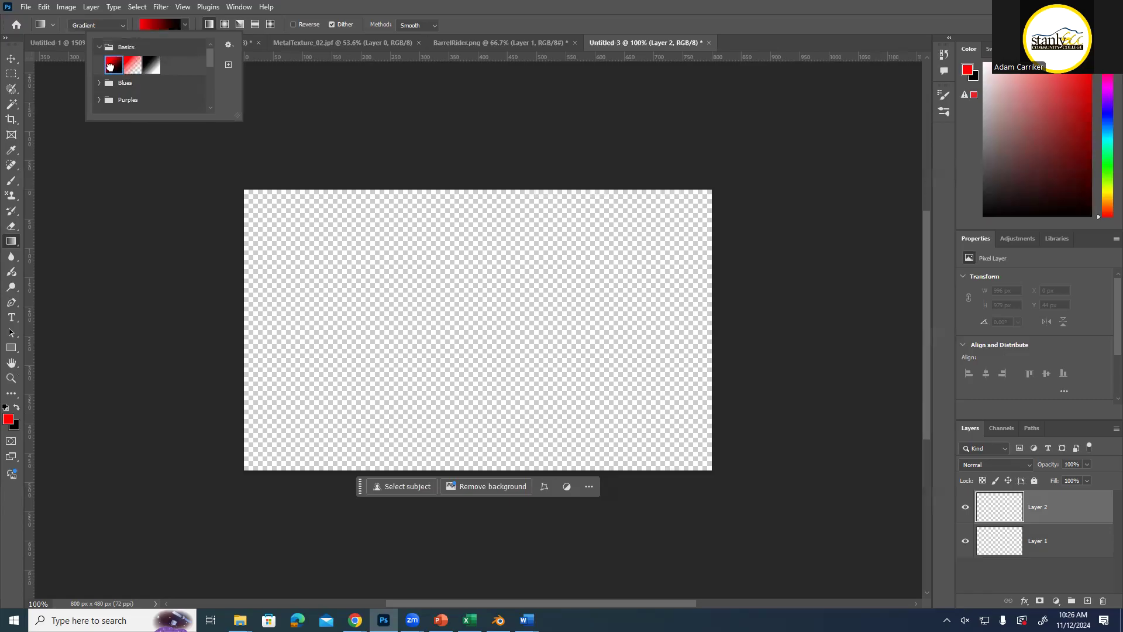
{"action": "left_click", "coordinate": [110, 67]}
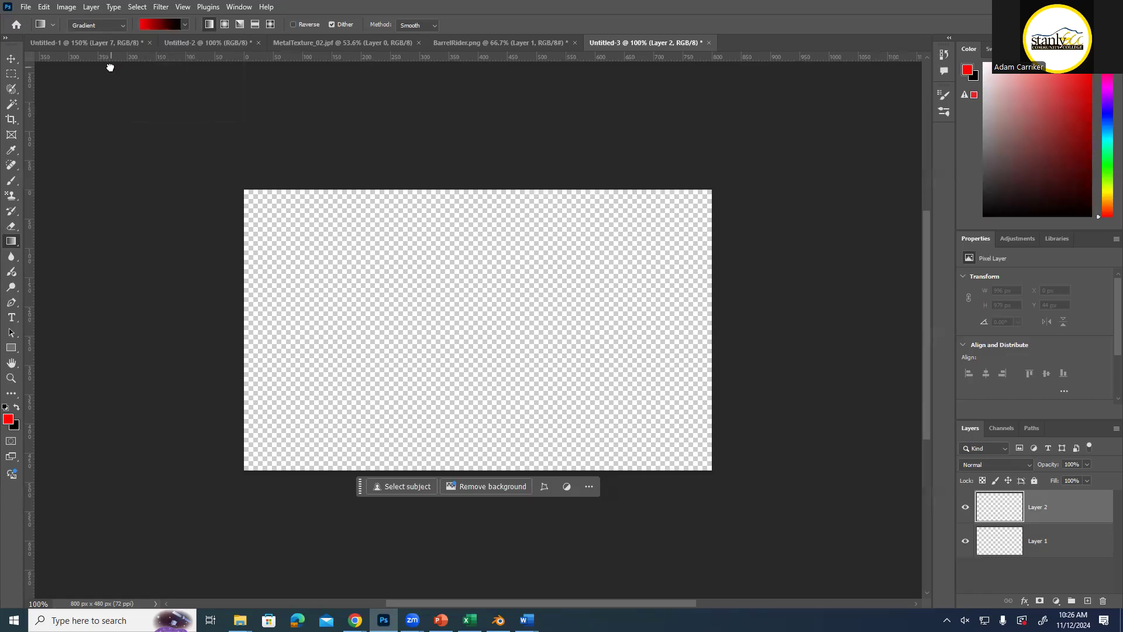
Try several gradient presets in the Blues group and choose Blue_05
{"action": "left_click", "coordinate": [182, 24]}
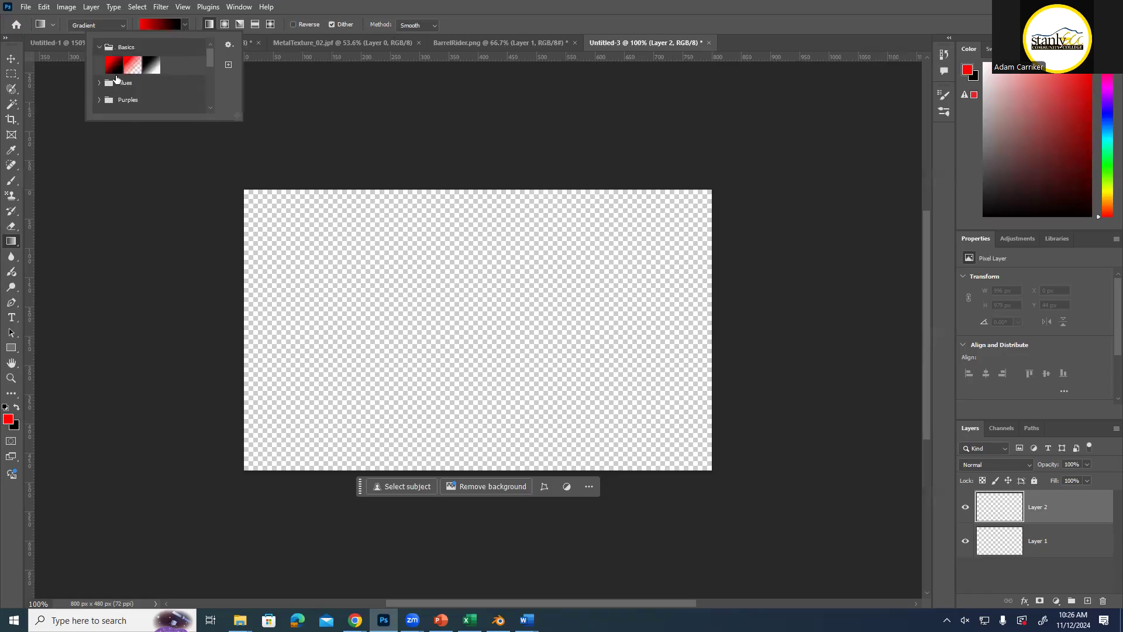
{"action": "left_click", "coordinate": [98, 83]}
{"action": "left_click", "coordinate": [114, 101]}
{"action": "left_click", "coordinate": [133, 100]}
{"action": "left_click", "coordinate": [152, 100]}
{"action": "left_click", "coordinate": [170, 100]}
{"action": "left_click", "coordinate": [188, 100]}
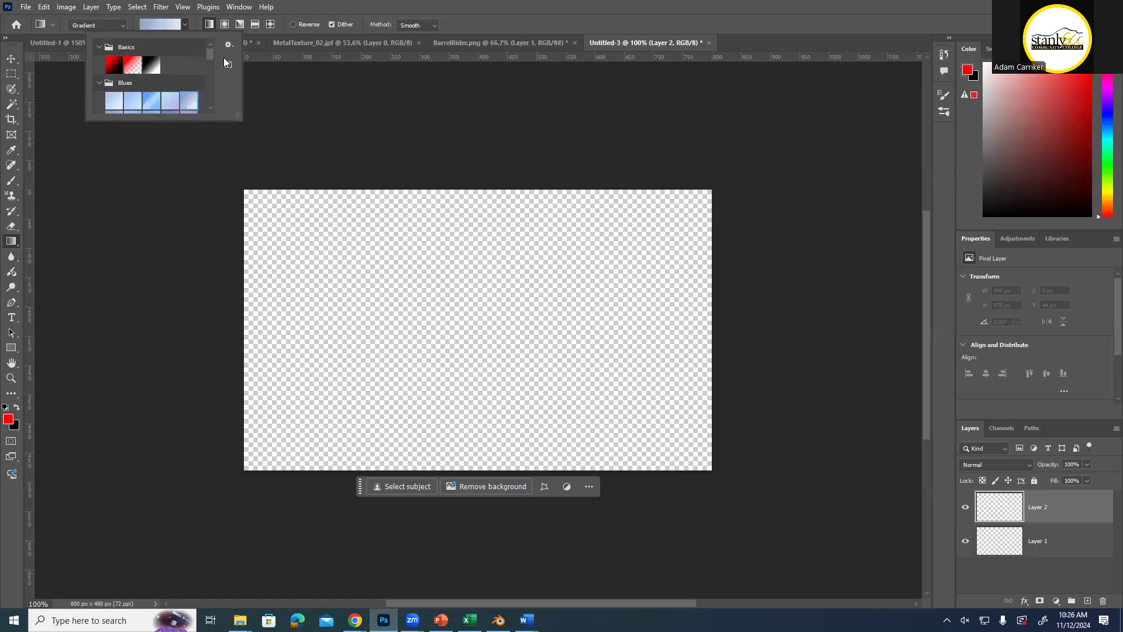
Examine the gradient preset options and the list of preset groups down to Neutrals
{"action": "left_click", "coordinate": [229, 46]}
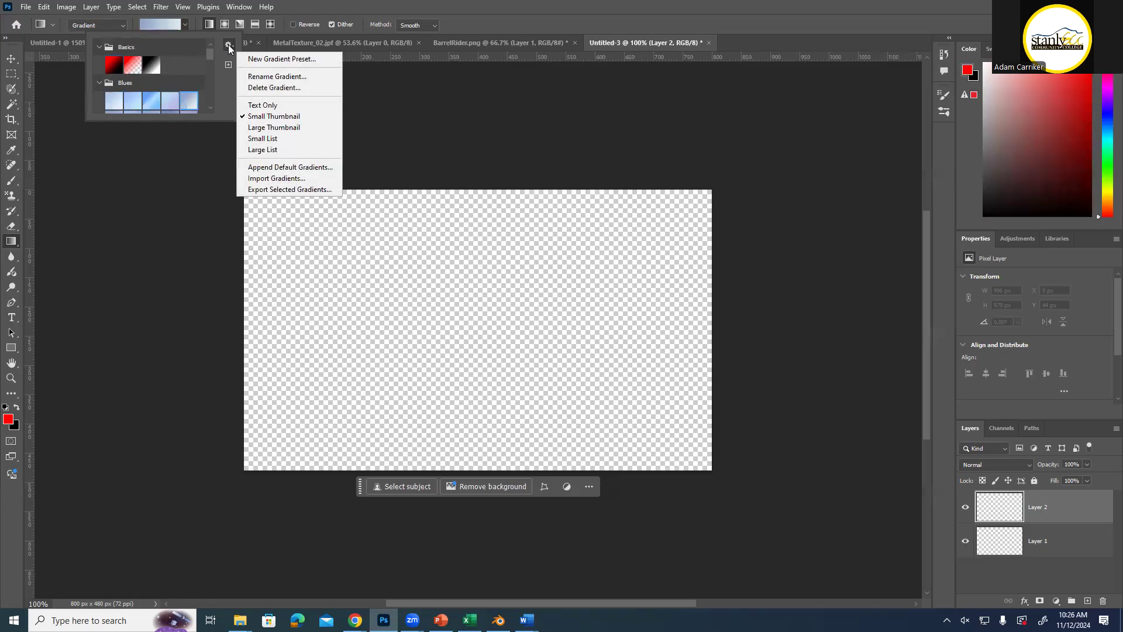
{"action": "key", "text": "Escape"}
{"action": "left_click", "coordinate": [99, 83]}
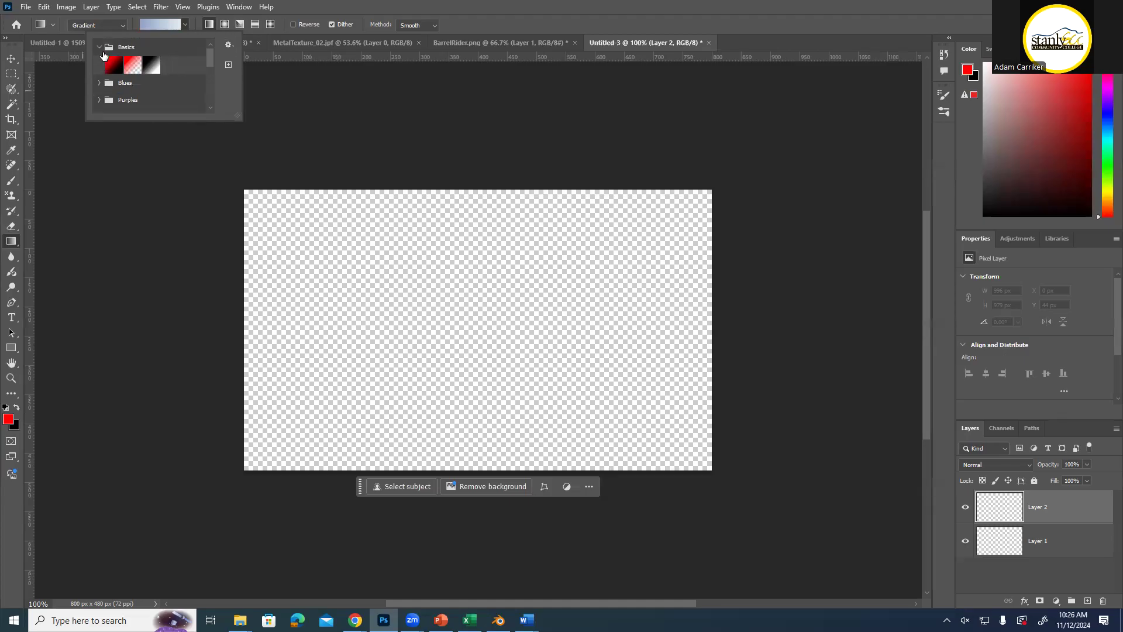
{"action": "left_click", "coordinate": [99, 48]}
{"action": "left_click", "coordinate": [147, 25]}
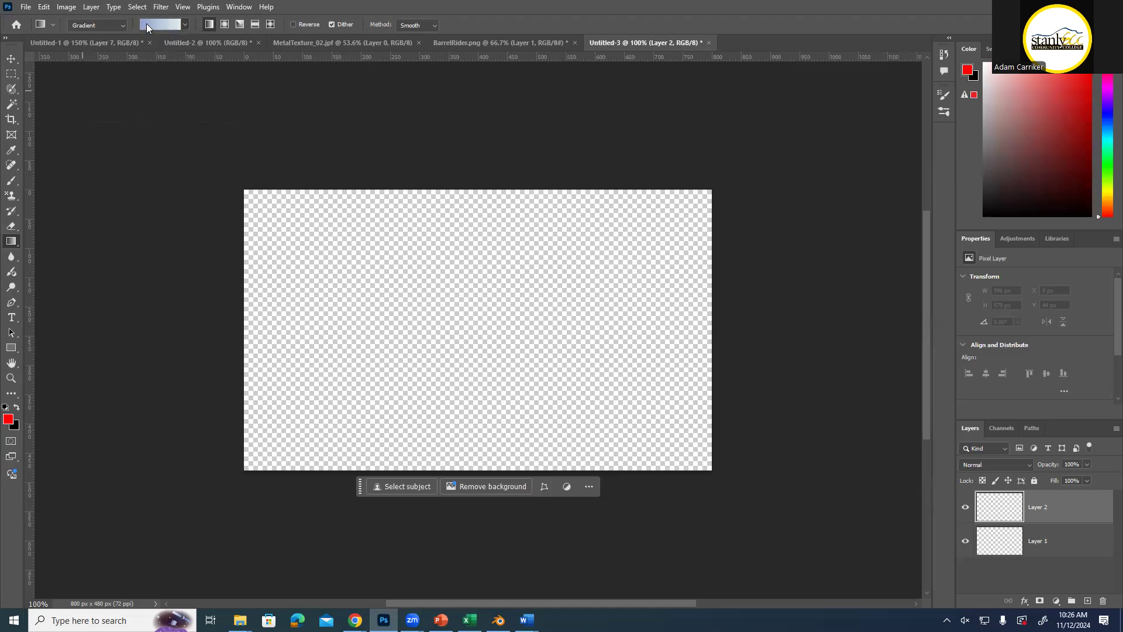
{"action": "left_click", "coordinate": [148, 25]}
{"action": "left_click", "coordinate": [147, 24]}
{"action": "left_click", "coordinate": [159, 24]}
{"action": "scroll", "coordinate": [143, 88], "scroll_direction": "down", "scroll_amount": 2}
{"action": "scroll", "coordinate": [143, 88], "scroll_direction": "down", "scroll_amount": 3}
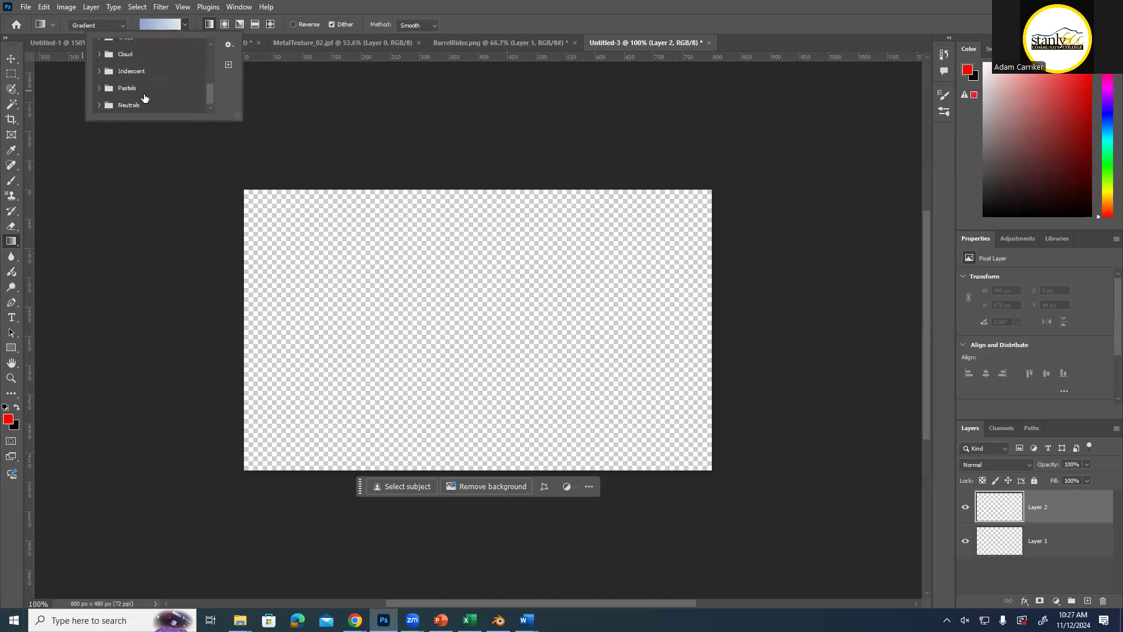
Open the naming dialog for a new gradient preset and cancel it without saving a preset
{"action": "left_click", "coordinate": [228, 65]}
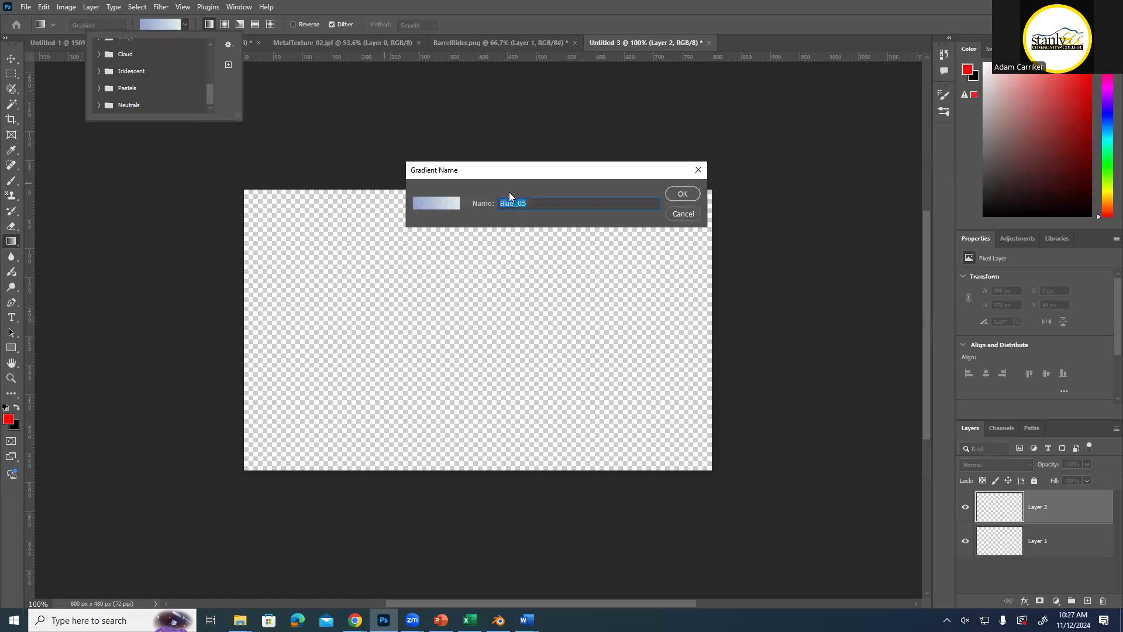
{"action": "left_click", "coordinate": [684, 214]}
{"action": "left_click", "coordinate": [228, 47]}
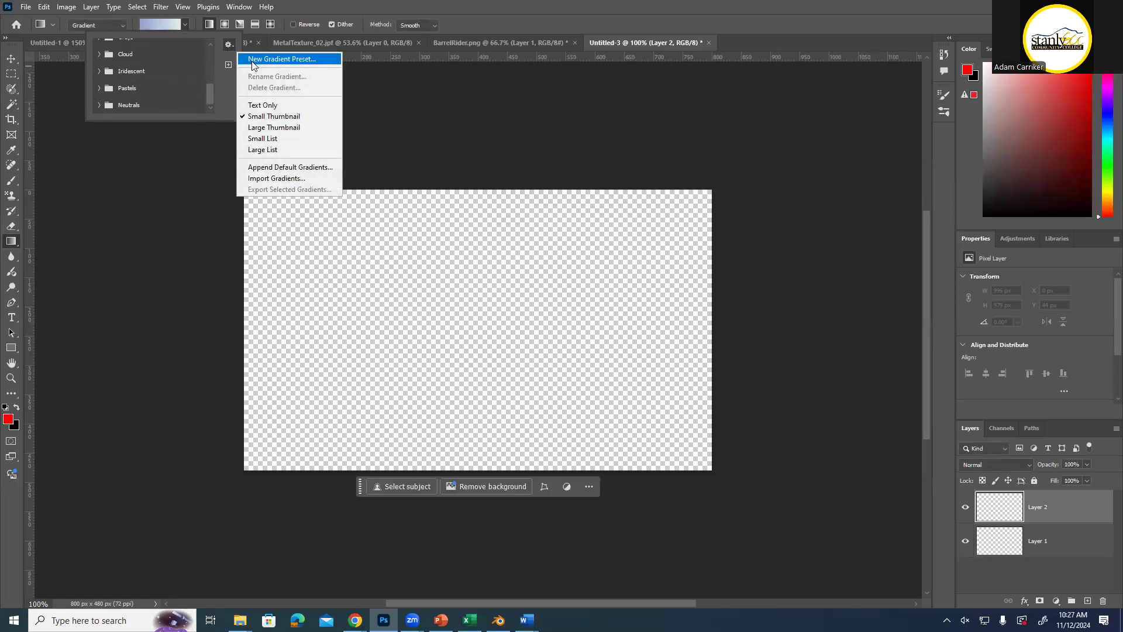
{"action": "left_click", "coordinate": [253, 61]}
{"action": "left_click", "coordinate": [683, 214]}
{"action": "left_click", "coordinate": [138, 140]}
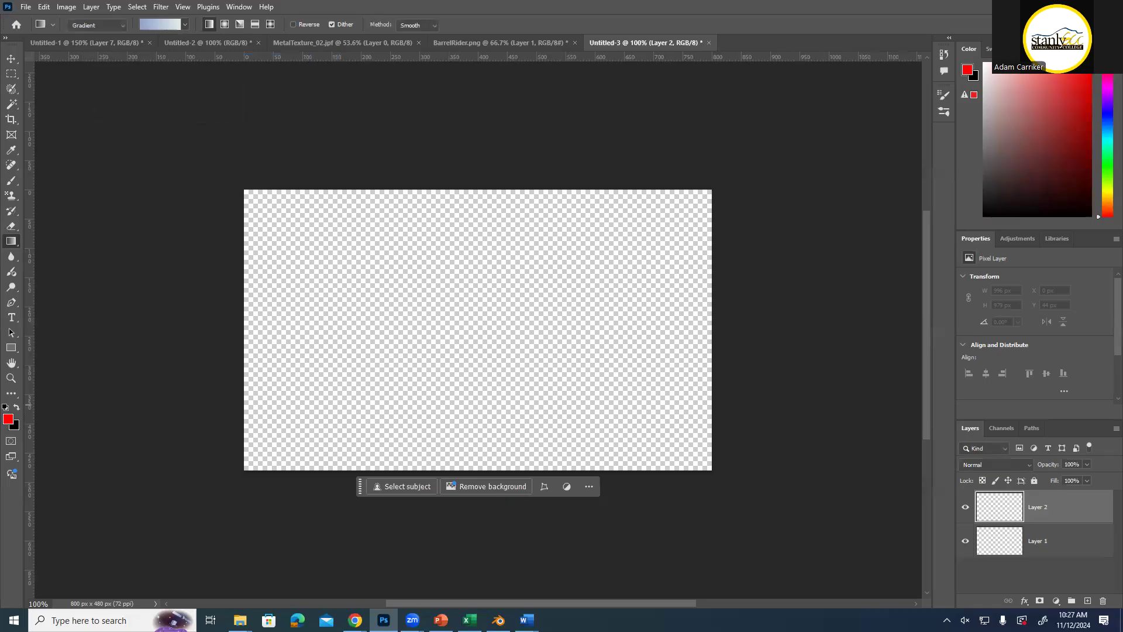
View the preset groups in the gradient library and return to the color selector
{"action": "left_click", "coordinate": [988, 49]}
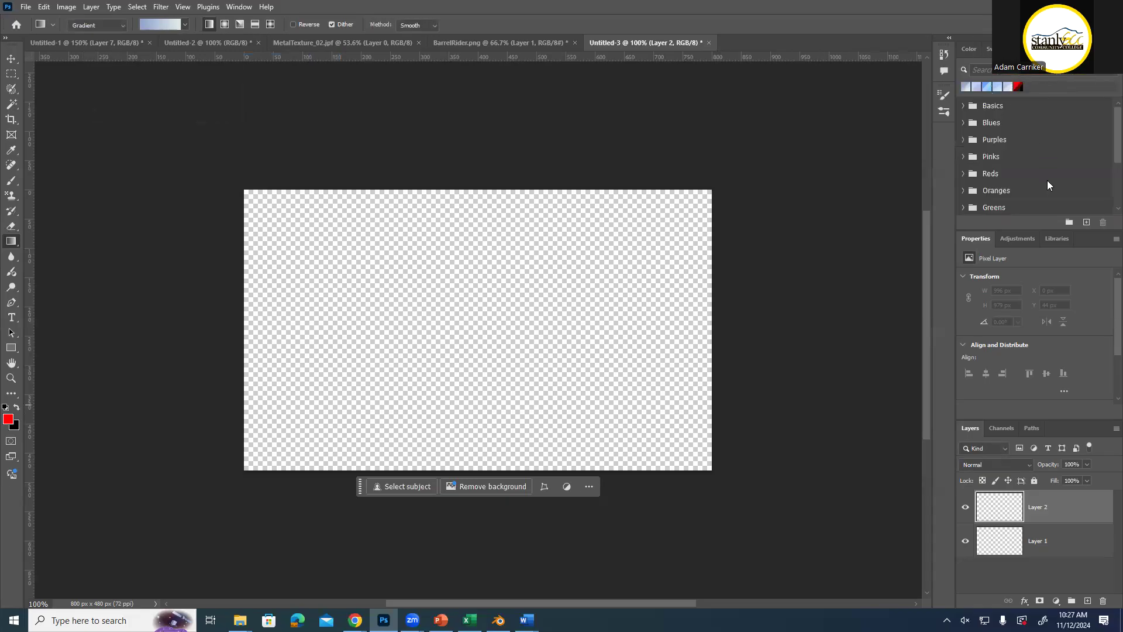
{"action": "scroll", "coordinate": [1038, 155], "scroll_direction": "down", "scroll_amount": 1}
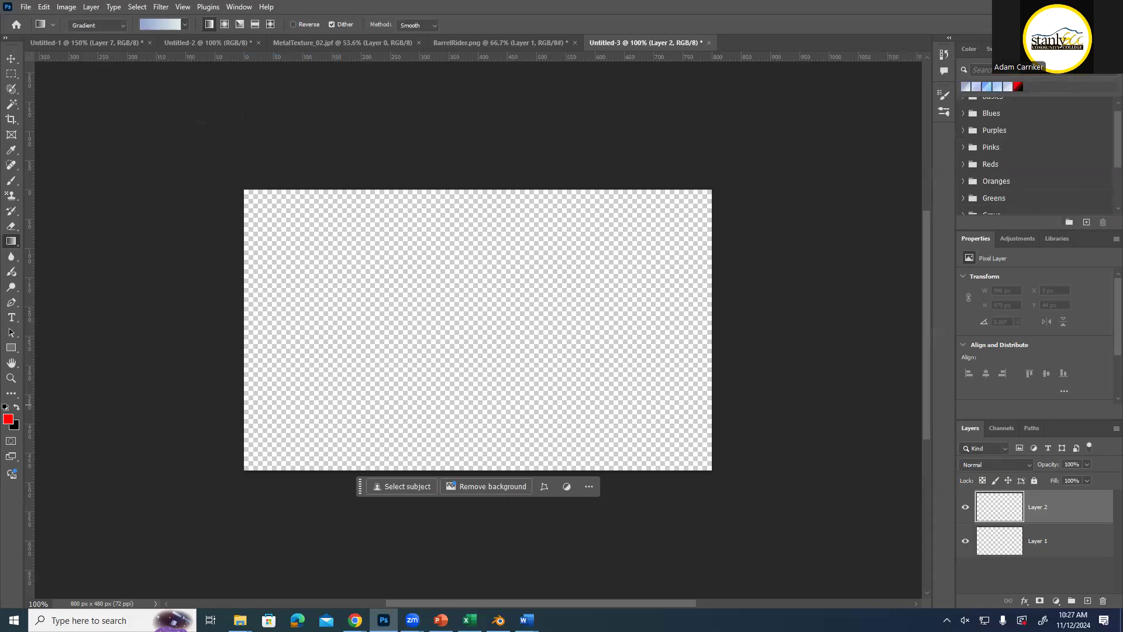
{"action": "left_click", "coordinate": [968, 49]}
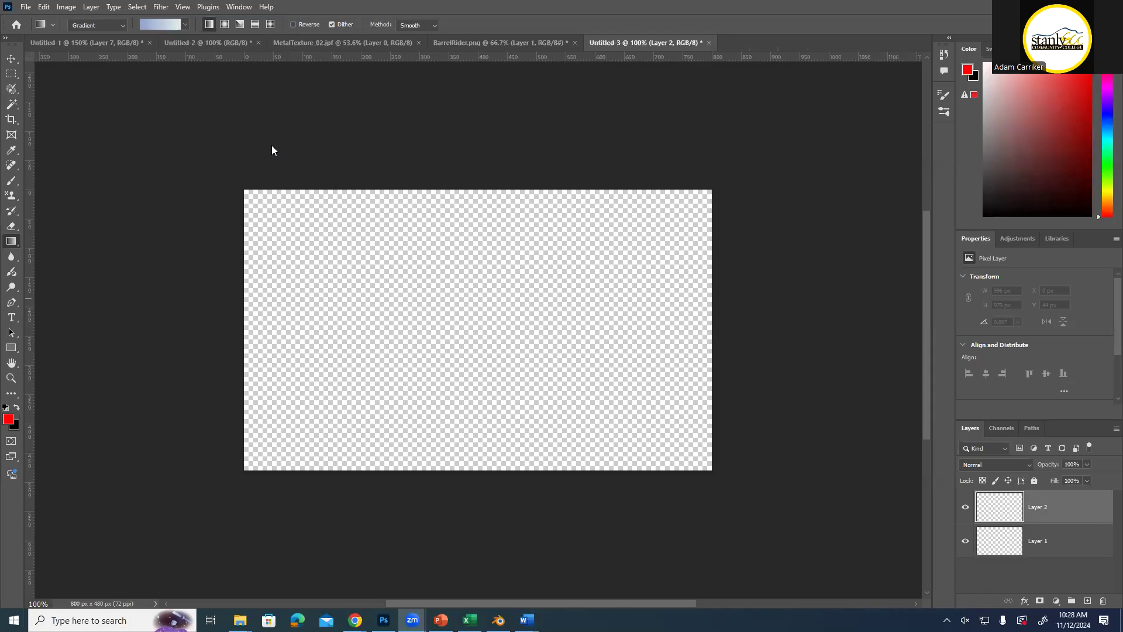
Check the available gradient modes, Gradient and Classic gradient
{"action": "left_click", "coordinate": [104, 25]}
{"action": "left_click", "coordinate": [104, 25]}
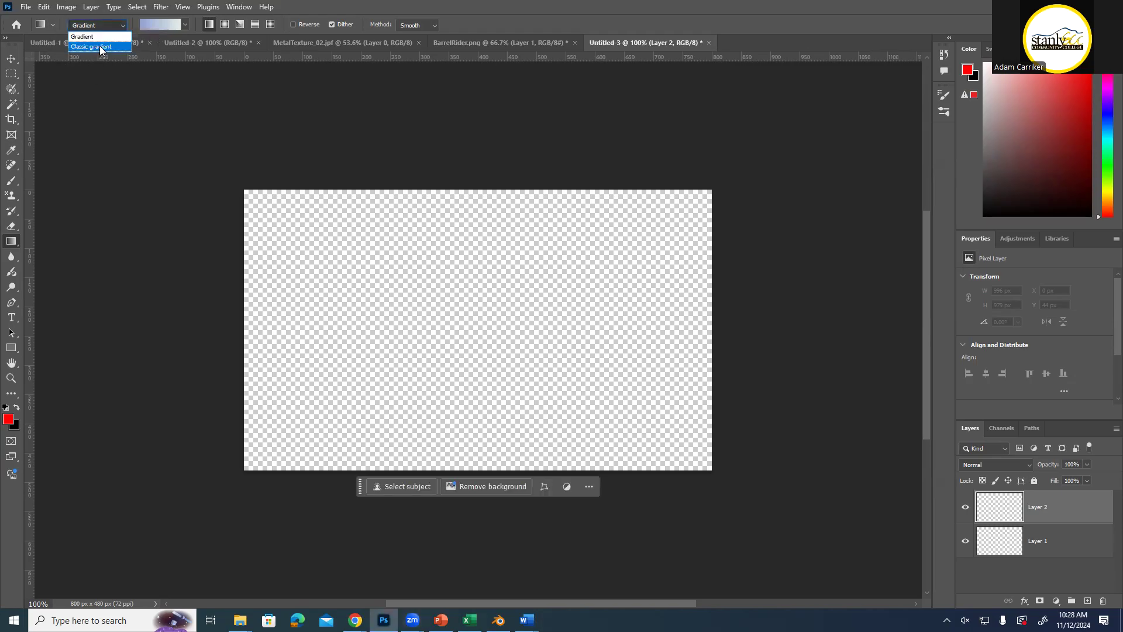
{"action": "left_click", "coordinate": [100, 46]}
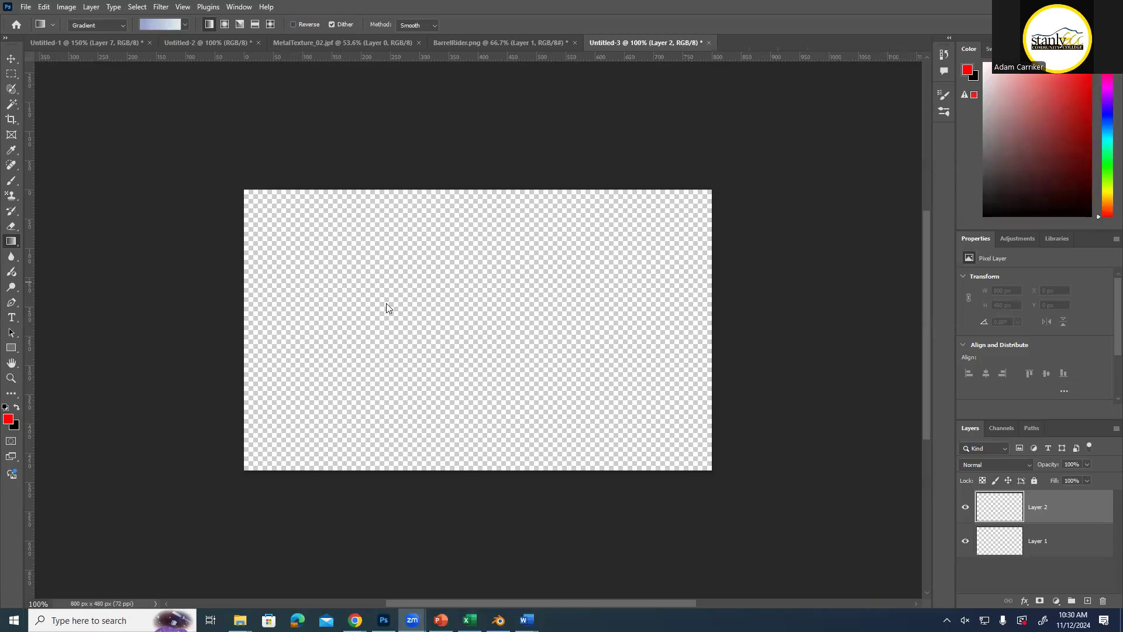
Switch the Gradient tool to Classic gradient mode and open its current gradient in the Gradient Editor
{"action": "left_click", "coordinate": [113, 22]}
{"action": "left_click", "coordinate": [103, 47]}
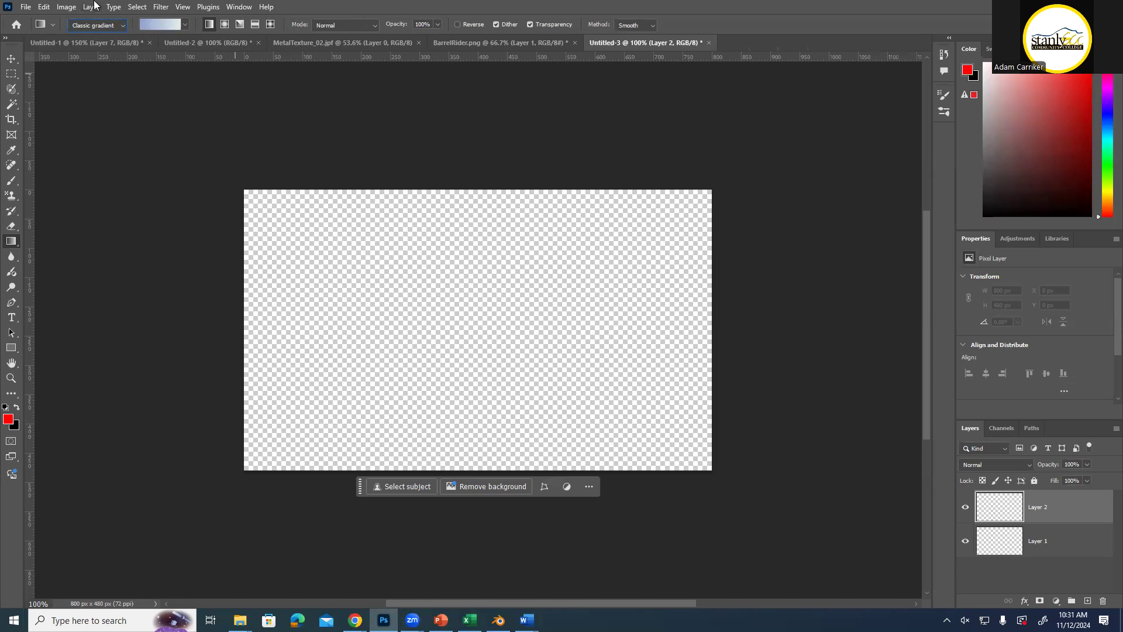
{"action": "left_click", "coordinate": [98, 36]}
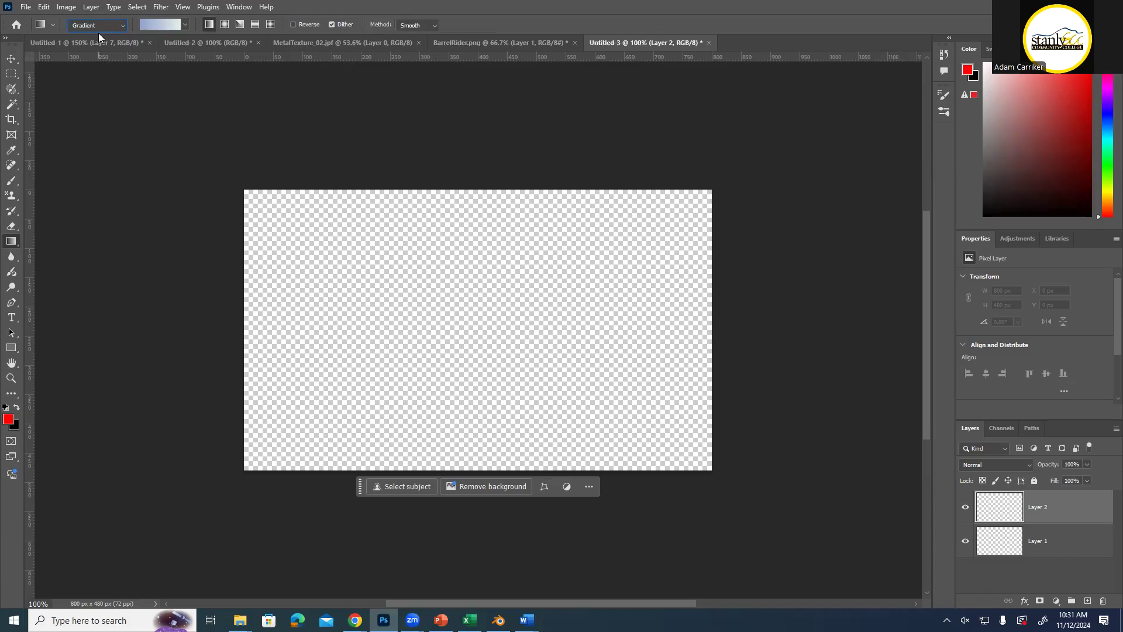
{"action": "left_click", "coordinate": [102, 27]}
{"action": "left_click", "coordinate": [99, 43]}
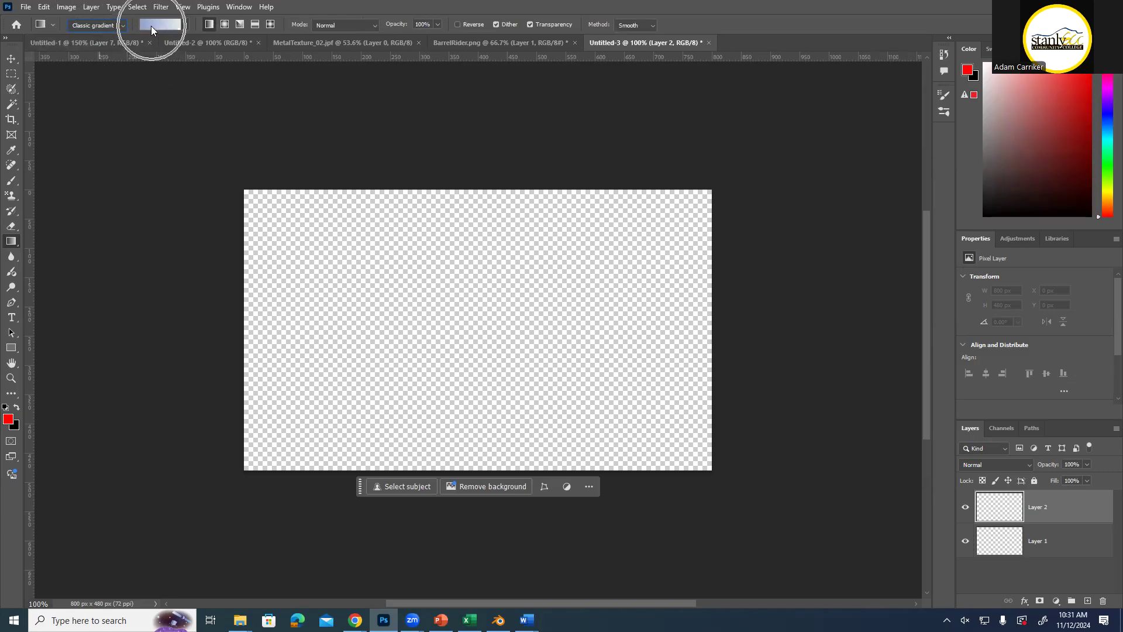
{"action": "left_click", "coordinate": [151, 26]}
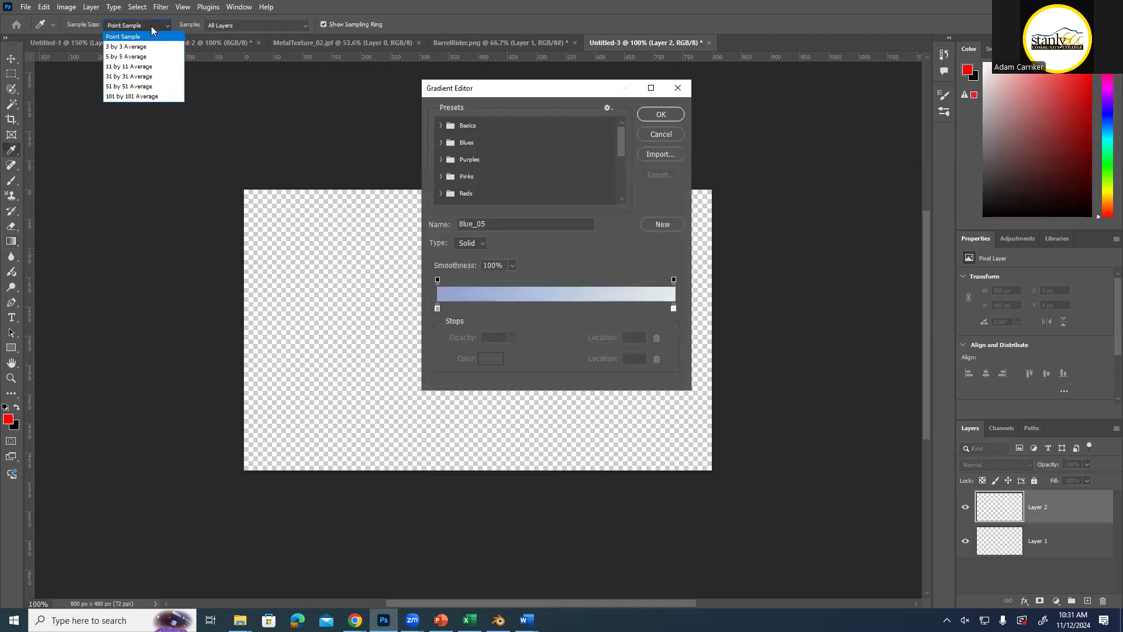
{"action": "left_click", "coordinate": [151, 26]}
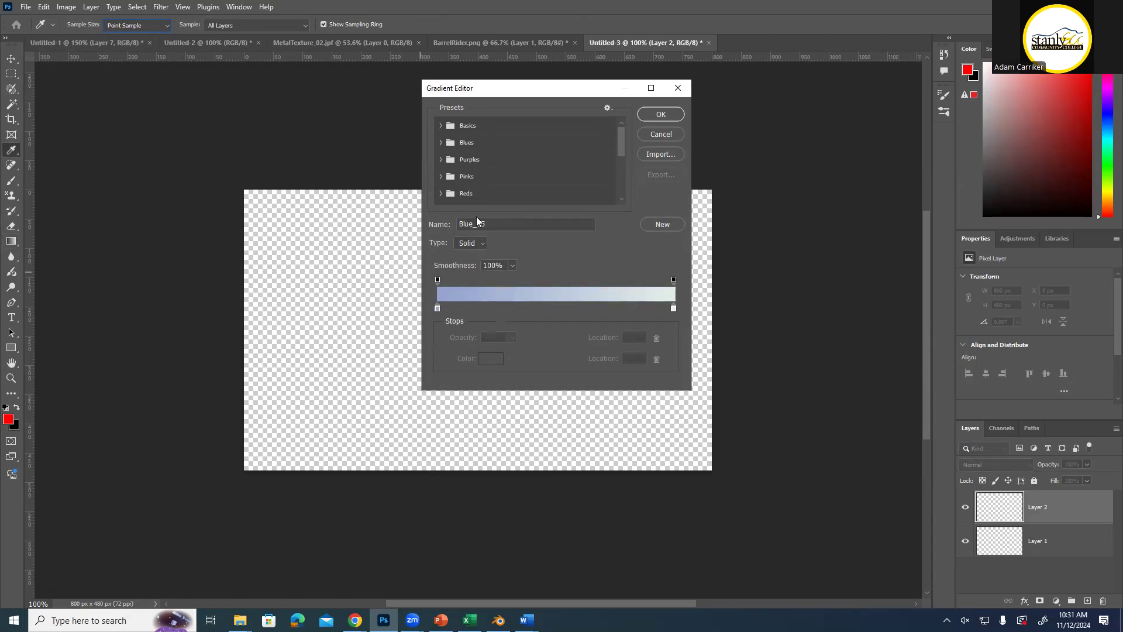
Set the opacity of the gradient's end opacity stop to 10
{"action": "left_click", "coordinate": [467, 294]}
{"action": "left_click", "coordinate": [468, 295]}
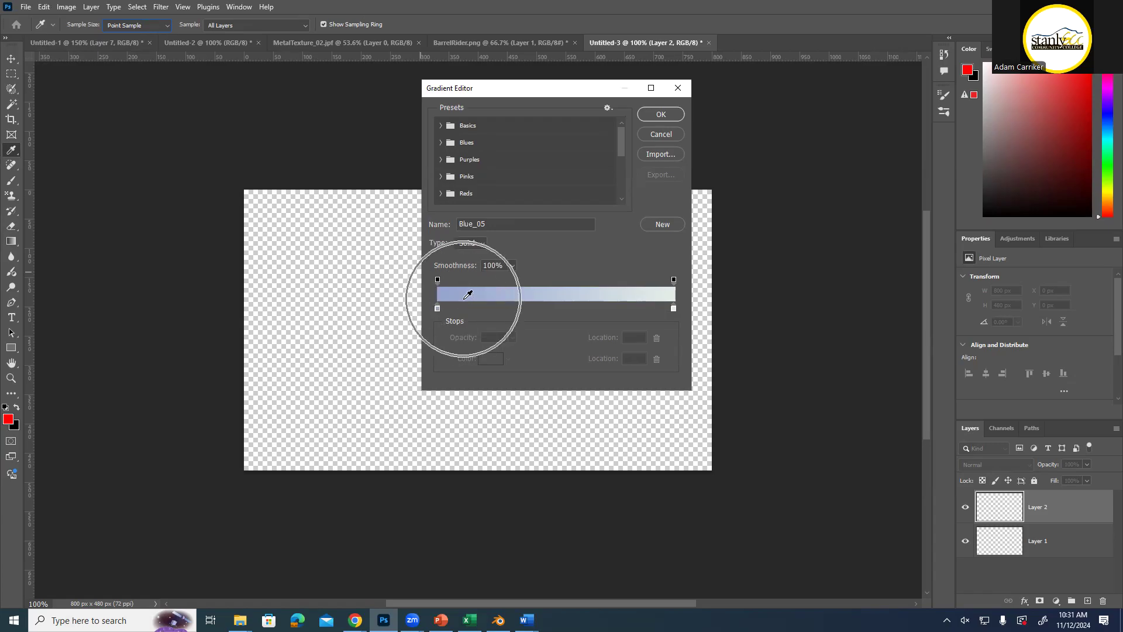
{"action": "left_click", "coordinate": [467, 294]}
{"action": "left_click", "coordinate": [468, 294]}
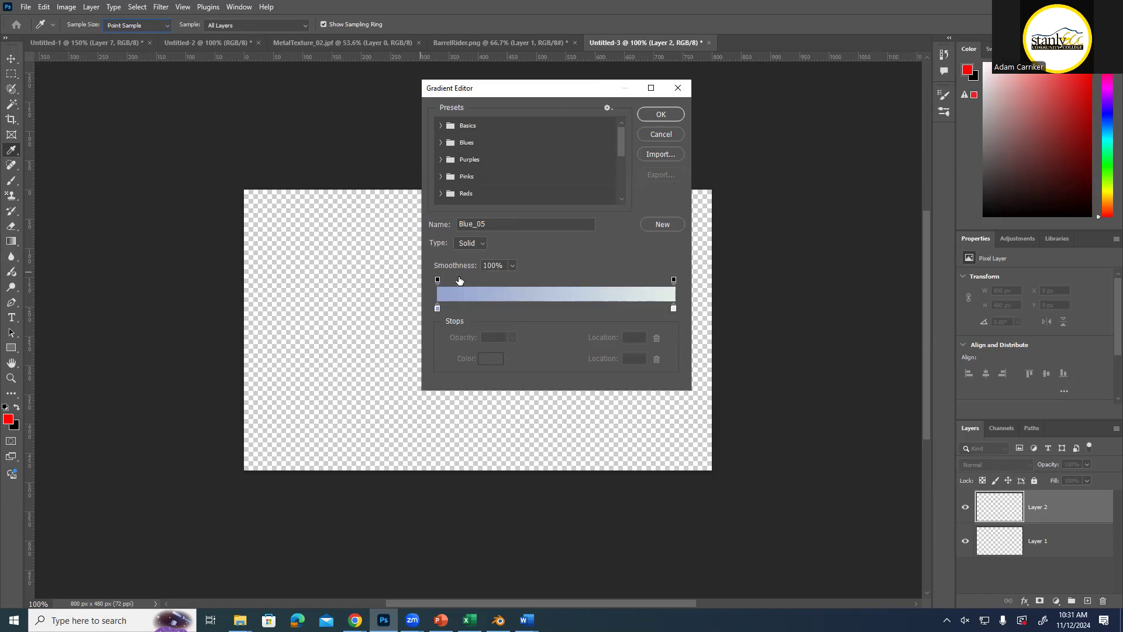
{"action": "mouse_move", "coordinate": [437, 280]}
{"action": "left_mouse_down"}
{"action": "mouse_move", "coordinate": [496, 283]}
{"action": "mouse_move", "coordinate": [433, 293]}
{"action": "left_mouse_up"}
{"action": "key", "text": "ctrl+z"}
{"action": "left_click", "coordinate": [439, 282]}
{"action": "left_click", "coordinate": [674, 280]}
{"action": "type", "text": "10"}
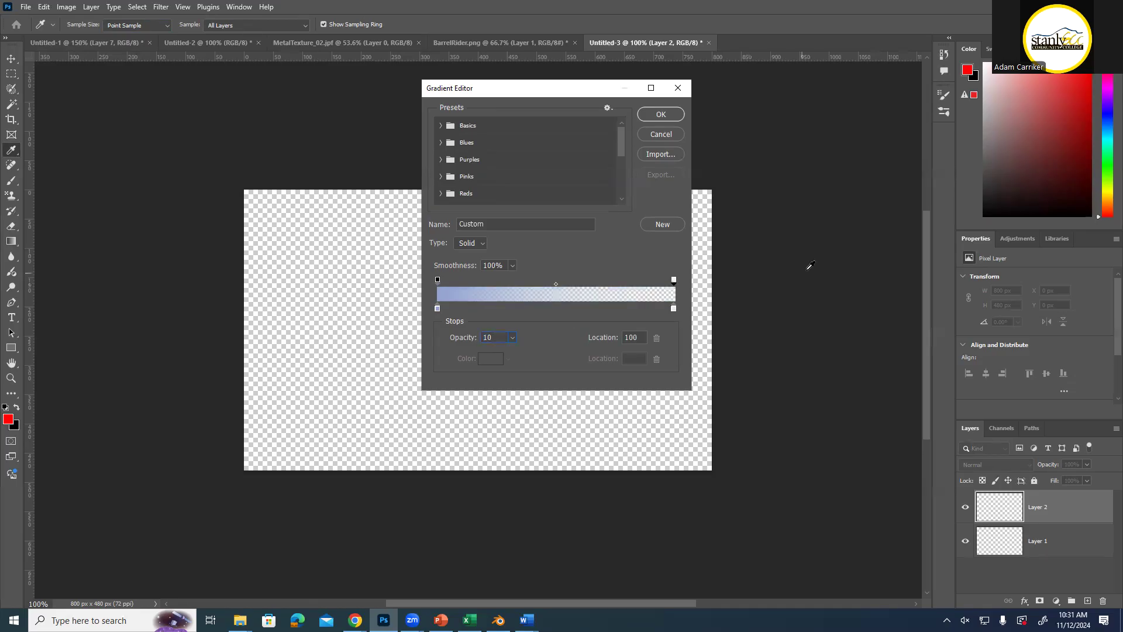
Set the opacity of the gradient's end opacity stop to 100
{"action": "left_click", "coordinate": [659, 292]}
{"action": "left_click", "coordinate": [668, 290]}
{"action": "left_click", "coordinate": [673, 280]}
{"action": "left_click", "coordinate": [437, 280]}
{"action": "left_click", "coordinate": [673, 280]}
{"action": "type", "text": "100"}
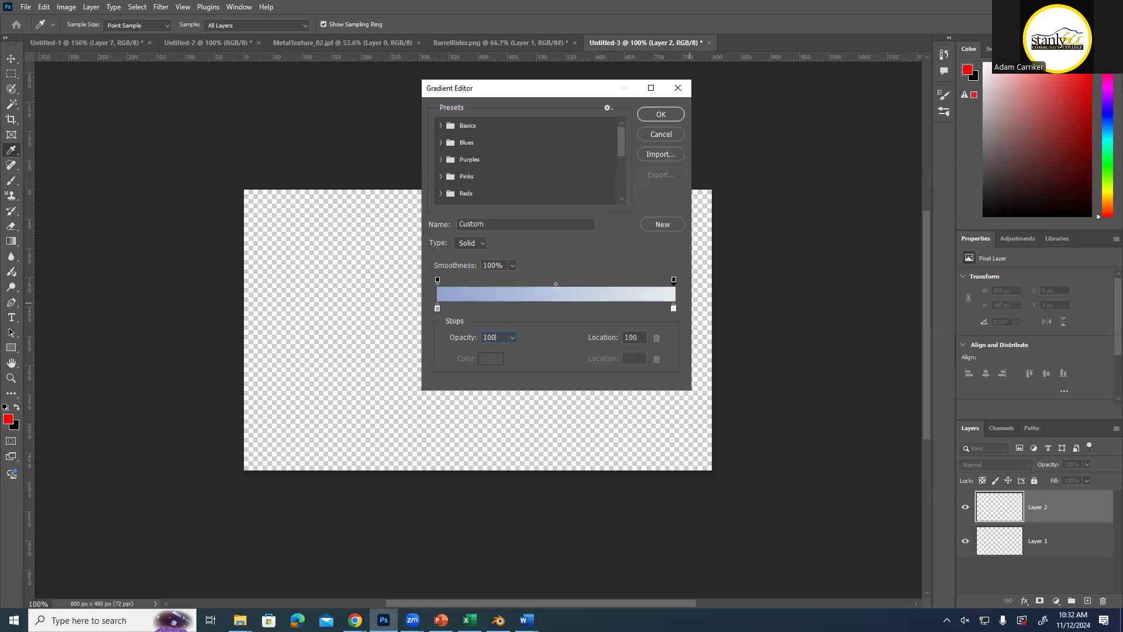
{"action": "key", "text": "Return"}
Change the color of the gradient's start color stop to the web-safe gray 666666
{"action": "left_click", "coordinate": [438, 308]}
{"action": "double_click", "coordinate": [437, 308]}
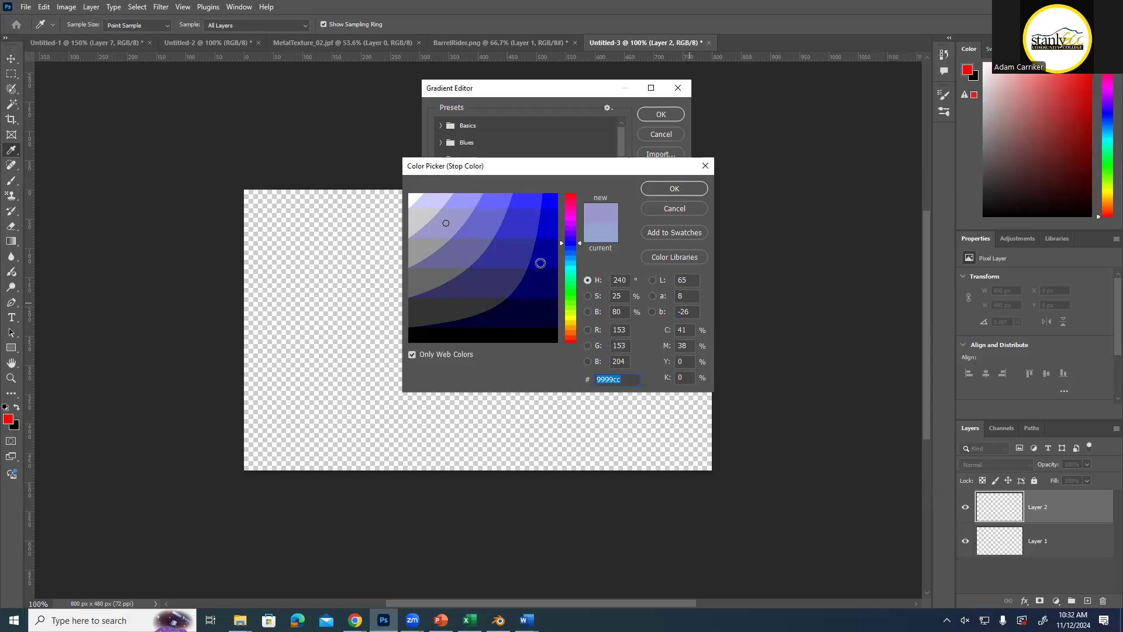
{"action": "left_click", "coordinate": [425, 245]}
{"action": "left_click", "coordinate": [414, 282]}
{"action": "left_click", "coordinate": [421, 249]}
{"action": "left_click", "coordinate": [431, 276]}
{"action": "left_click", "coordinate": [422, 248]}
{"action": "left_click", "coordinate": [569, 244]}
{"action": "left_click_drag", "start_coordinate": [570, 243], "coordinate": [560, 208]}
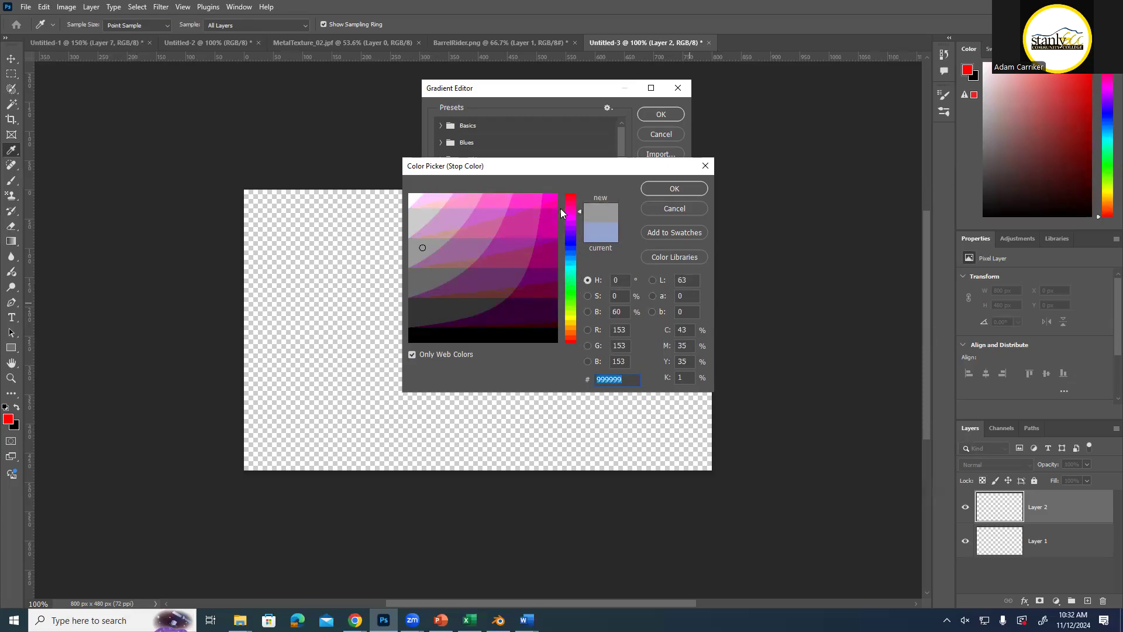
{"action": "left_click", "coordinate": [423, 283]}
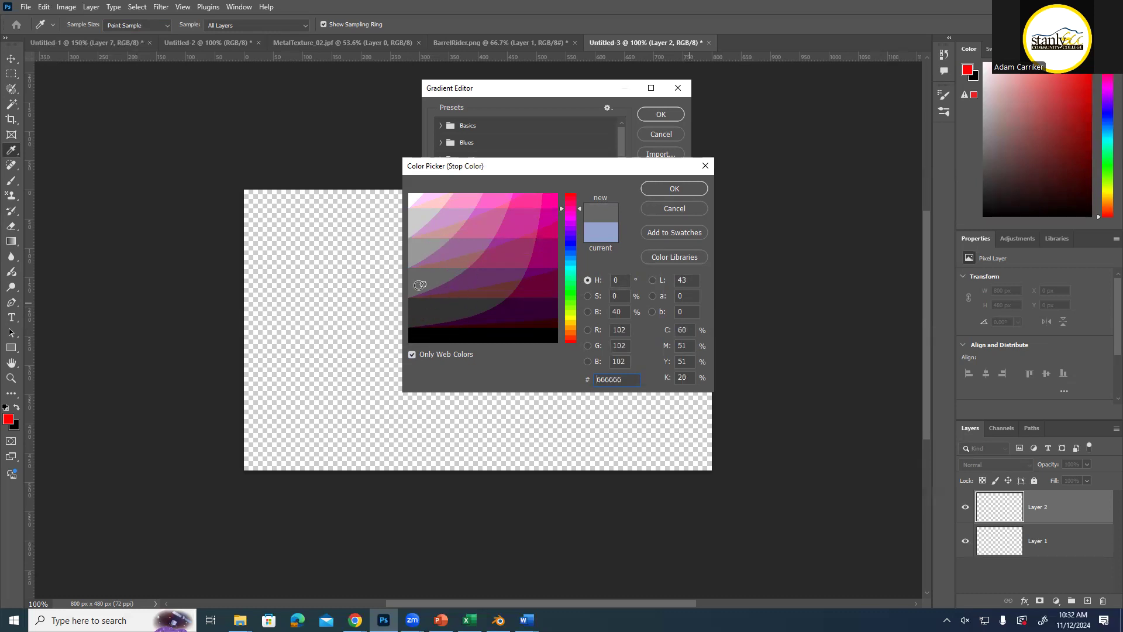
{"action": "left_click", "coordinate": [656, 189]}
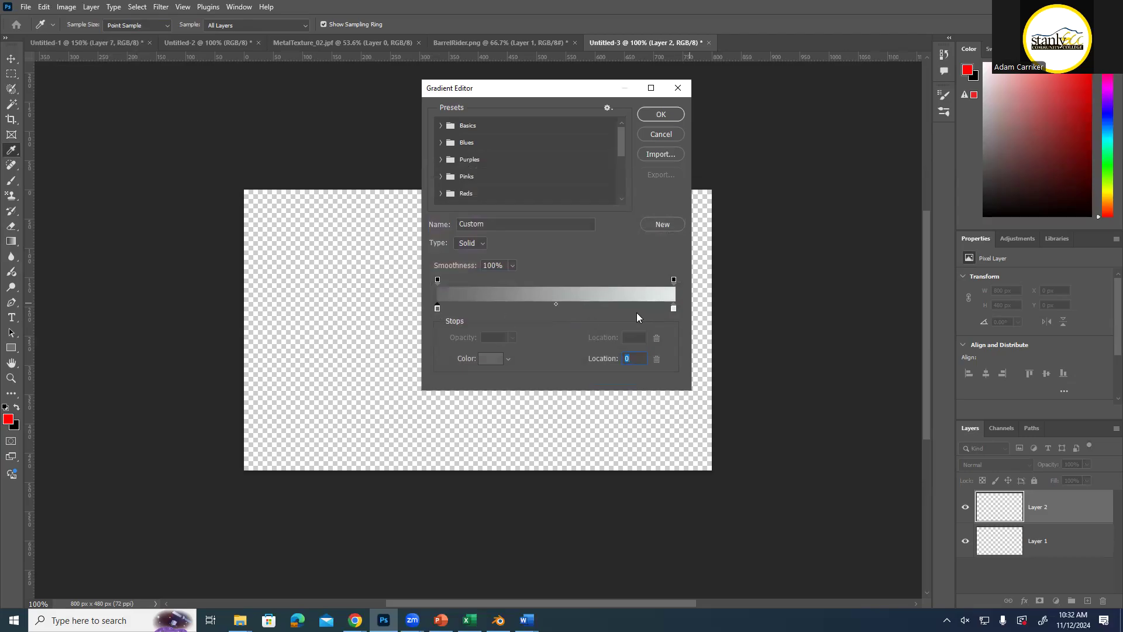
Pick the web-safe gray 666666 for the gradient's end color stop
{"action": "left_click", "coordinate": [672, 307]}
{"action": "double_click", "coordinate": [672, 307]}
{"action": "type", "text": "666666"}
{"action": "left_click", "coordinate": [417, 279]}
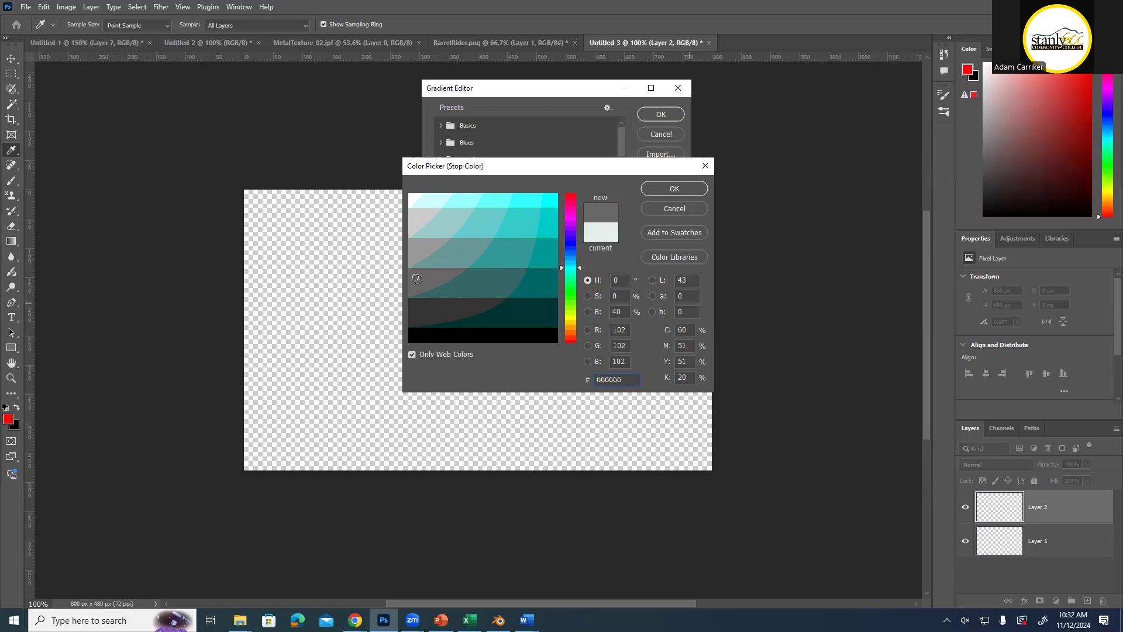
{"action": "key", "text": "ctrl"}
{"action": "key", "text": "ctrl"}
{"action": "key", "text": "ctrl"}
{"action": "key", "text": "ctrl"}
Compare the color field with Only Web Colors off and on, leave it on, and accept 666666 for the end stop
{"action": "left_click", "coordinate": [427, 279]}
{"action": "left_click", "coordinate": [412, 354]}
{"action": "left_click", "coordinate": [412, 354]}
{"action": "left_click", "coordinate": [430, 279]}
{"action": "left_click", "coordinate": [430, 278]}
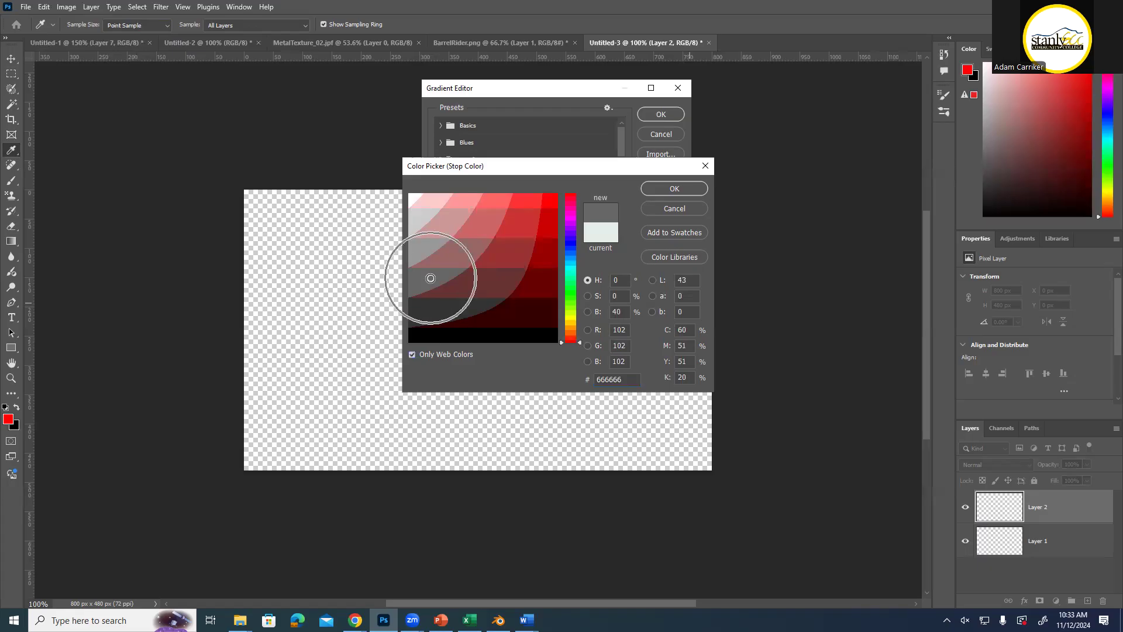
{"action": "key", "text": "ctrl"}
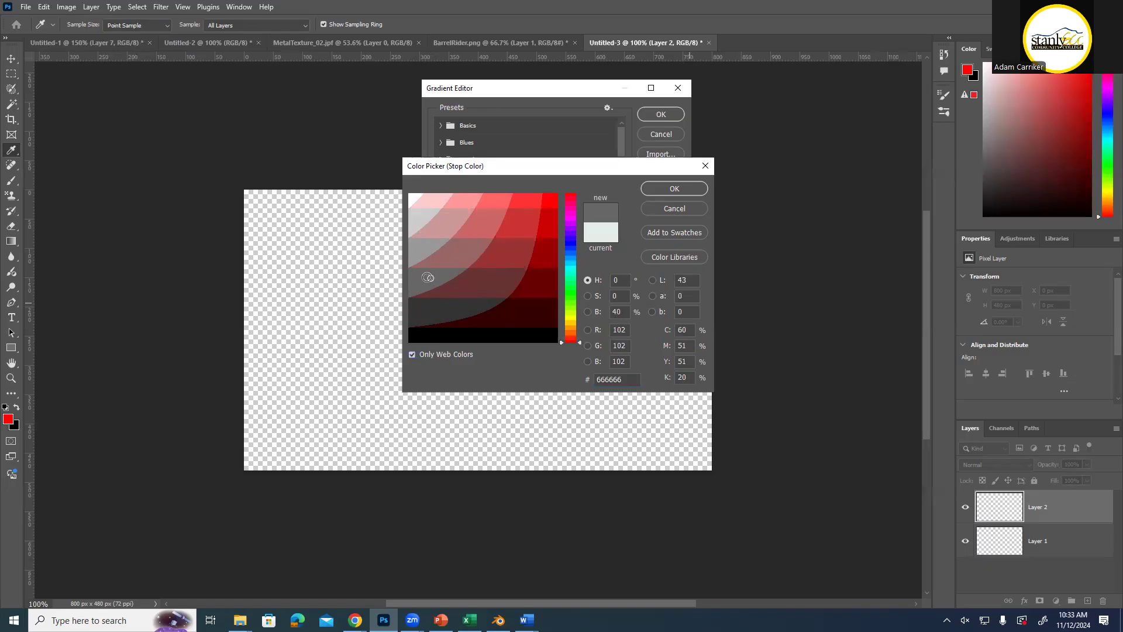
{"action": "left_click", "coordinate": [412, 354]}
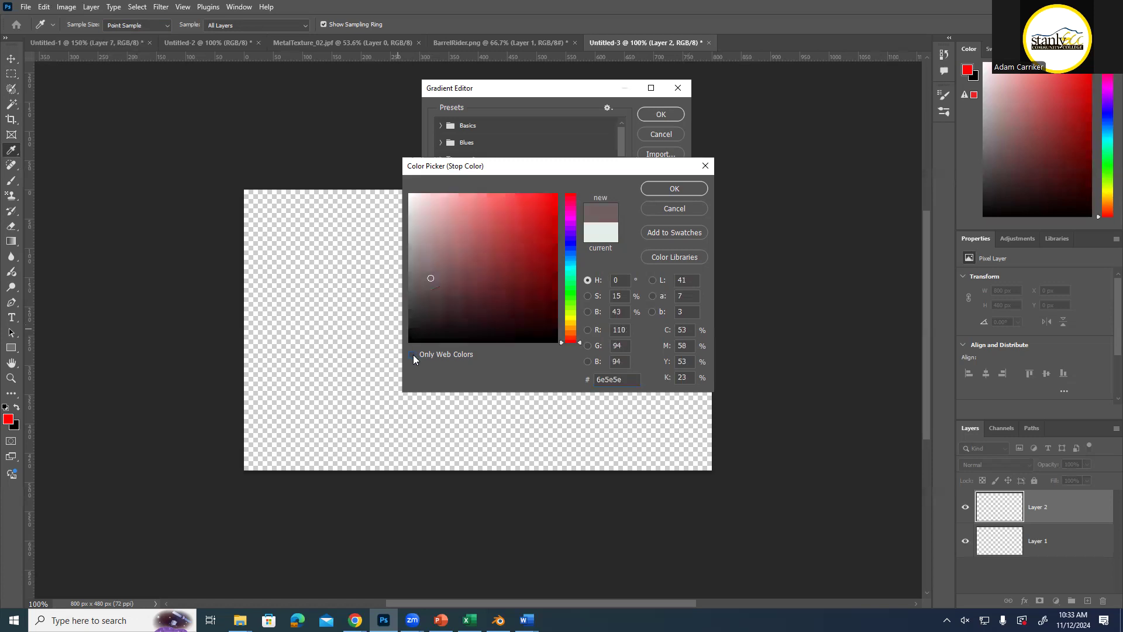
{"action": "left_click", "coordinate": [412, 353]}
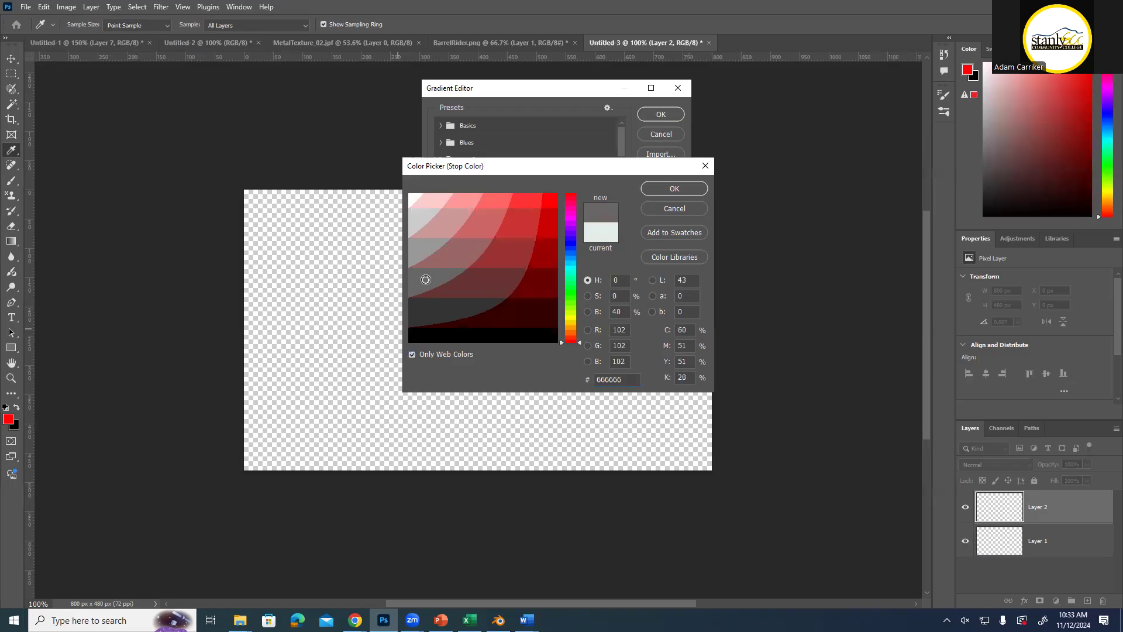
{"action": "left_click", "coordinate": [682, 189]}
Add a color stop between the two end stops and set its location to 50
{"action": "left_click", "coordinate": [553, 310]}
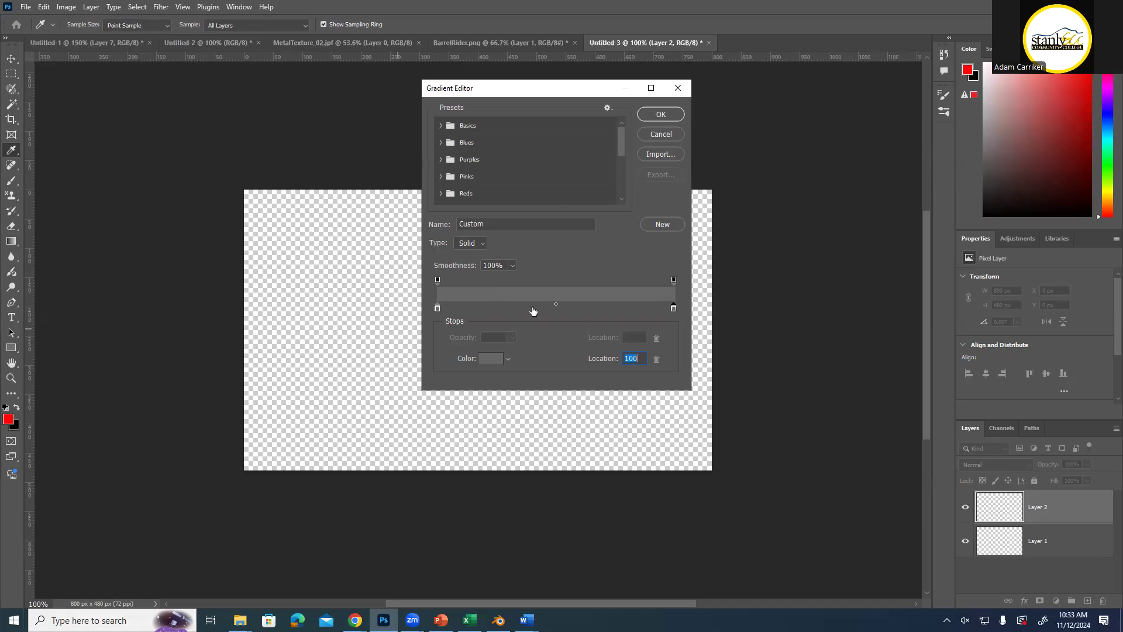
{"action": "left_click", "coordinate": [533, 310]}
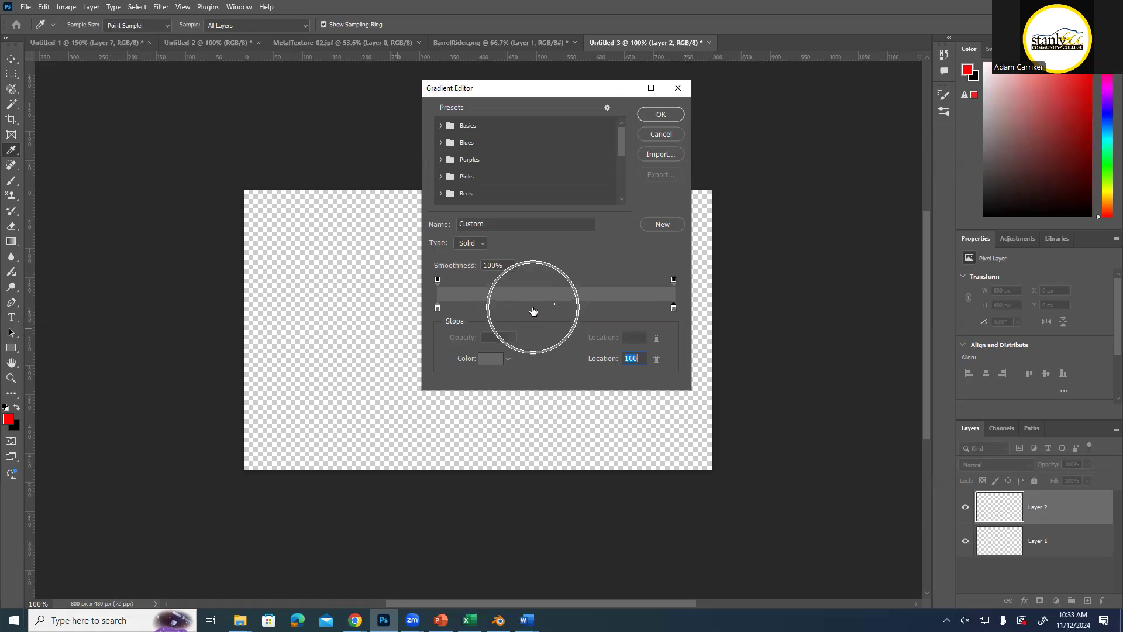
{"action": "left_click", "coordinate": [533, 311]}
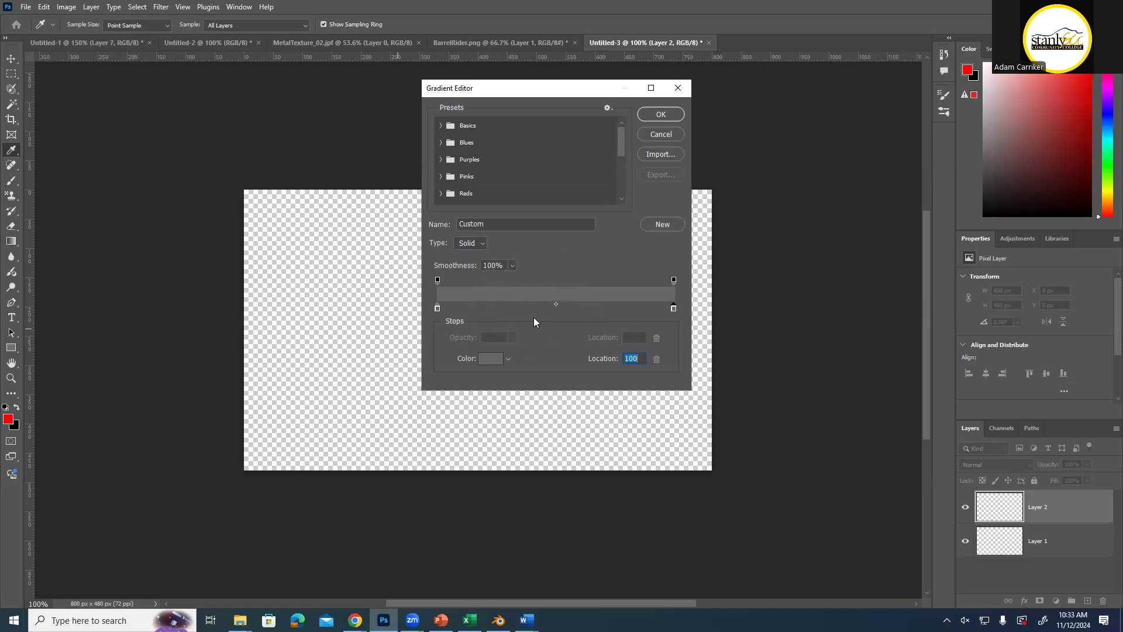
{"action": "left_click", "coordinate": [535, 311]}
{"action": "left_click", "coordinate": [534, 311]}
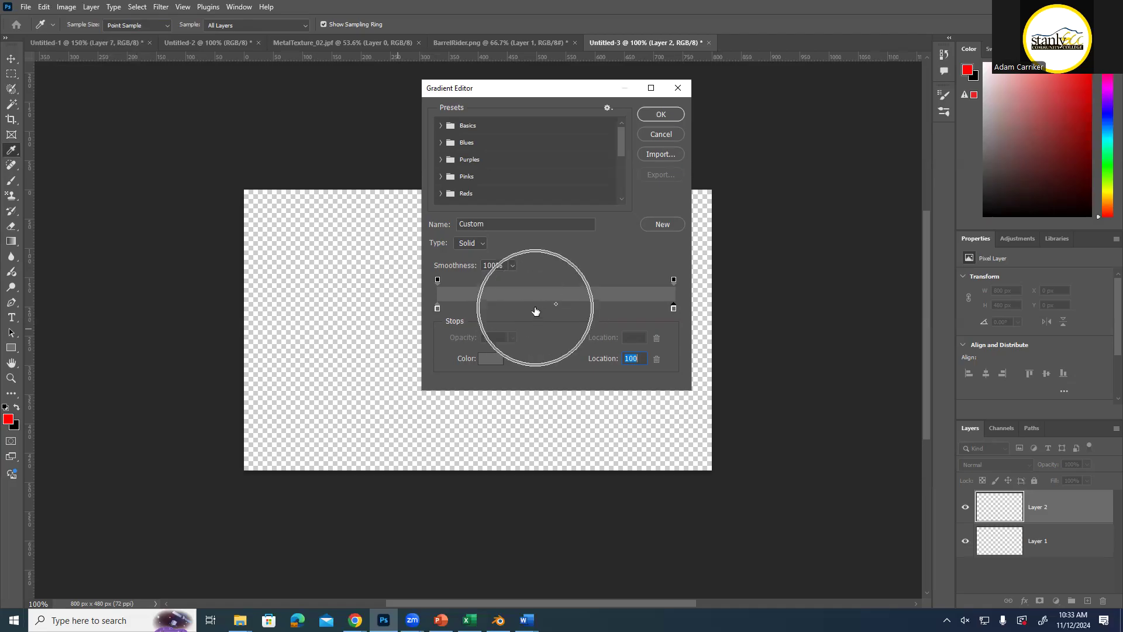
{"action": "left_click", "coordinate": [534, 310]}
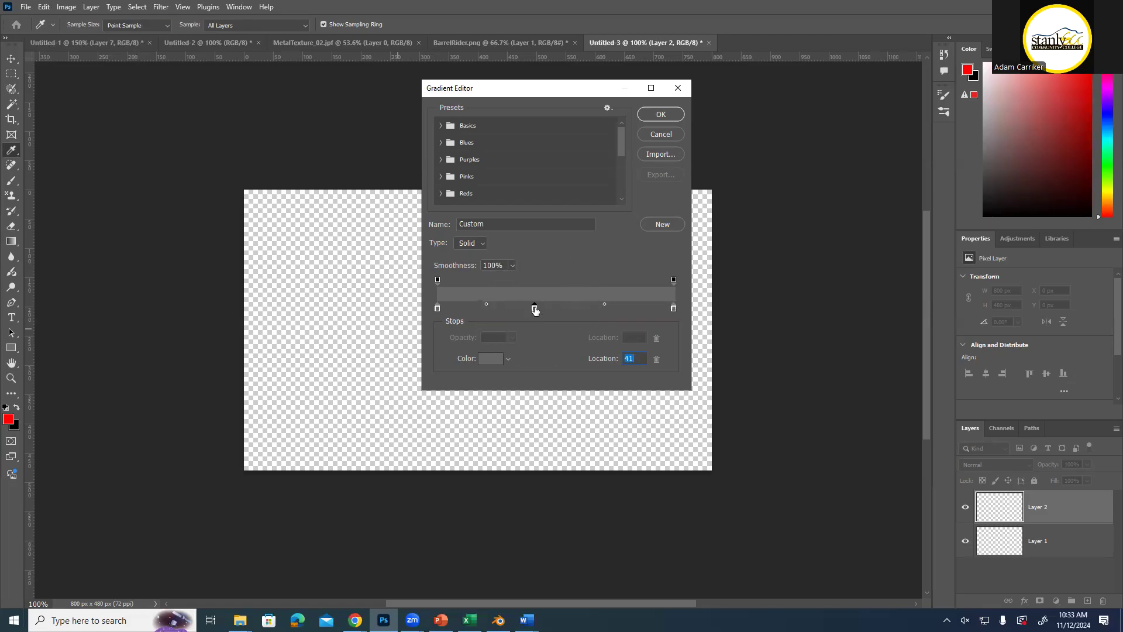
{"action": "left_click", "coordinate": [533, 309]}
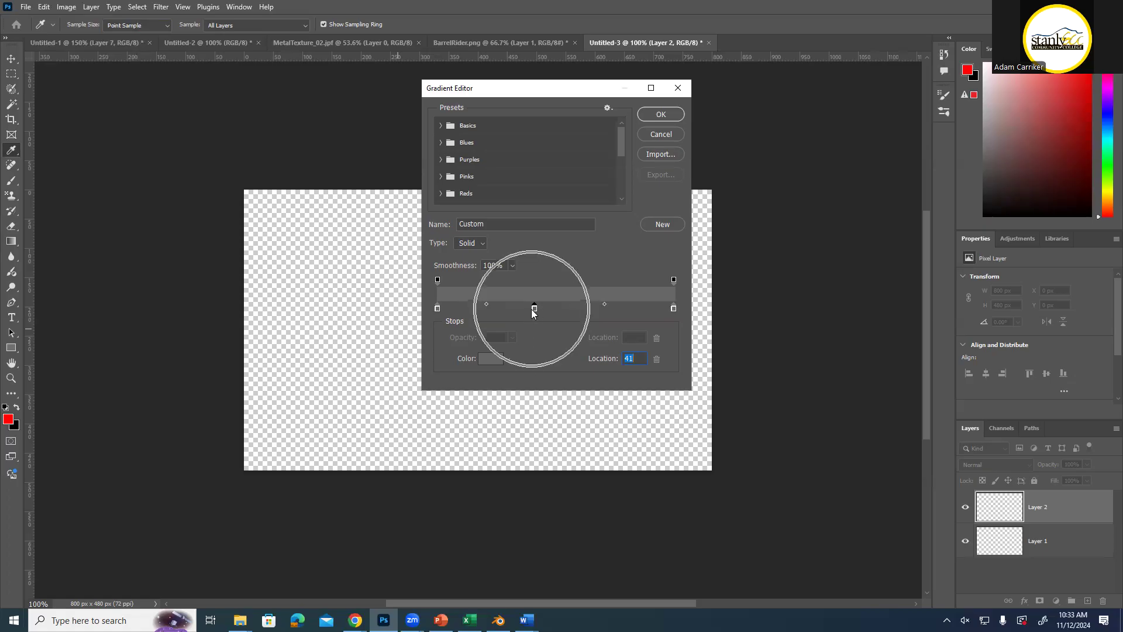
{"action": "left_click", "coordinate": [536, 313]}
{"action": "left_click", "coordinate": [535, 310]}
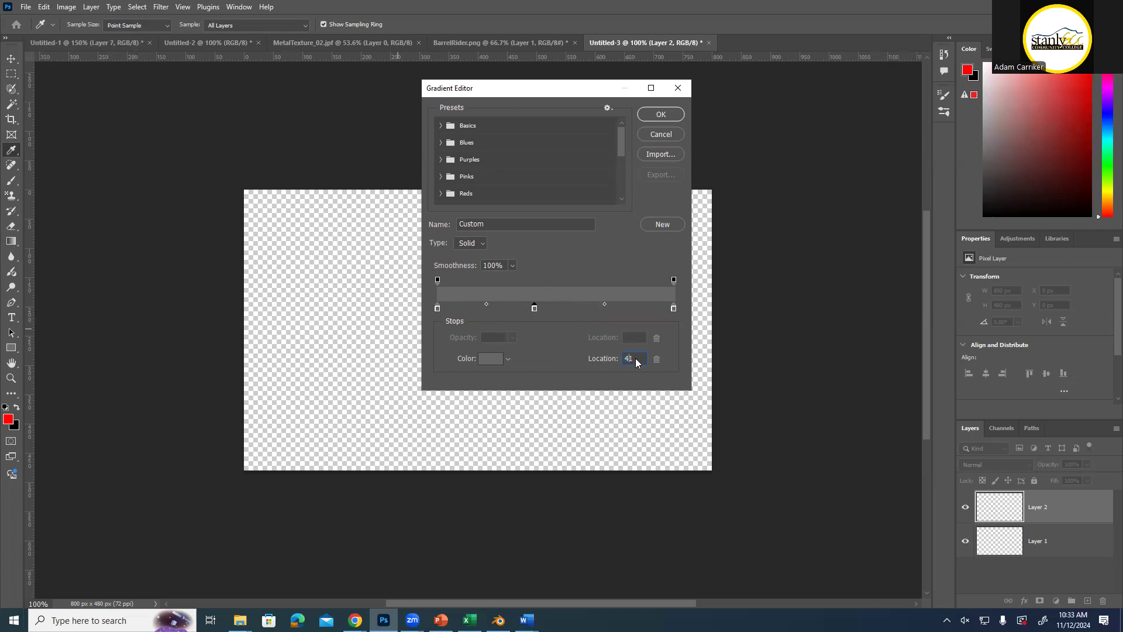
{"action": "left_click", "coordinate": [628, 360]}
{"action": "left_click", "coordinate": [629, 359]}
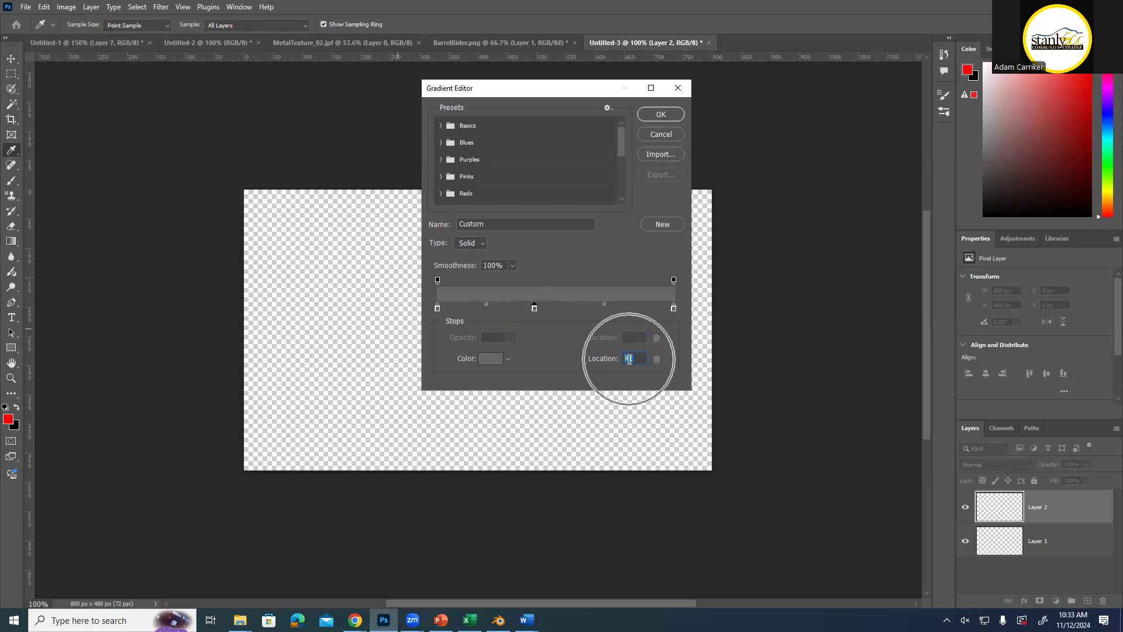
{"action": "type", "text": "50"}
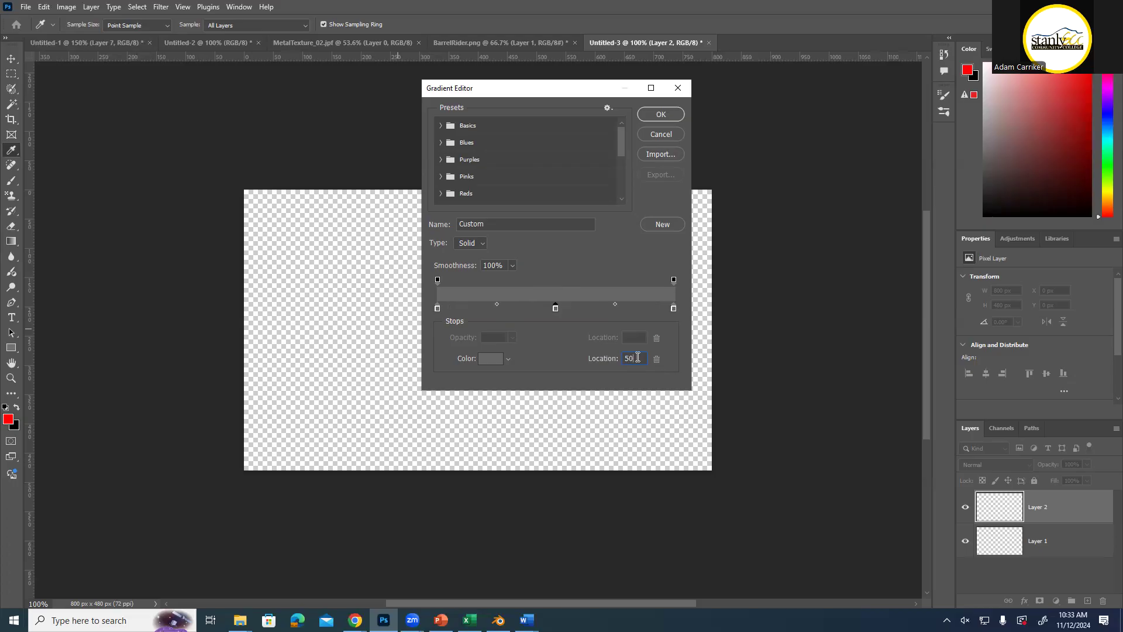
Check the locations of the start, end and middle color stops
{"action": "left_click", "coordinate": [437, 307]}
{"action": "left_click", "coordinate": [673, 309]}
{"action": "double_click", "coordinate": [623, 358]}
{"action": "left_click", "coordinate": [556, 307]}
Add a color stop on each side of the middle one and set their locations to 25 and 75
{"action": "left_click", "coordinate": [507, 309]}
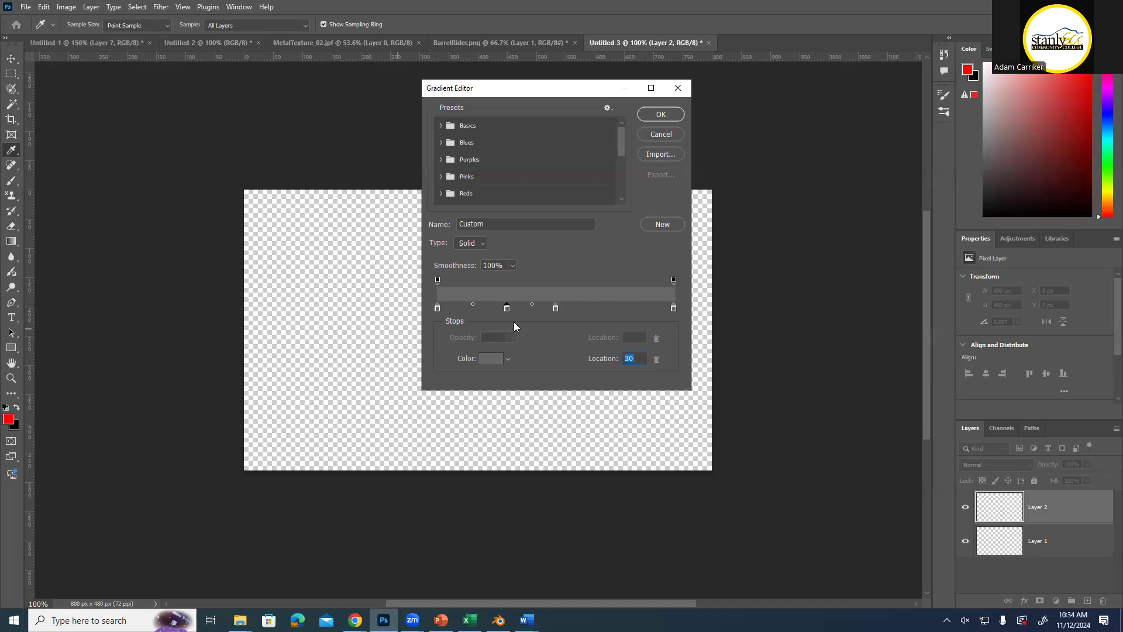
{"action": "left_click", "coordinate": [597, 310]}
{"action": "type", "text": "75"}
{"action": "left_click", "coordinate": [506, 308]}
{"action": "double_click", "coordinate": [626, 357]}
{"action": "type", "text": "25"}
{"action": "double_click", "coordinate": [634, 359]}
Change the color of the stop at location 25 to the lighter web-safe gray 999999
{"action": "double_click", "coordinate": [496, 308]}
{"action": "left_click", "coordinate": [411, 223]}
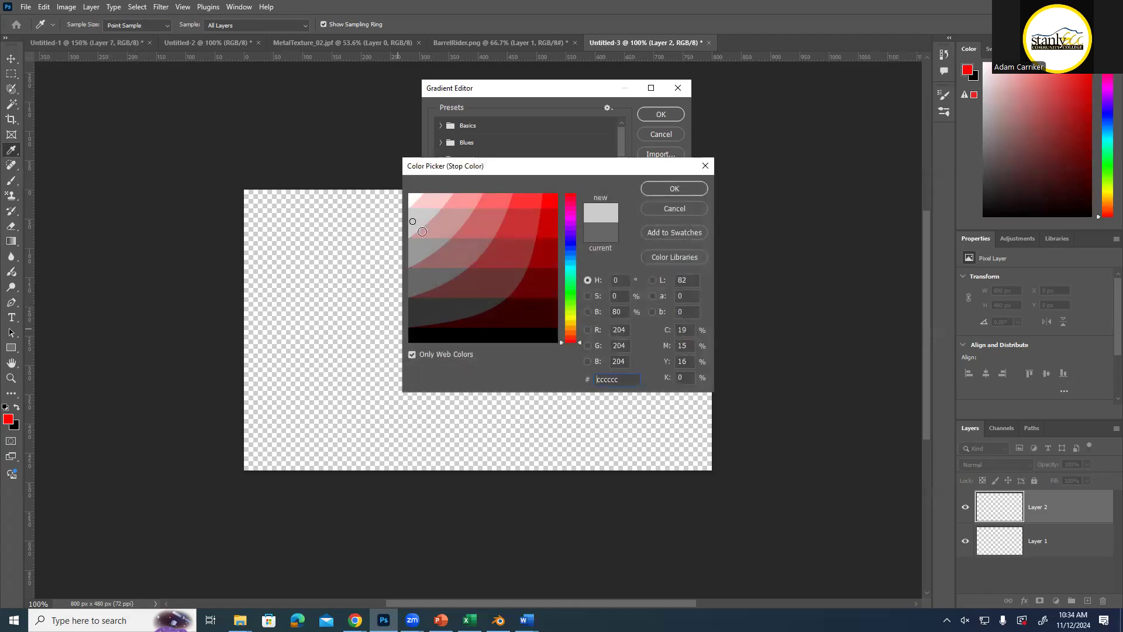
{"action": "left_click", "coordinate": [431, 248]}
{"action": "left_click", "coordinate": [652, 191]}
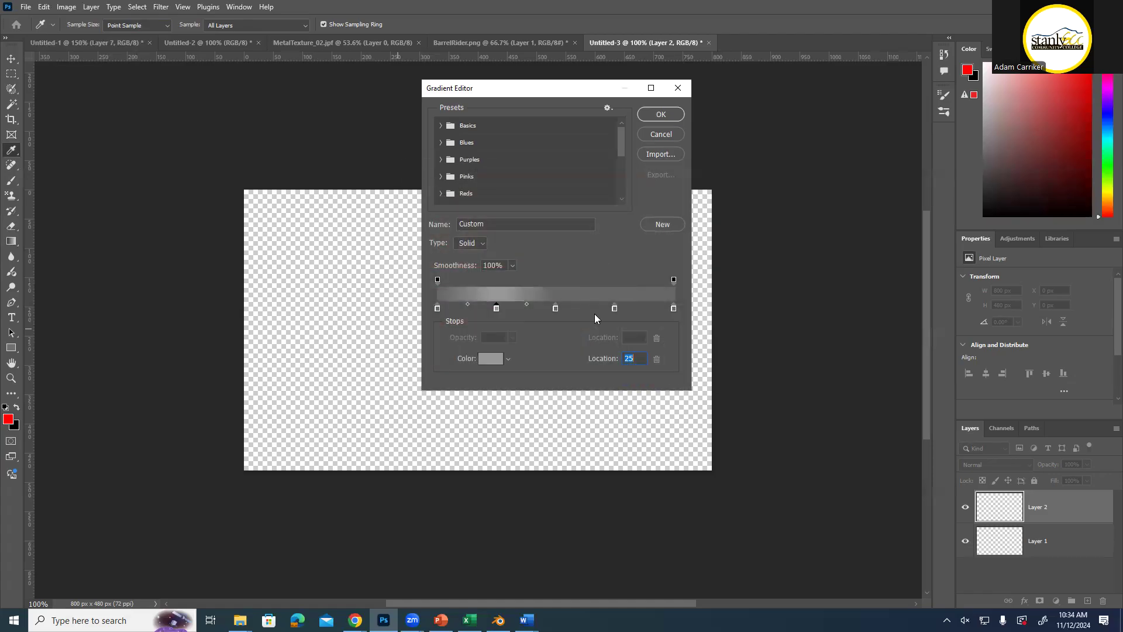
Change the color of the stop at location 75 to 999999
{"action": "double_click", "coordinate": [614, 309]}
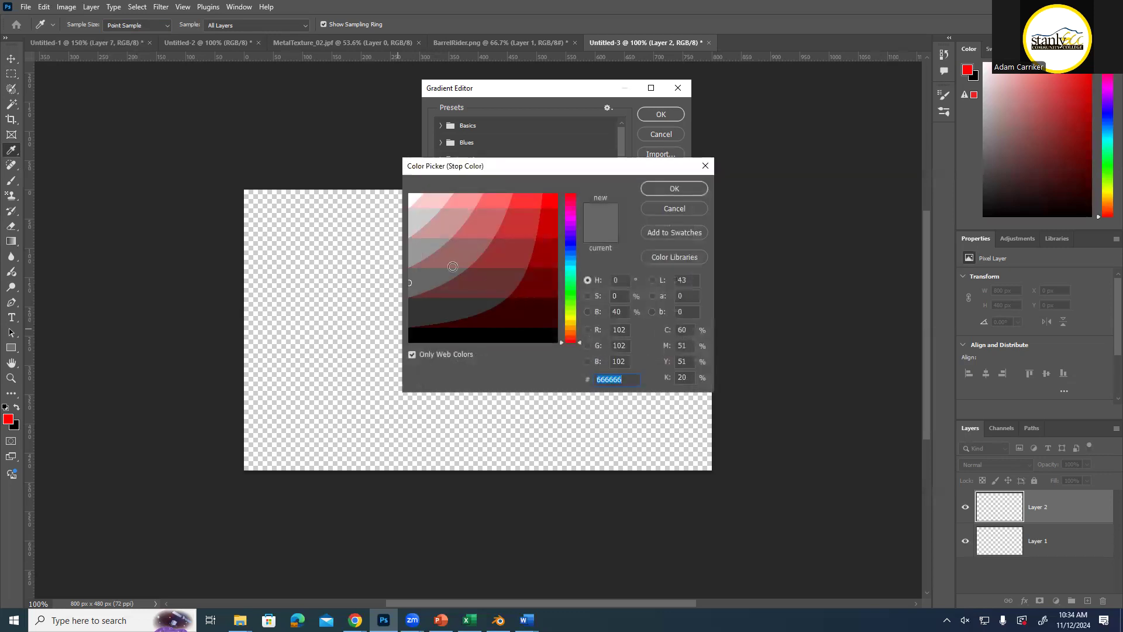
{"action": "left_click", "coordinate": [429, 248]}
{"action": "left_click", "coordinate": [667, 188]}
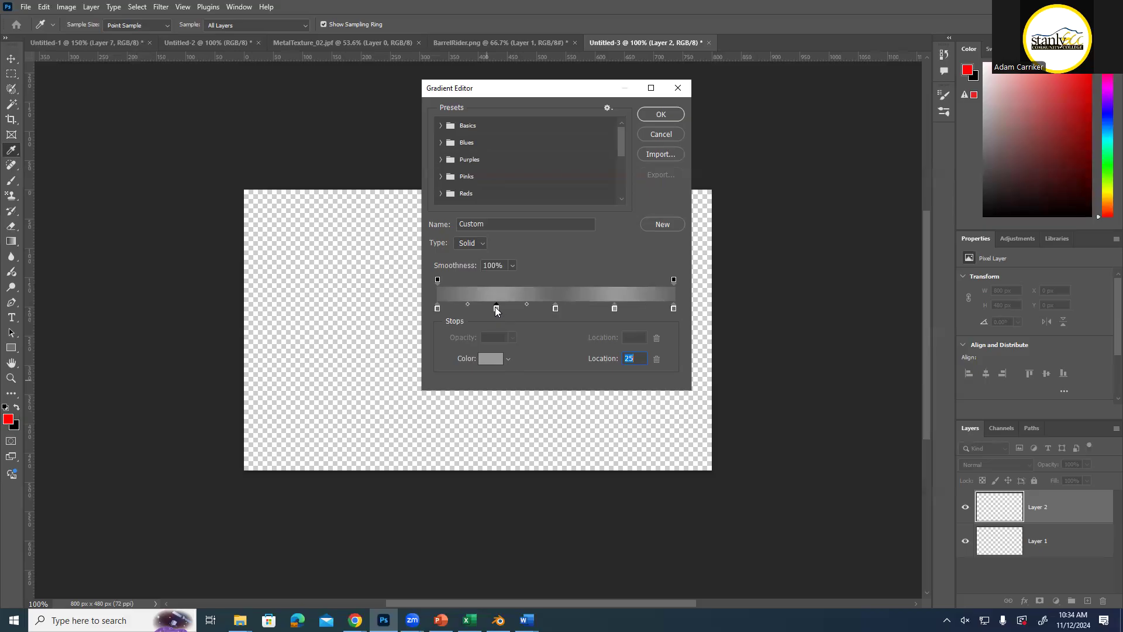
Check the web-safe color assigned to the stop at location 25 and confirm it
{"action": "double_click", "coordinate": [495, 308]}
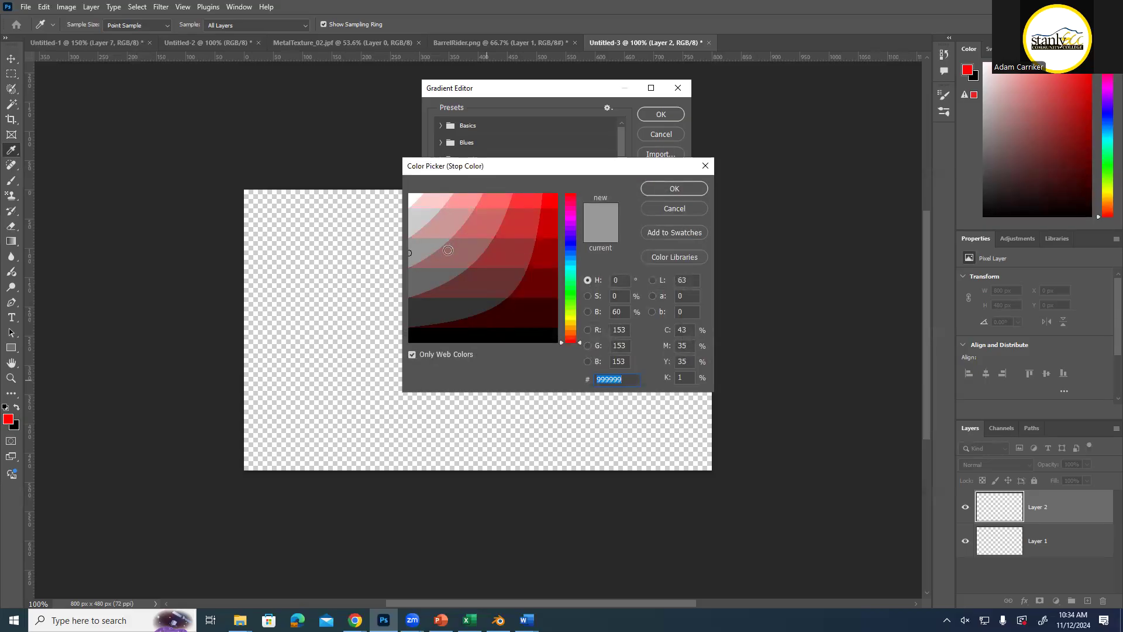
{"action": "left_click_drag", "start_coordinate": [410, 252], "coordinate": [422, 248]}
{"action": "left_click", "coordinate": [674, 189]}
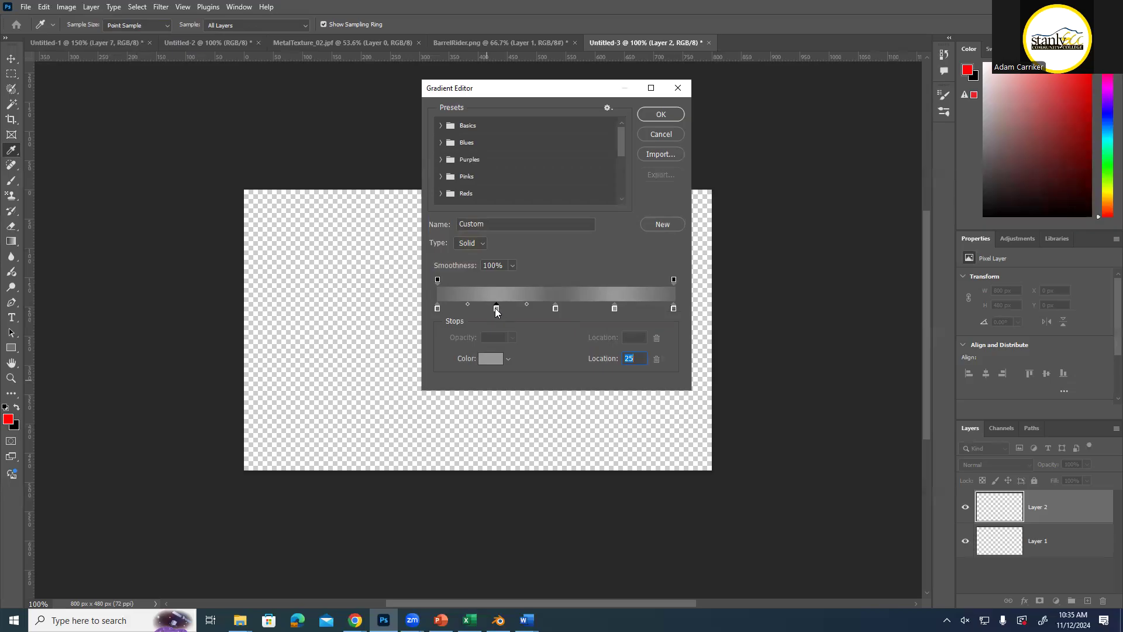
{"action": "double_click", "coordinate": [496, 309]}
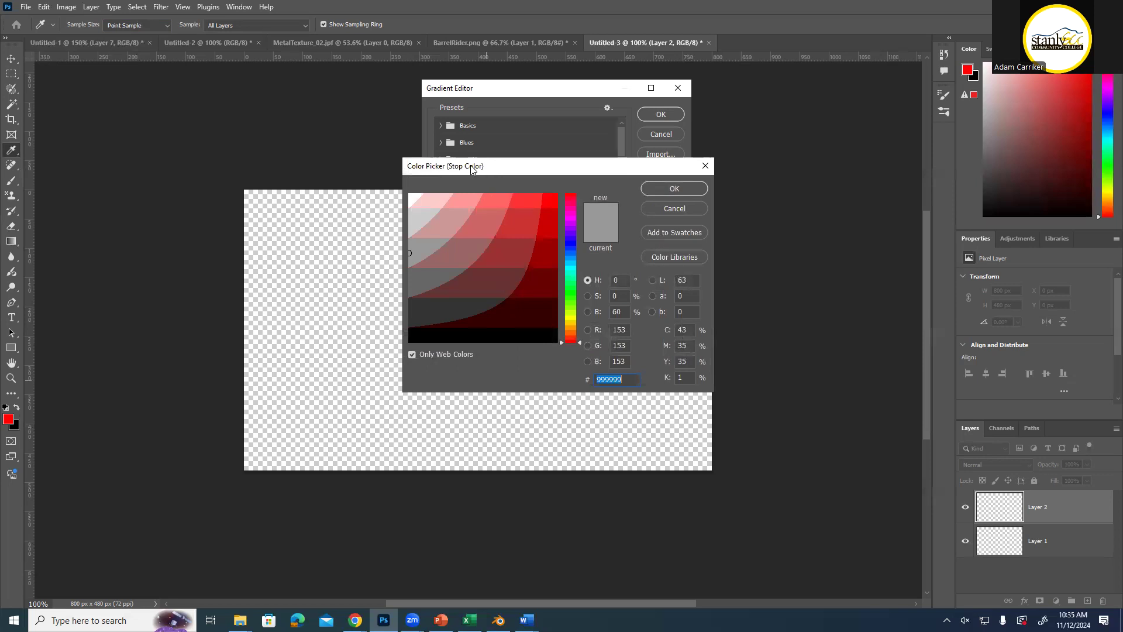
{"action": "key", "text": "Return"}
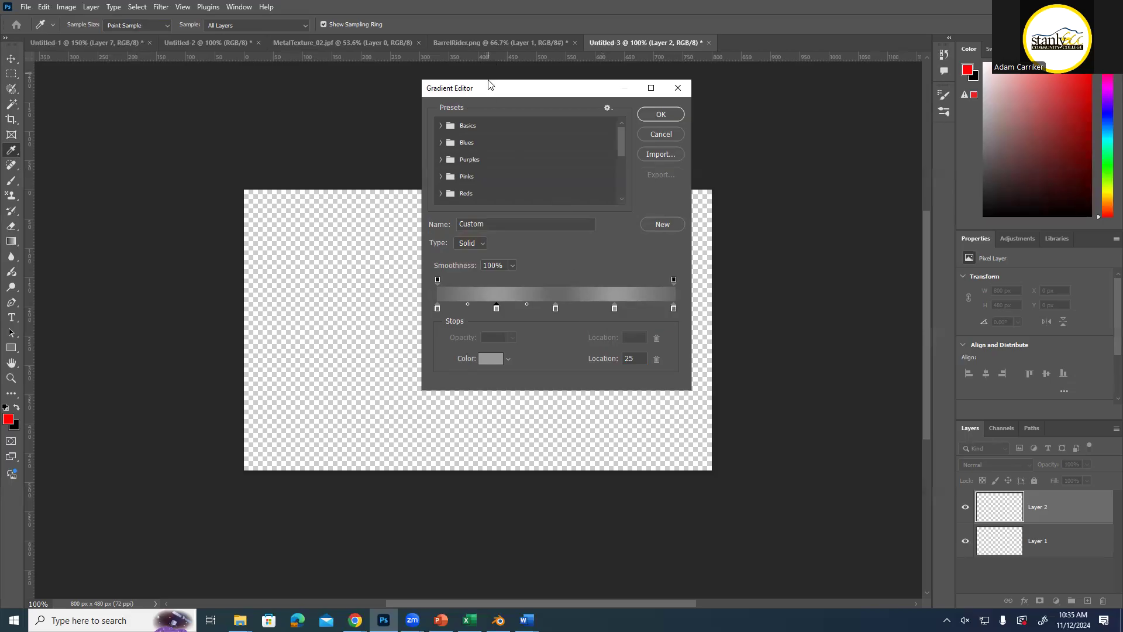
{"action": "left_click", "coordinate": [264, 26]}
{"action": "left_click", "coordinate": [265, 26]}
{"action": "left_click", "coordinate": [261, 26]}
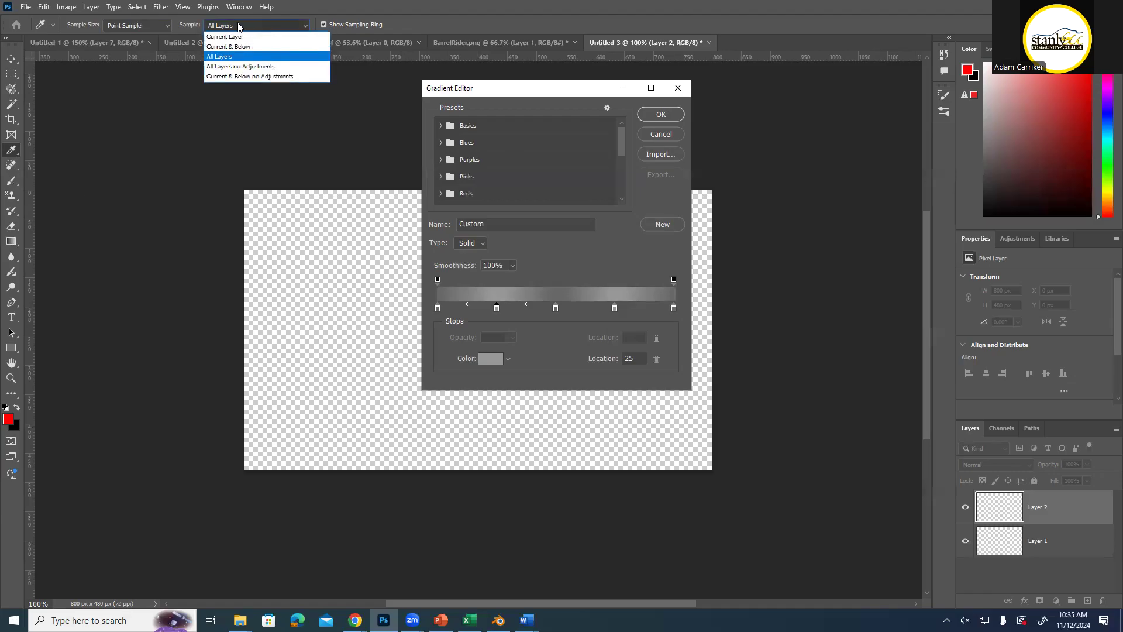
{"action": "left_click", "coordinate": [252, 27]}
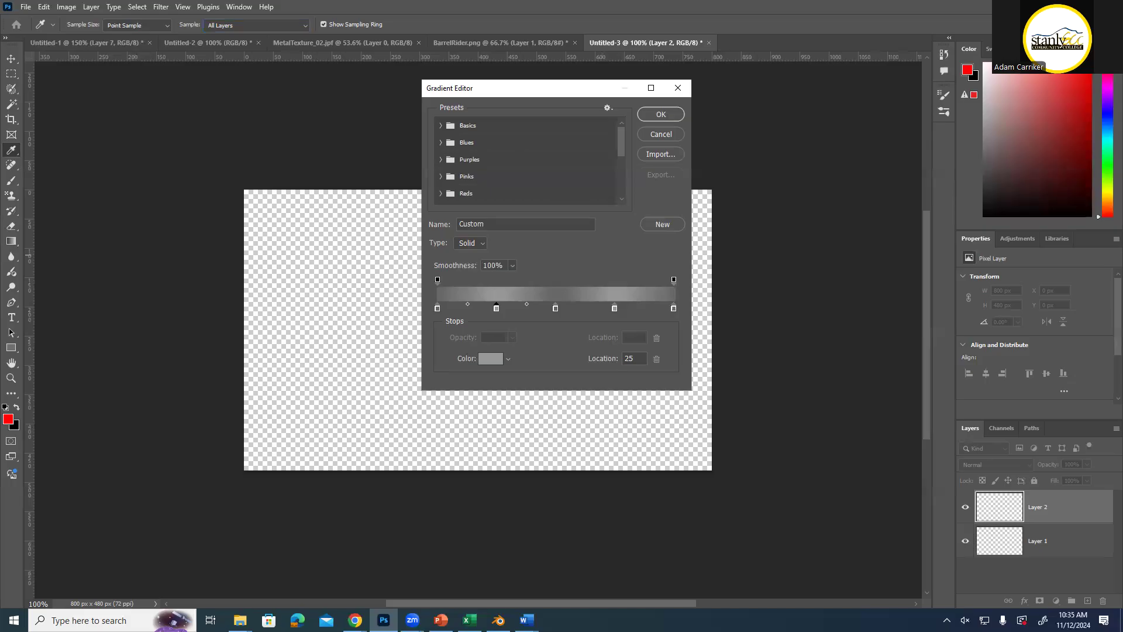
{"action": "left_click", "coordinate": [490, 358]}
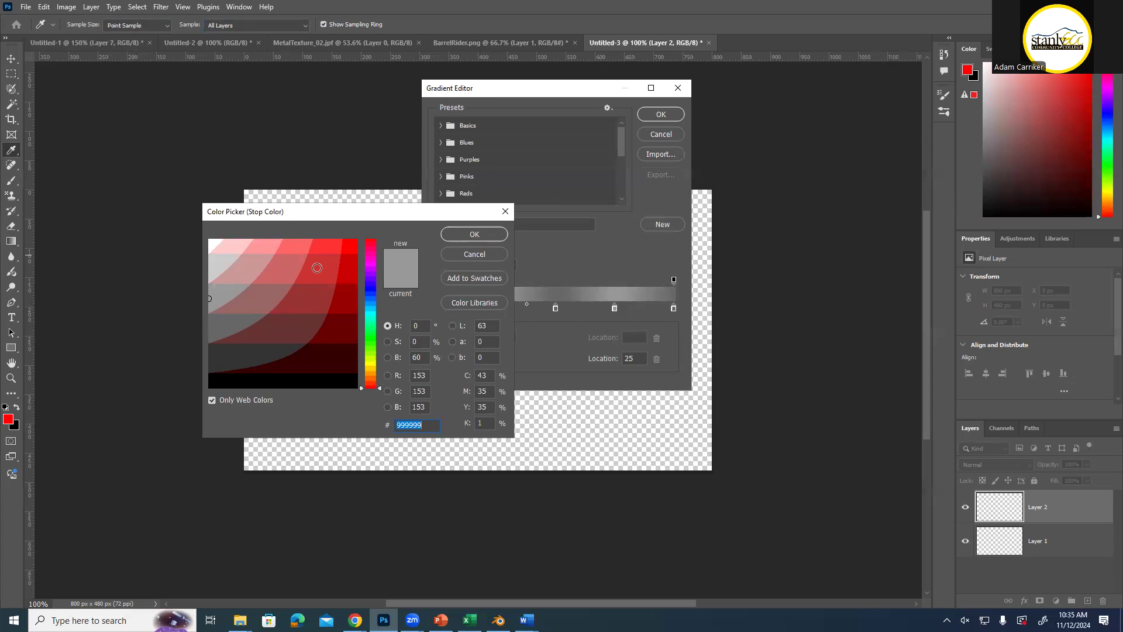
{"action": "left_click_drag", "start_coordinate": [287, 218], "coordinate": [433, 228]}
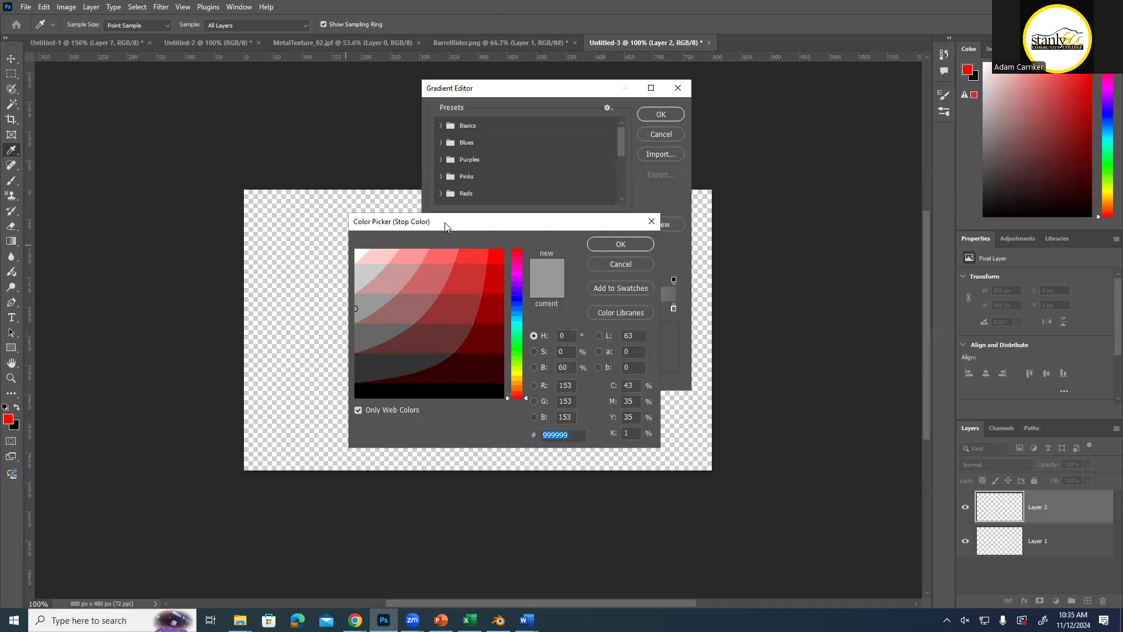
{"action": "left_click_drag", "start_coordinate": [444, 222], "coordinate": [247, 235]}
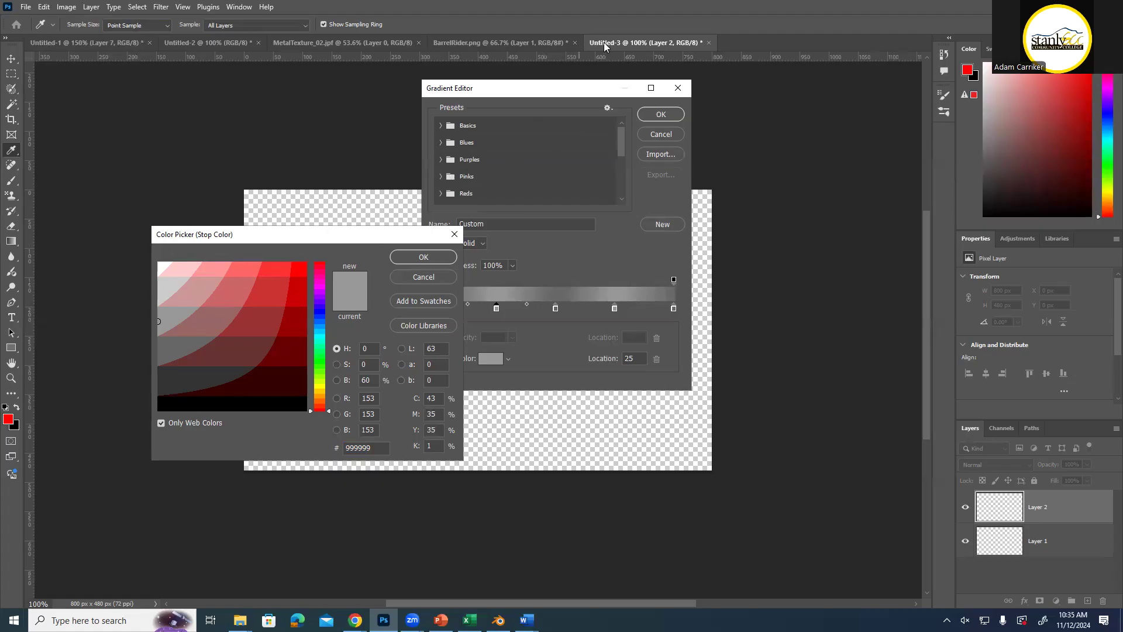
{"action": "left_click", "coordinate": [183, 7]}
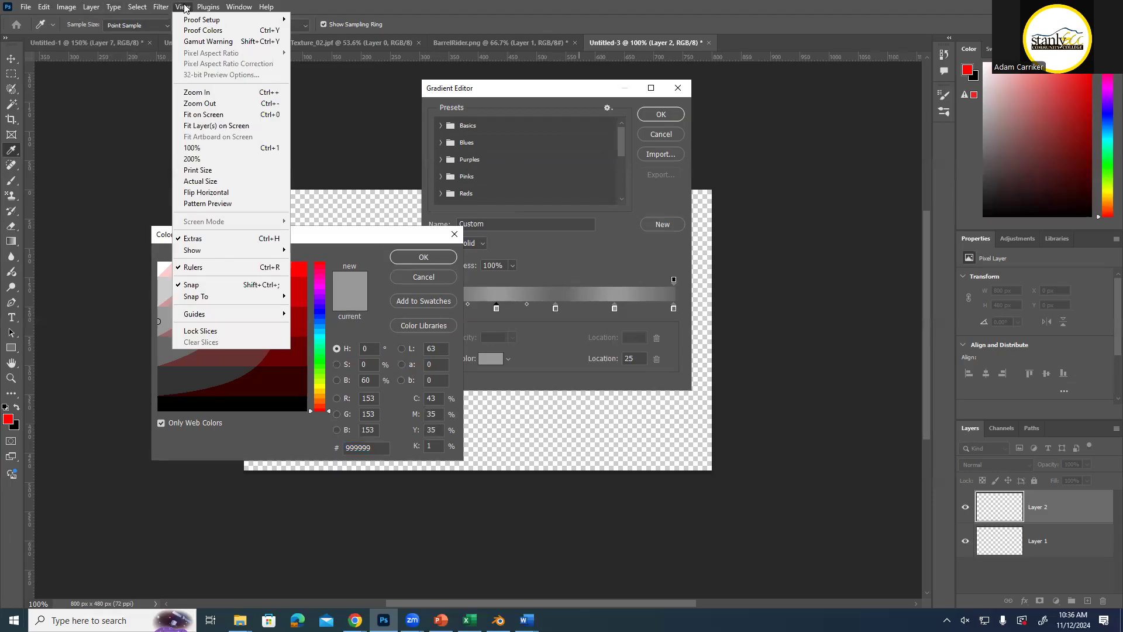
{"action": "mouse_move", "coordinate": [239, 7]}
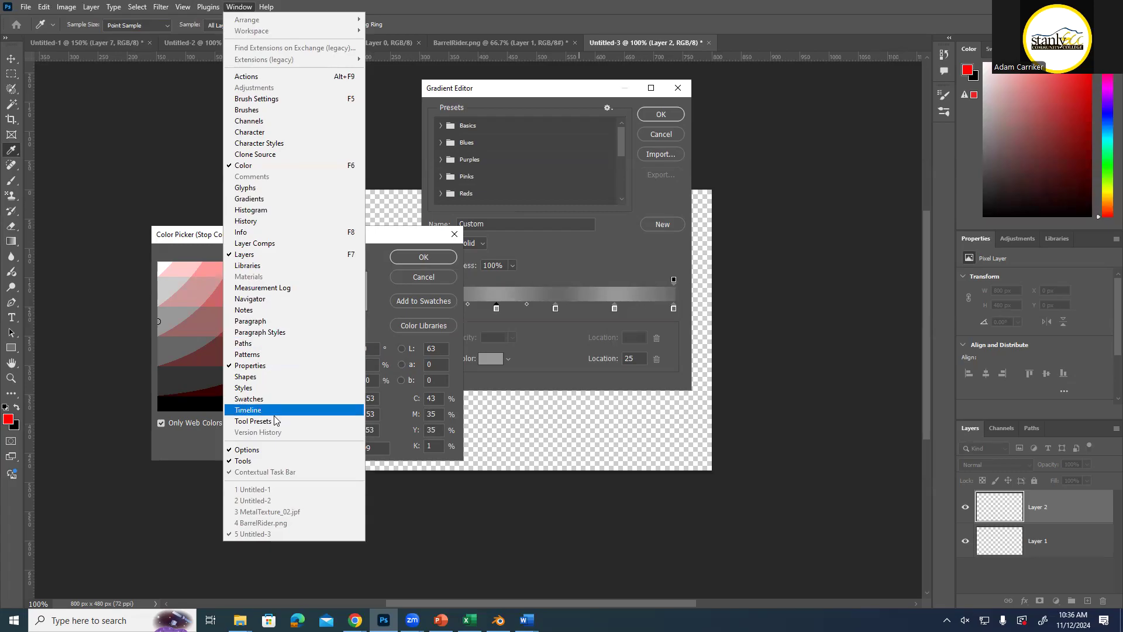
{"action": "left_click", "coordinate": [236, 6]}
{"action": "left_click", "coordinate": [211, 239]}
{"action": "left_click_drag", "start_coordinate": [211, 239], "coordinate": [364, 226]}
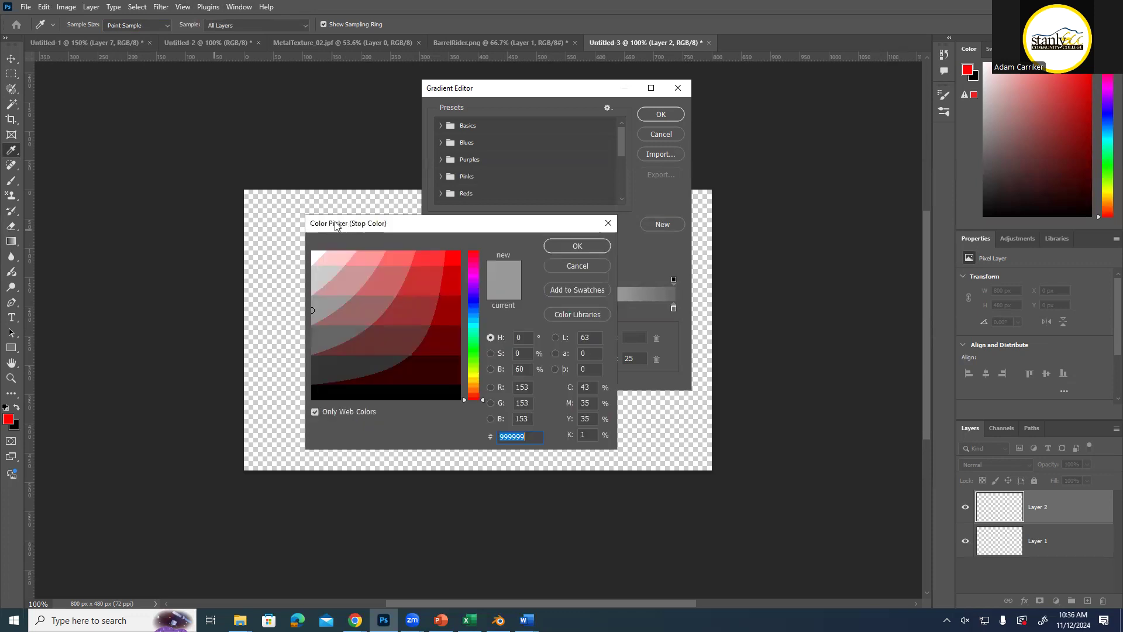
{"action": "key", "text": "Return"}
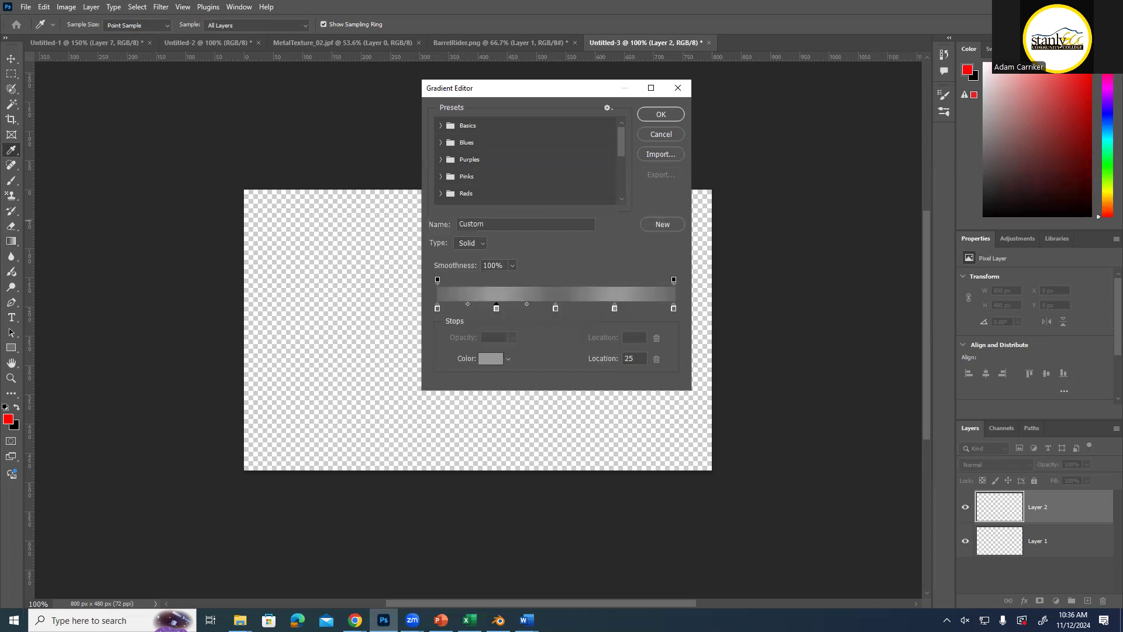
Confirm the stop color at location 25 and accept the custom gray gradient
{"action": "left_click", "coordinate": [490, 358]}
{"action": "left_click", "coordinate": [566, 246]}
{"action": "left_click_drag", "start_coordinate": [522, 91], "coordinate": [436, 134]}
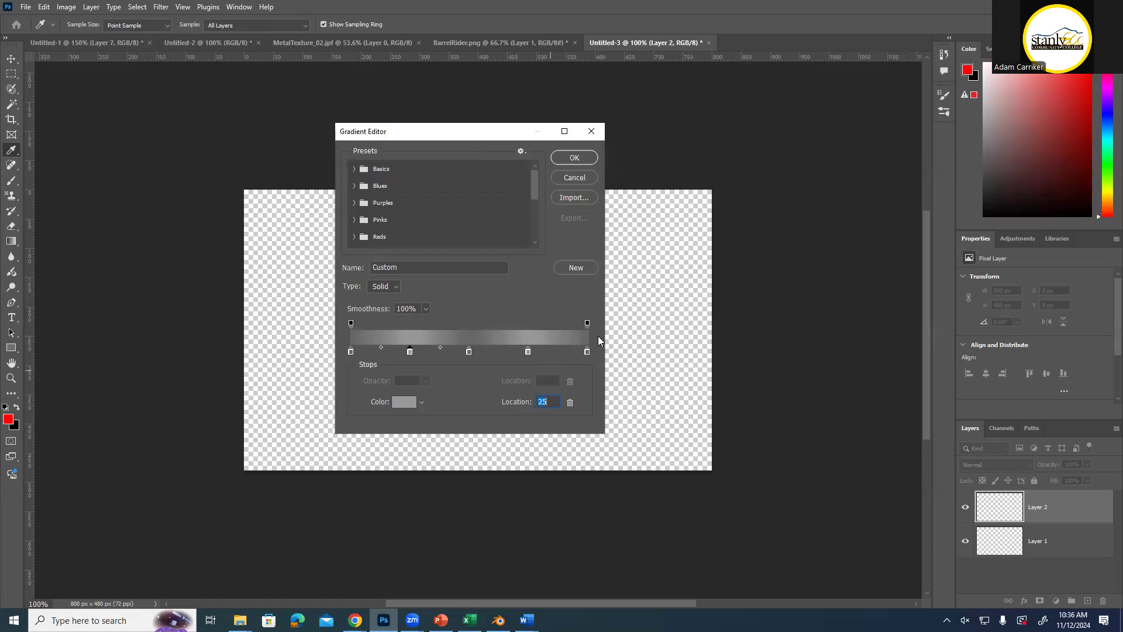
{"action": "left_click", "coordinate": [584, 157]}
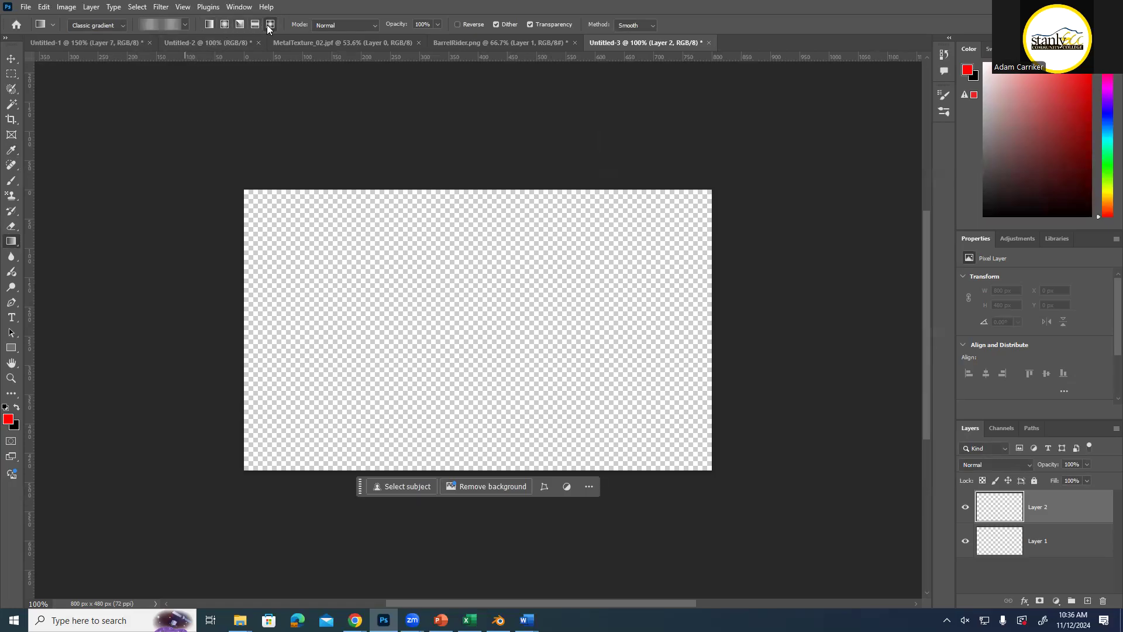
Try a linear gradient across Layer 2 and a radial one from the canvas center outward
{"action": "left_click", "coordinate": [210, 25]}
{"action": "key", "text": "ctrl"}
{"action": "left_click", "coordinate": [213, 25]}
{"action": "left_click_drag", "start_coordinate": [523, 320], "coordinate": [692, 310]}
{"action": "left_click", "coordinate": [225, 24]}
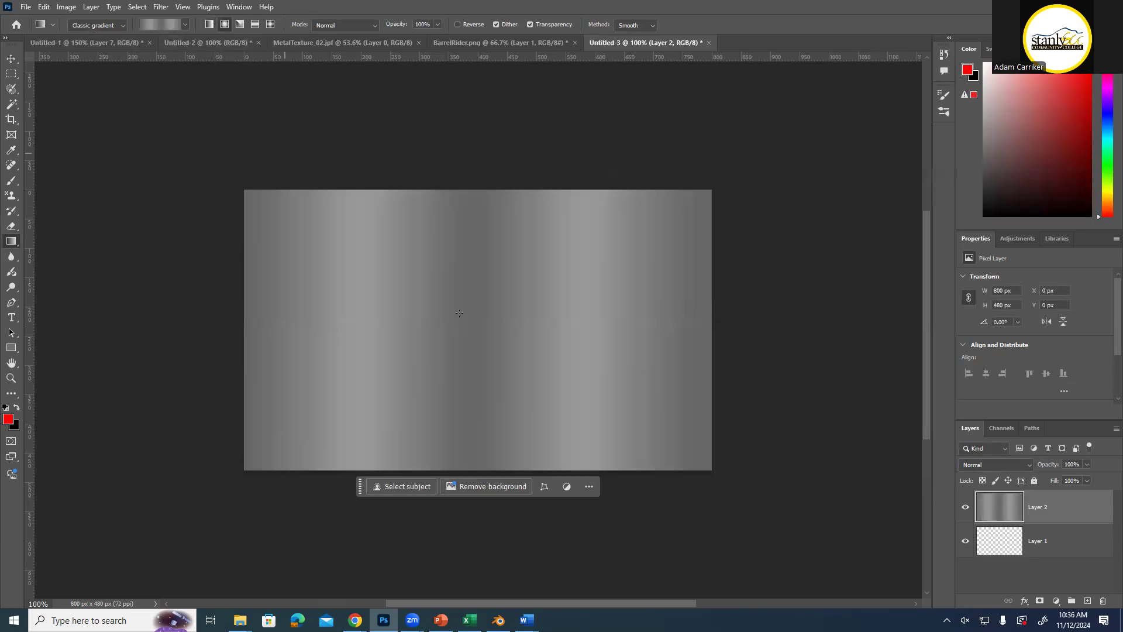
{"action": "left_click_drag", "start_coordinate": [475, 323], "coordinate": [586, 398]}
Try the angle gradient on Layer 2, starting near the center and pulling in different directions
{"action": "left_click", "coordinate": [239, 24]}
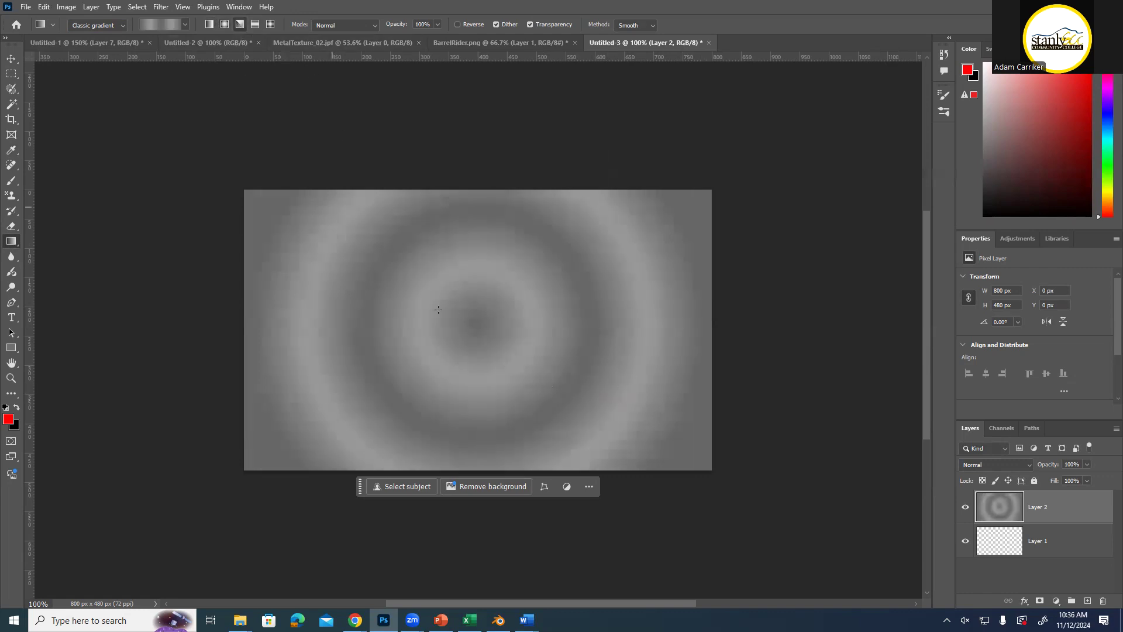
{"action": "left_click_drag", "start_coordinate": [478, 330], "coordinate": [606, 332]}
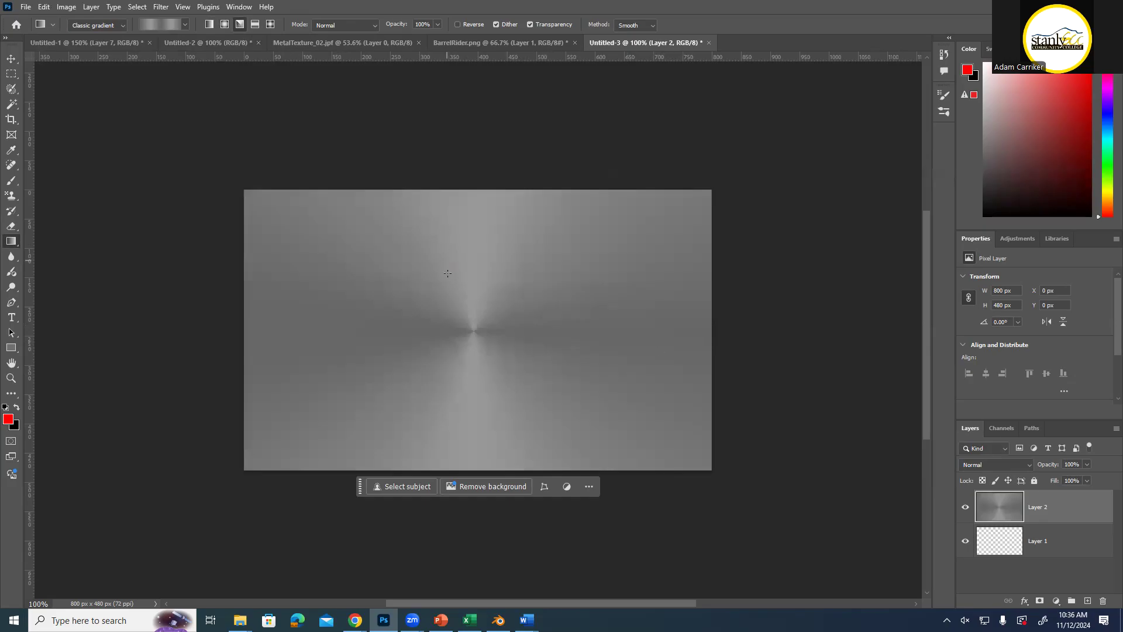
{"action": "left_click_drag", "start_coordinate": [453, 289], "coordinate": [514, 351]}
{"action": "left_click_drag", "start_coordinate": [483, 290], "coordinate": [528, 408]}
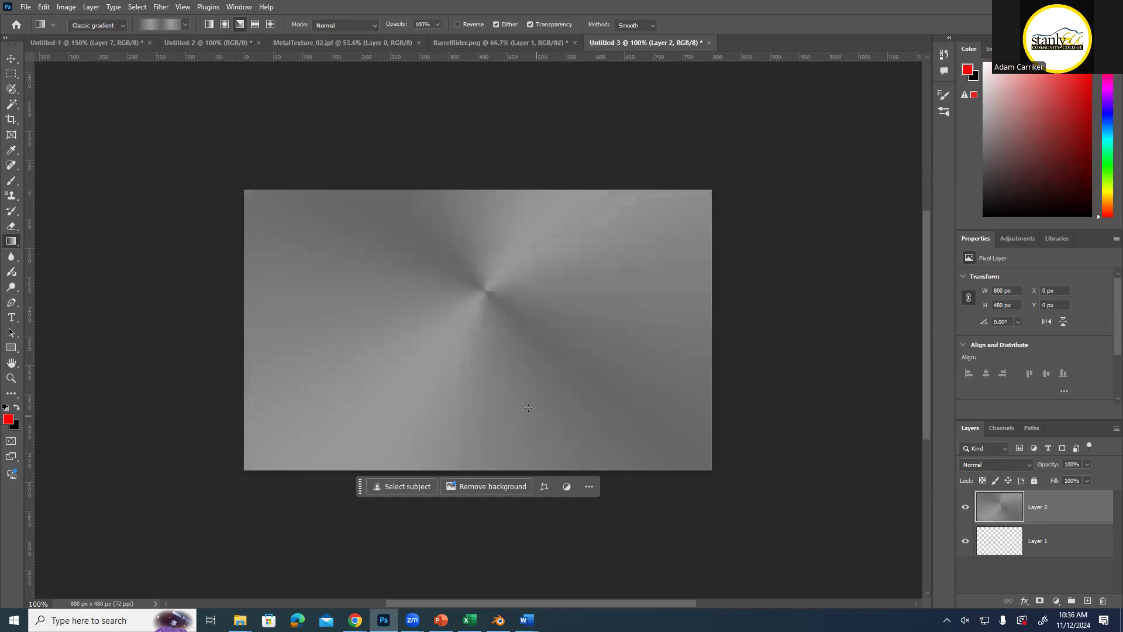
Undo the test gradients on Layer 2
{"action": "key", "text": "ctrl+z"}
{"action": "key", "text": "ctrl+z"}
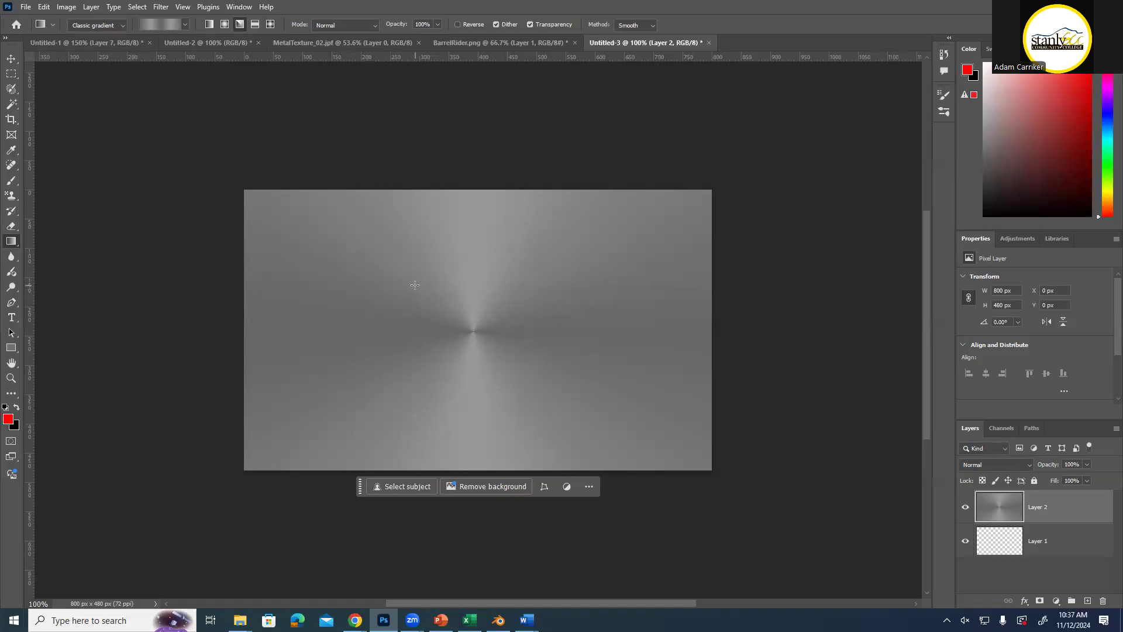
{"action": "key", "text": "ctrl+z"}
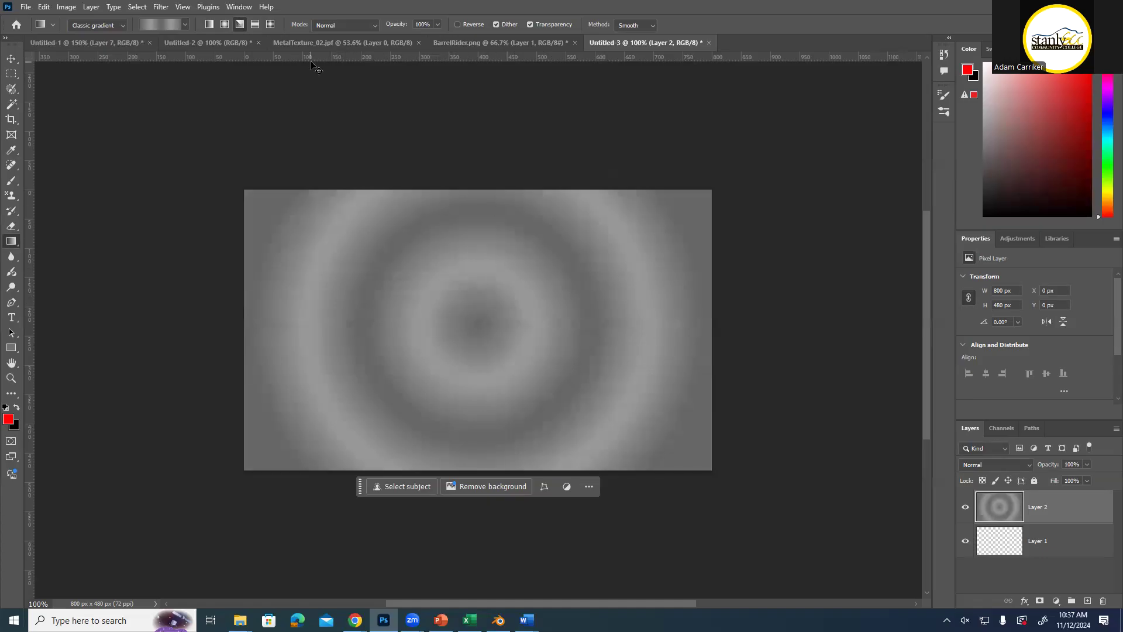
{"action": "key", "text": "ctrl+z"}
Try the reflected gradient vertically and horizontally on Layer 2 and undo both fills
{"action": "left_click", "coordinate": [255, 25]}
{"action": "left_click_drag", "start_coordinate": [447, 191], "coordinate": [442, 404]}
{"action": "left_click_drag", "start_coordinate": [255, 335], "coordinate": [613, 333]}
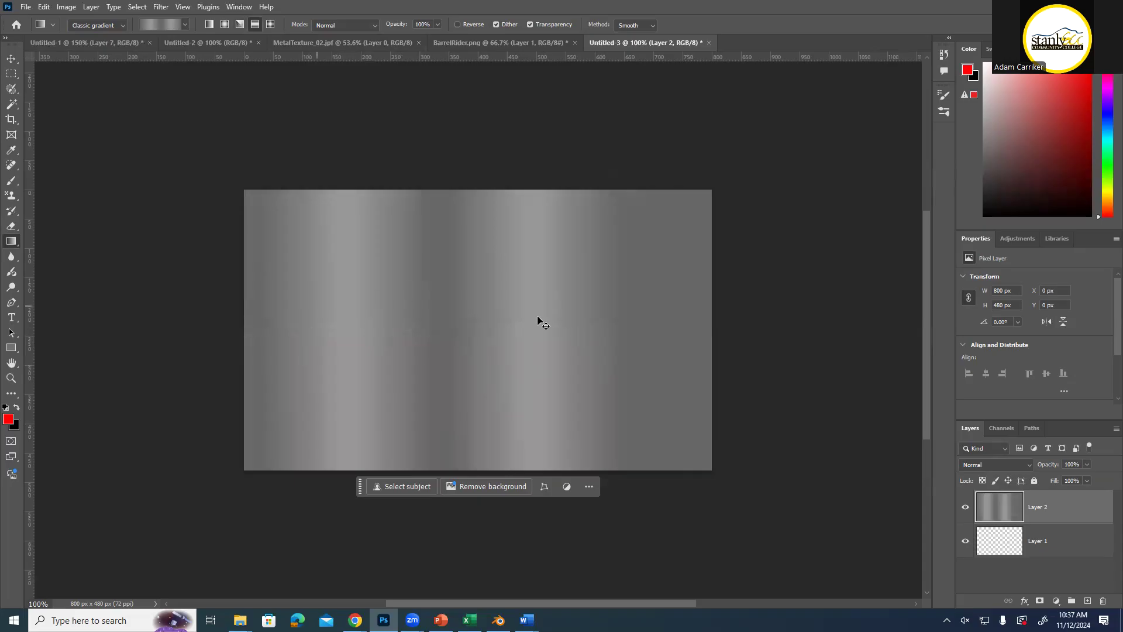
{"action": "key", "text": "ctrl+z"}
{"action": "key", "text": "ctrl+z"}
Try a diamond gradient from the canvas center toward its side and undo the fill on Layer 2
{"action": "left_click", "coordinate": [271, 25]}
{"action": "left_click_drag", "start_coordinate": [462, 322], "coordinate": [665, 327]}
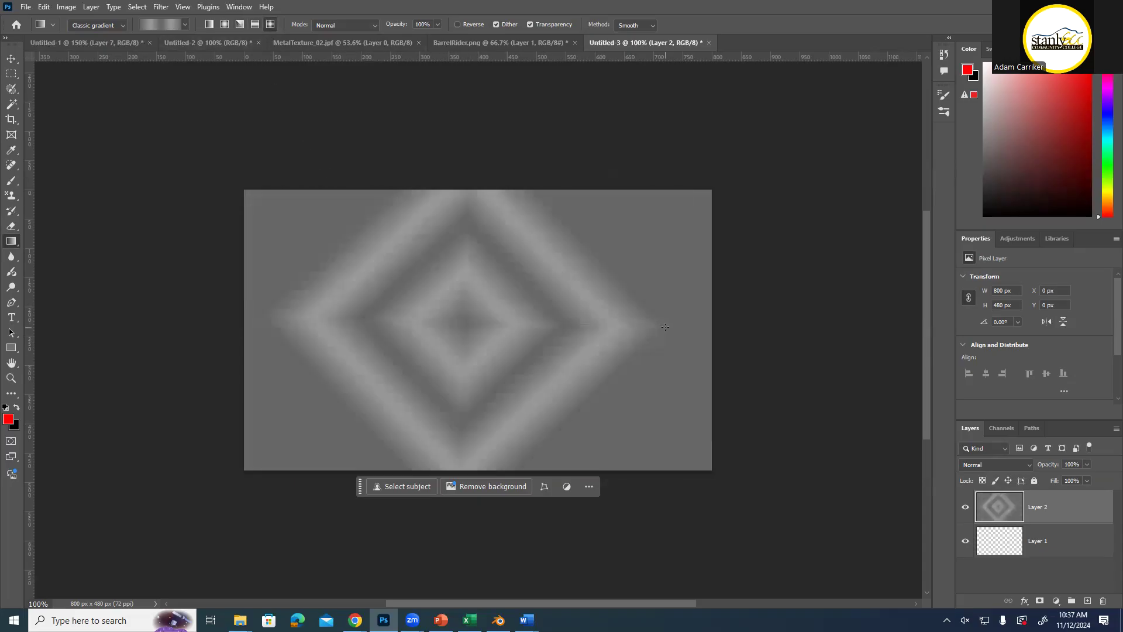
{"action": "key", "text": "ctrl+z"}
{"action": "key", "text": "ctrl+z"}
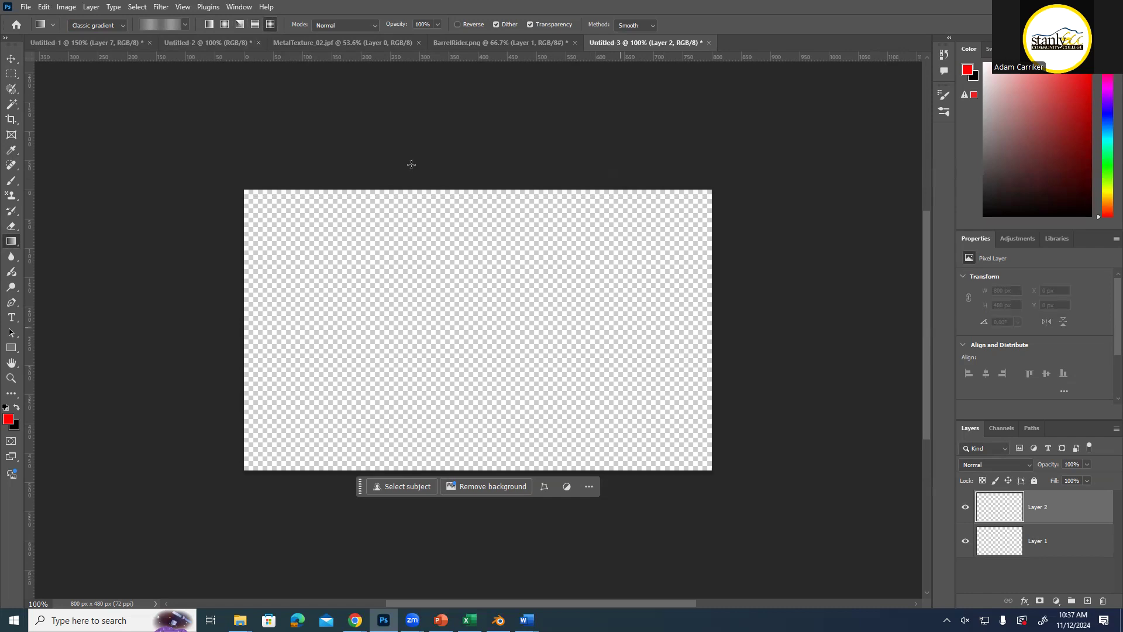
Switch to the linear gradient and fill Layer 2 horizontally from one canvas edge to the other
{"action": "left_click", "coordinate": [209, 25]}
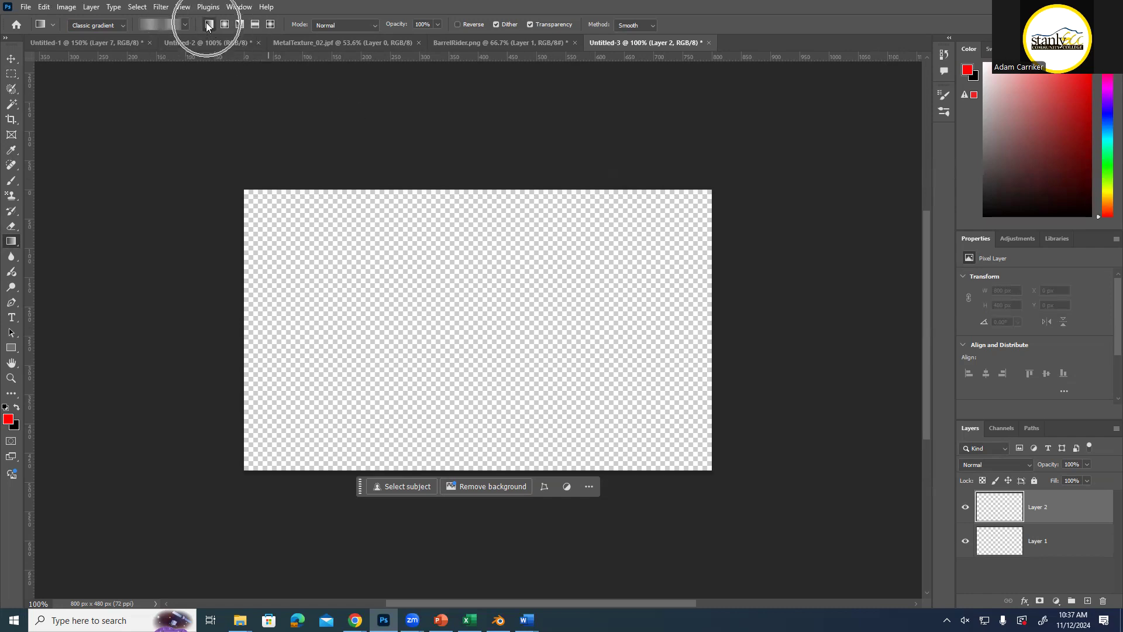
{"action": "left_click", "coordinate": [208, 24]}
{"action": "left_click", "coordinate": [209, 24]}
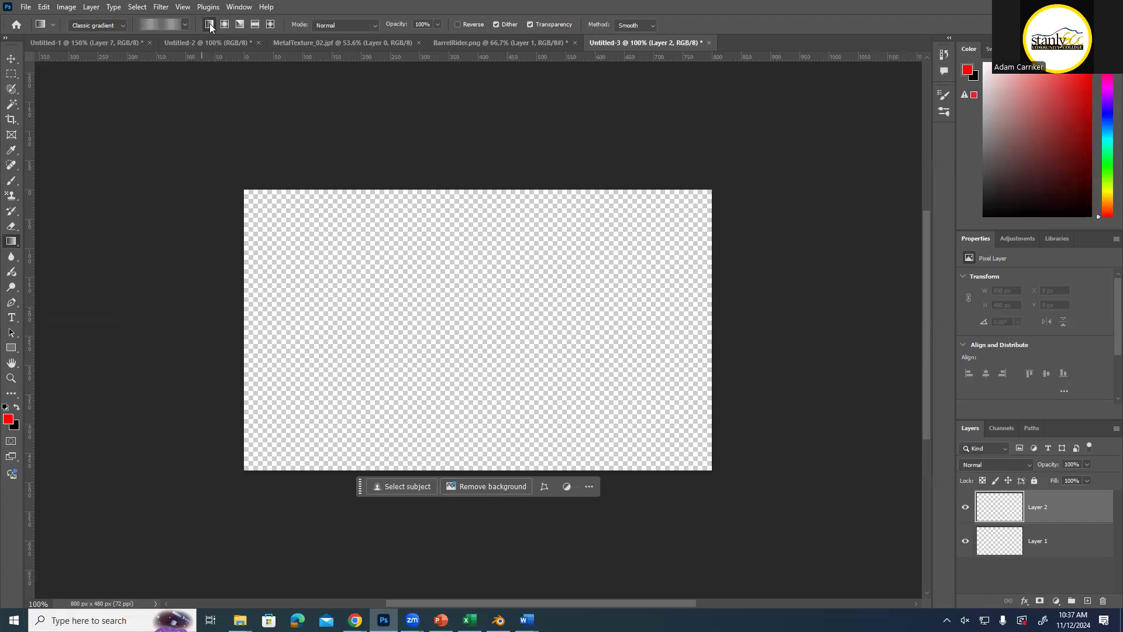
{"action": "left_click_drag", "start_coordinate": [241, 328], "coordinate": [713, 315]}
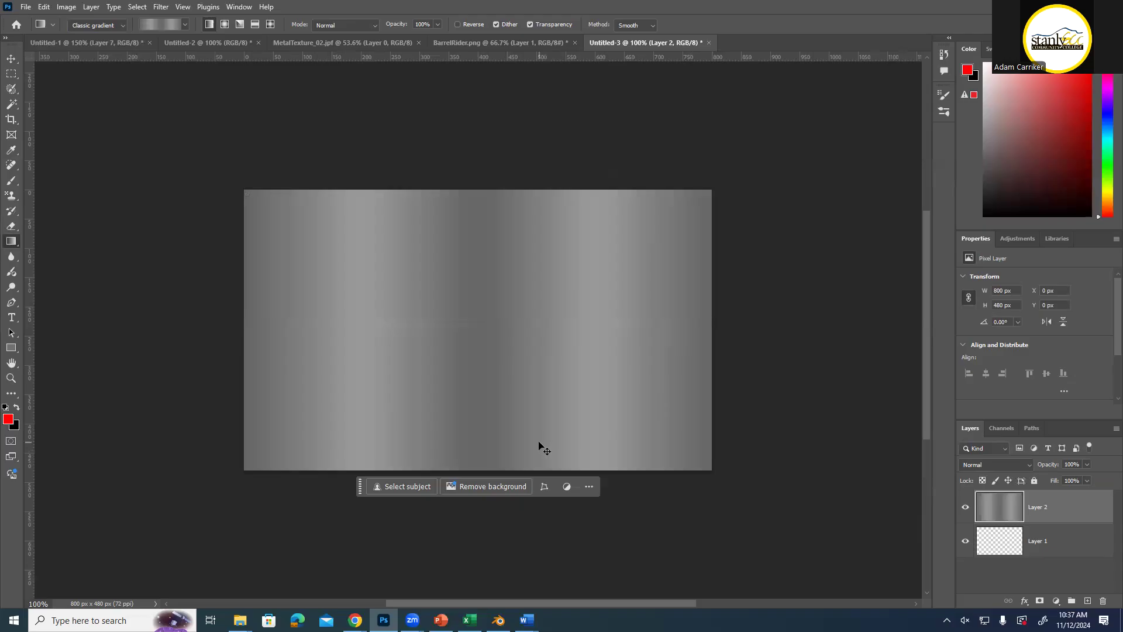
{"action": "key", "text": "ctrl+z"}
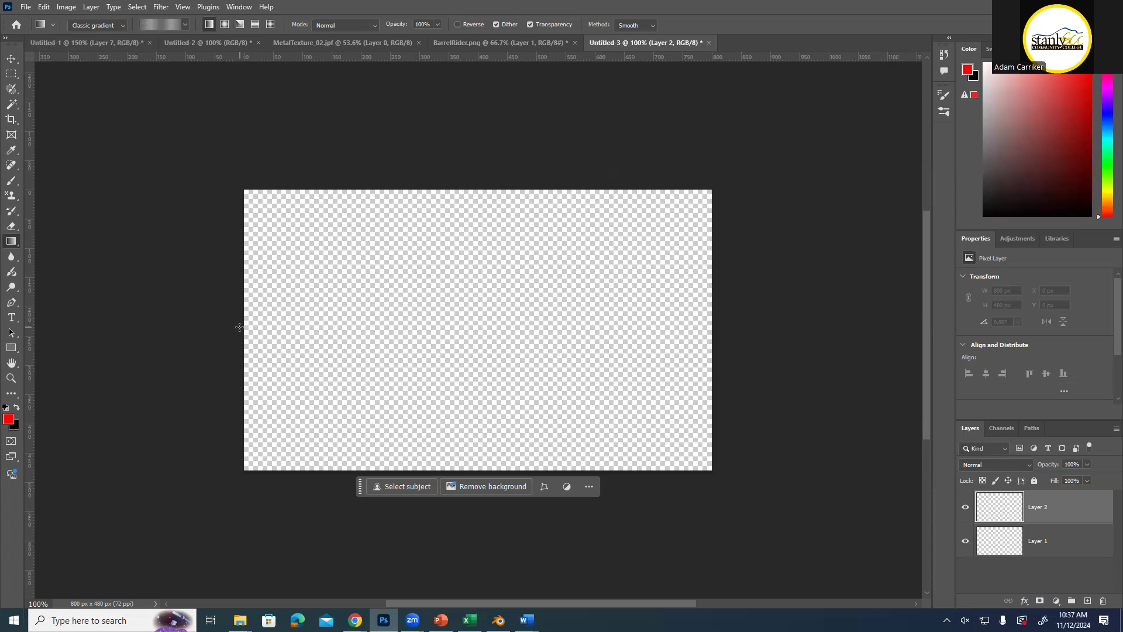
{"action": "left_click_drag", "start_coordinate": [242, 326], "coordinate": [712, 326]}
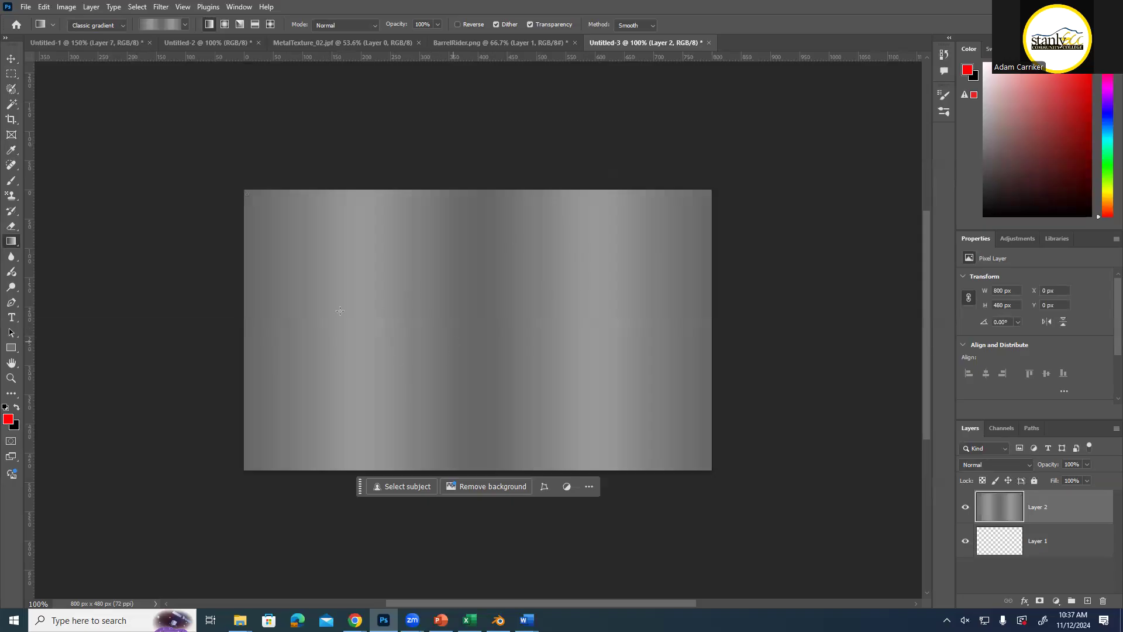
Try shorter, slightly slanted linear gradients on Layer 2, redraw one at full width and undo it
{"action": "left_click_drag", "start_coordinate": [263, 325], "coordinate": [591, 359]}
{"action": "left_click_drag", "start_coordinate": [326, 342], "coordinate": [448, 357]}
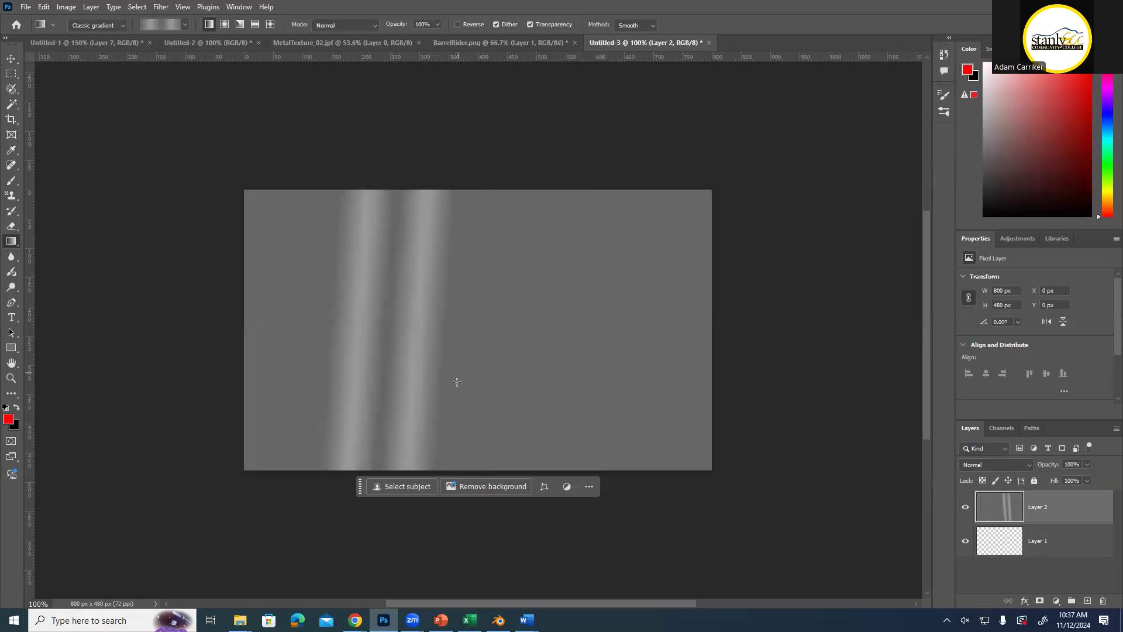
{"action": "left_click_drag", "start_coordinate": [244, 334], "coordinate": [711, 335]}
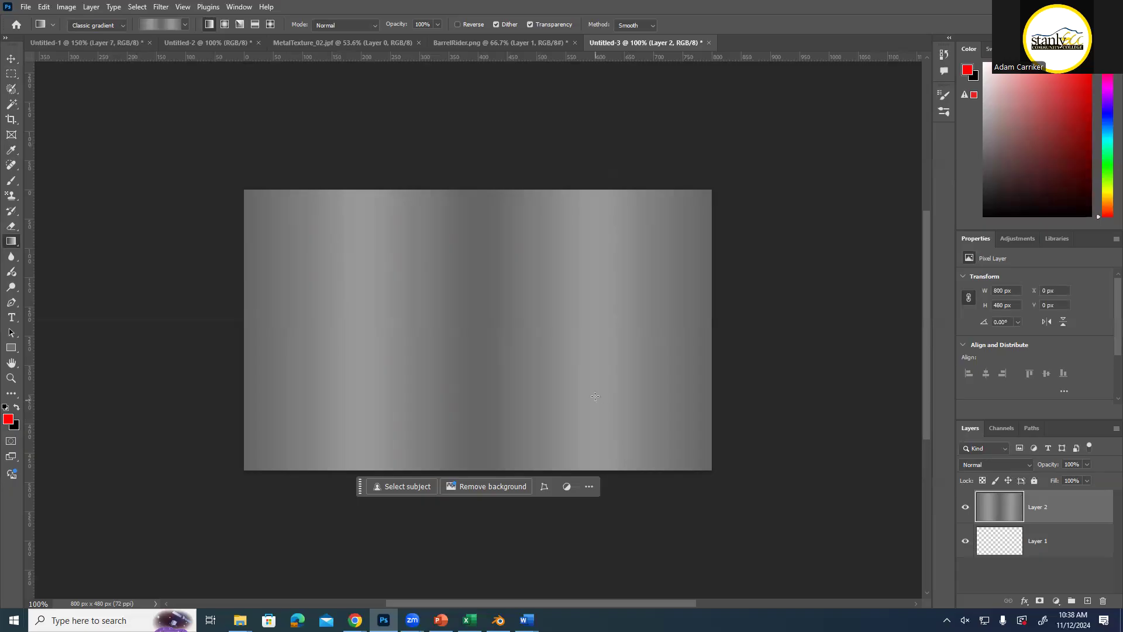
{"action": "key", "text": "ctrl+z"}
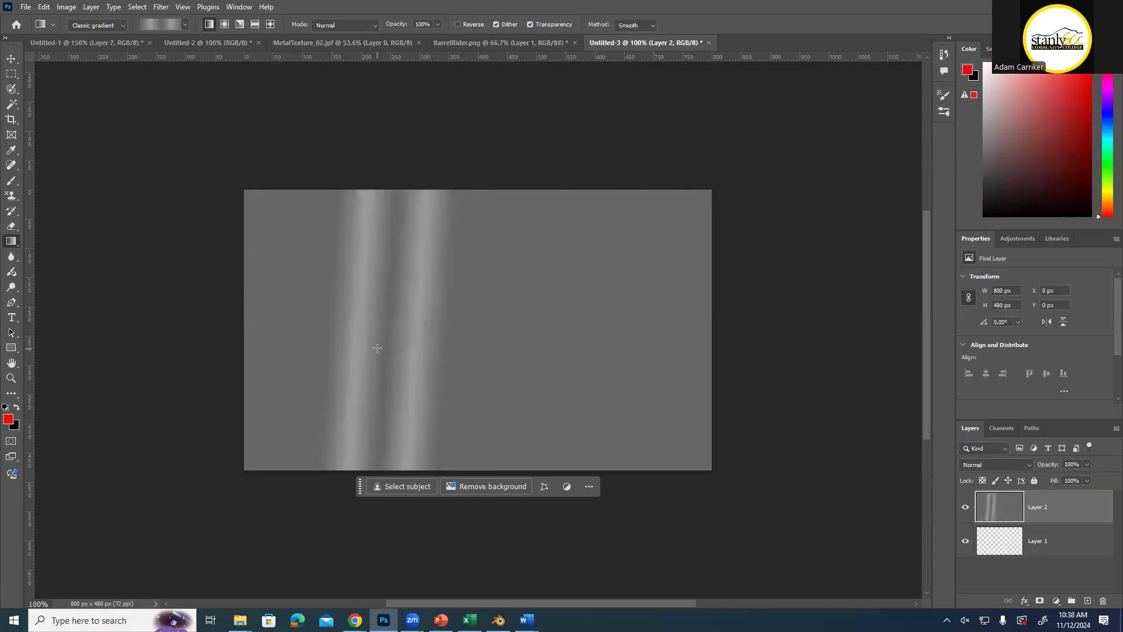
Fill Layer 2 with a straight horizontal linear gradient spanning the full canvas width
{"action": "left_click_drag", "start_coordinate": [267, 342], "coordinate": [324, 323]}
{"action": "key", "text": "ctrl+z"}
{"action": "left_click_drag", "start_coordinate": [243, 333], "coordinate": [711, 334]}
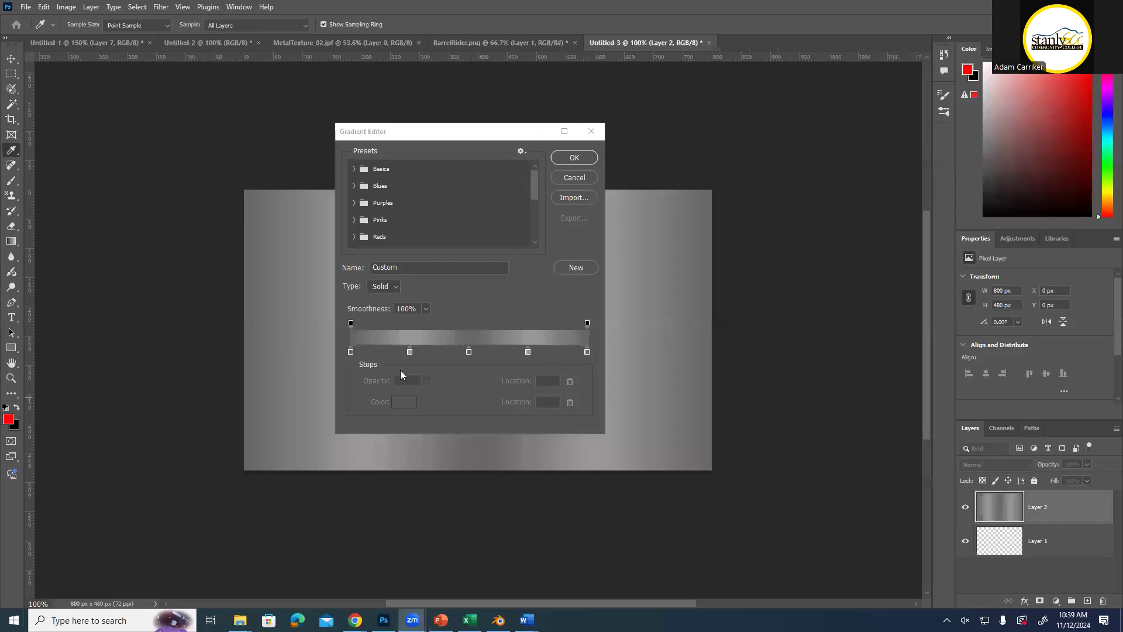
Add an extra color stop at location 27, next to the existing stop at location 25
{"action": "left_click", "coordinate": [391, 365]}
{"action": "left_click", "coordinate": [403, 352]}
{"action": "left_click", "coordinate": [378, 349]}
{"action": "mouse_move", "coordinate": [403, 351]}
{"action": "left_mouse_down"}
{"action": "mouse_move", "coordinate": [401, 369]}
{"action": "mouse_move", "coordinate": [454, 355]}
{"action": "mouse_move", "coordinate": [414, 351]}
{"action": "left_mouse_up"}
{"action": "left_click", "coordinate": [410, 351]}
{"action": "left_click", "coordinate": [380, 347]}
{"action": "left_click", "coordinate": [468, 351]}
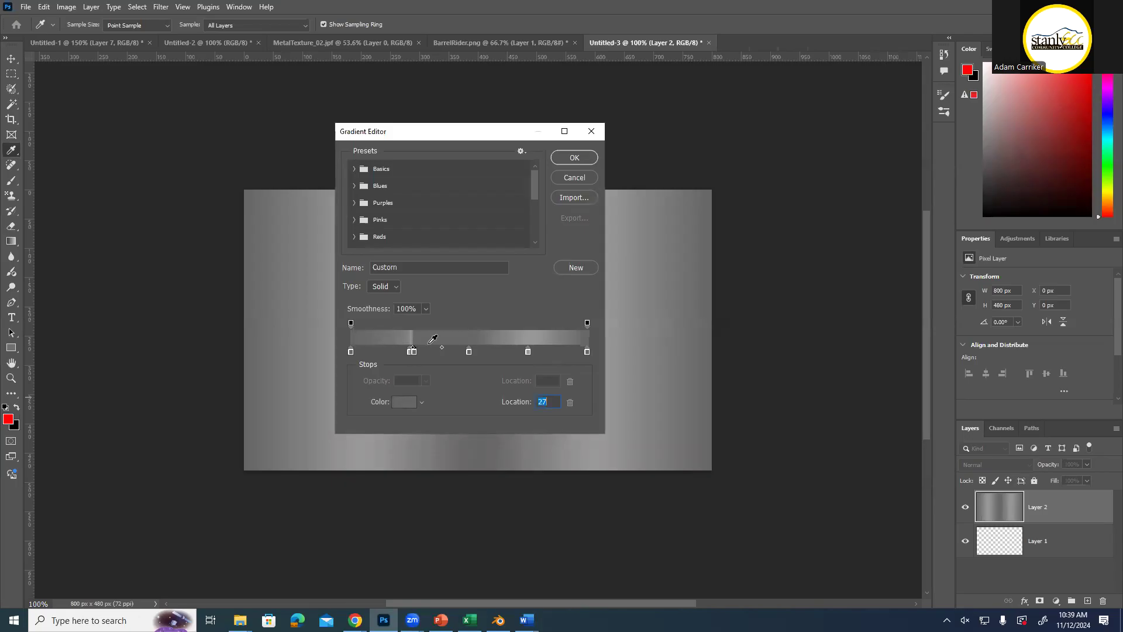
Remove all intermediate color stops from the custom gradient, keeping only the start and end stops
{"action": "left_click_drag", "start_coordinate": [469, 350], "coordinate": [450, 483]}
{"action": "left_click_drag", "start_coordinate": [527, 351], "coordinate": [509, 454]}
{"action": "left_click_drag", "start_coordinate": [417, 353], "coordinate": [431, 454]}
{"action": "left_click", "coordinate": [408, 349]}
{"action": "left_click_drag", "start_coordinate": [409, 350], "coordinate": [413, 447]}
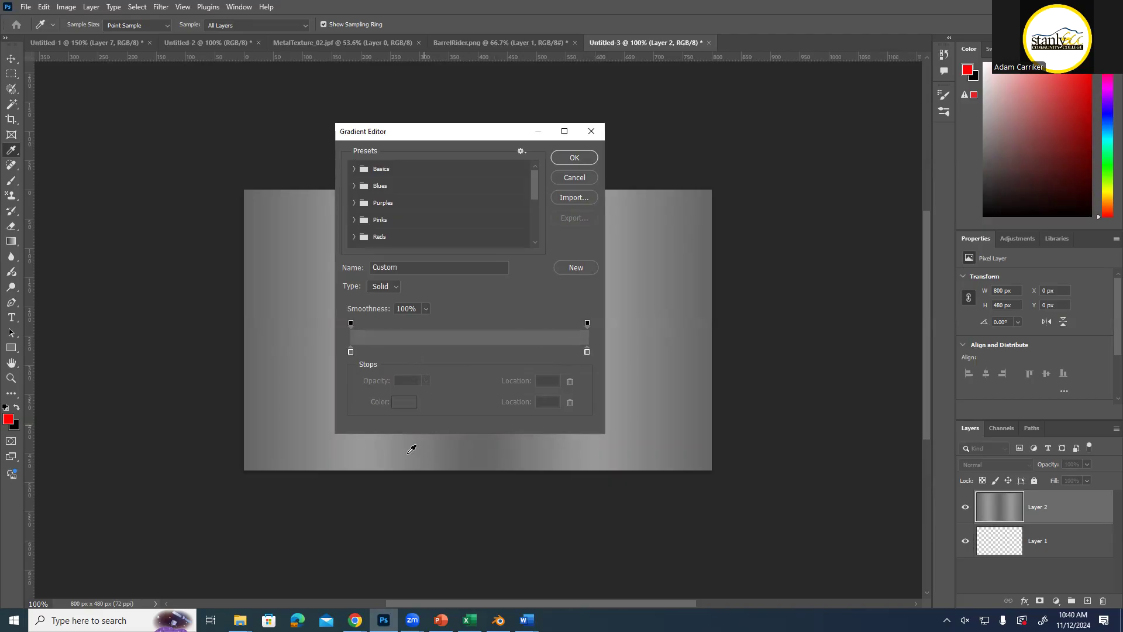
Add three intermediate color stops, at locations 49, 74 and in the first quarter, and change the middle stop to a darker gray
{"action": "left_click", "coordinate": [466, 351]}
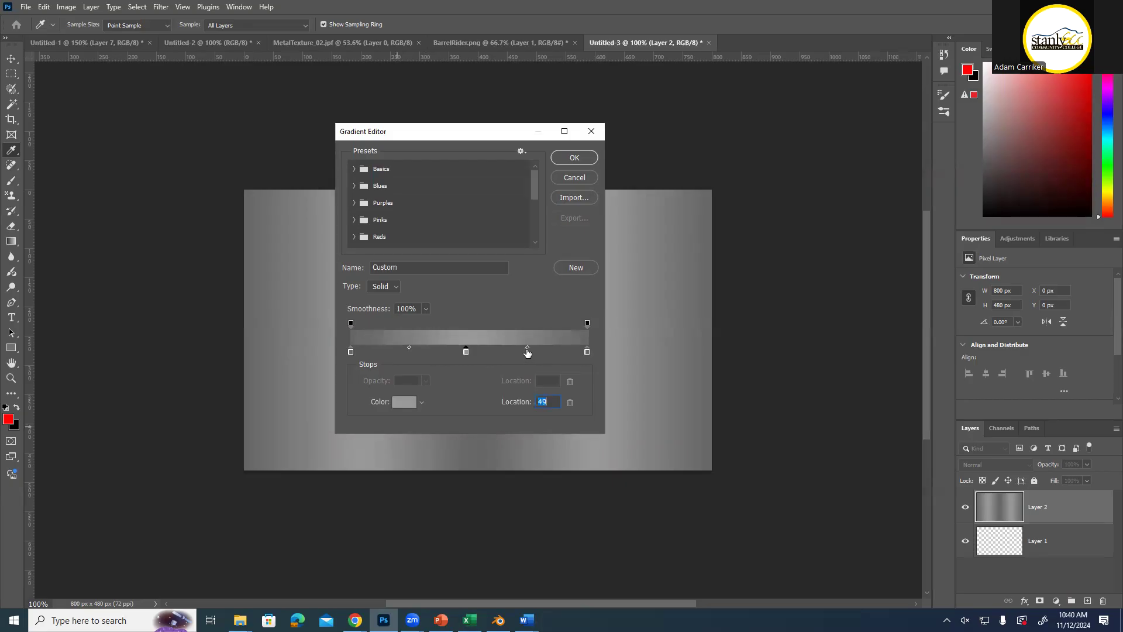
{"action": "left_click", "coordinate": [524, 351]}
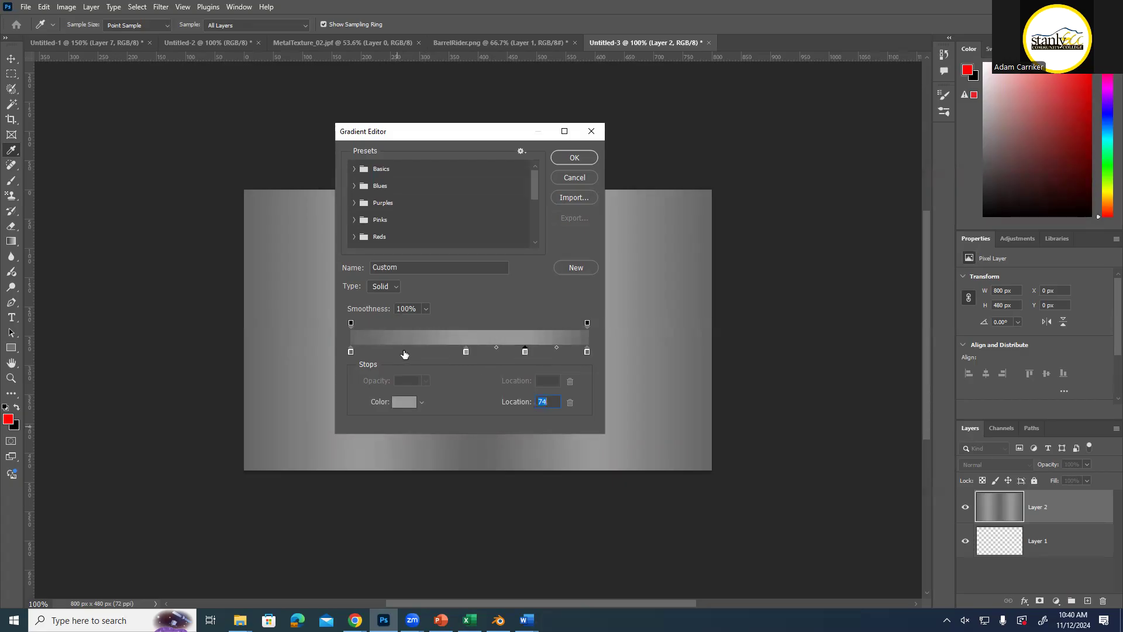
{"action": "left_click", "coordinate": [403, 351]}
{"action": "double_click", "coordinate": [466, 351]}
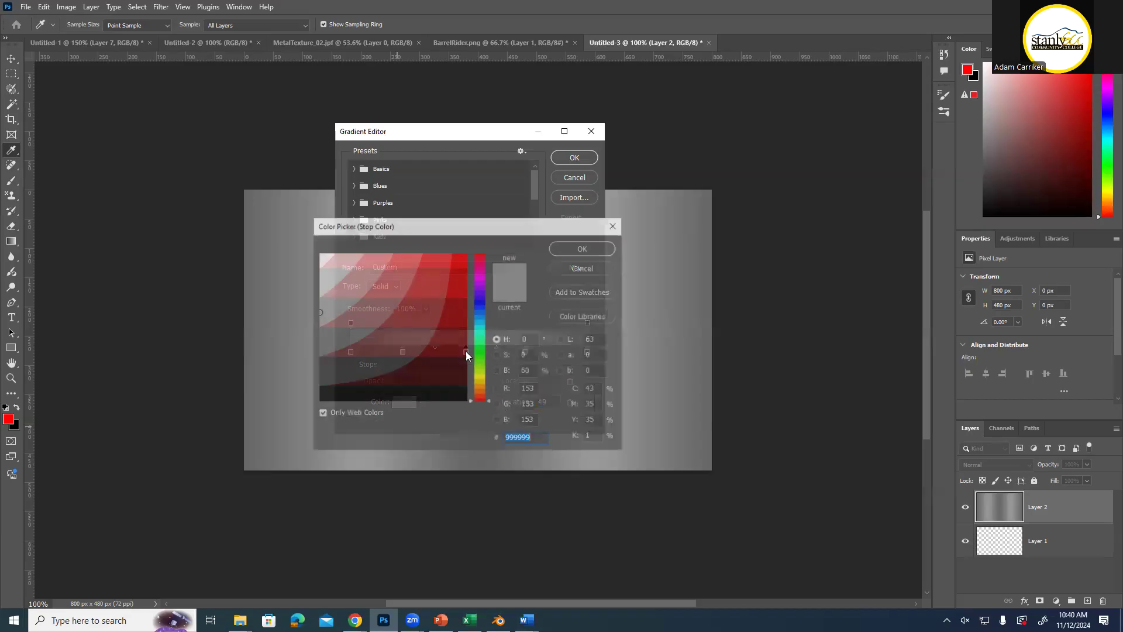
{"action": "left_click", "coordinate": [347, 338]}
{"action": "left_click", "coordinate": [558, 251]}
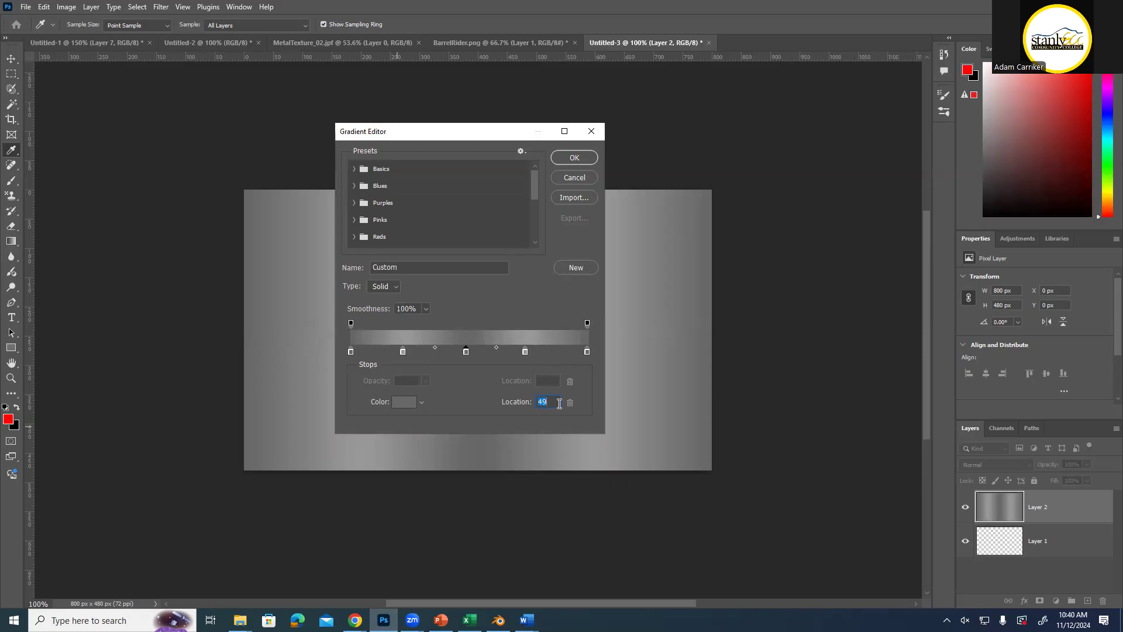
Set the three intermediate color stops to locations 50, 75 and 25, and accept the gradient
{"action": "type", "text": "50"}
{"action": "left_click", "coordinate": [524, 352]}
{"action": "type", "text": "75"}
{"action": "left_click", "coordinate": [403, 352]}
{"action": "type", "text": "25"}
{"action": "key", "text": "Return"}
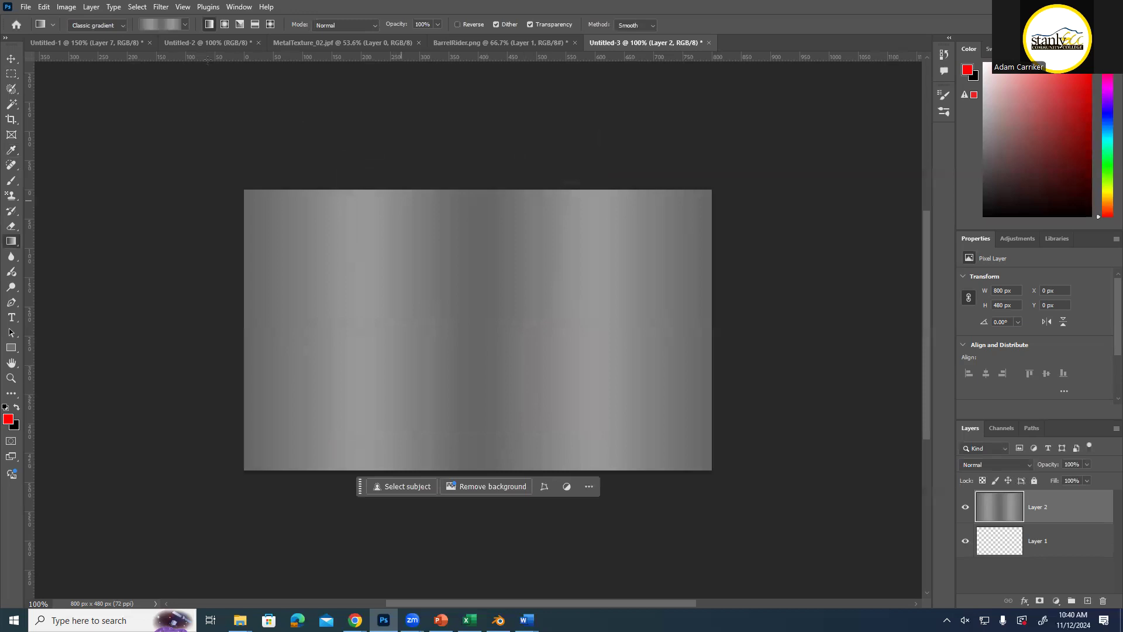
Reopen the custom gradient and try the color midpoint between the start stop and the 25 stop at both extremes, returning it halfway
{"action": "left_click", "coordinate": [163, 24]}
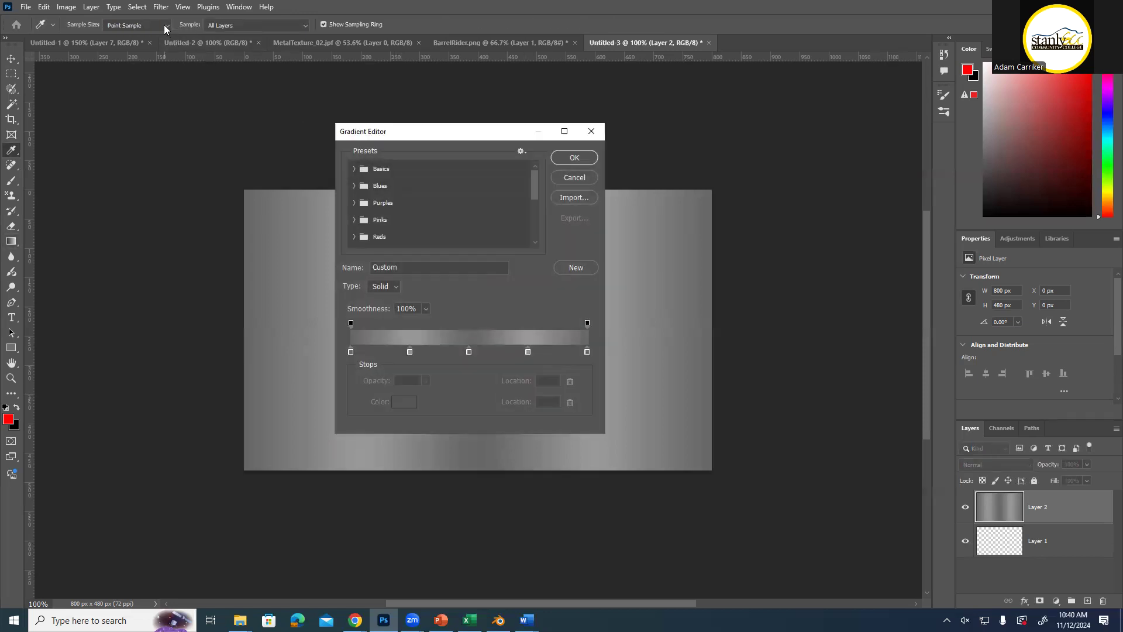
{"action": "left_click", "coordinate": [409, 351]}
{"action": "left_click", "coordinate": [440, 348]}
{"action": "left_click", "coordinate": [380, 350]}
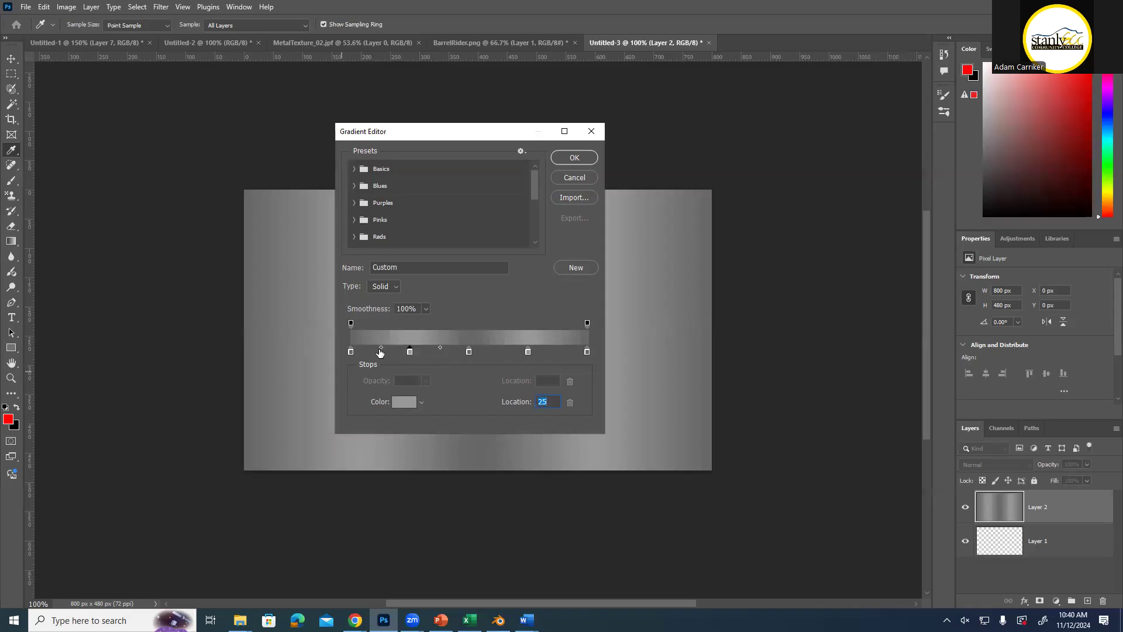
{"action": "left_click", "coordinate": [381, 348]}
{"action": "left_click", "coordinate": [381, 349]}
{"action": "left_click_drag", "start_coordinate": [381, 349], "coordinate": [403, 352]}
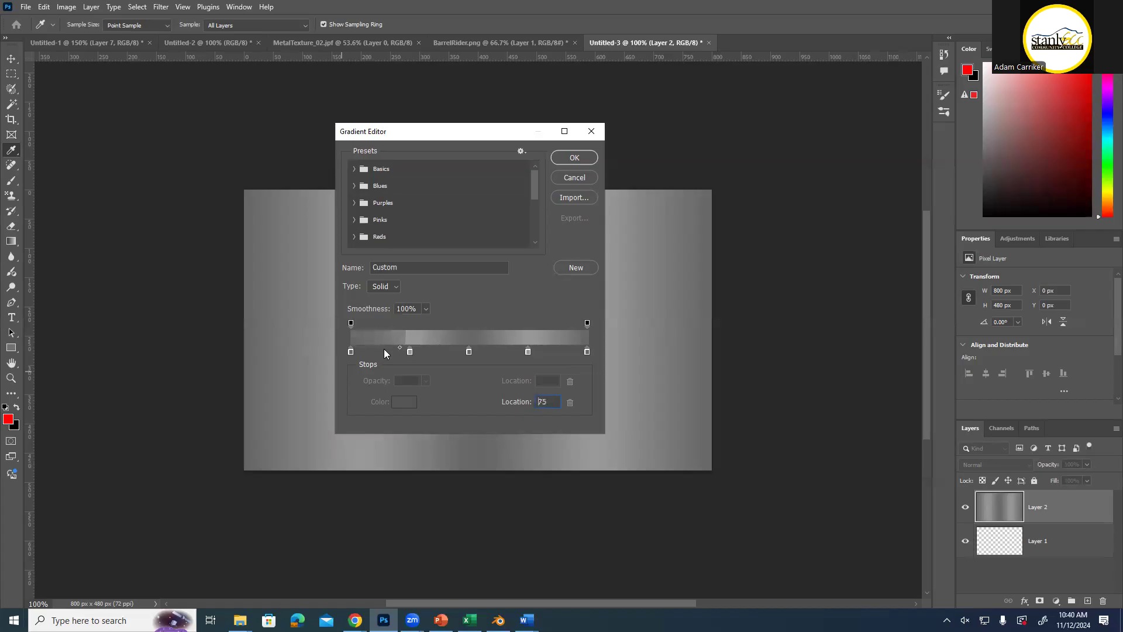
{"action": "mouse_move", "coordinate": [373, 350]}
{"action": "left_mouse_down"}
{"action": "mouse_move", "coordinate": [411, 349]}
{"action": "mouse_move", "coordinate": [351, 353]}
{"action": "left_mouse_up"}
{"action": "left_click_drag", "start_coordinate": [353, 349], "coordinate": [382, 356]}
{"action": "left_click", "coordinate": [380, 353]}
Try the color midpoint between the 25 and 50 stops near both ends, up to location 95, and return it to 50
{"action": "left_click", "coordinate": [469, 352]}
{"action": "left_click_drag", "start_coordinate": [441, 348], "coordinate": [410, 347]}
{"action": "left_click_drag", "start_coordinate": [434, 352], "coordinate": [484, 353]}
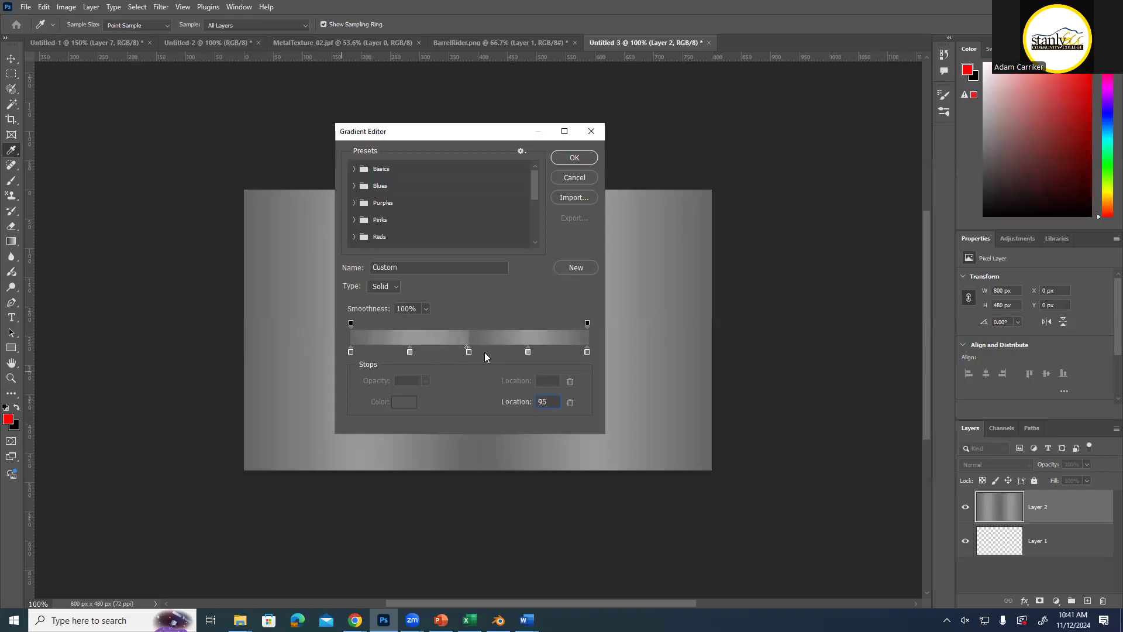
{"action": "left_click", "coordinate": [440, 354]}
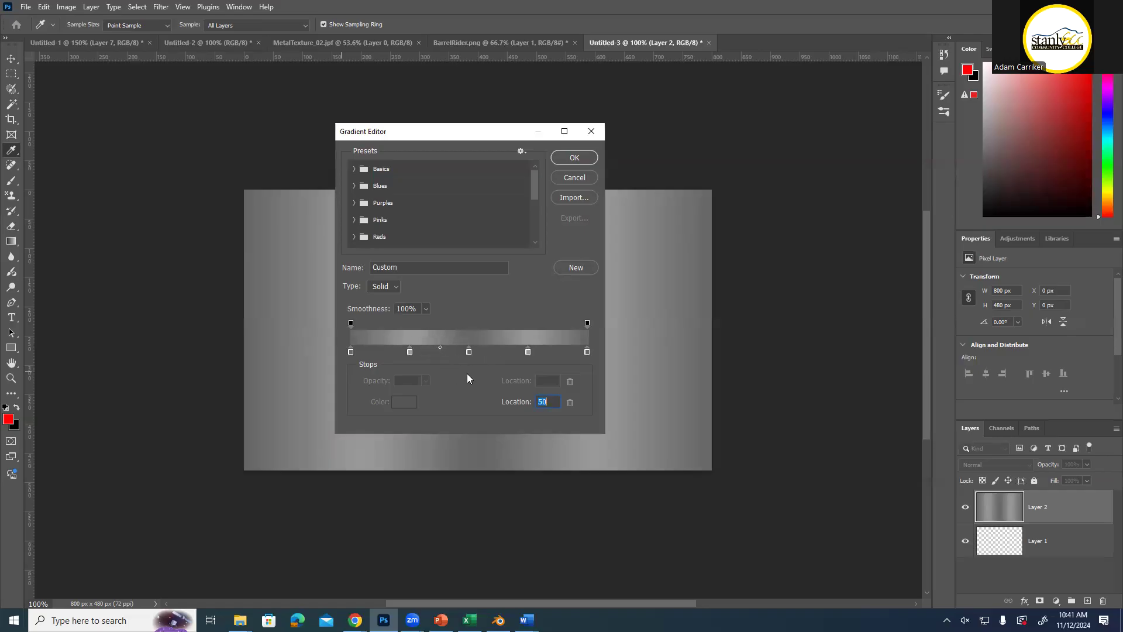
{"action": "left_click", "coordinate": [469, 352]}
{"action": "left_click", "coordinate": [526, 352]}
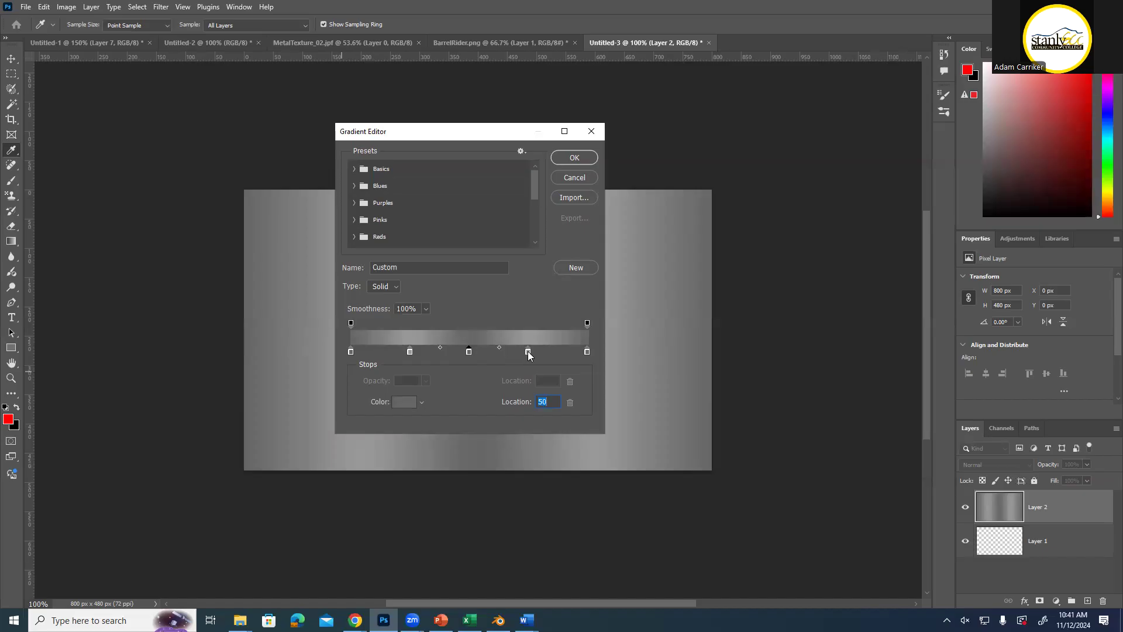
Add an opacity stop at location 50 with 10% opacity and accept the gradient
{"action": "left_click", "coordinate": [586, 323]}
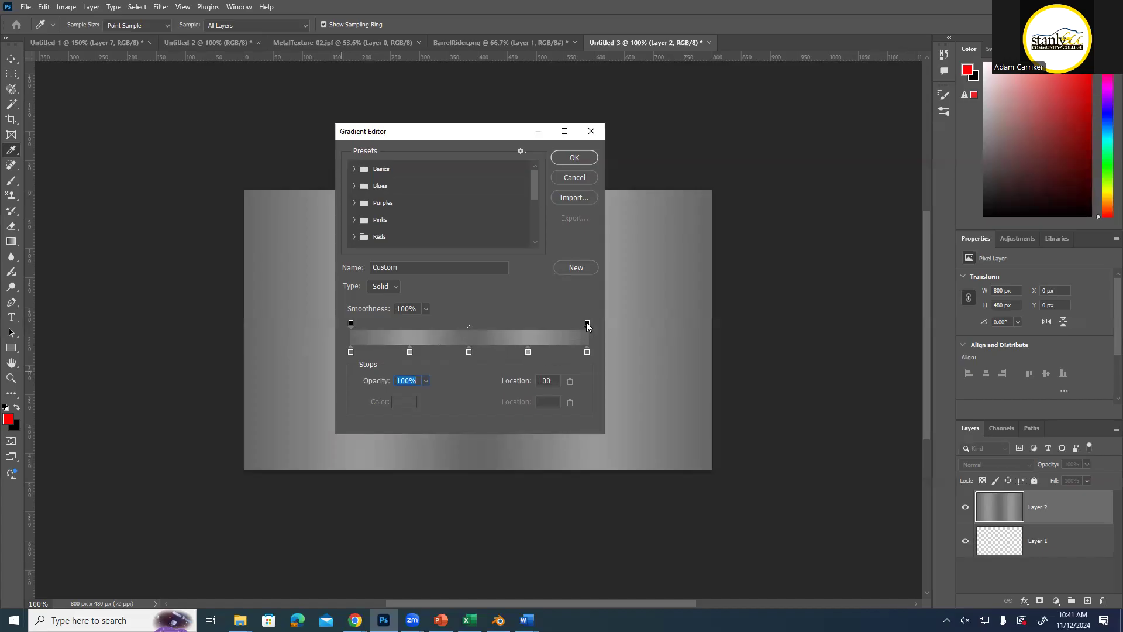
{"action": "left_click", "coordinate": [587, 323]}
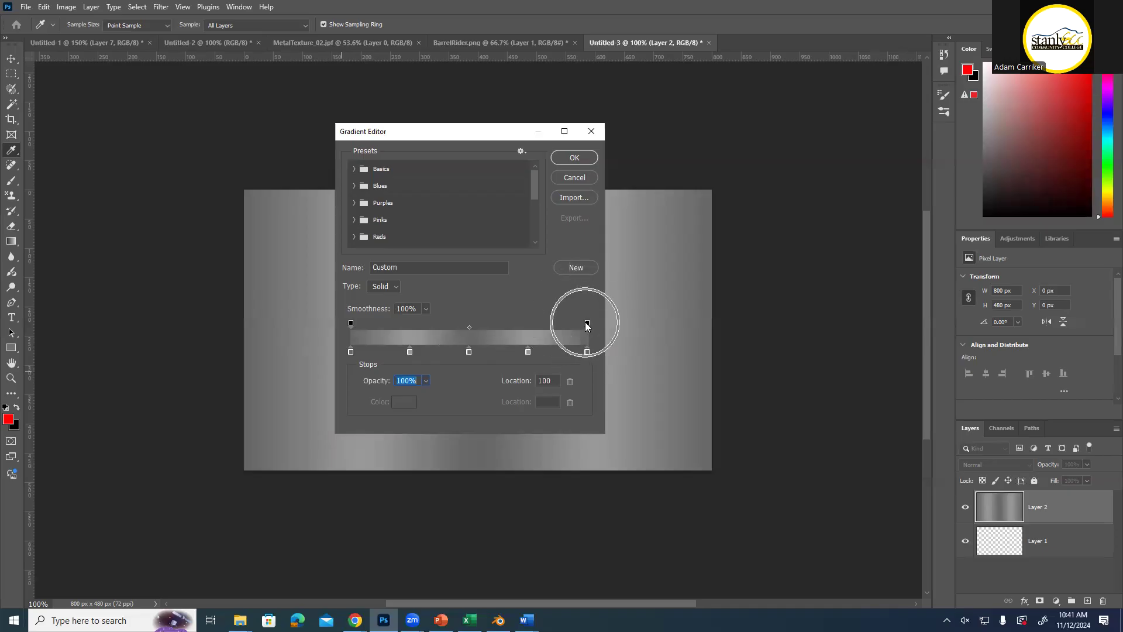
{"action": "left_click", "coordinate": [477, 324]}
{"action": "left_click_drag", "start_coordinate": [477, 326], "coordinate": [469, 327]}
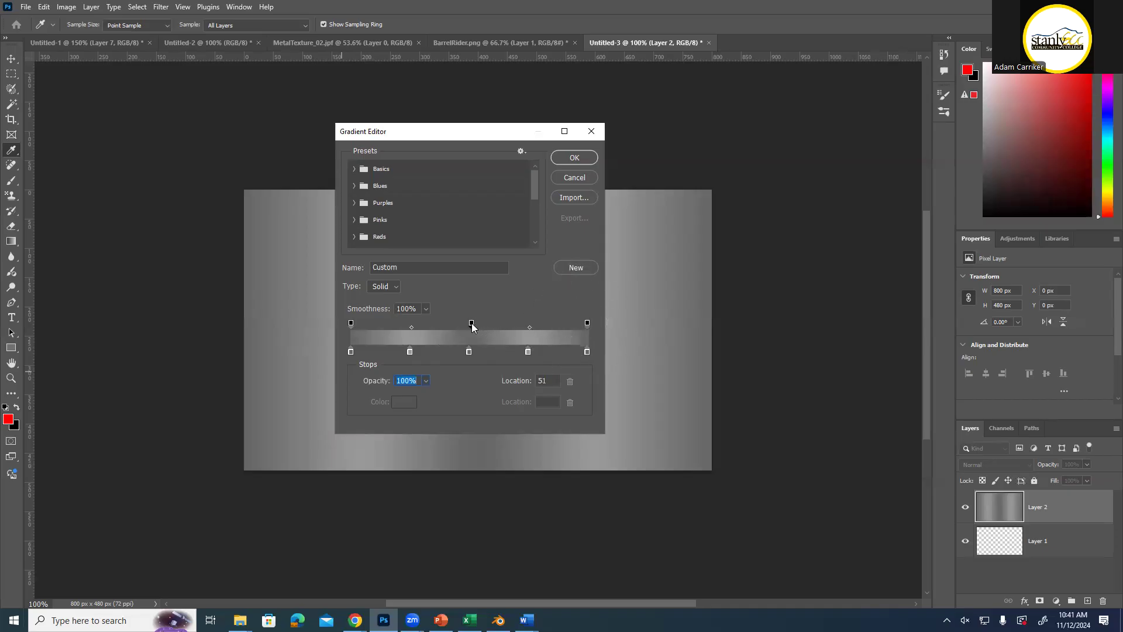
{"action": "left_click", "coordinate": [406, 381]}
{"action": "key", "text": "Return"}
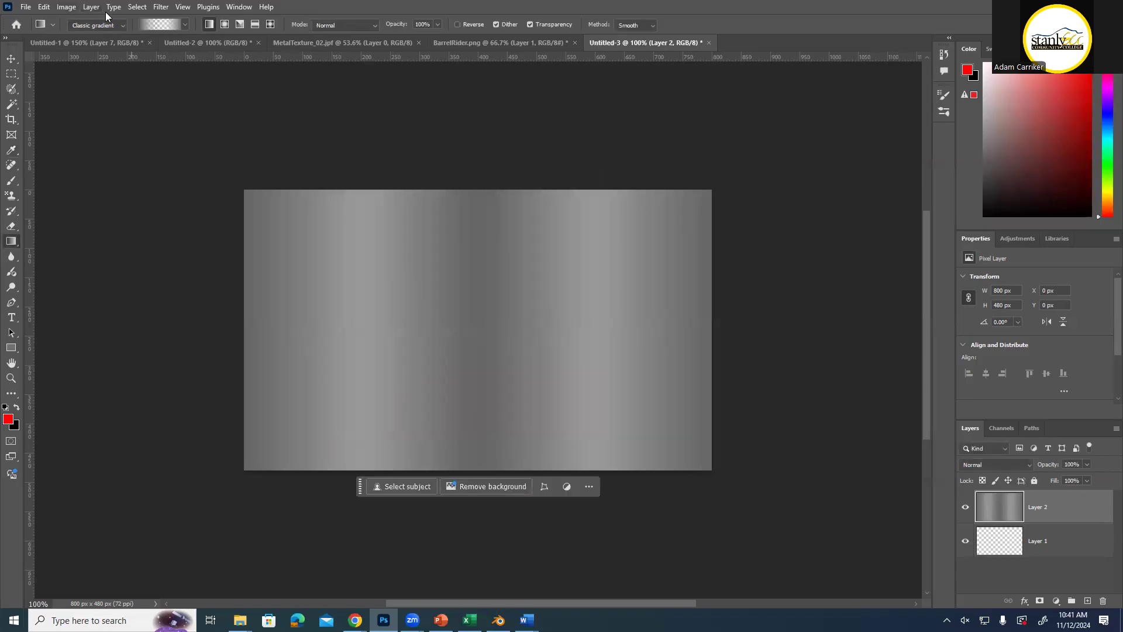
Reopen the gradient and move the two opacity midpoints toward the middle opacity stop, to locations 95 and 5
{"action": "left_click", "coordinate": [149, 23]}
{"action": "left_click", "coordinate": [469, 323]}
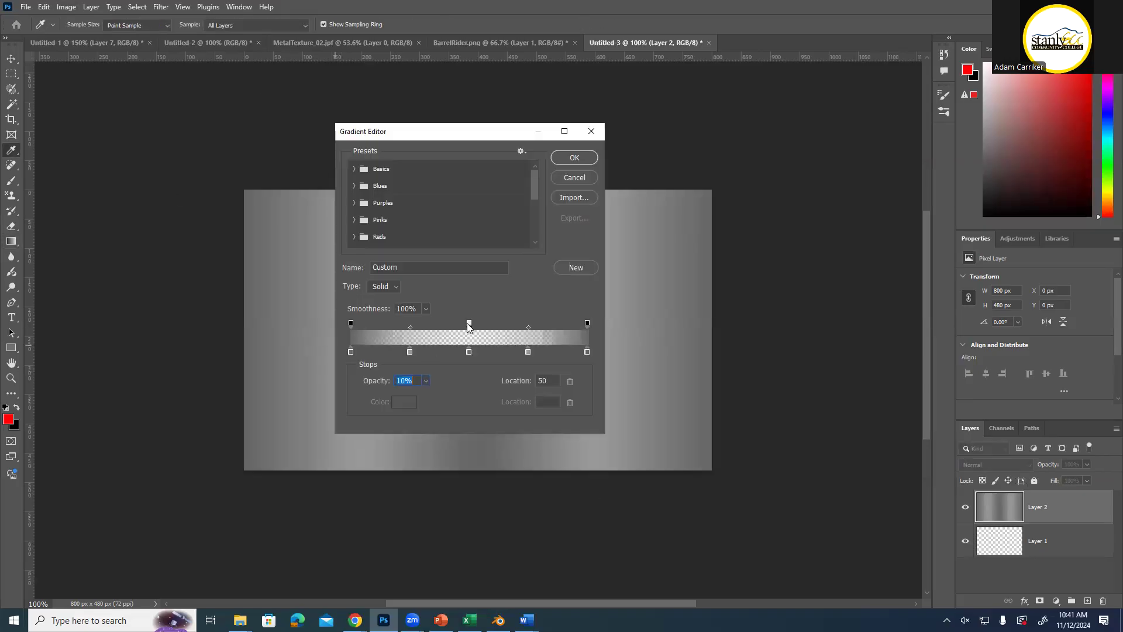
{"action": "left_click_drag", "start_coordinate": [410, 328], "coordinate": [472, 329]}
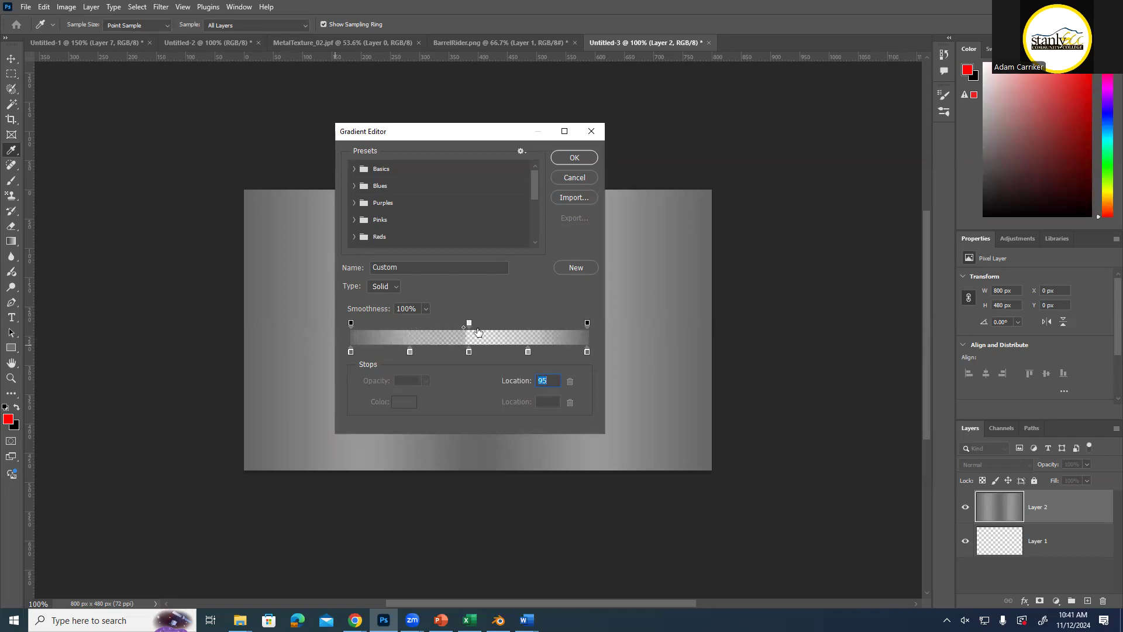
{"action": "left_click", "coordinate": [469, 323]}
{"action": "left_click_drag", "start_coordinate": [526, 326], "coordinate": [466, 326]}
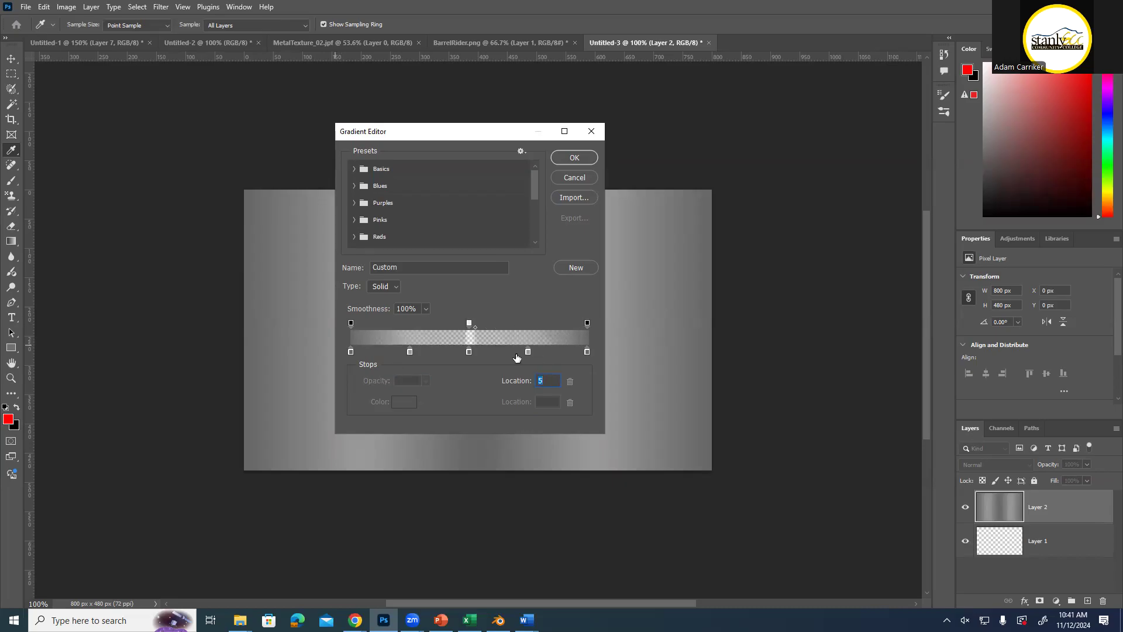
Remove the middle opacity stop from the gradient and accept the change
{"action": "left_click", "coordinate": [469, 324]}
{"action": "left_click_drag", "start_coordinate": [469, 325], "coordinate": [471, 292]}
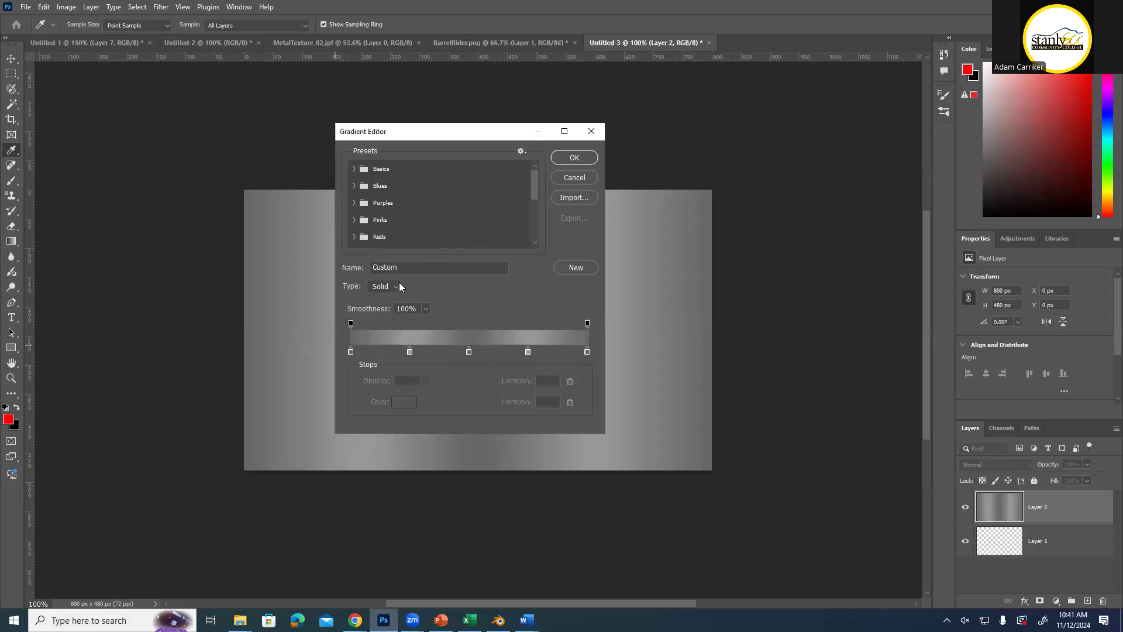
{"action": "left_click", "coordinate": [574, 157]}
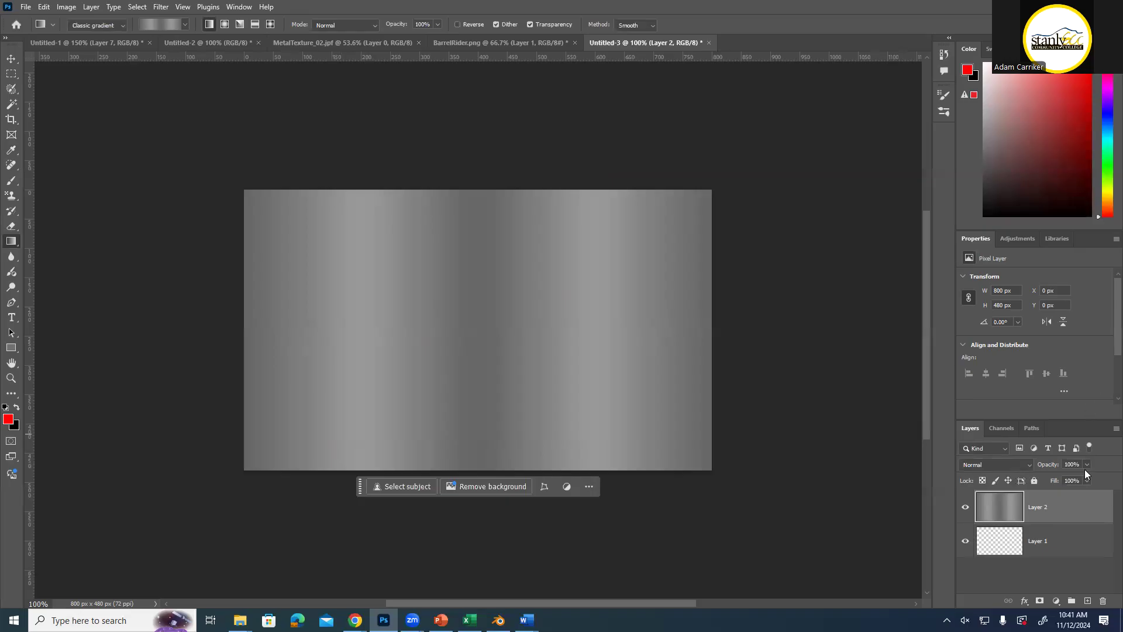
Add a new layer above Layer 2, switch to the Paint Bucket tool and set the foreground color to #cccccc
{"action": "left_click", "coordinate": [1087, 601]}
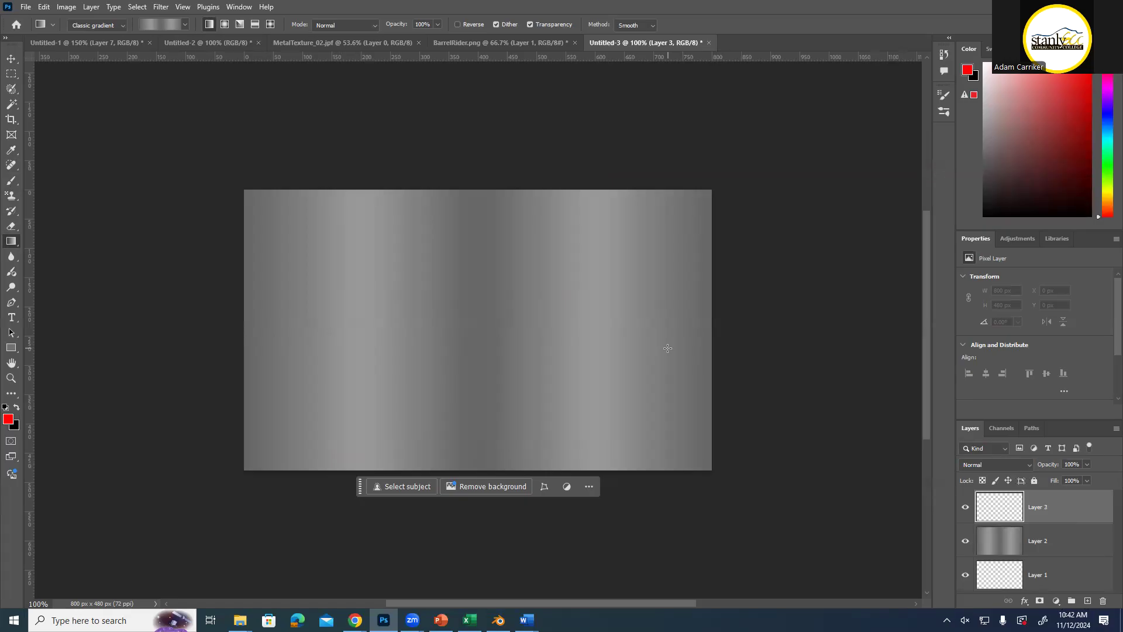
{"action": "right_click", "coordinate": [11, 242]}
{"action": "left_click", "coordinate": [58, 254]}
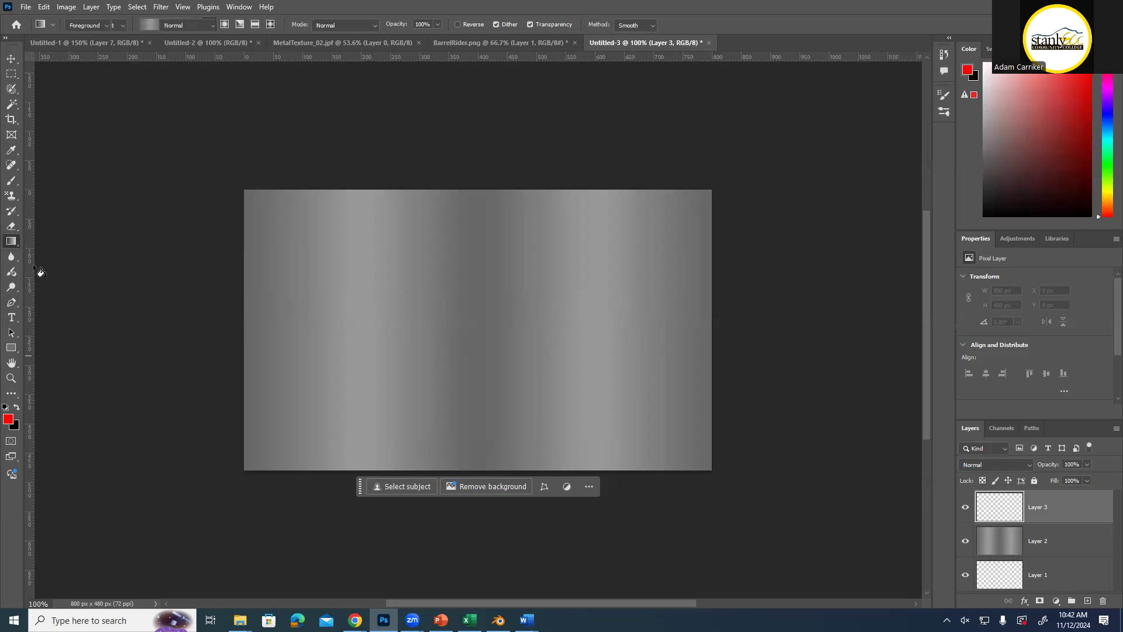
{"action": "left_click", "coordinate": [8, 419]}
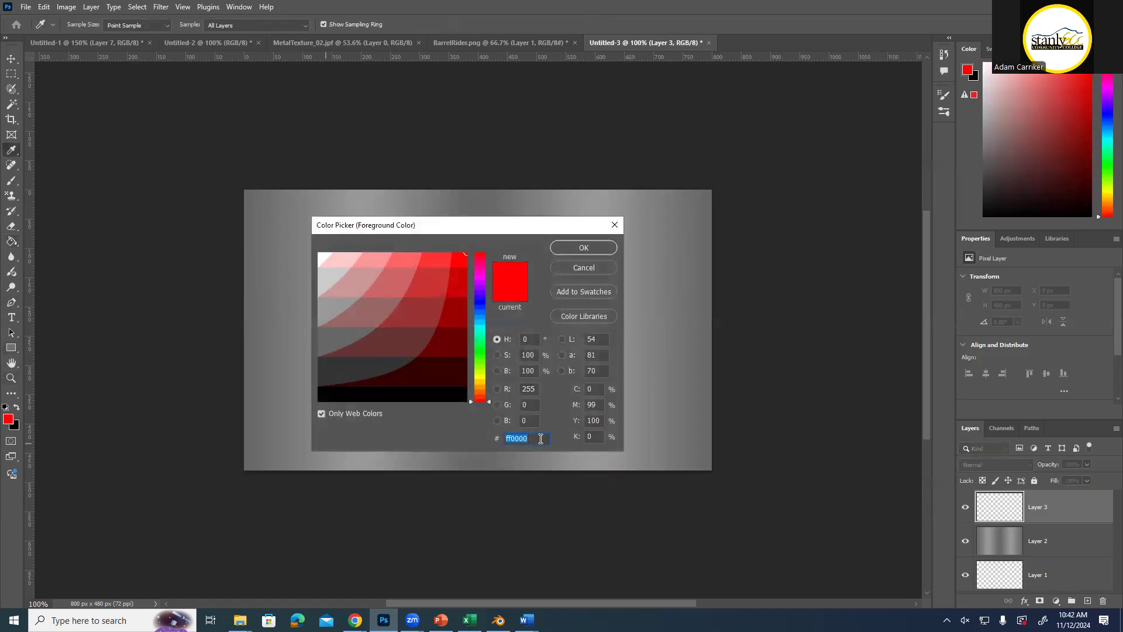
{"action": "type", "text": "d2d2d2"}
{"action": "left_click", "coordinate": [326, 276]}
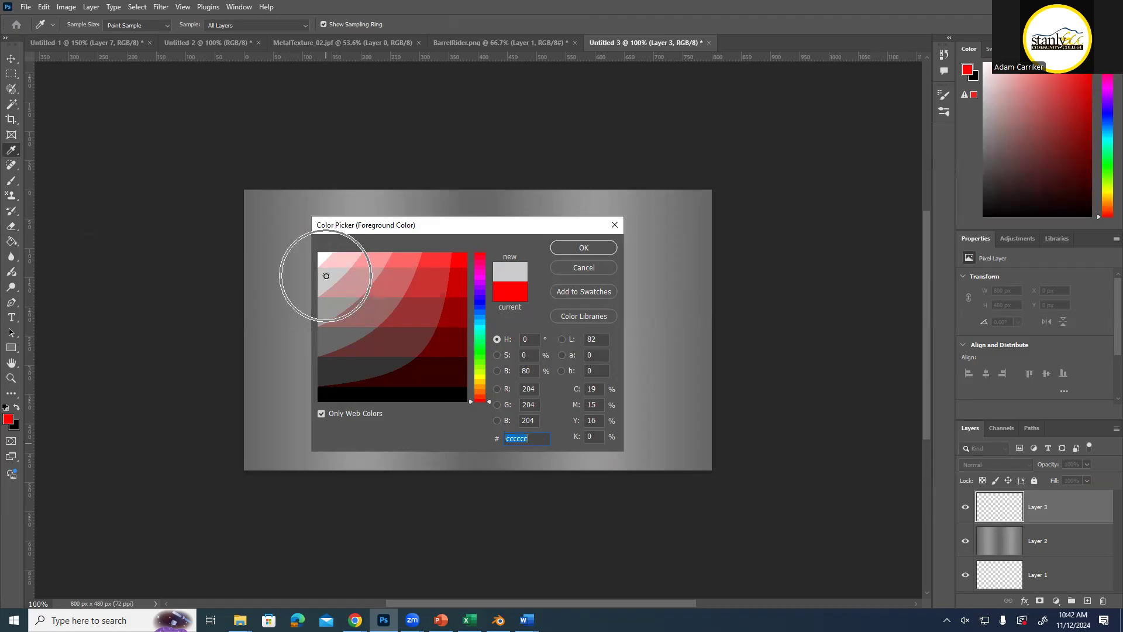
{"action": "left_click", "coordinate": [583, 248]}
Fill the empty Layer 3 with the light gray foreground color, undo the fill and delete the layer
{"action": "key", "text": "g"}
{"action": "left_click", "coordinate": [483, 319]}
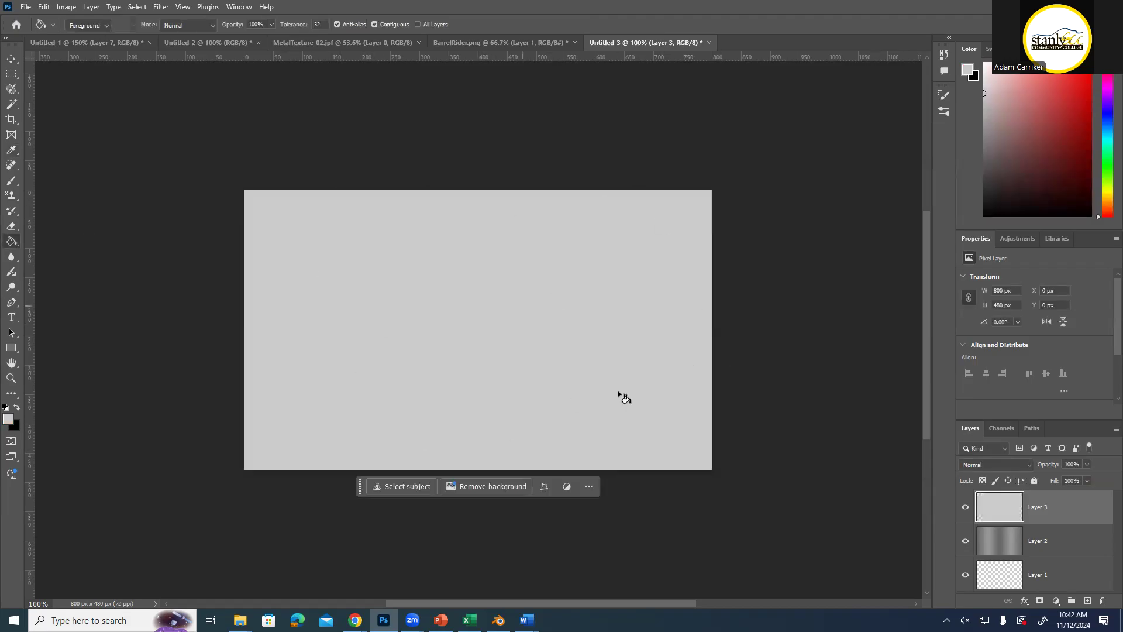
{"action": "key", "text": "ctrl+z"}
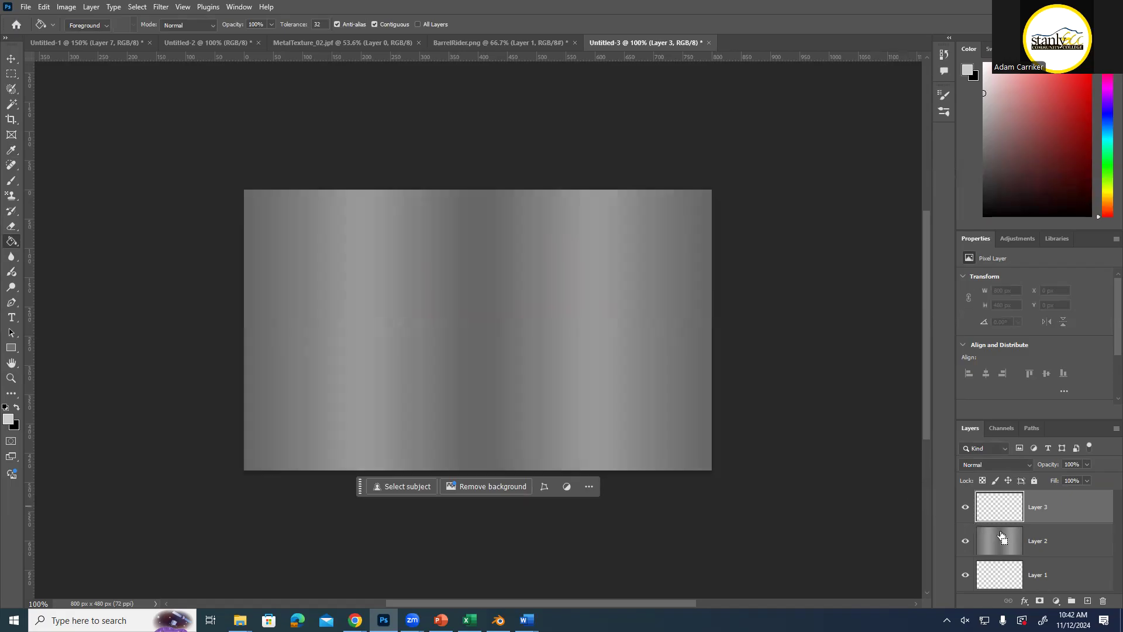
{"action": "key", "text": "Delete"}
Try Paint Bucket fills at tolerance 32 on the middle, first and last bands of Layer 2's gradient, and undo all three
{"action": "left_click", "coordinate": [508, 347]}
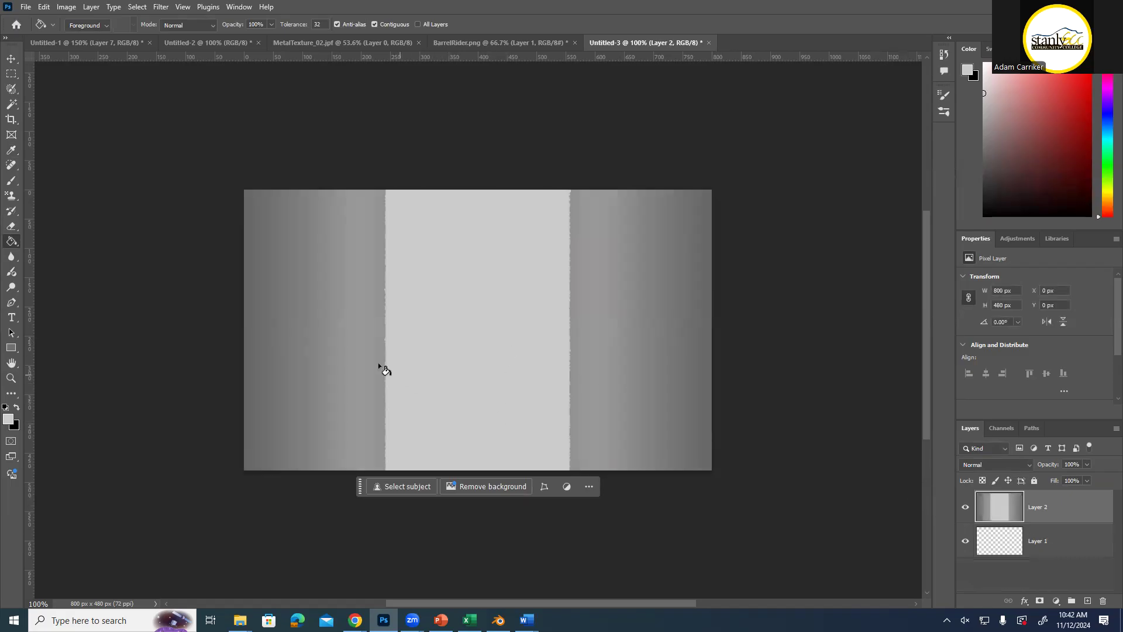
{"action": "left_click", "coordinate": [330, 361]}
{"action": "left_click", "coordinate": [616, 370]}
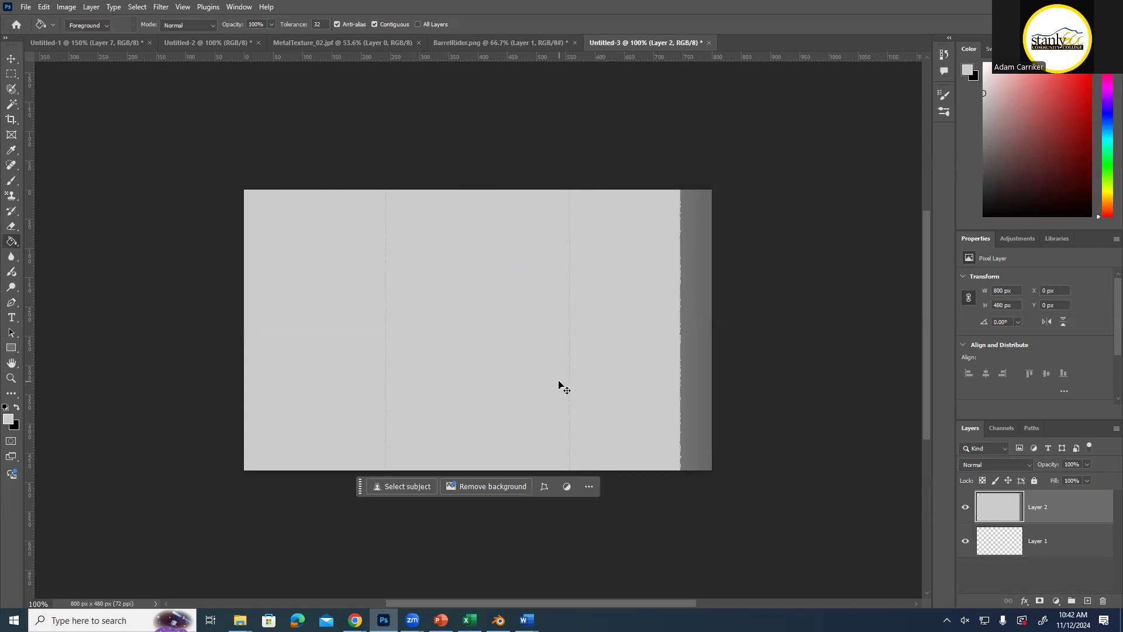
{"action": "key", "text": "ctrl+z"}
{"action": "key", "text": "ctrl+z"}
{"action": "key", "text": "ctrl+z"}
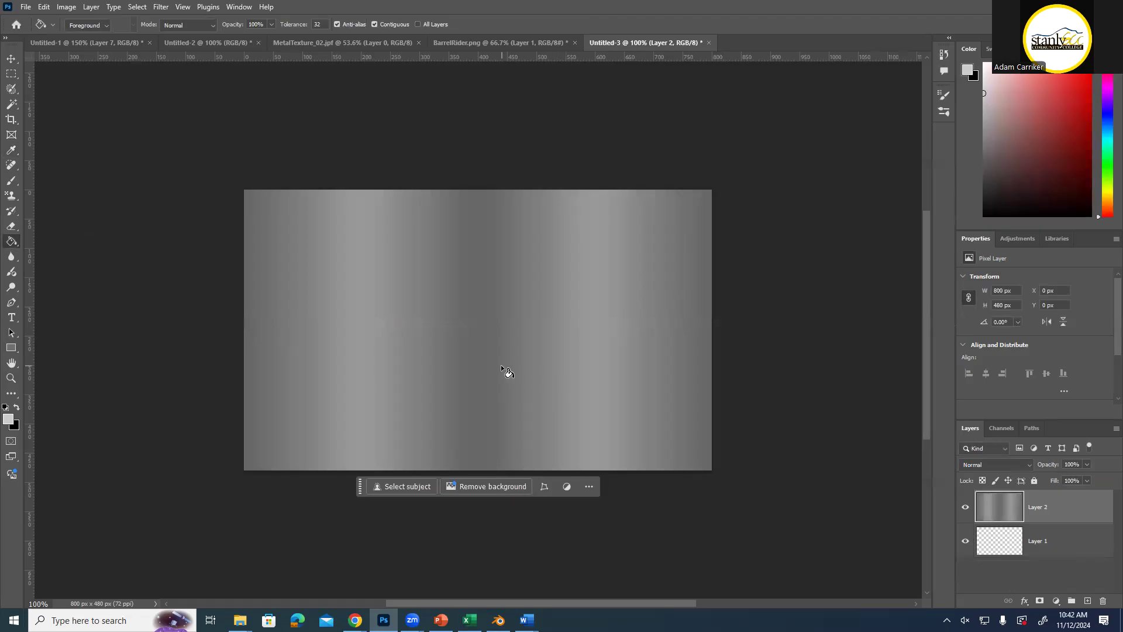
{"action": "key", "text": "ctrl"}
{"action": "key", "text": "ctrl"}
{"action": "key", "text": "ctrl"}
{"action": "key", "text": "ctrl"}
Compare Paint Bucket fills on Layer 2's light and dark bands at tolerance 32 and tolerance 5, undoing every fill
{"action": "left_click", "coordinate": [361, 325]}
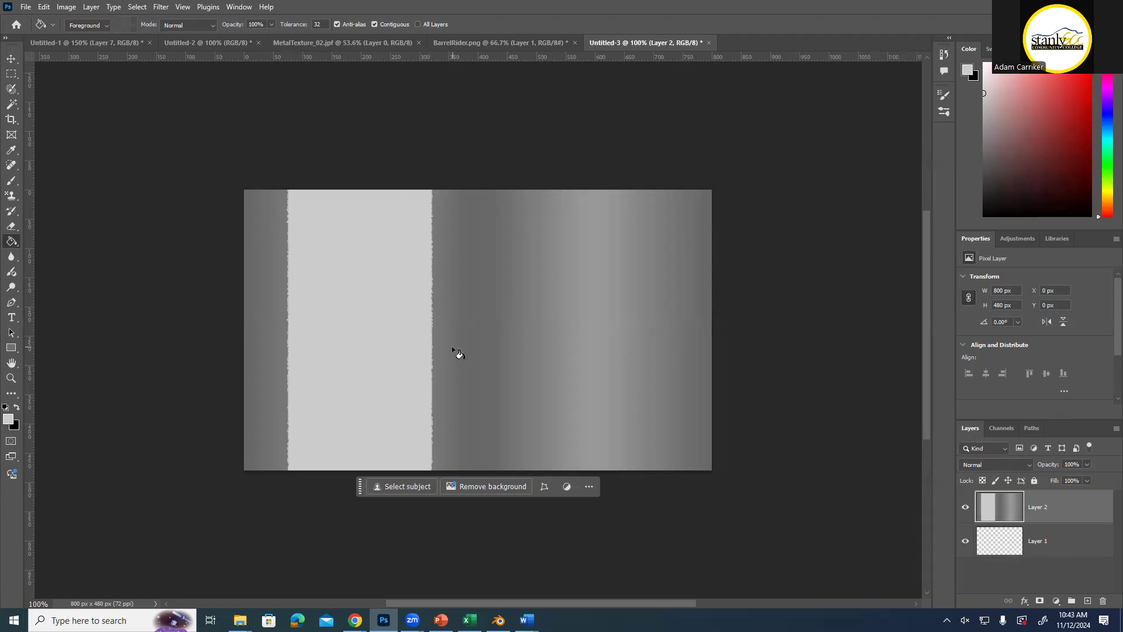
{"action": "key", "text": "ctrl+z"}
{"action": "left_click", "coordinate": [326, 26]}
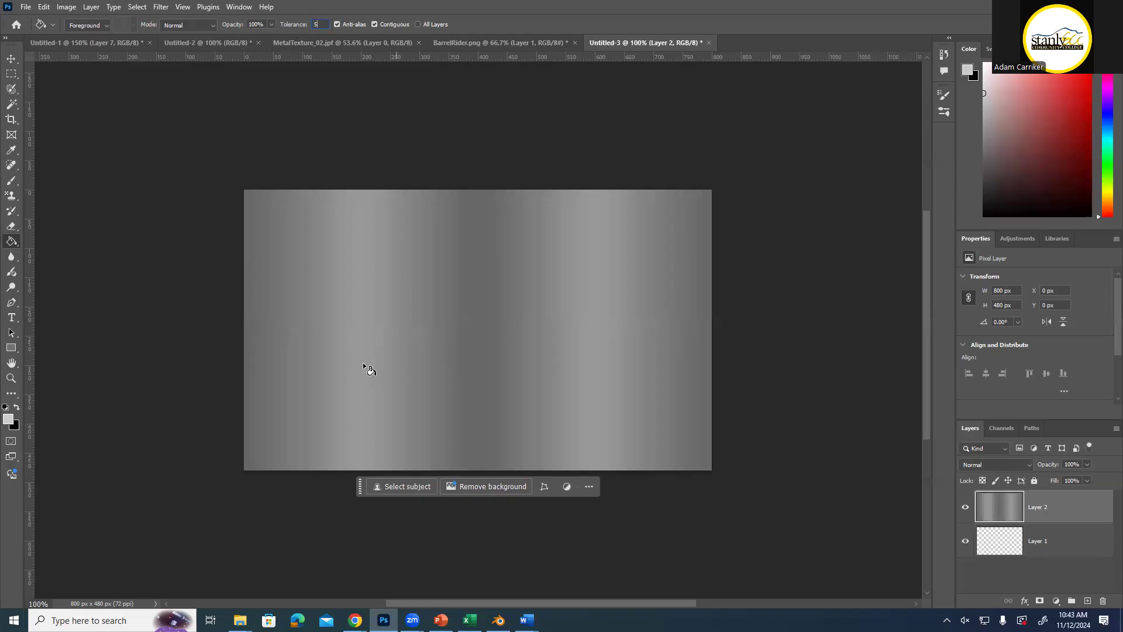
{"action": "left_click", "coordinate": [349, 344]}
{"action": "left_click", "coordinate": [478, 348]}
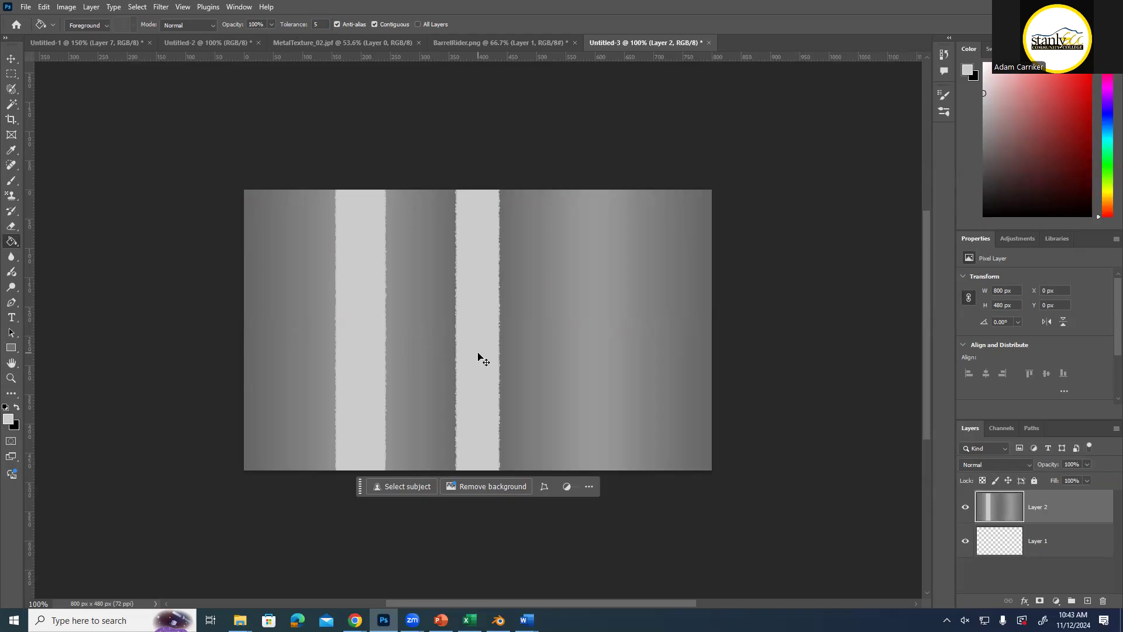
{"action": "key", "text": "ctrl+z"}
{"action": "key", "text": "ctrl+z"}
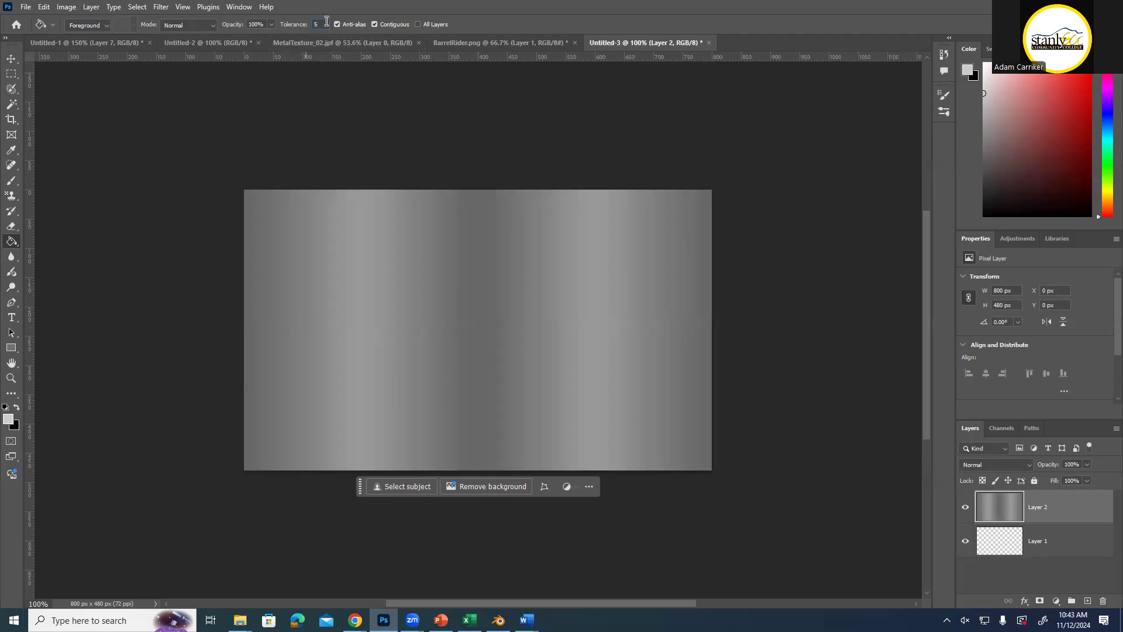
Set the Paint Bucket tolerance to 75, fill Layer 2 from its middle dark band and undo the fill
{"action": "type", "text": "75"}
{"action": "left_click", "coordinate": [463, 333]}
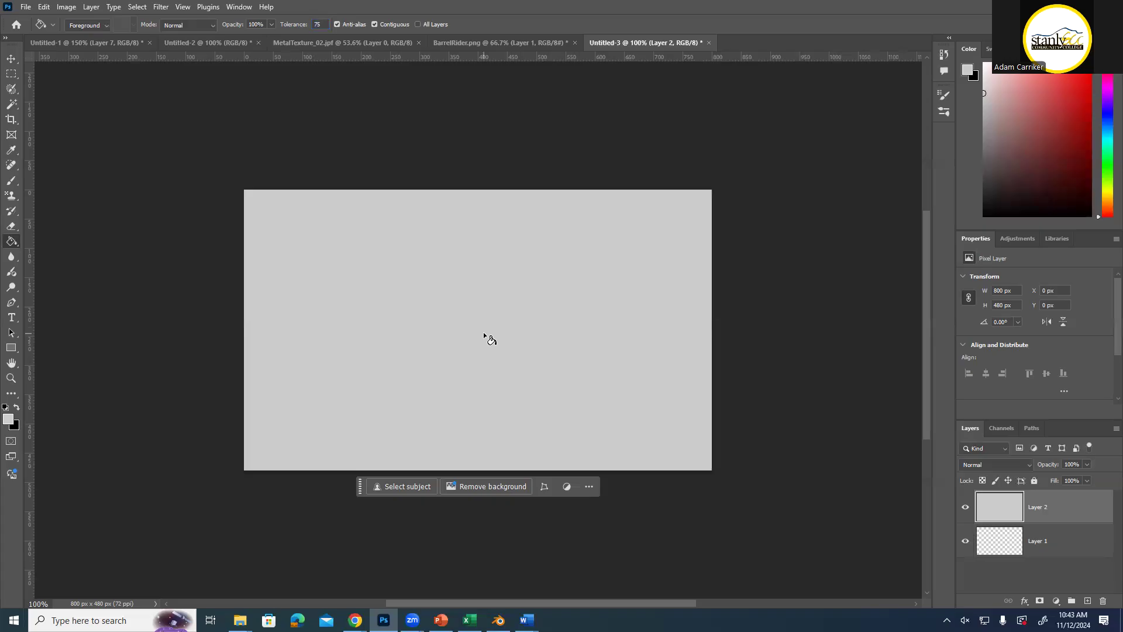
{"action": "key", "text": "ctrl+z"}
{"action": "left_click", "coordinate": [314, 25]}
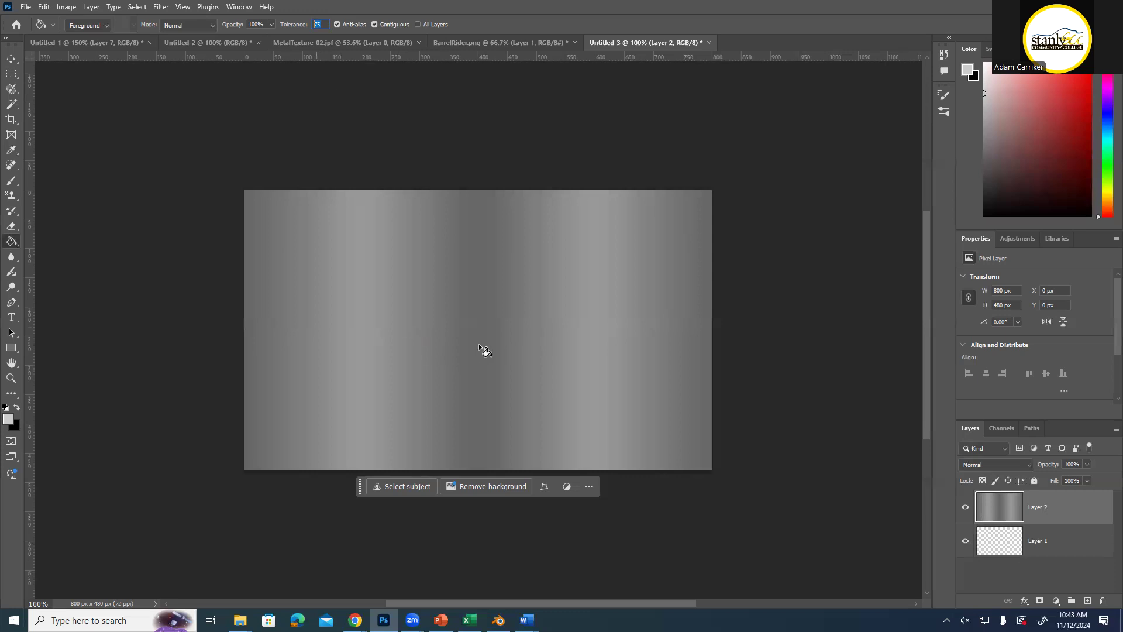
Set the Paint Bucket tolerance to 5, fill the middle dark band of Layer 2 and undo the fill
{"action": "left_click", "coordinate": [326, 27]}
{"action": "type", "text": "5"}
{"action": "left_click", "coordinate": [474, 321]}
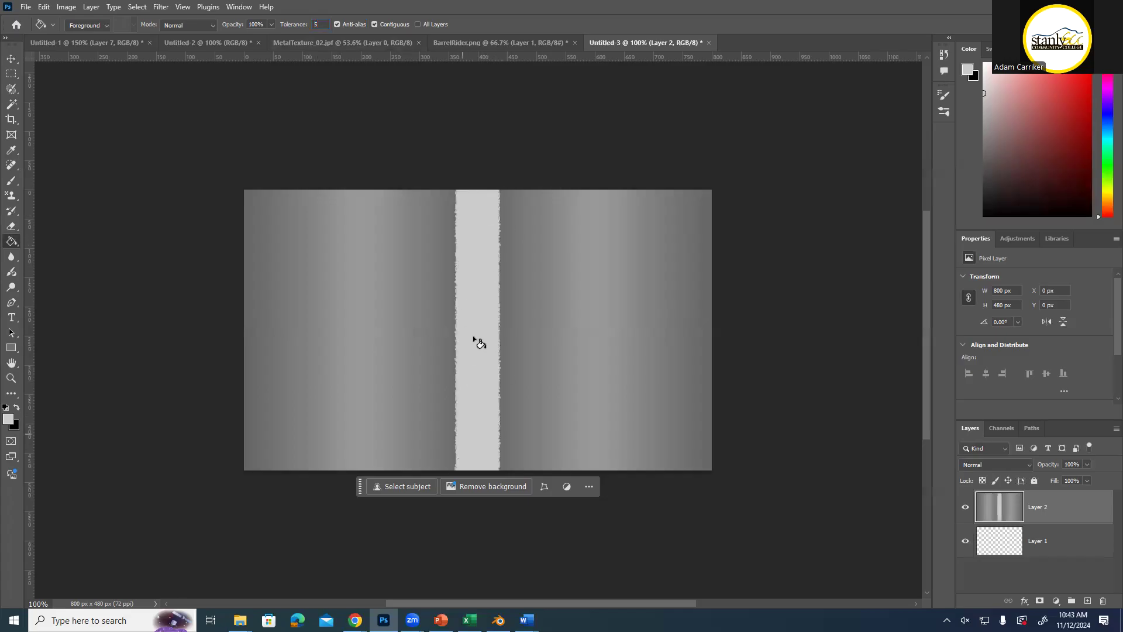
{"action": "key", "text": "ctrl+z"}
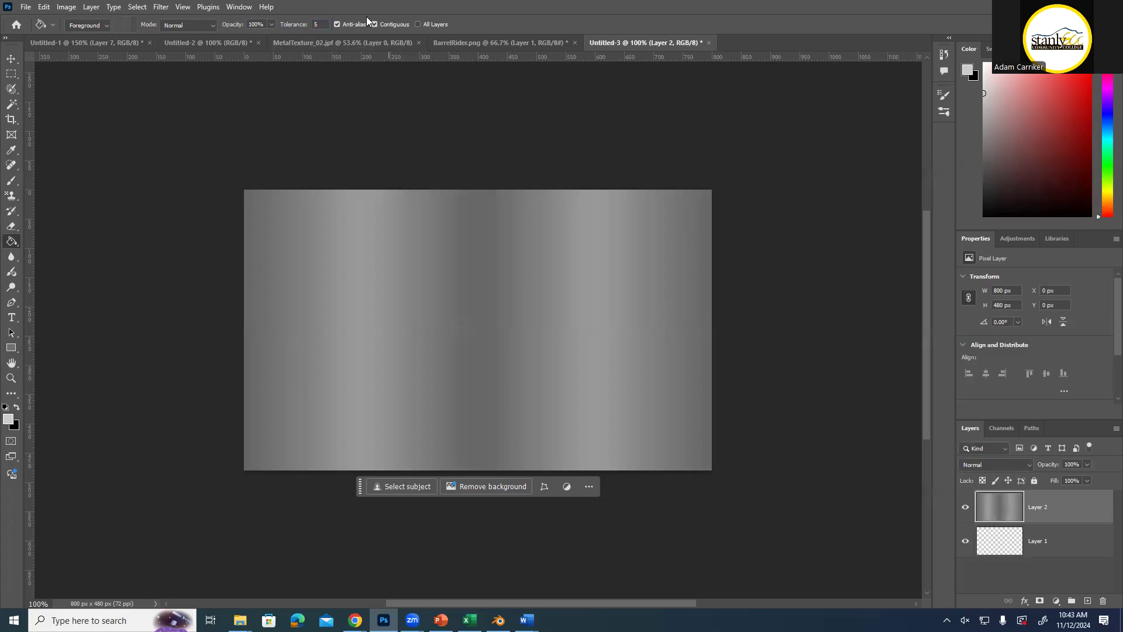
Try non-contiguous Paint Bucket fills on Layer 2's middle dark band and a light band, undo both and re-enable Contiguous
{"action": "left_click", "coordinate": [473, 315]}
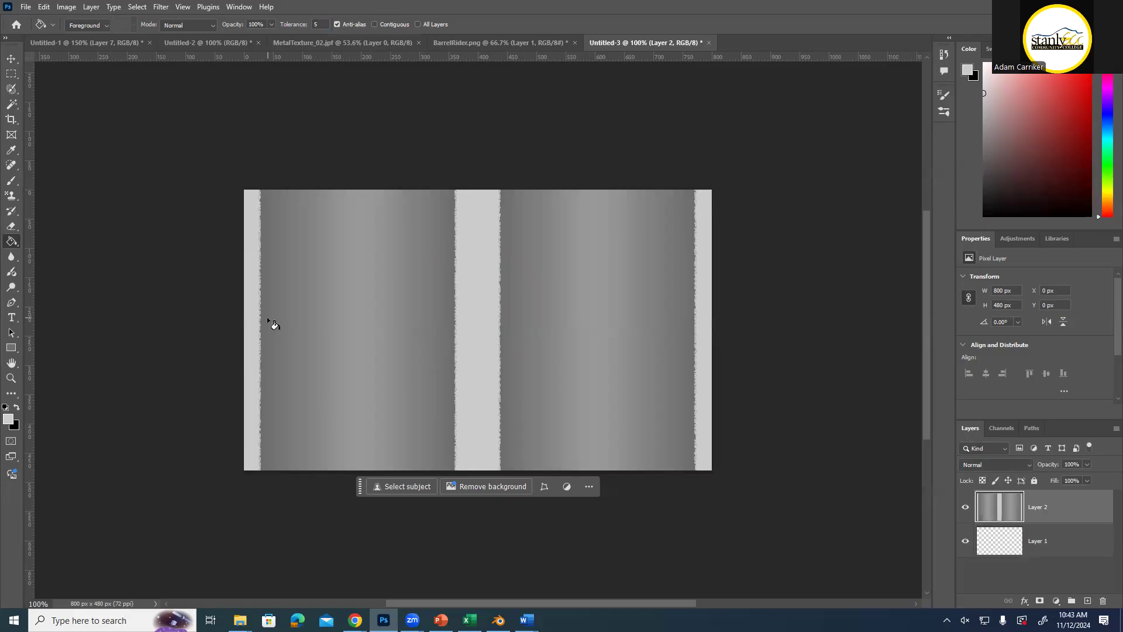
{"action": "left_click", "coordinate": [354, 376]}
{"action": "key", "text": "ctrl+z"}
{"action": "key", "text": "ctrl+z"}
{"action": "left_click", "coordinate": [382, 24]}
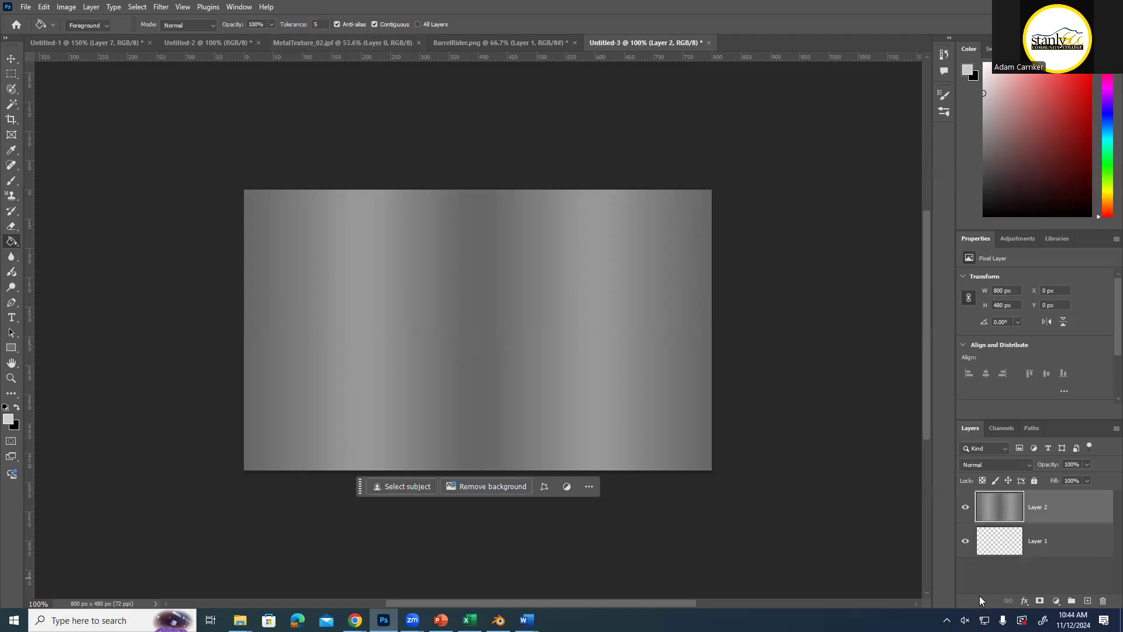
Add a new layer, fill it with the cccccc foreground color, check that color in the Color Picker and delete the layer
{"action": "left_click", "coordinate": [1087, 600]}
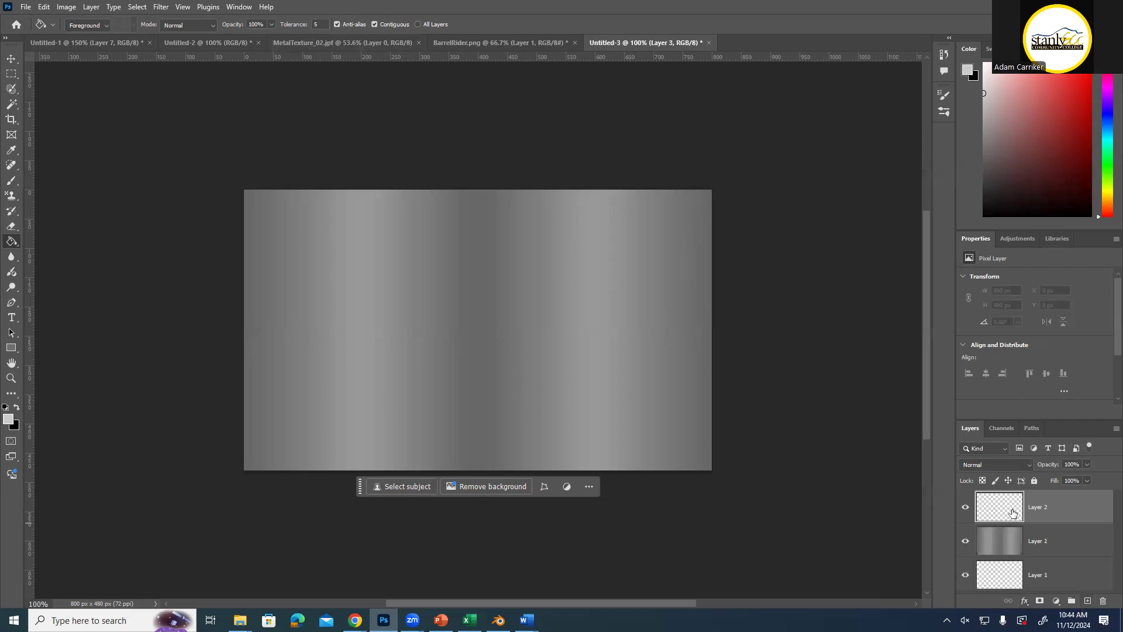
{"action": "left_click", "coordinate": [458, 317]}
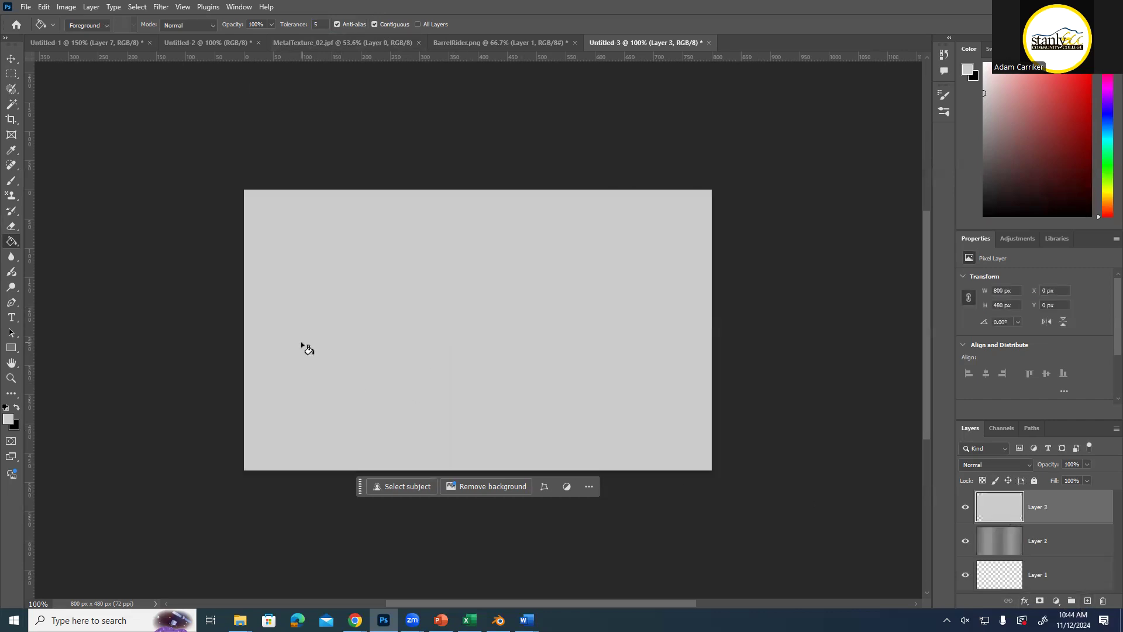
{"action": "left_click", "coordinate": [8, 419]}
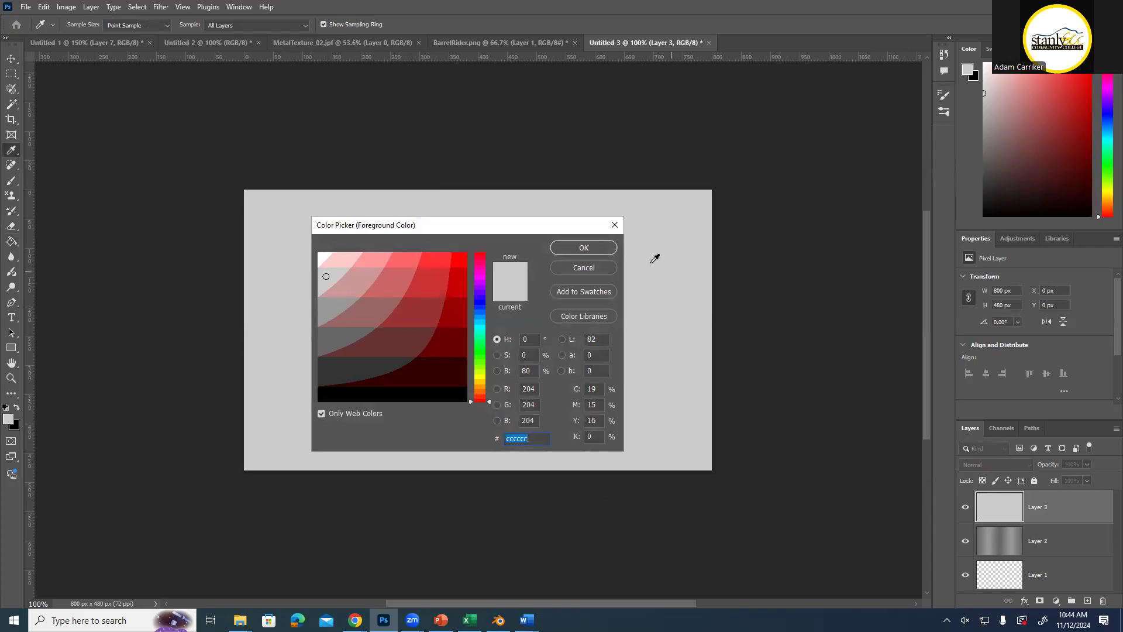
{"action": "left_click", "coordinate": [584, 248]}
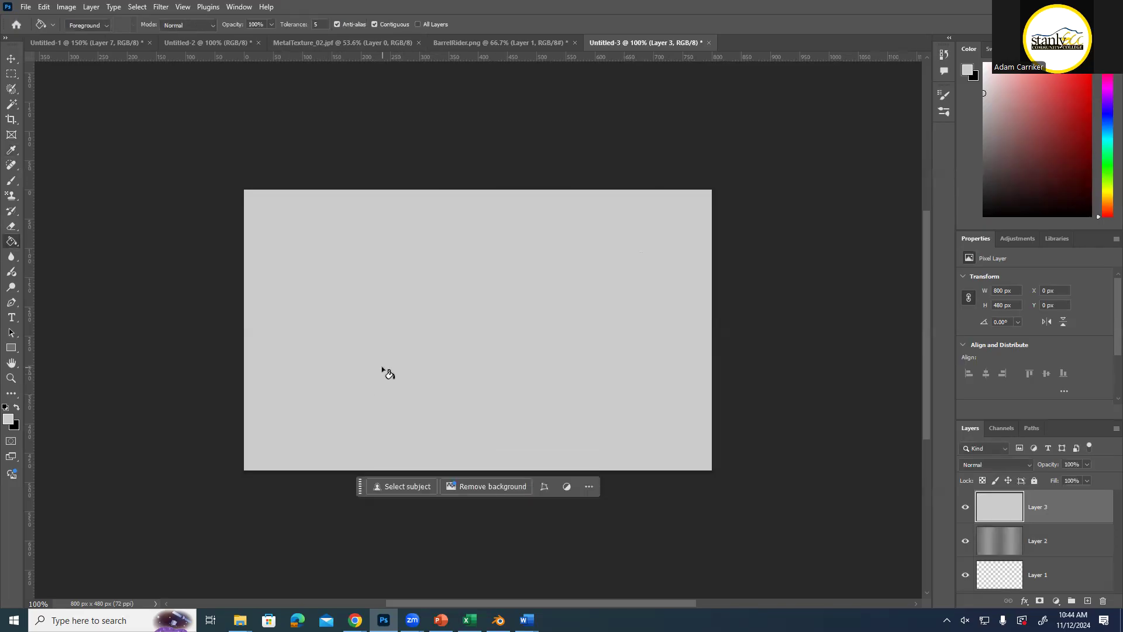
{"action": "key", "text": "Delete"}
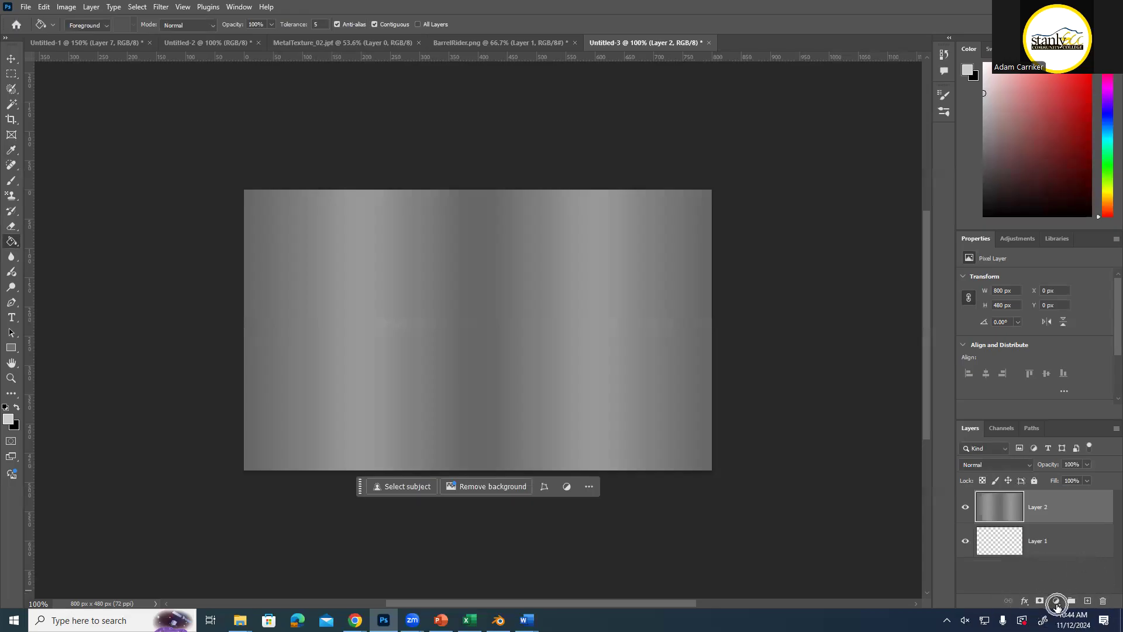
Add a Solid Color fill layer in cccccc above Layer 2 and delete it
{"action": "left_click", "coordinate": [1057, 602]}
{"action": "left_click", "coordinate": [1049, 400]}
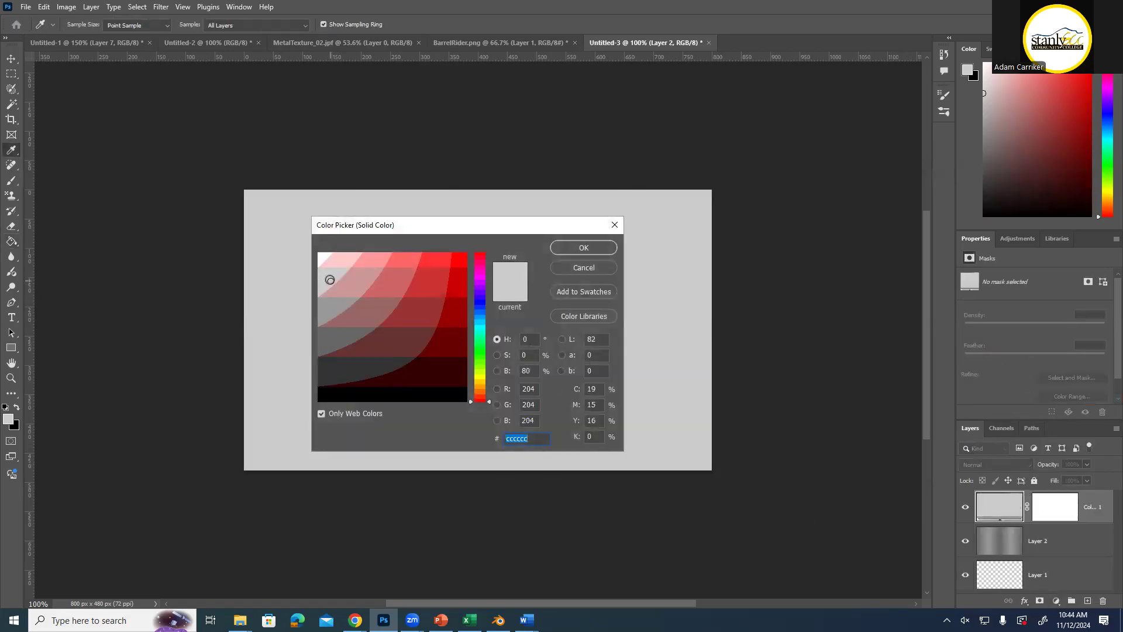
{"action": "left_click", "coordinate": [566, 247]}
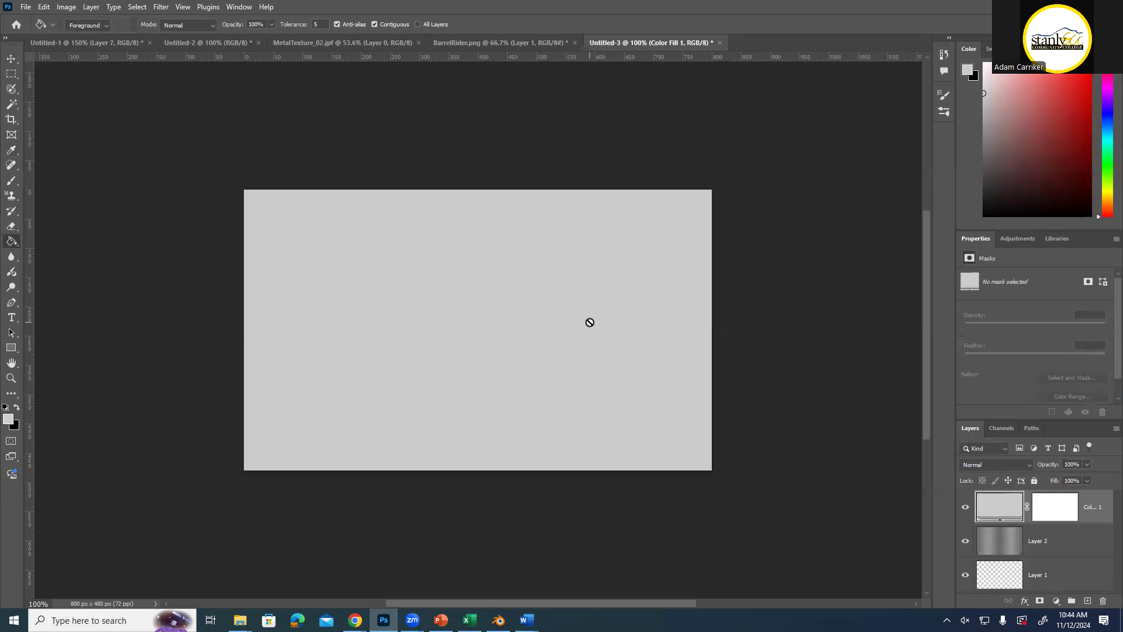
{"action": "key", "text": "Delete"}
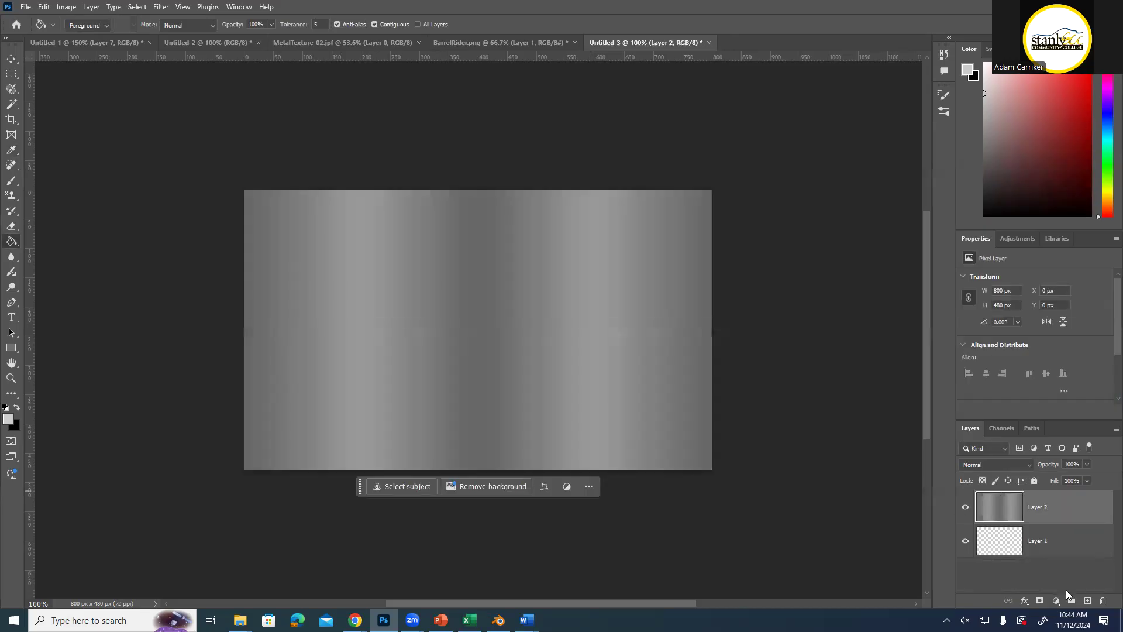
Add a new layer above Layer 2 and fill it with the light gray foreground color
{"action": "left_click", "coordinate": [1087, 601]}
{"action": "left_click", "coordinate": [403, 301]}
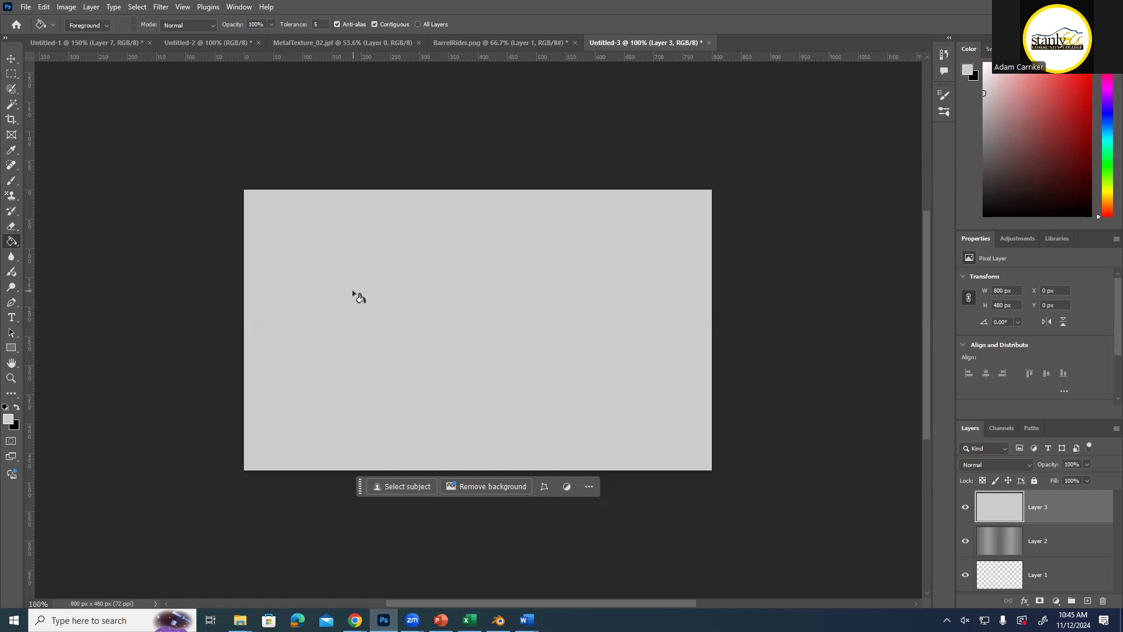
Set up the Add Noise filter on Layer 3 with a 400% amount, Uniform distribution and Monochromatic on
{"action": "left_click", "coordinate": [160, 7]}
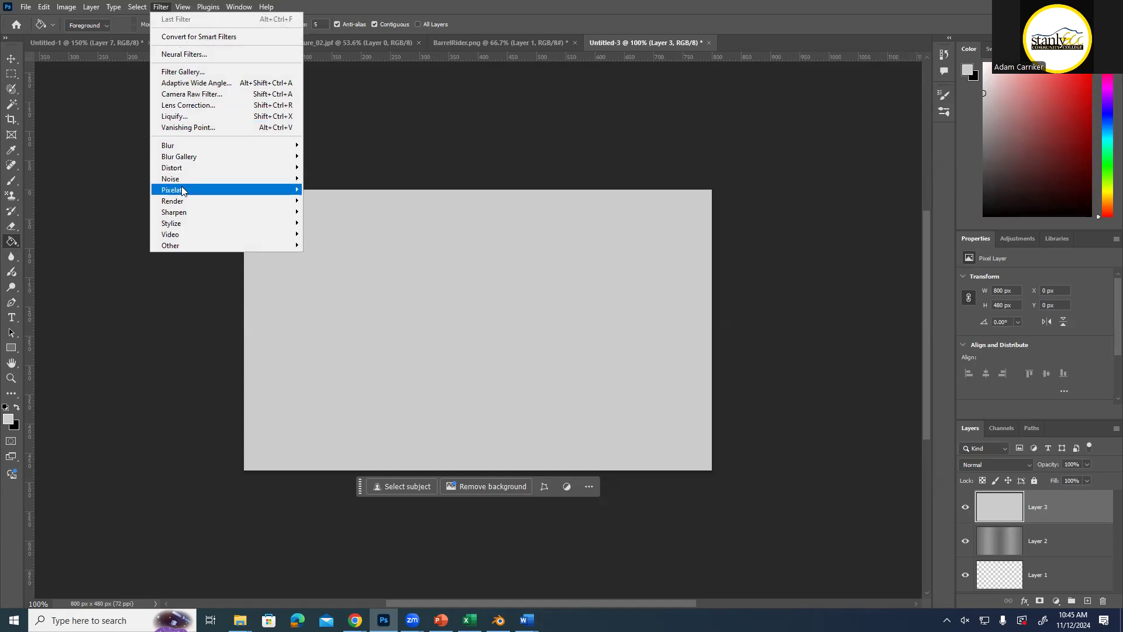
{"action": "mouse_move", "coordinate": [181, 179]}
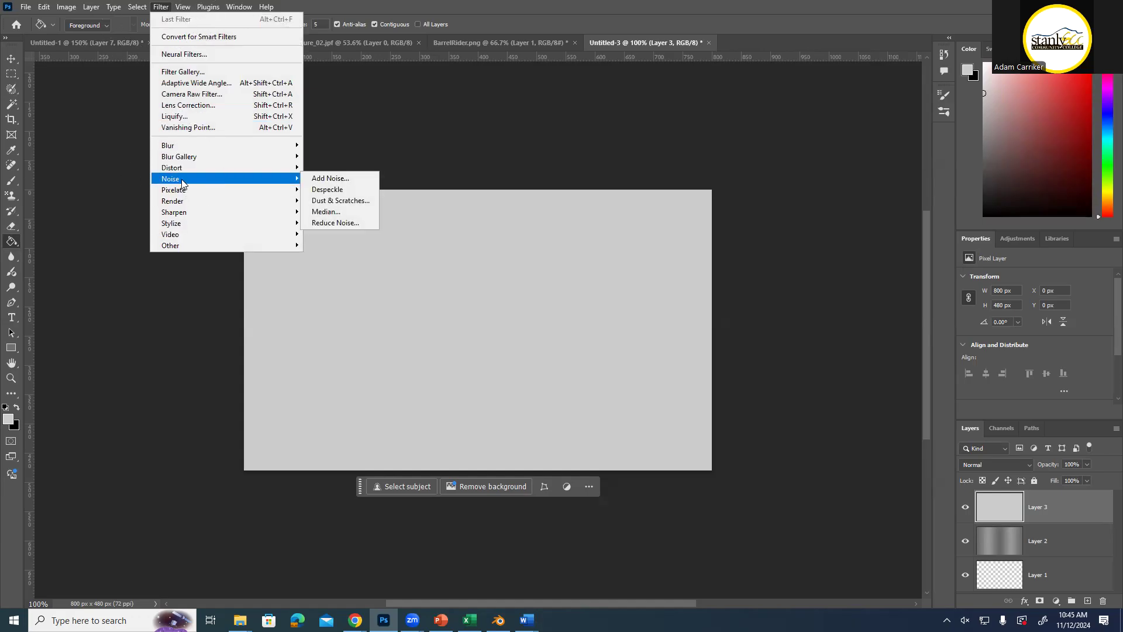
{"action": "left_click", "coordinate": [335, 178]}
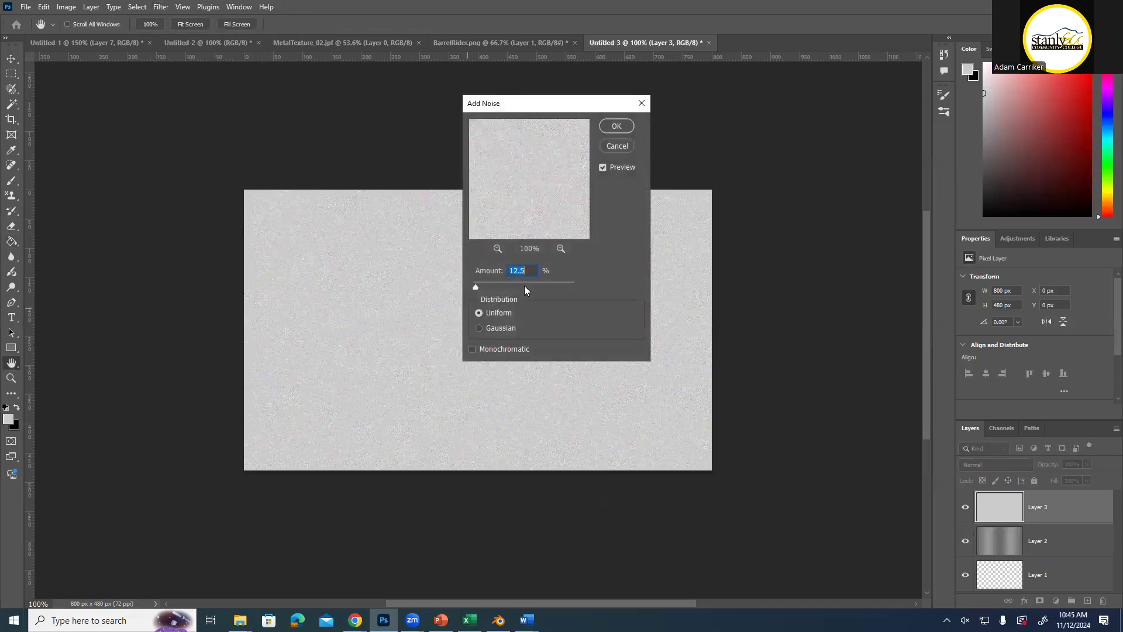
{"action": "left_click", "coordinate": [490, 348]}
{"action": "left_click_drag", "start_coordinate": [475, 286], "coordinate": [580, 294]}
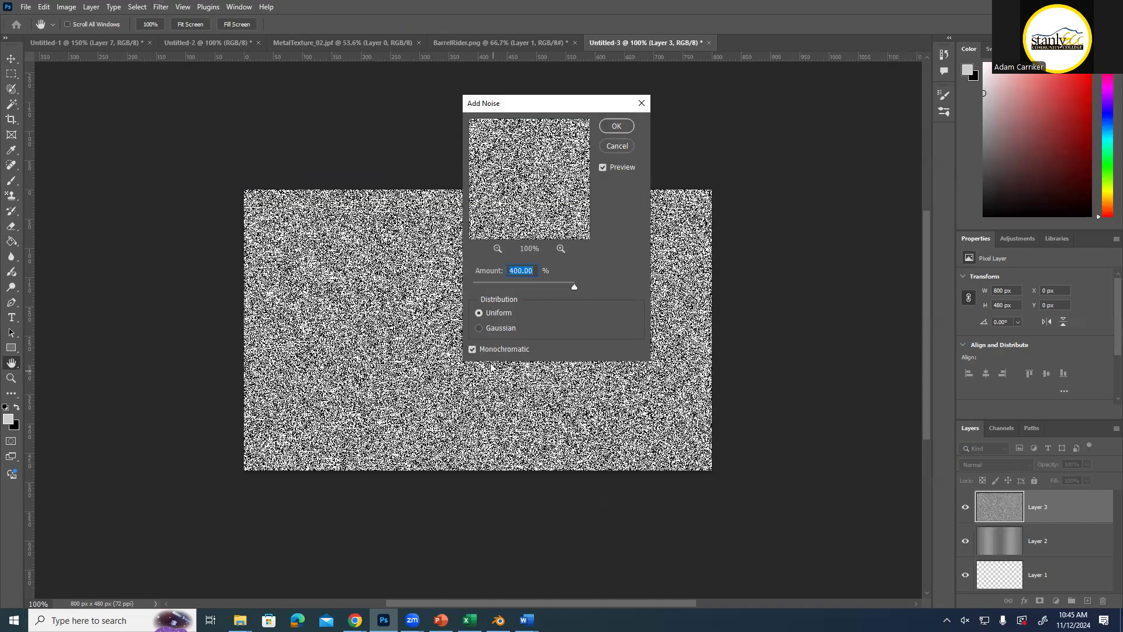
Compare colored and monochromatic noise at different amounts, and apply 400% monochromatic Uniform noise to Layer 3
{"action": "left_click", "coordinate": [472, 349]}
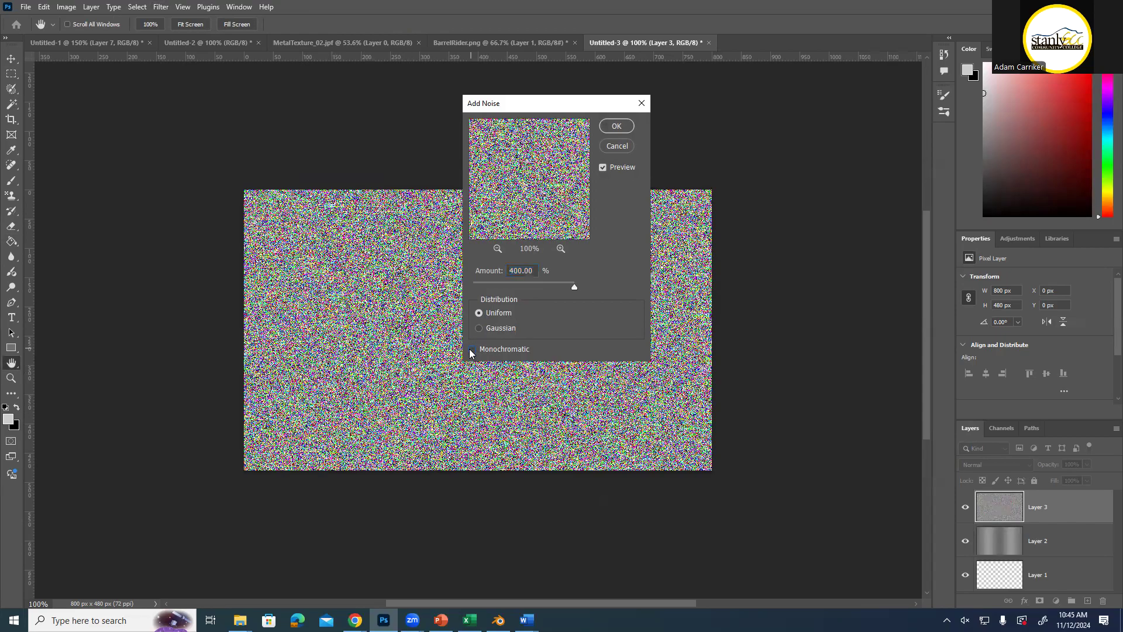
{"action": "left_click", "coordinate": [472, 349]}
{"action": "left_click", "coordinate": [472, 349]}
{"action": "left_click_drag", "start_coordinate": [517, 287], "coordinate": [584, 290]}
{"action": "left_click", "coordinate": [472, 349]}
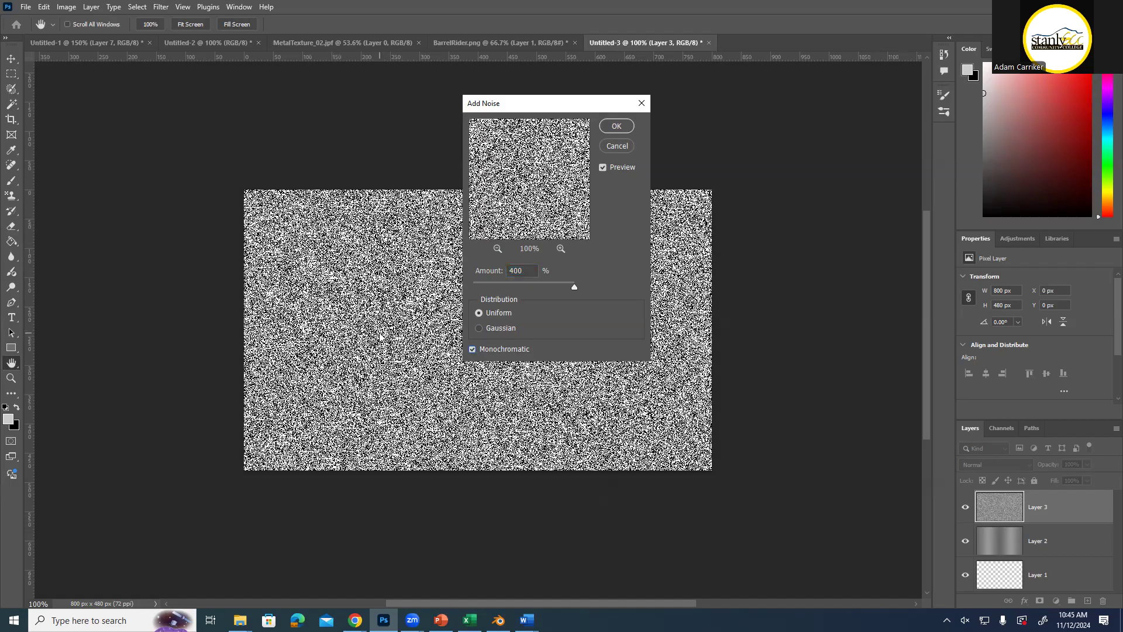
{"action": "left_click", "coordinate": [615, 126]}
{"action": "key", "text": "g"}
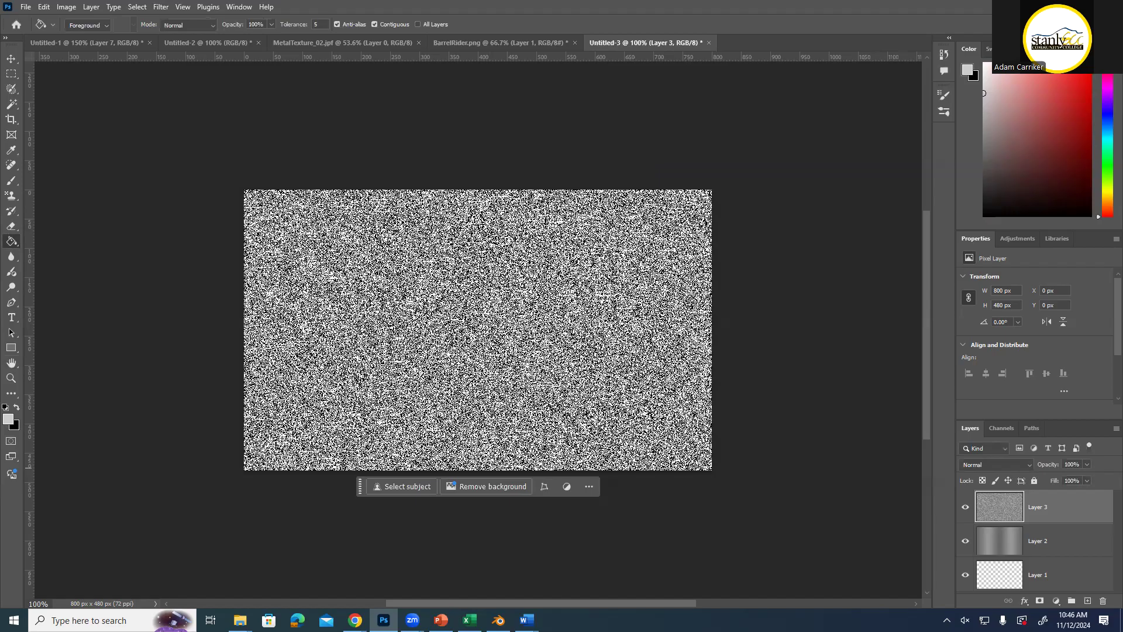
Preview several Motion Blur distances on Layer 3's noise and apply the blur at angle 0° with a distance of 40 pixels
{"action": "left_click", "coordinate": [162, 7]}
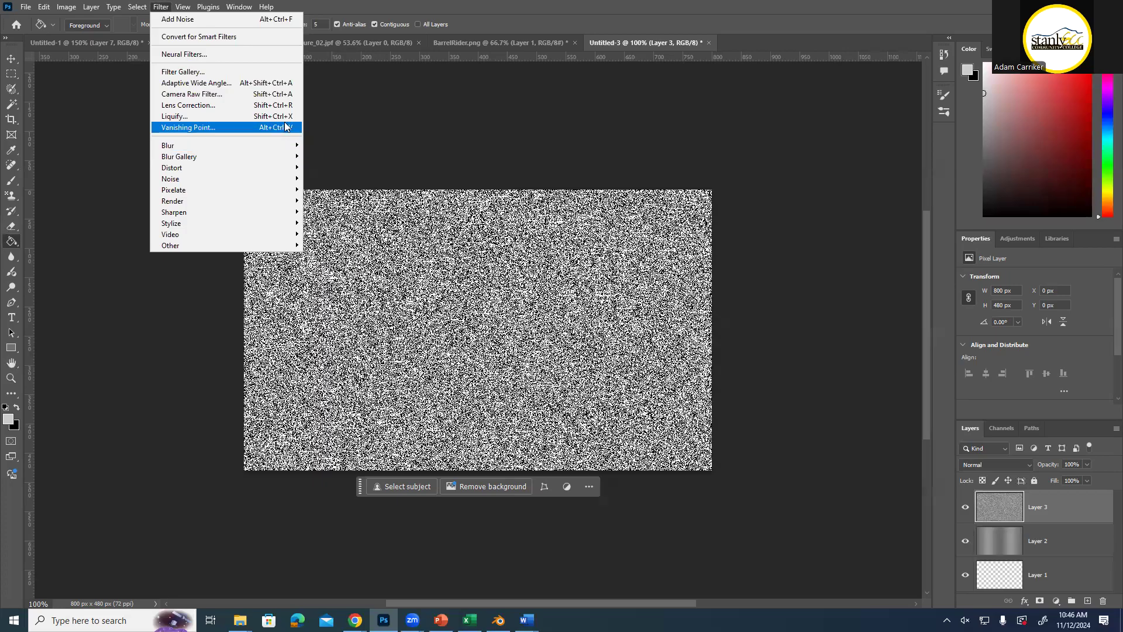
{"action": "mouse_move", "coordinate": [256, 145]}
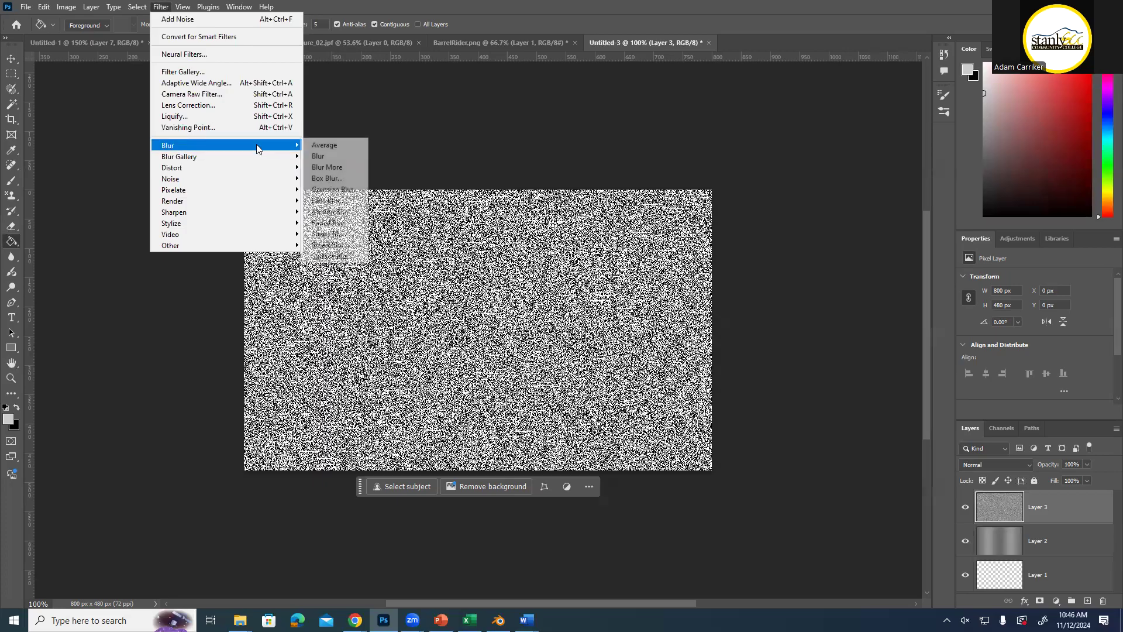
{"action": "left_click", "coordinate": [329, 212]}
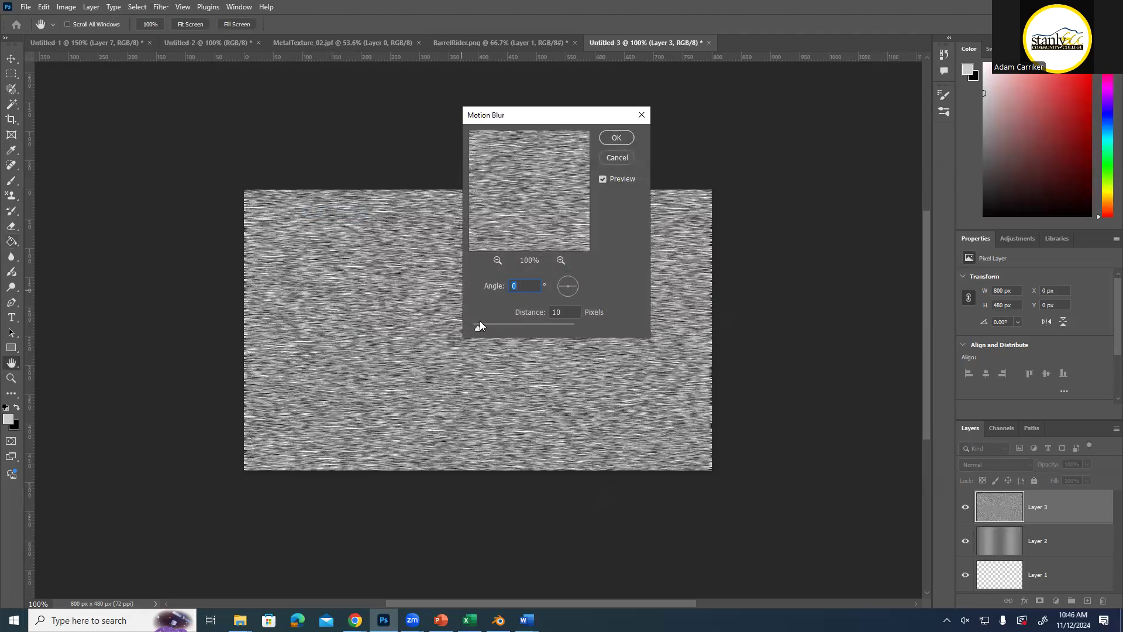
{"action": "left_click_drag", "start_coordinate": [477, 328], "coordinate": [546, 329]}
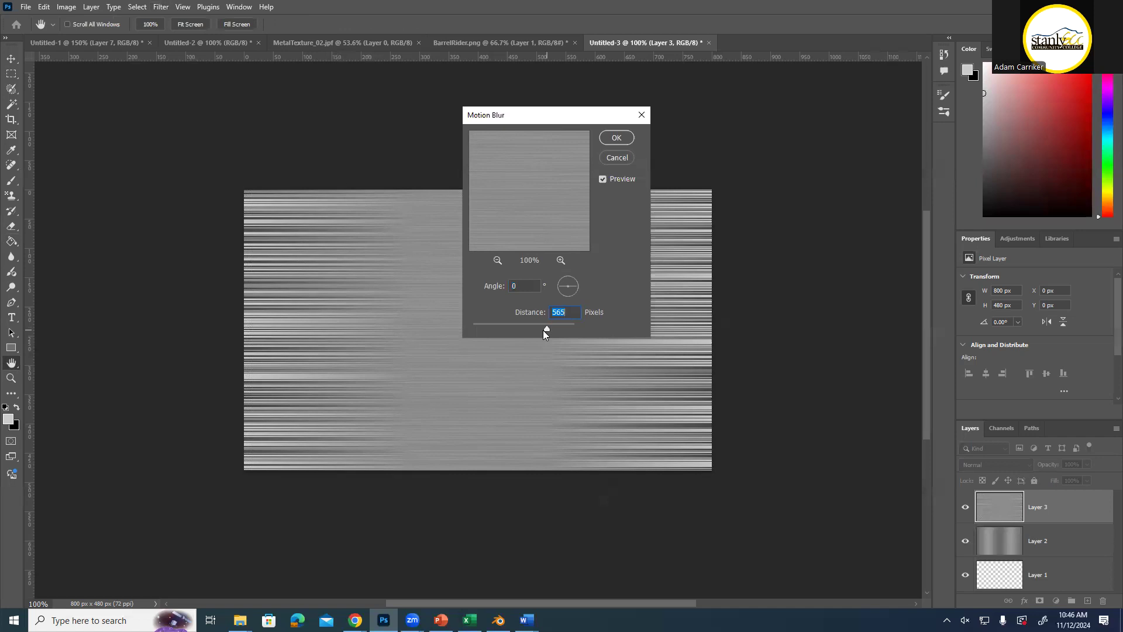
{"action": "left_click_drag", "start_coordinate": [544, 329], "coordinate": [473, 333]}
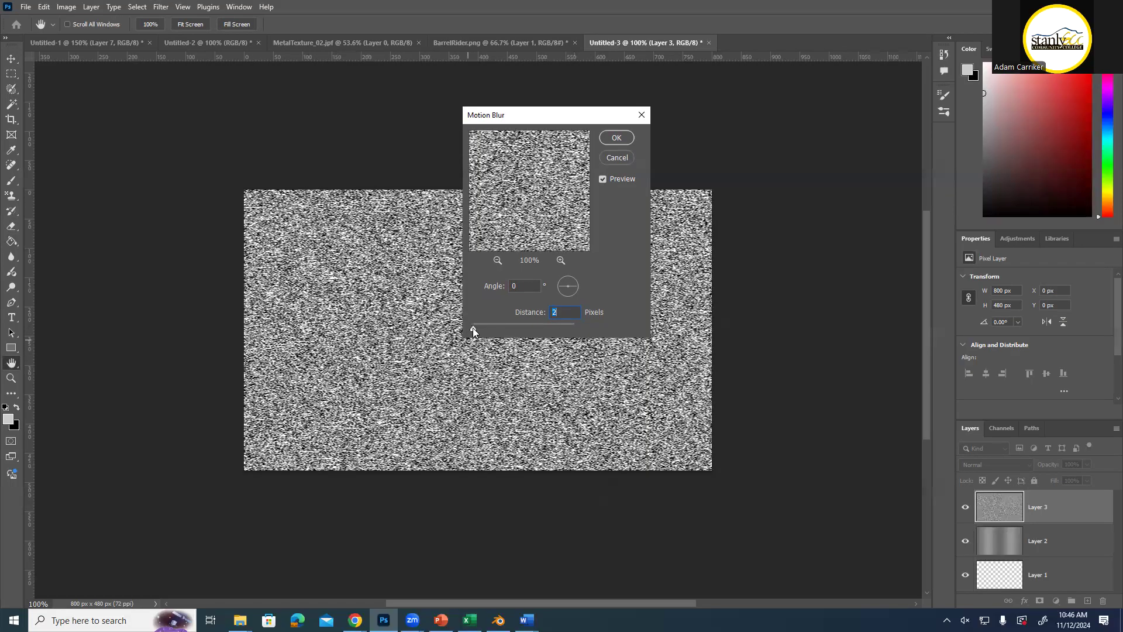
{"action": "left_click_drag", "start_coordinate": [472, 328], "coordinate": [475, 327]}
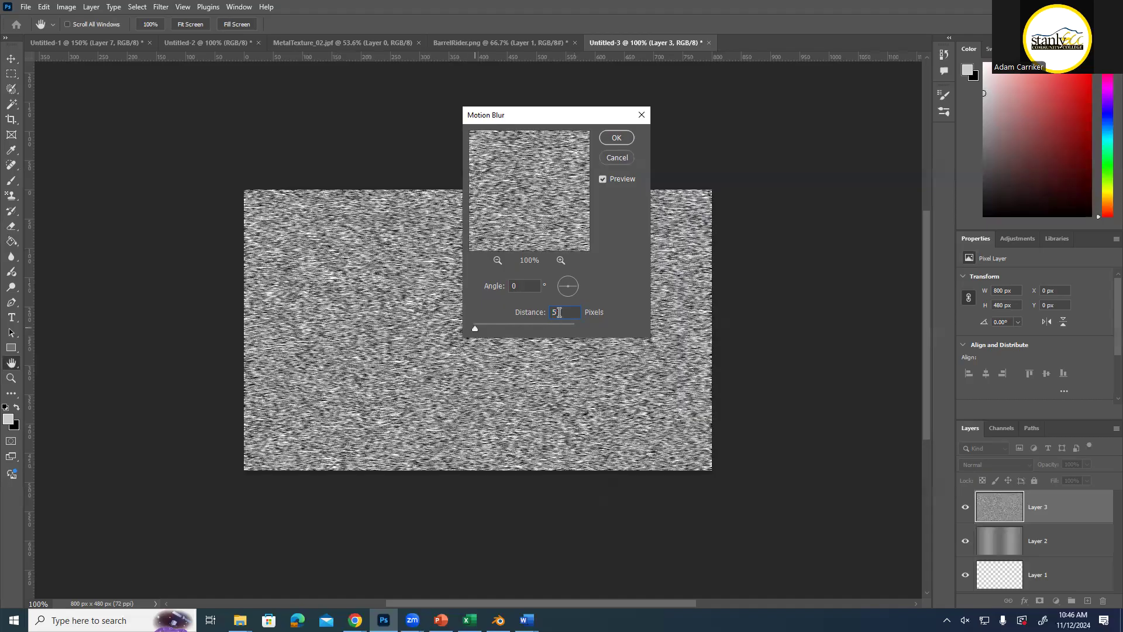
{"action": "type", "text": "40"}
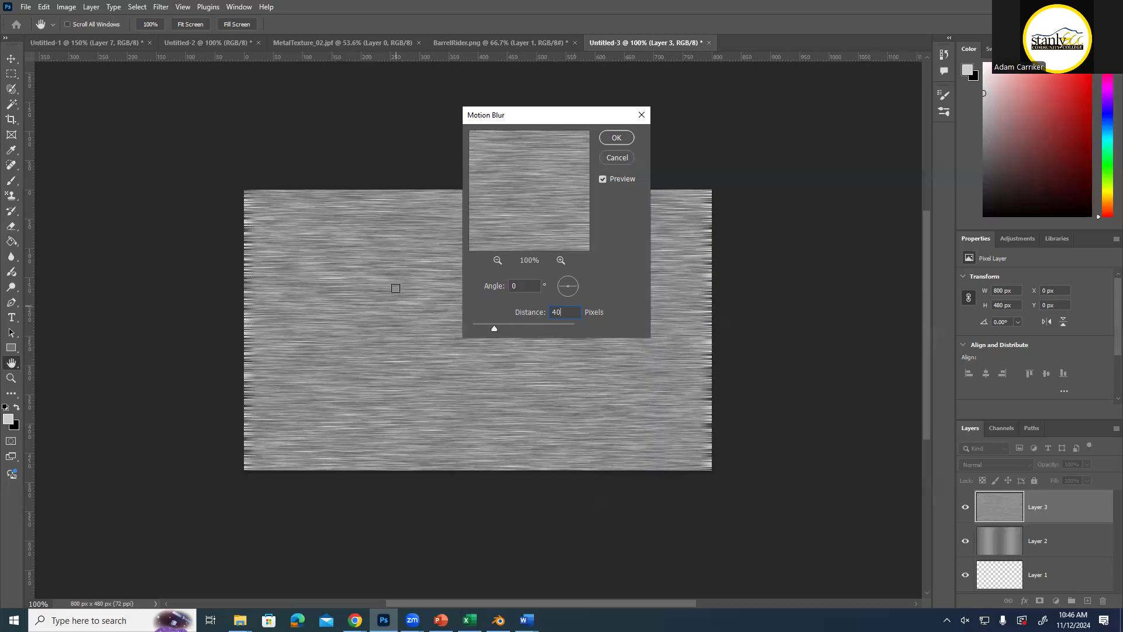
{"action": "left_click", "coordinate": [618, 137]}
{"action": "key", "text": "g"}
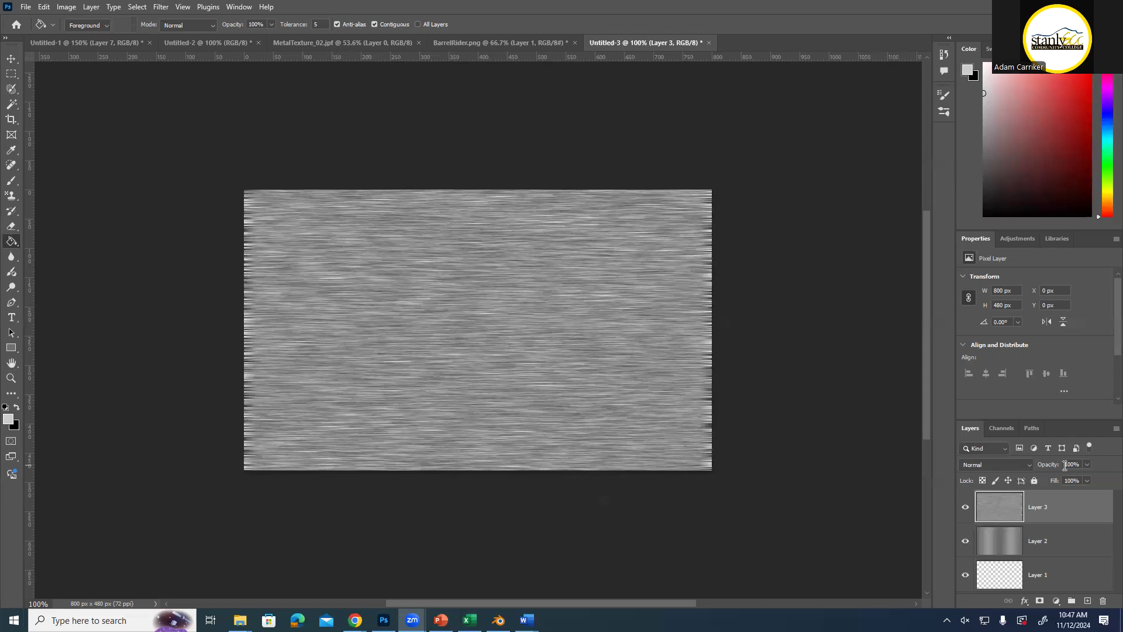
{"action": "right_click", "coordinate": [1075, 509]}
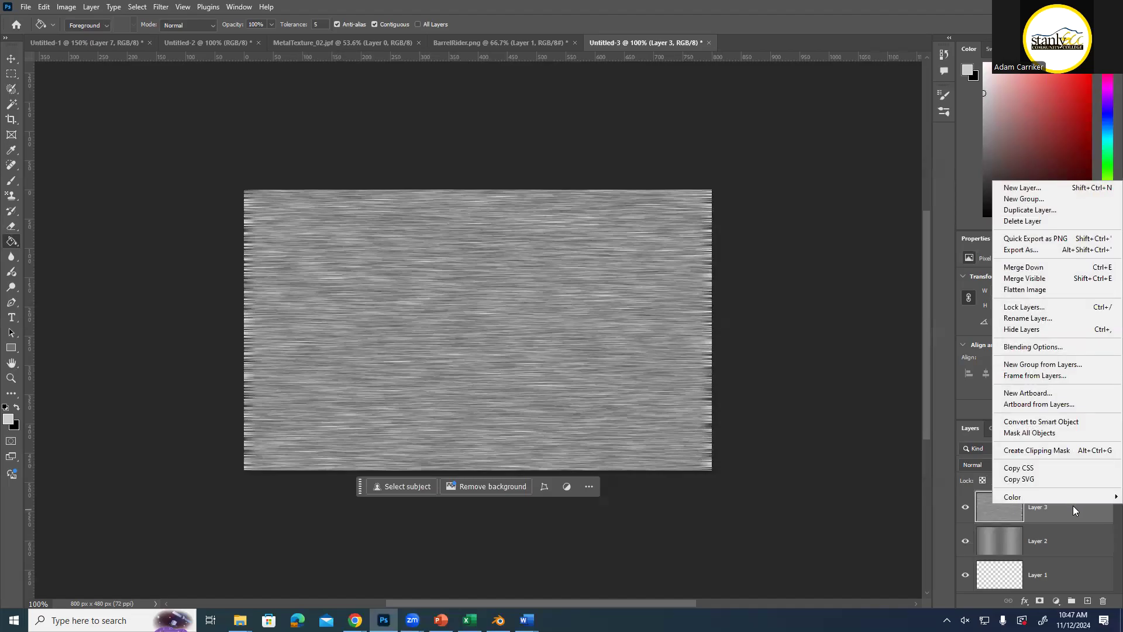
{"action": "left_click", "coordinate": [1070, 515]}
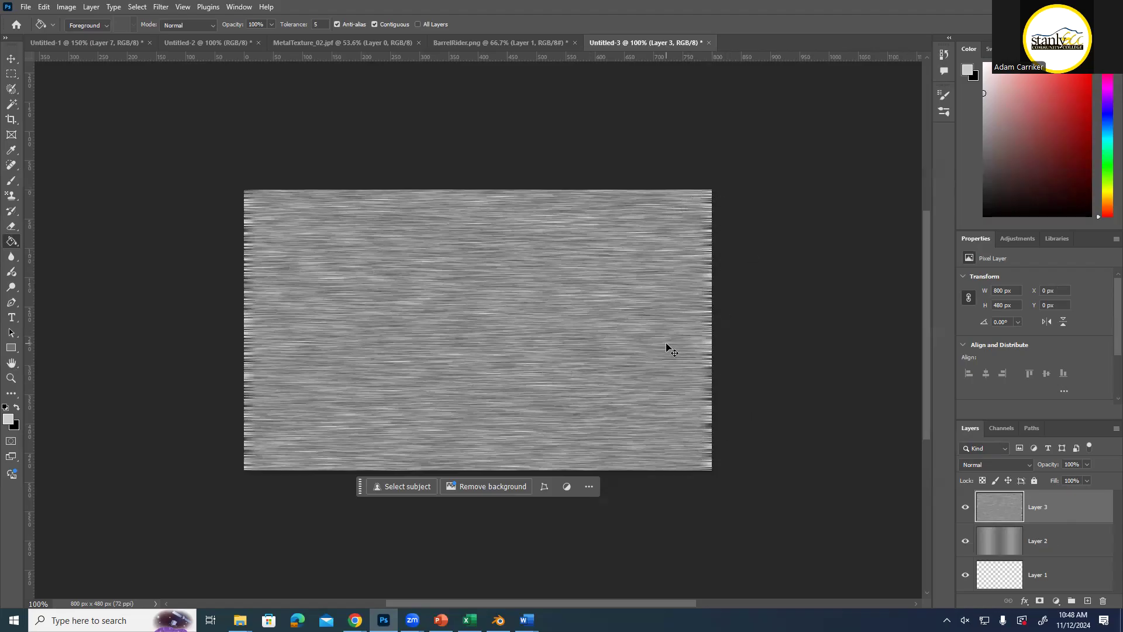
Enlarge Layer 3 proportionally from its center to about 104.75% with Free Transform, pushing the ragged side edges beyond the canvas
{"action": "key", "text": "ctrl+t"}
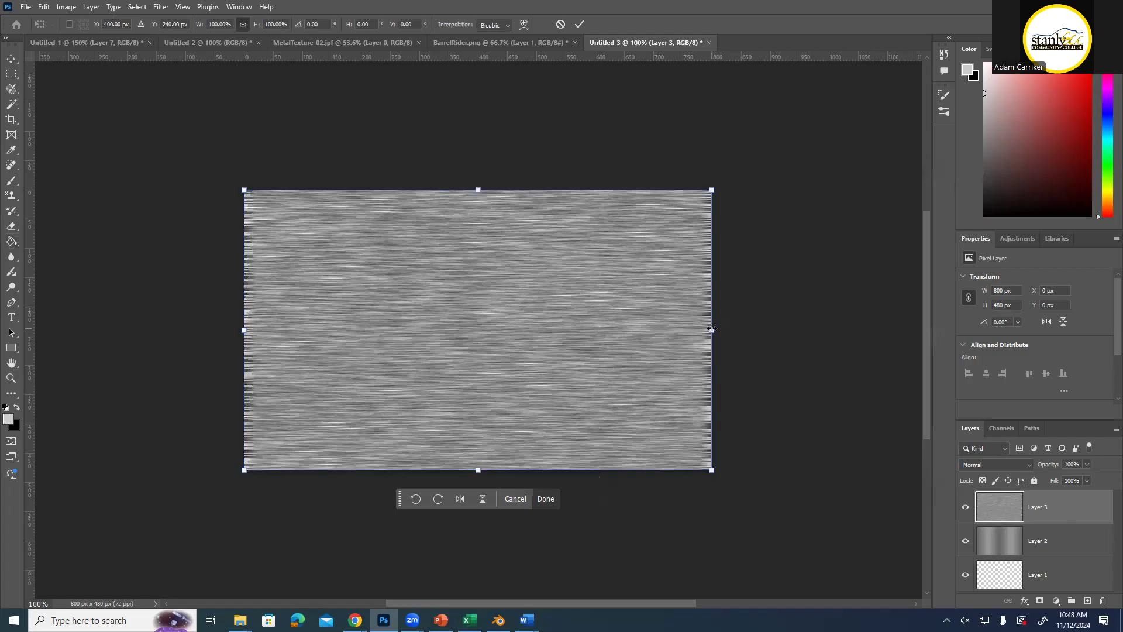
{"action": "mouse_move", "coordinate": [711, 330]}
{"action": "left_mouse_down"}
{"action": "mouse_move", "coordinate": [722, 330]}
{"action": "mouse_move", "coordinate": [687, 323]}
{"action": "mouse_move", "coordinate": [742, 329]}
{"action": "mouse_move", "coordinate": [651, 329]}
{"action": "mouse_move", "coordinate": [711, 330]}
{"action": "left_mouse_up"}
{"action": "key", "text": "ctrl+z"}
{"action": "key", "text": "ctrl+z"}
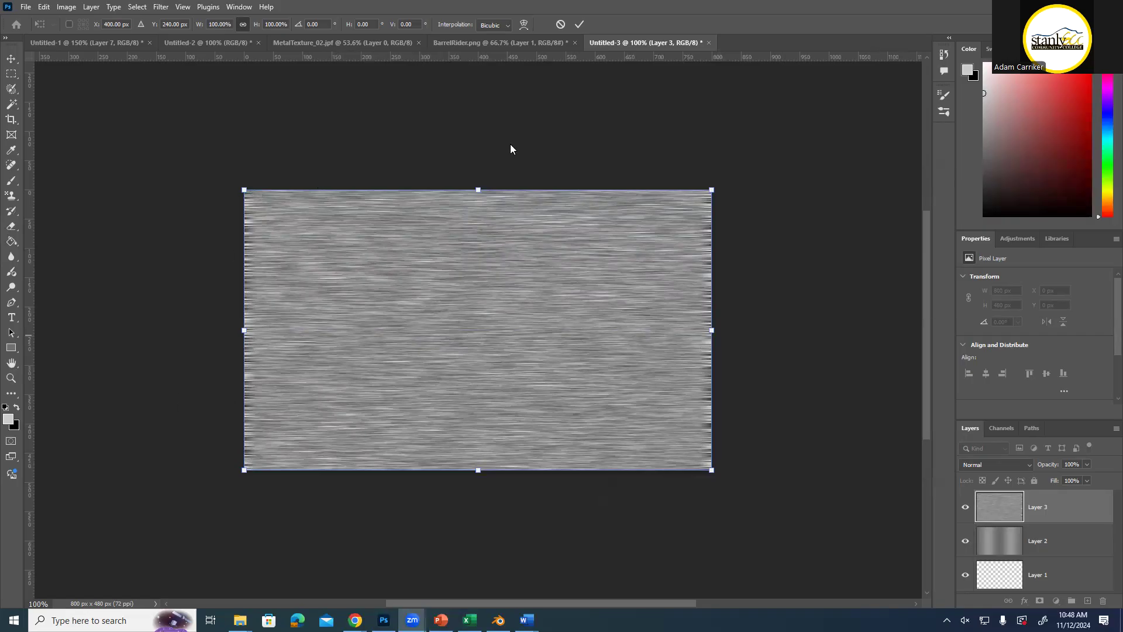
{"action": "left_click", "coordinate": [710, 187]}
{"action": "left_click_drag", "start_coordinate": [711, 189], "coordinate": [767, 147]}
{"action": "key", "text": "ctrl+z"}
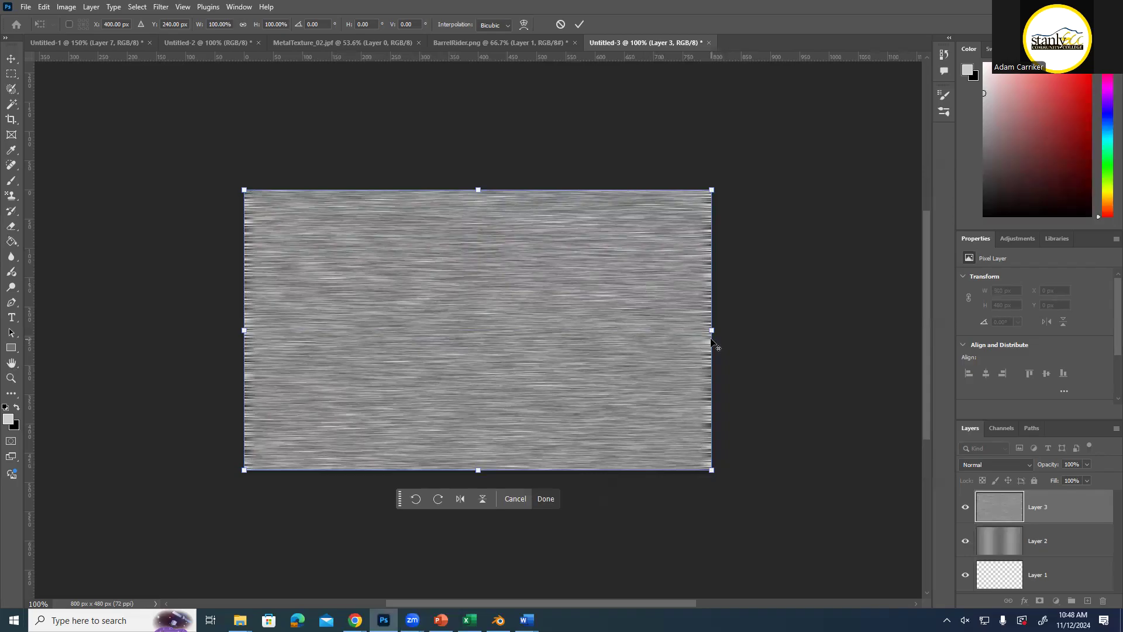
{"action": "left_click_drag", "start_coordinate": [711, 330], "coordinate": [722, 326]}
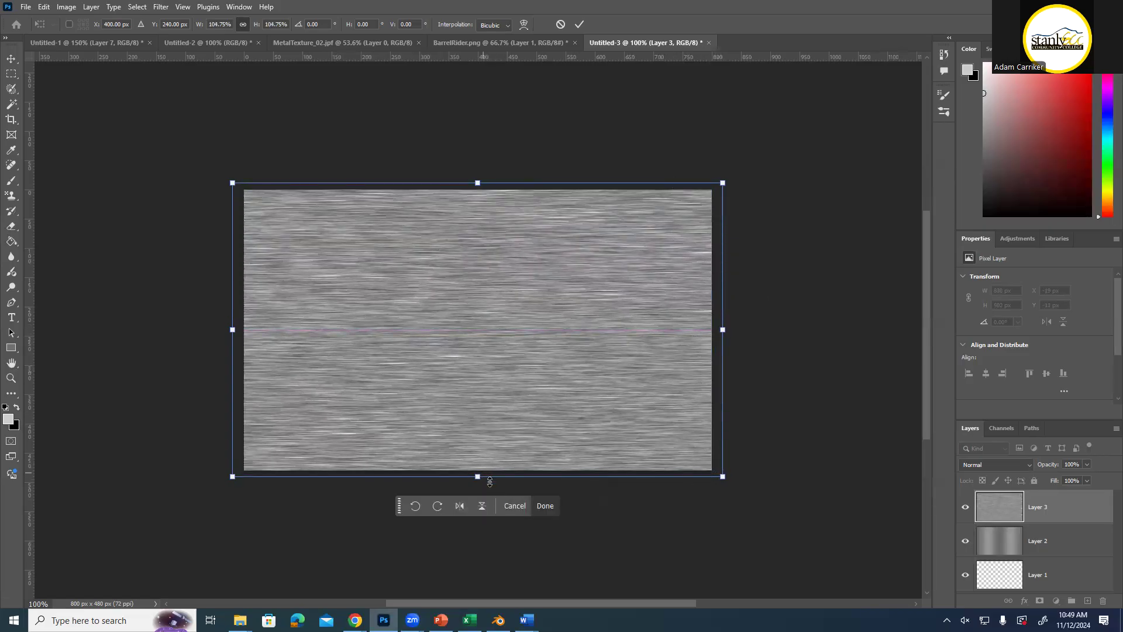
{"action": "key", "text": "Return"}
{"action": "key", "text": "g"}
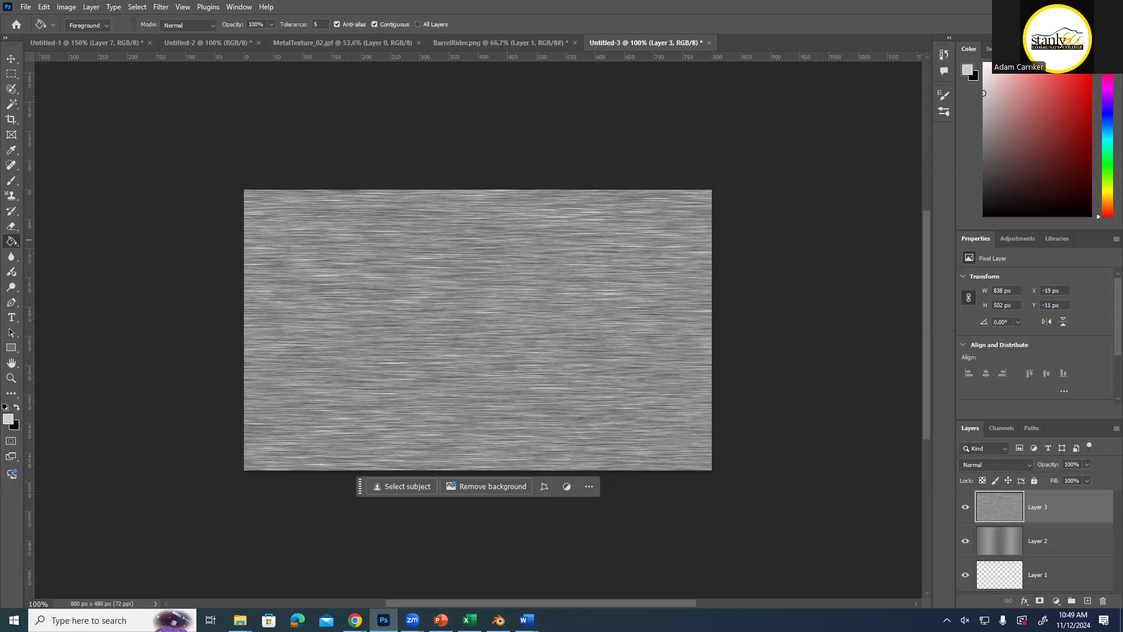
Hide and reshow Layer 3 to compare the brushed noise with the gray gradient beneath it
{"action": "key", "text": "alt+Tab"}
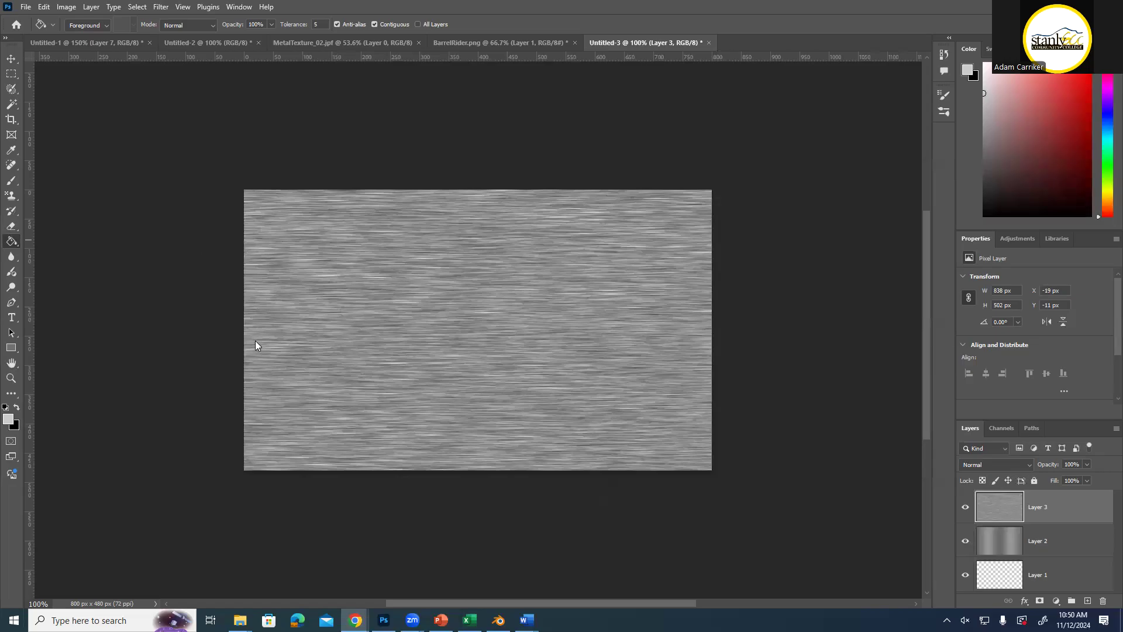
{"action": "left_click", "coordinate": [966, 508]}
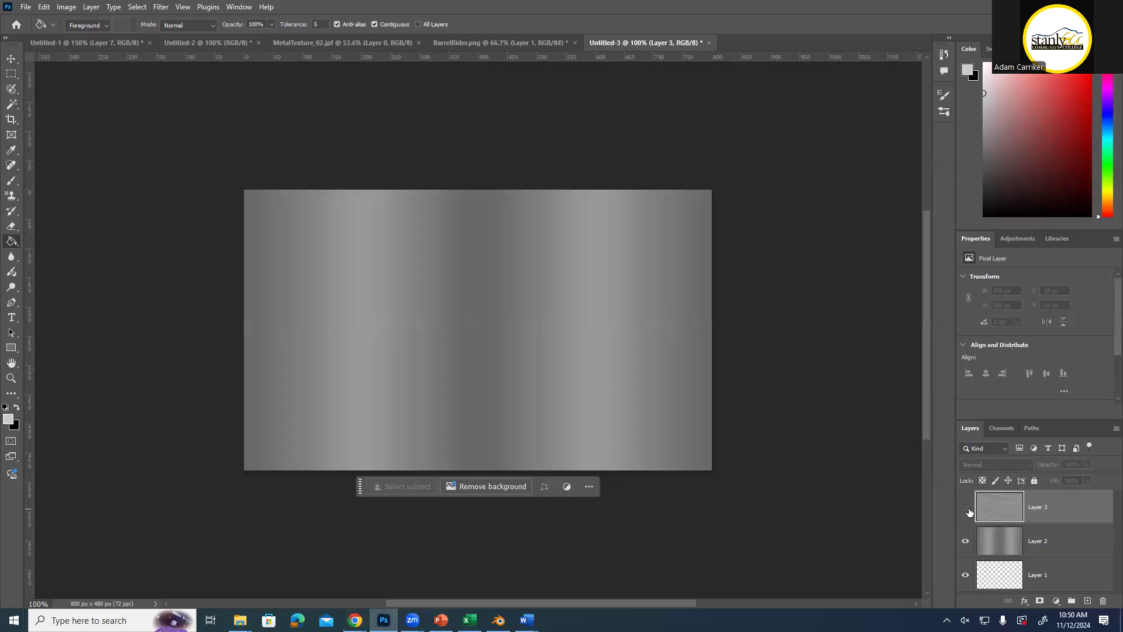
{"action": "left_click", "coordinate": [966, 509]}
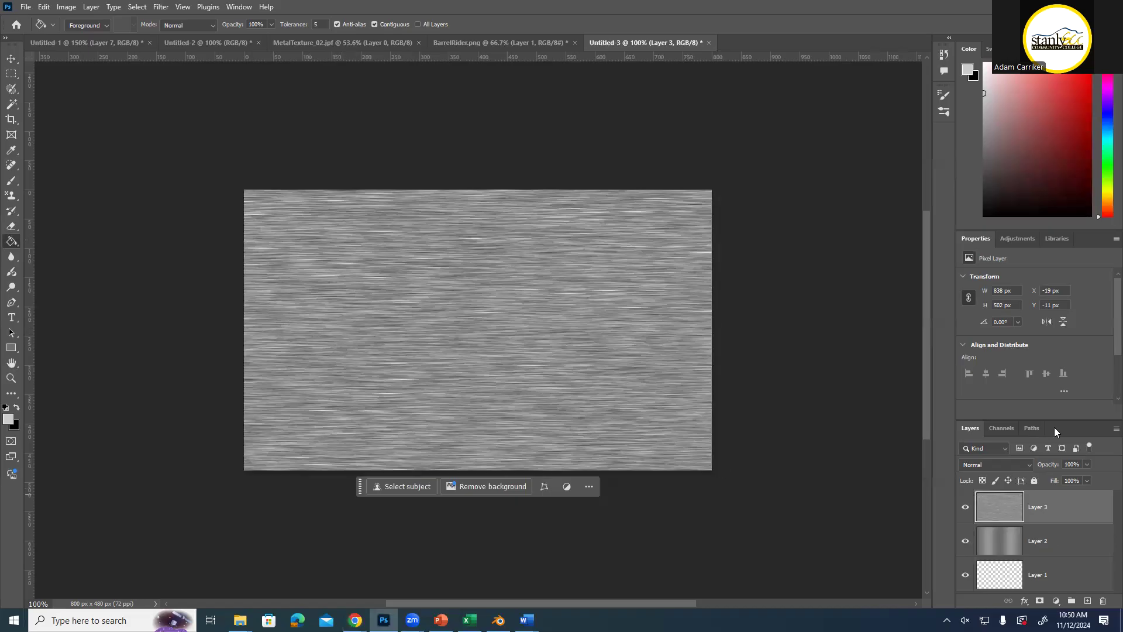
Look over the blend modes available for Layer 3 and enlarge the Layers panel to fit all three layers
{"action": "left_click", "coordinate": [1075, 512]}
{"action": "left_click", "coordinate": [1028, 465]}
{"action": "key", "text": "ctrl"}
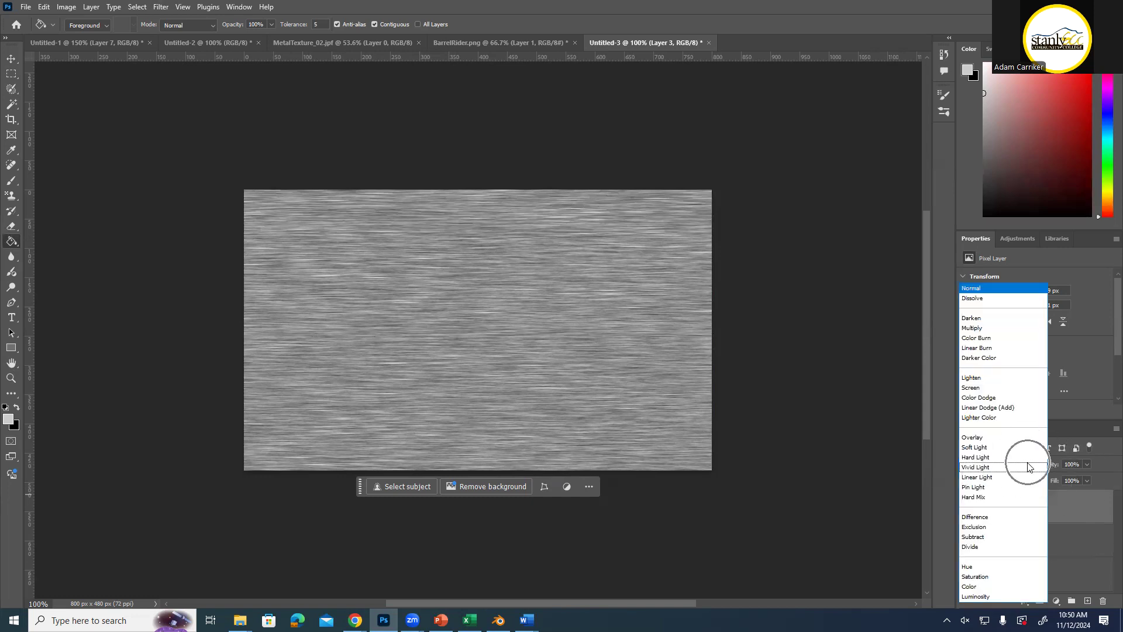
{"action": "left_click", "coordinate": [1081, 513]}
{"action": "key", "text": "ctrl"}
{"action": "key", "text": "ctrl"}
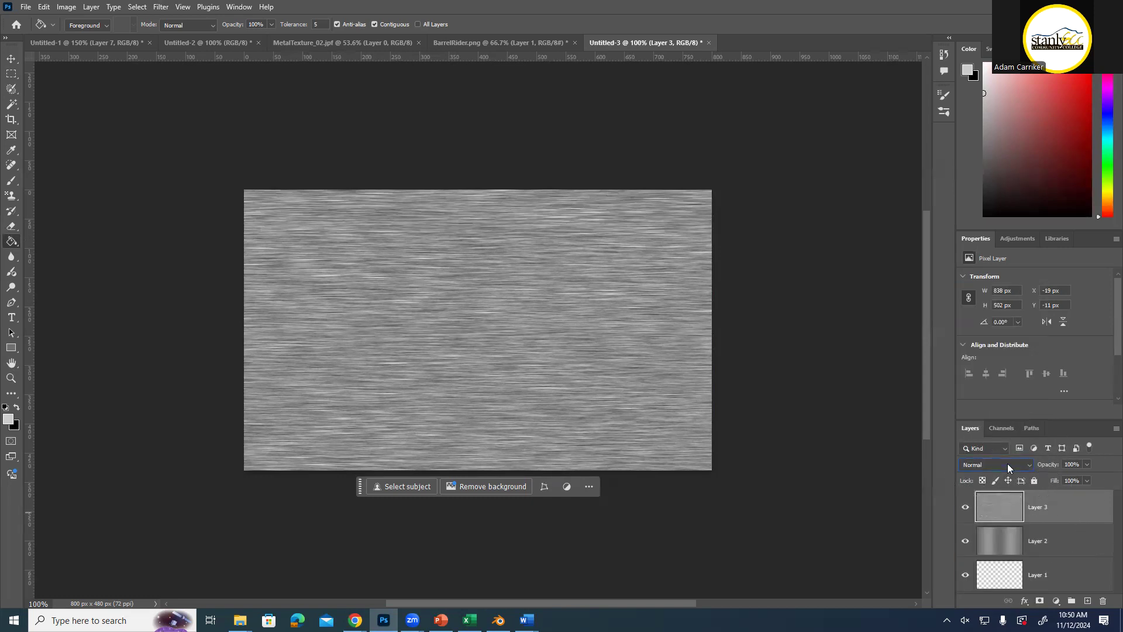
{"action": "left_click_drag", "start_coordinate": [1020, 420], "coordinate": [1018, 264]}
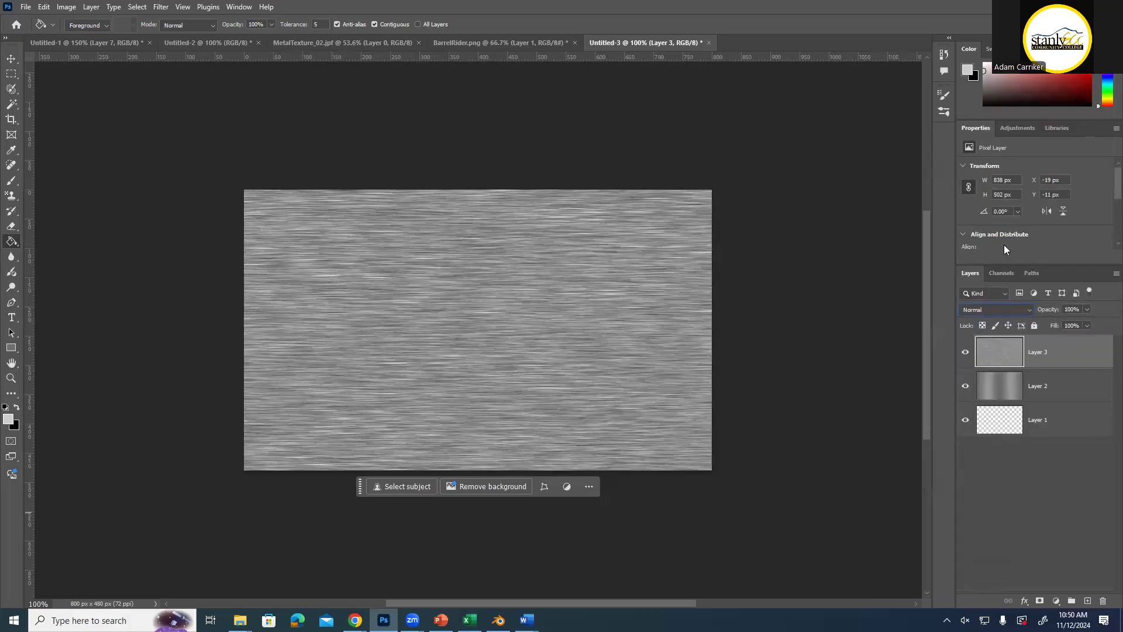
Set Layer 3's blend mode to Overlay in its Layer Style blending options and apply it
{"action": "double_click", "coordinate": [1068, 357]}
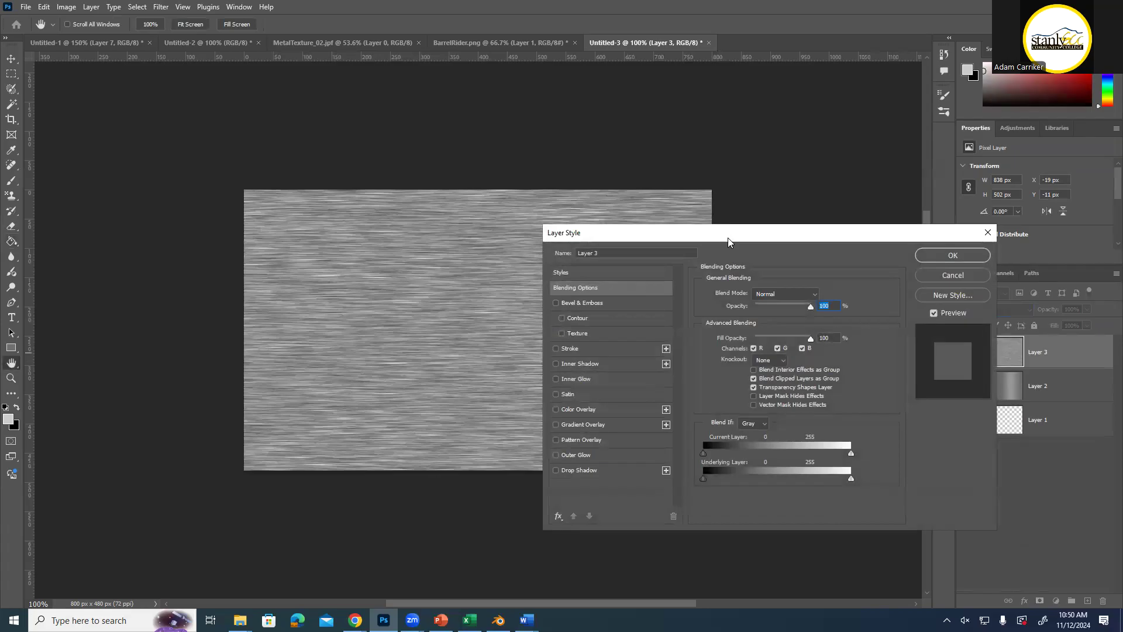
{"action": "left_click_drag", "start_coordinate": [718, 232], "coordinate": [682, 229]}
{"action": "key", "text": "ctrl"}
{"action": "key", "text": "ctrl"}
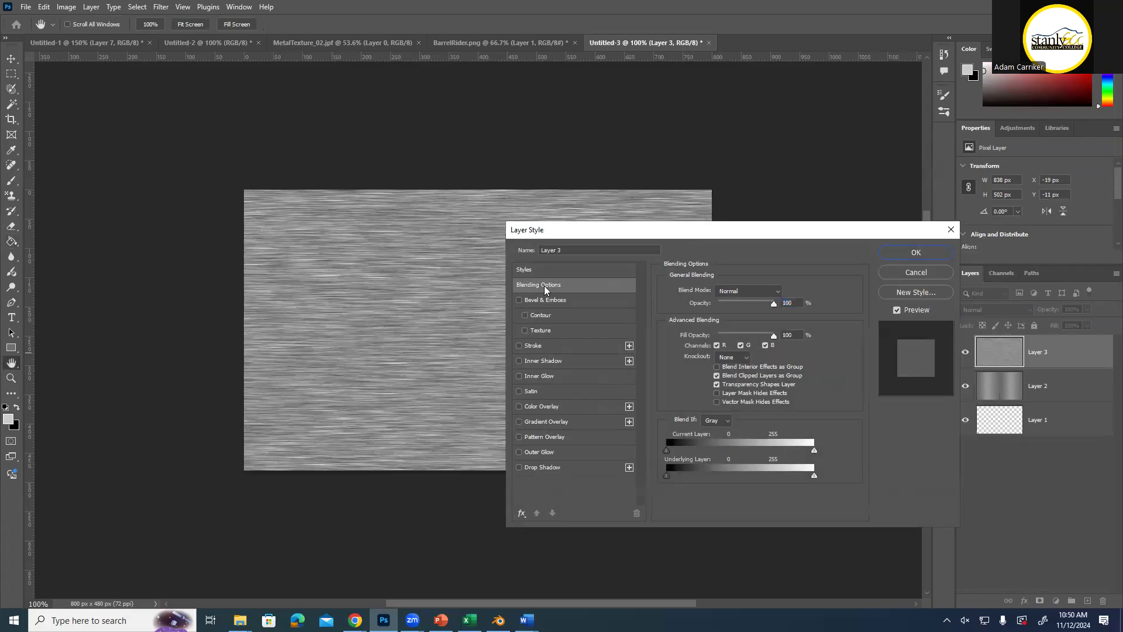
{"action": "key", "text": "ctrl"}
{"action": "key", "text": "ctrl"}
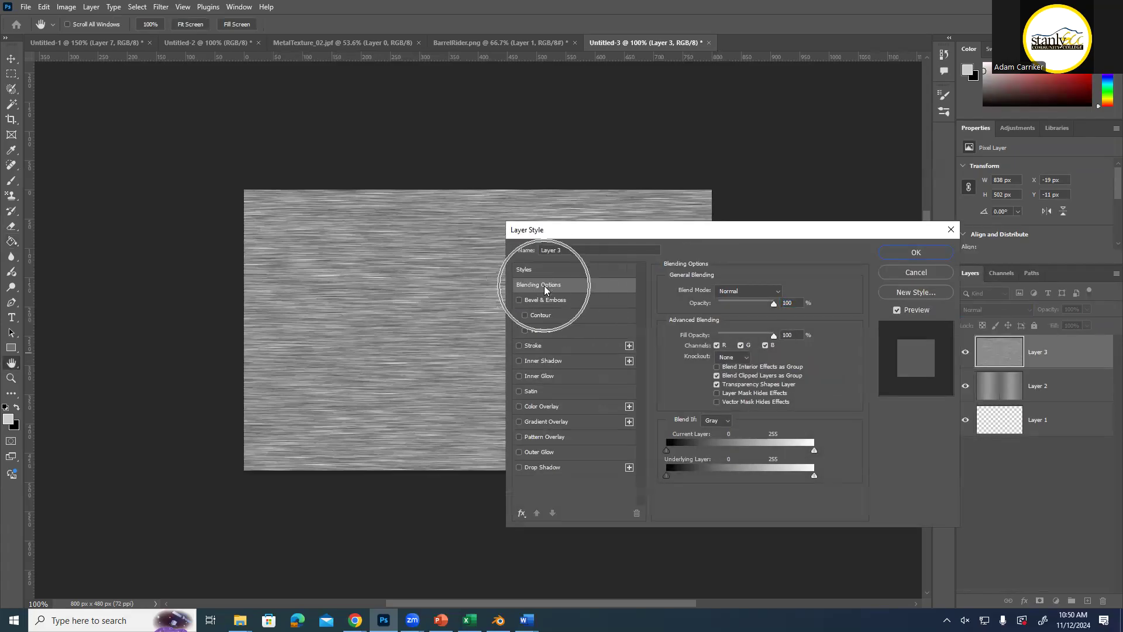
{"action": "left_click", "coordinate": [755, 292]}
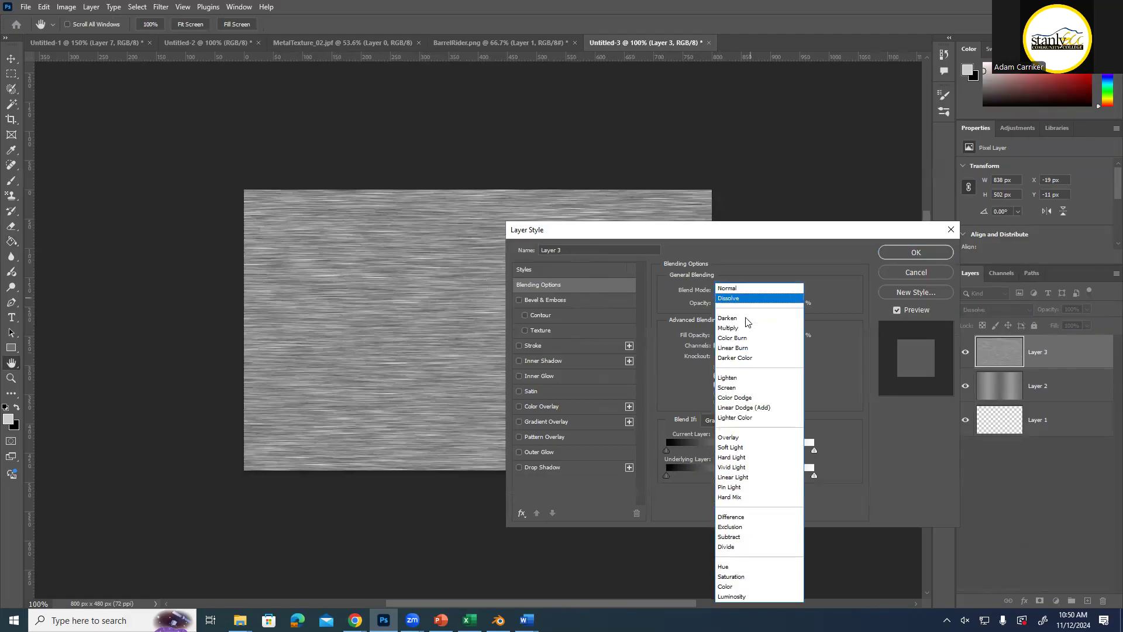
{"action": "left_click", "coordinate": [740, 438]}
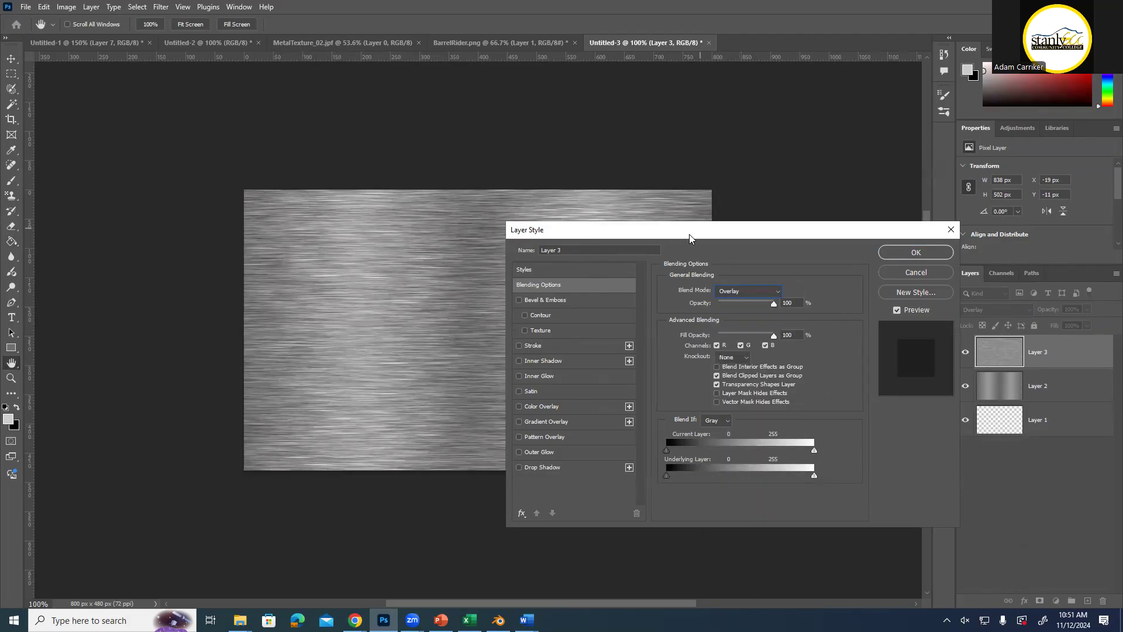
{"action": "left_click_drag", "start_coordinate": [694, 234], "coordinate": [883, 106]}
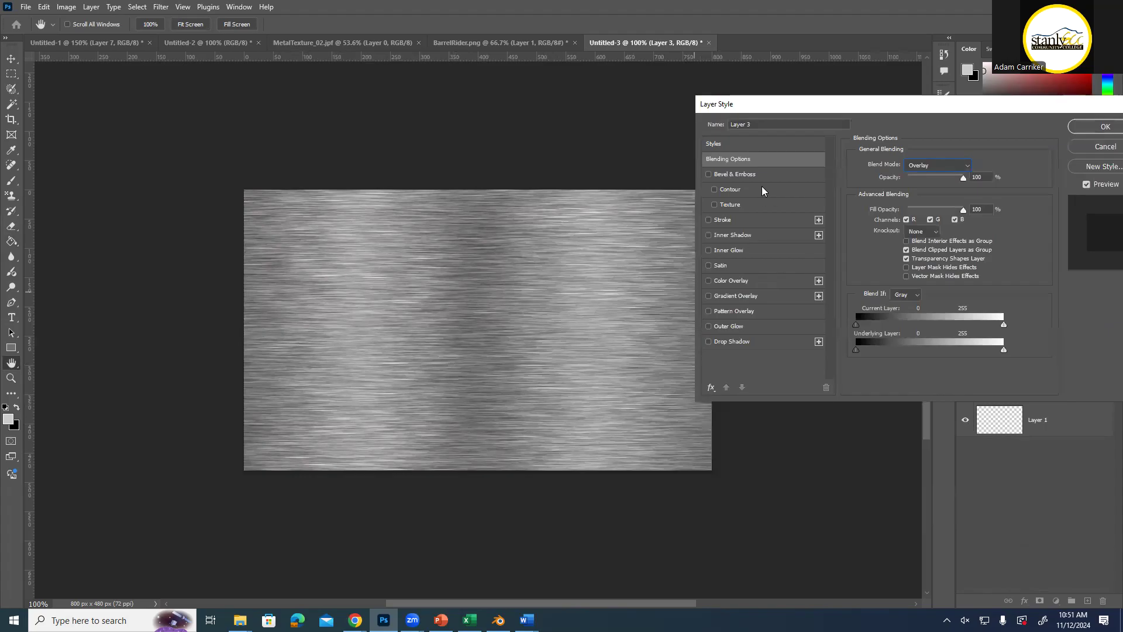
{"action": "left_click_drag", "start_coordinate": [781, 105], "coordinate": [794, 63]}
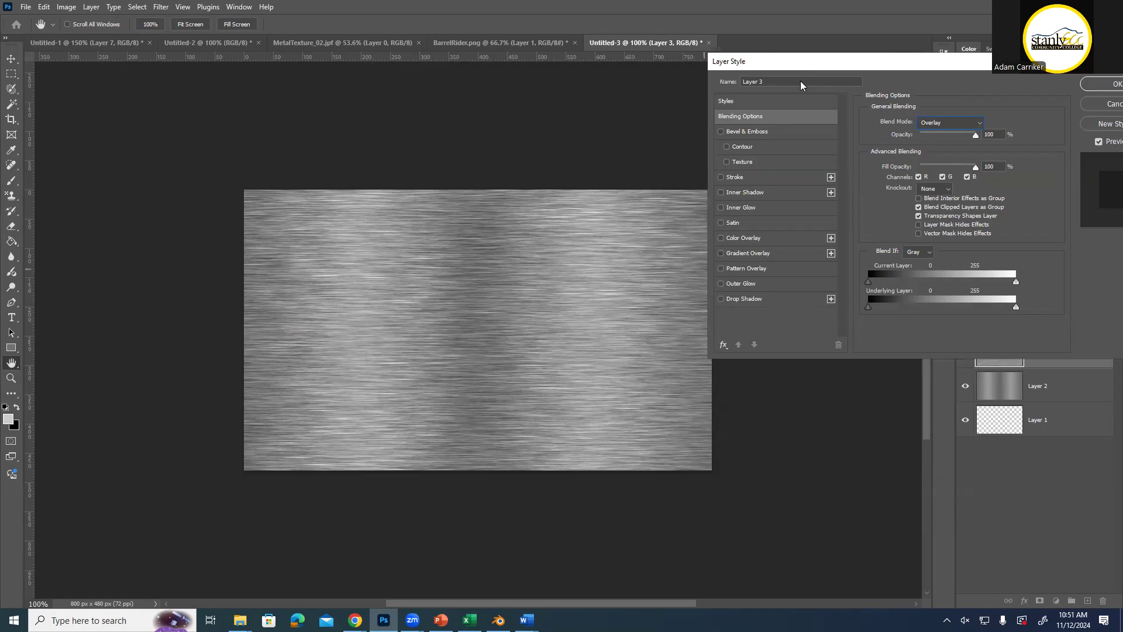
{"action": "left_click_drag", "start_coordinate": [800, 60], "coordinate": [89, 271]}
{"action": "left_click_drag", "start_coordinate": [290, 276], "coordinate": [44, 342]}
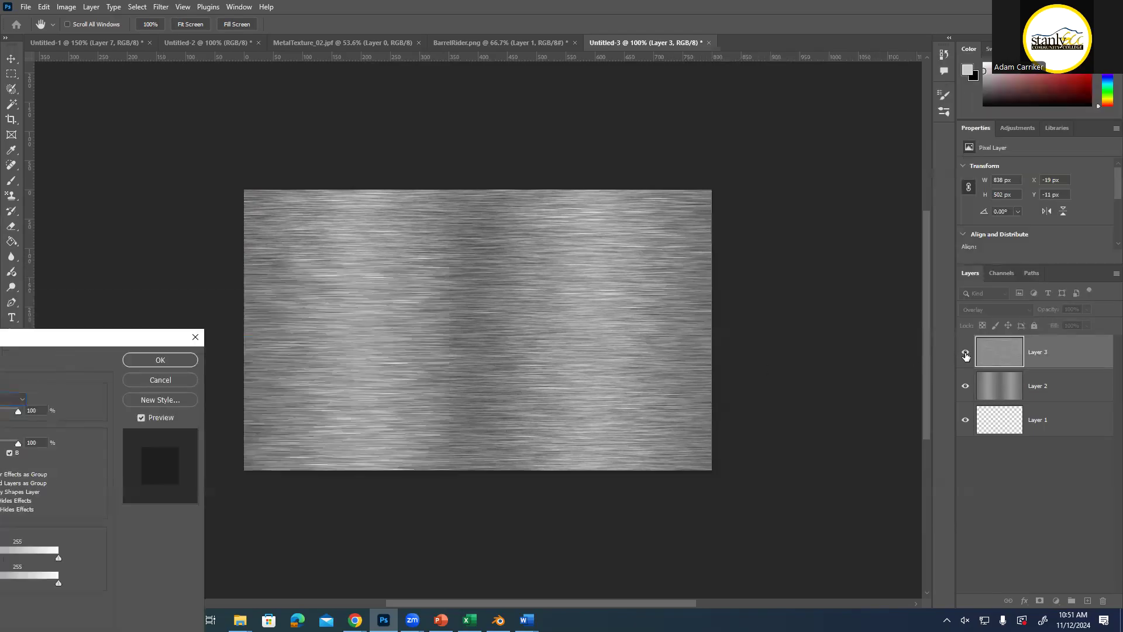
{"action": "left_click", "coordinate": [192, 360]}
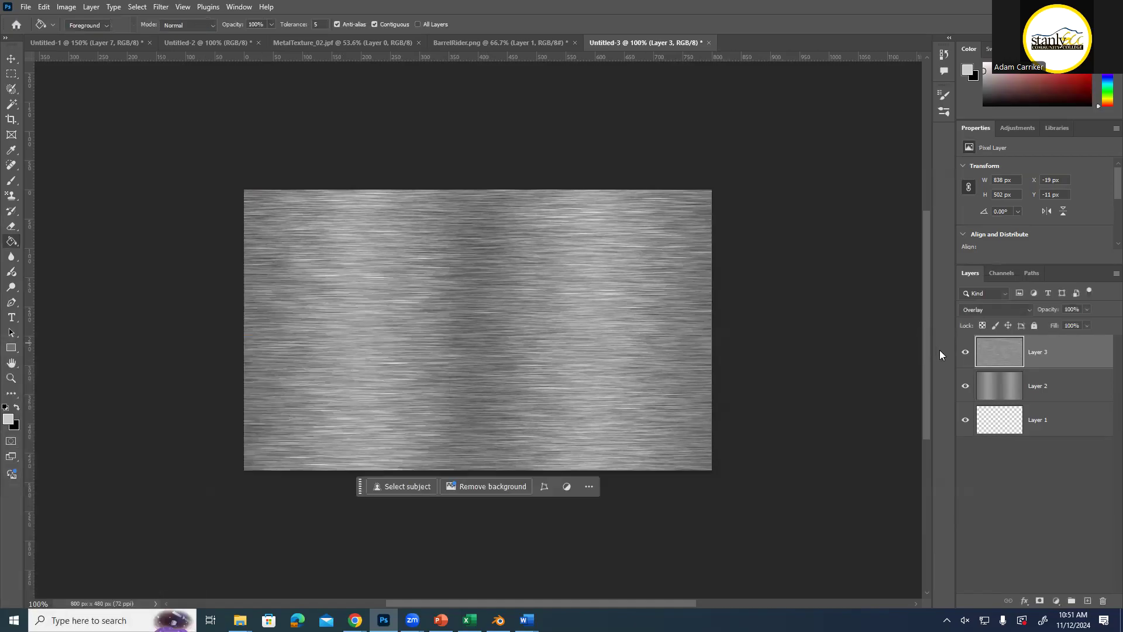
Toggle Layer 3 and Layer 2 on and off to compare them separately and blended, and hide Layer 1
{"action": "left_click", "coordinate": [966, 352]}
{"action": "left_click", "coordinate": [965, 352]}
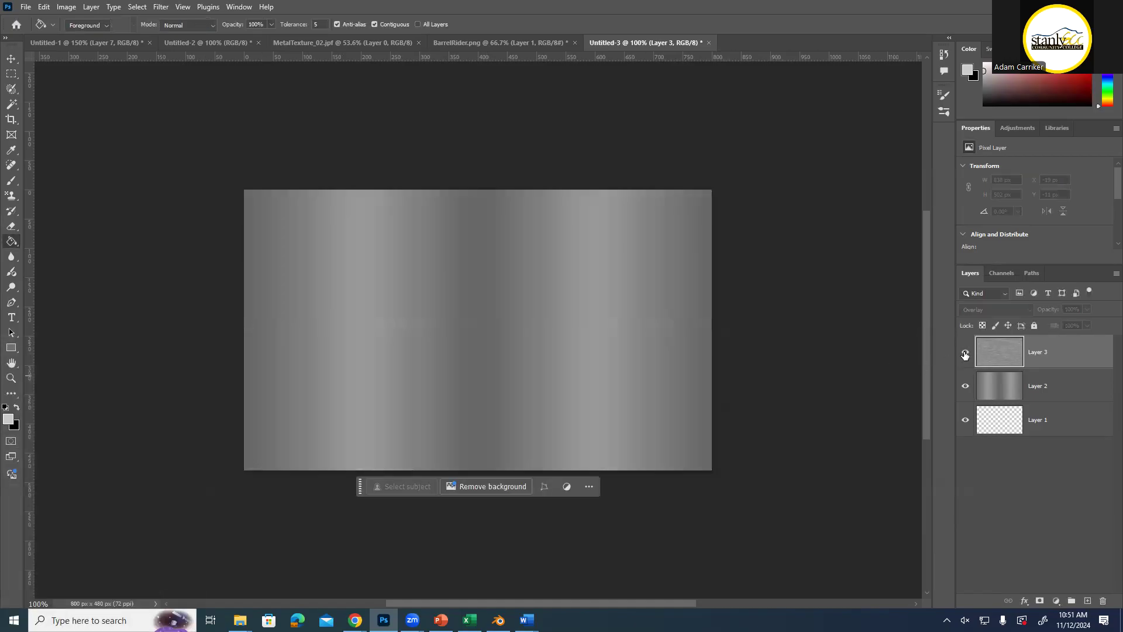
{"action": "left_click", "coordinate": [965, 385]}
{"action": "left_click", "coordinate": [964, 419]}
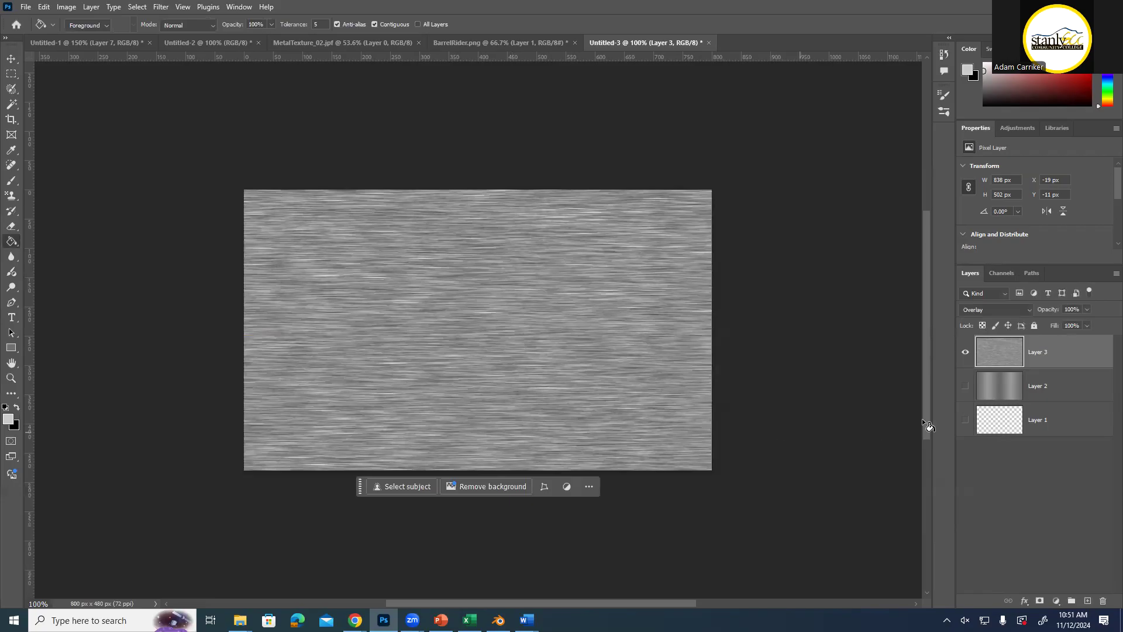
{"action": "left_click", "coordinate": [965, 387]}
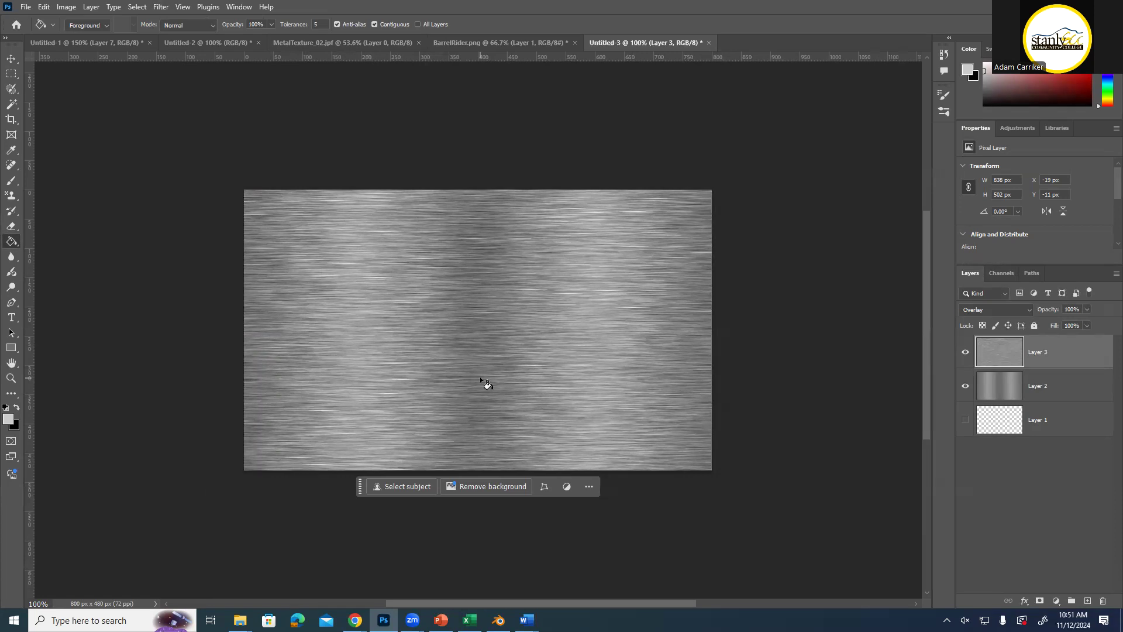
{"action": "left_click", "coordinate": [965, 385]}
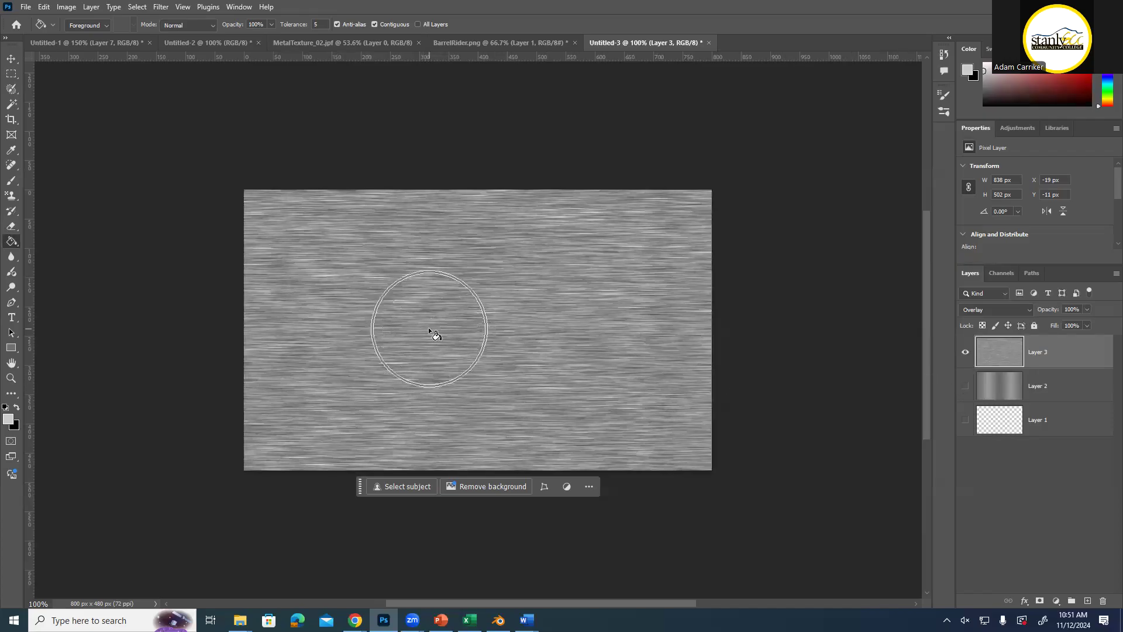
{"action": "left_click", "coordinate": [965, 386]}
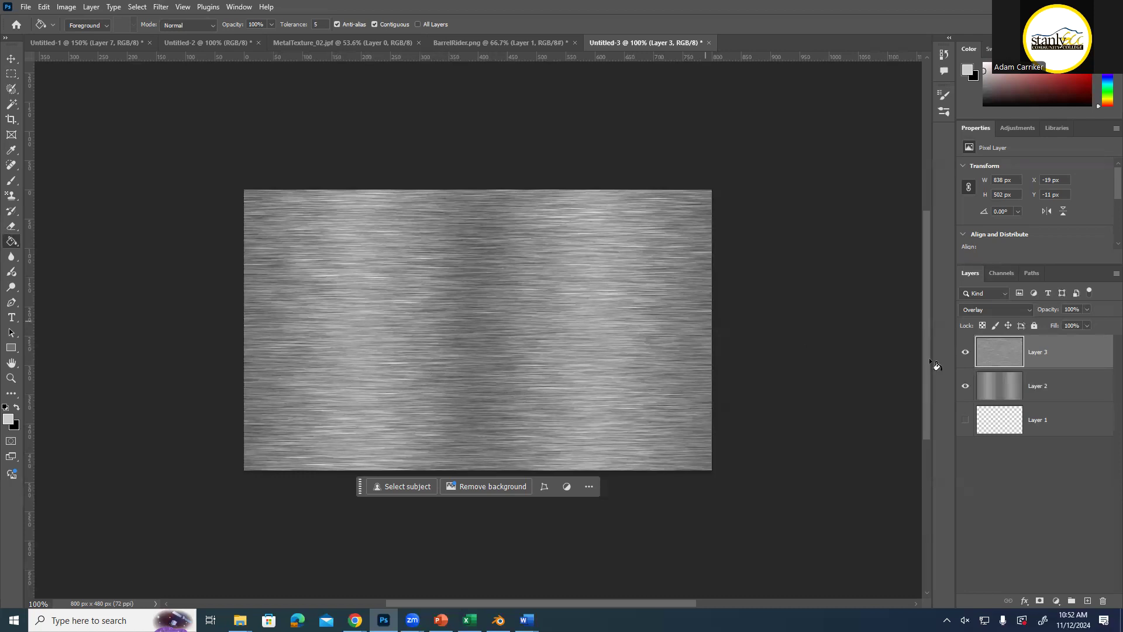
Try the Darken, Multiply and Color Burn blend modes on Layer 3, comparing Color Burn with the gradient alone
{"action": "left_click", "coordinate": [1010, 310]}
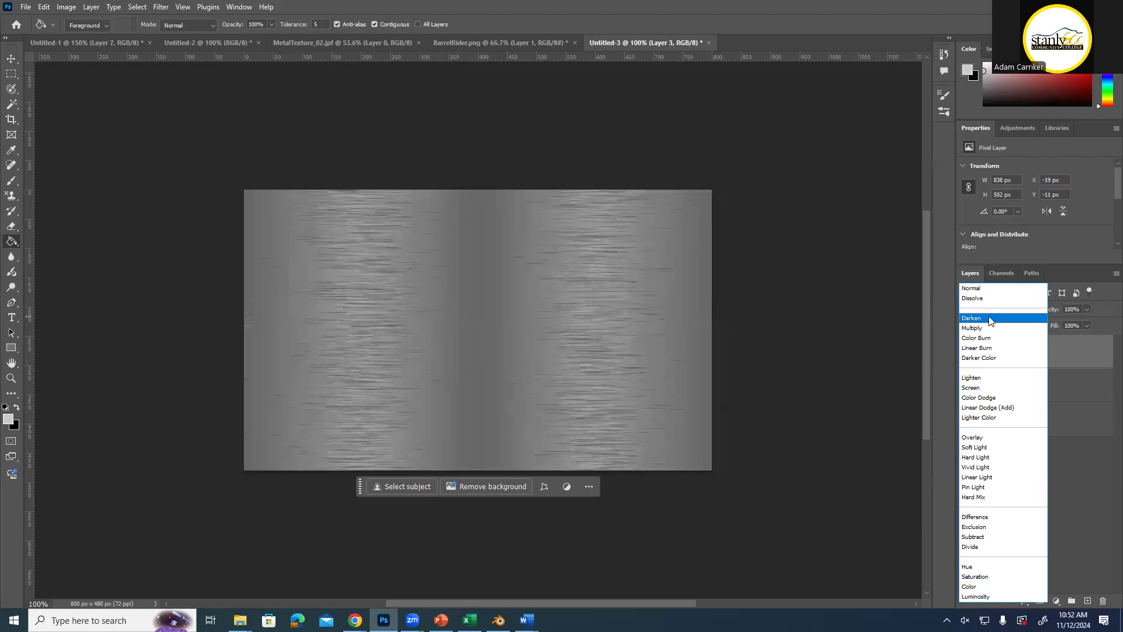
{"action": "left_click", "coordinate": [988, 319]}
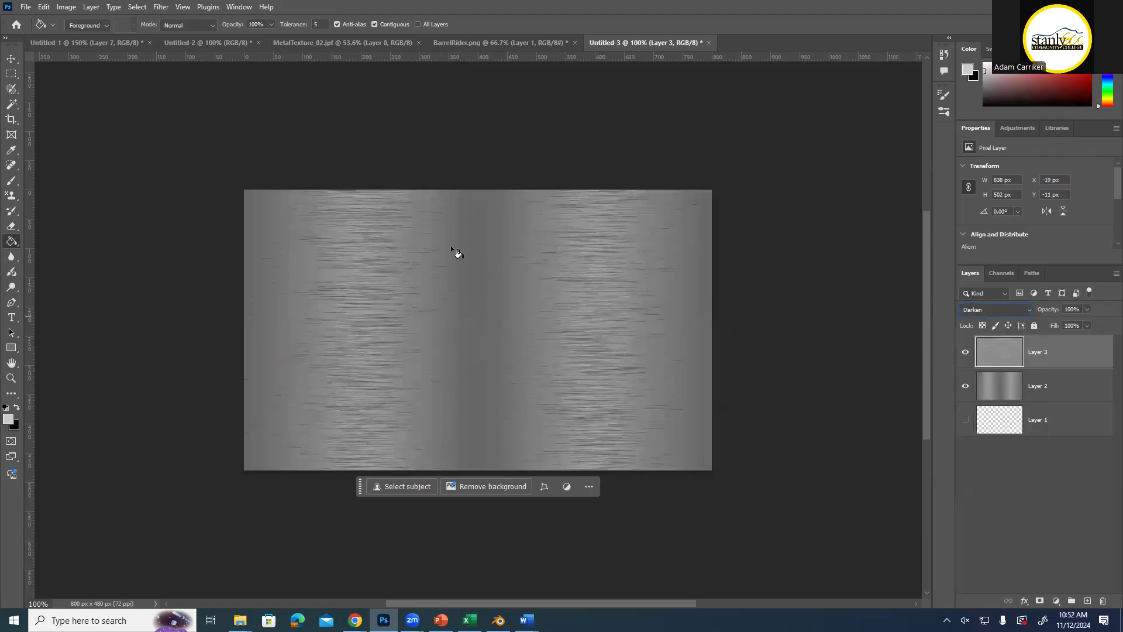
{"action": "left_click", "coordinate": [992, 311]}
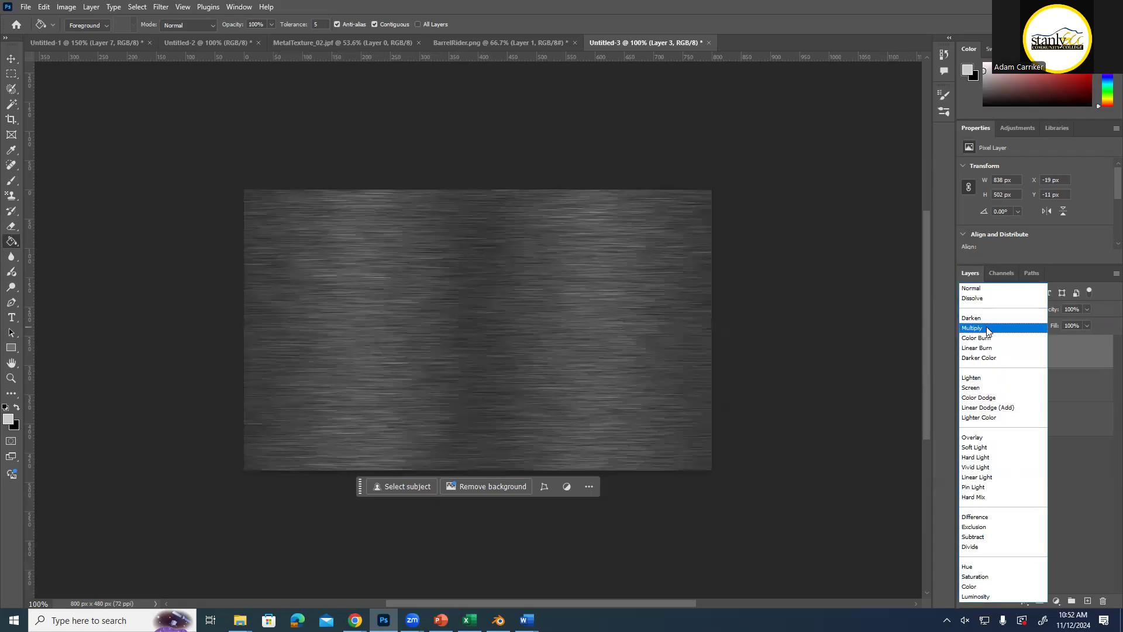
{"action": "left_click", "coordinate": [987, 330]}
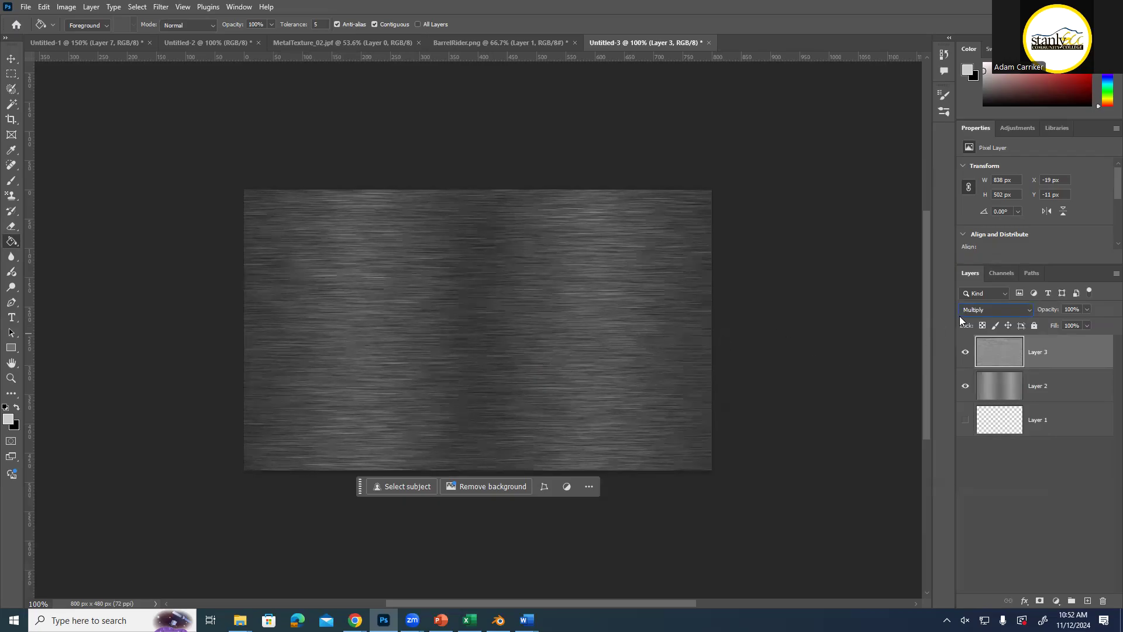
{"action": "left_click", "coordinate": [984, 309]}
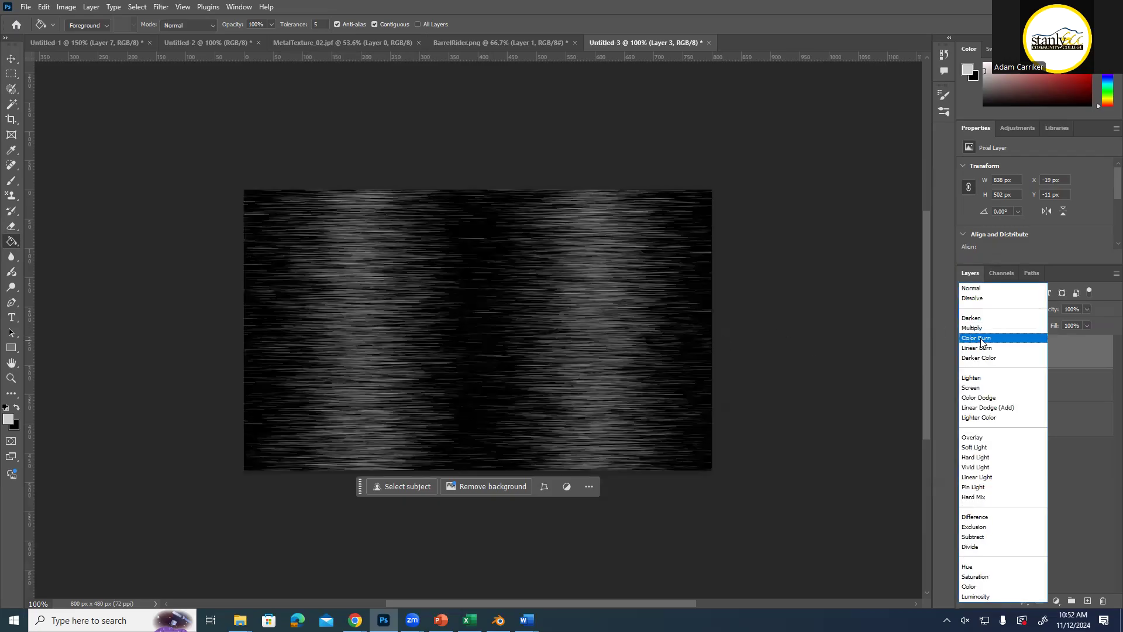
{"action": "left_click", "coordinate": [982, 338]}
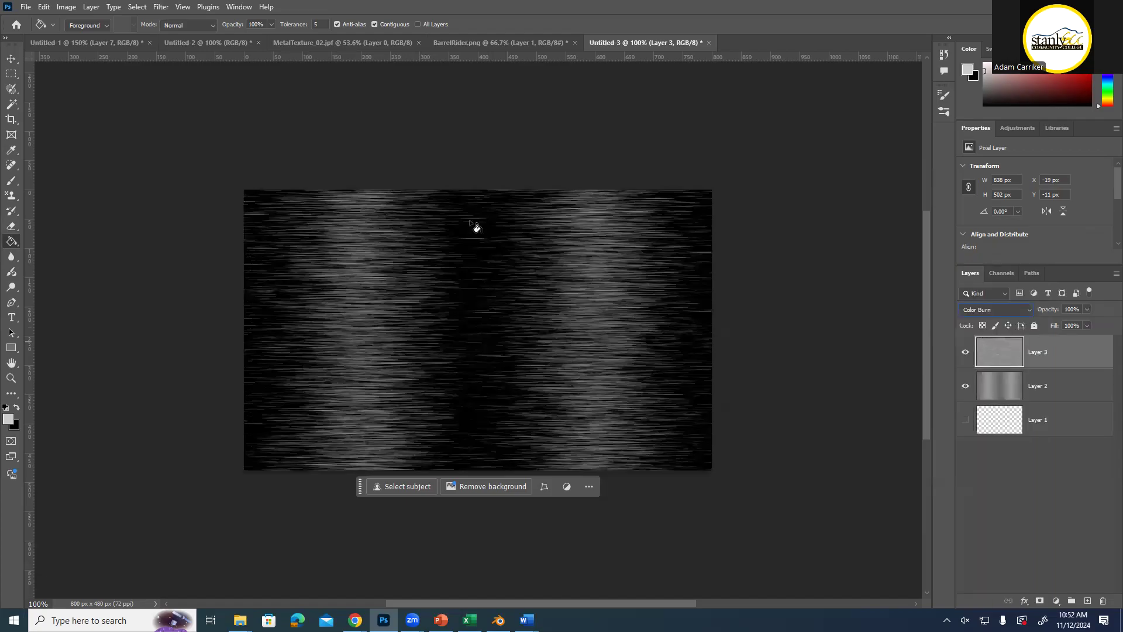
{"action": "left_click", "coordinate": [965, 352]}
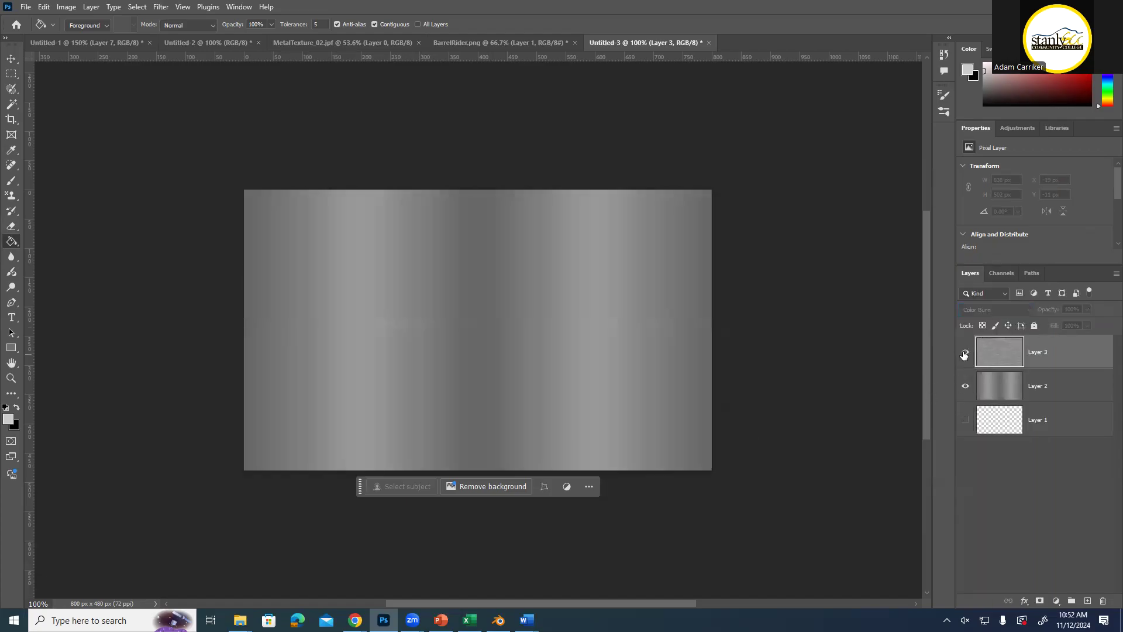
{"action": "left_click", "coordinate": [965, 352]}
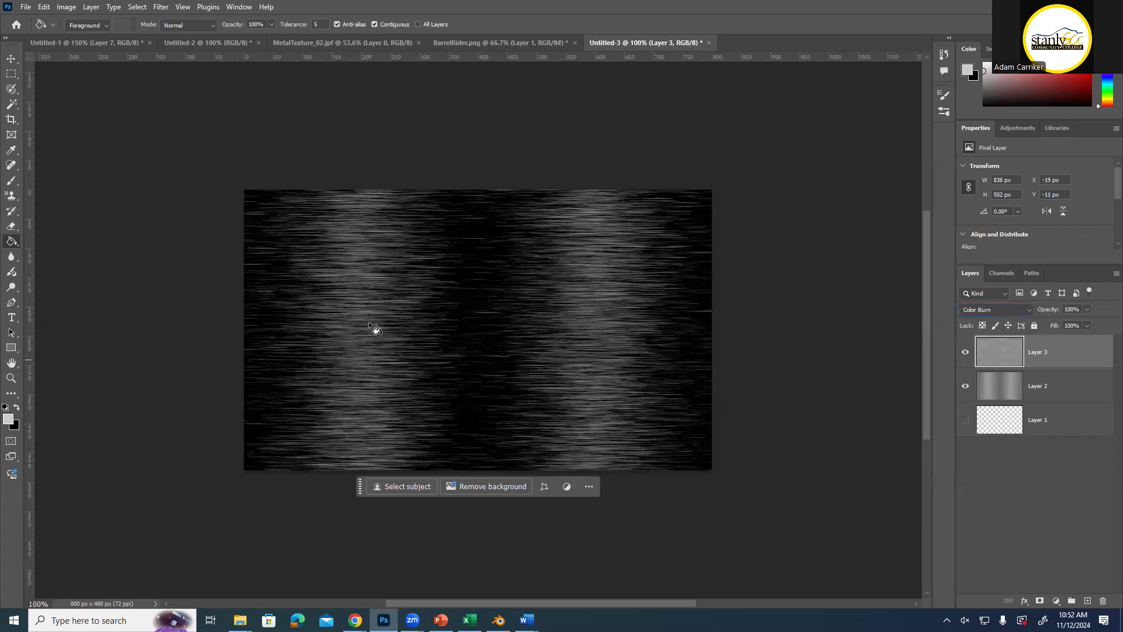
Try the Overlay and Soft Light blend modes on Layer 3 to compare their metal effect
{"action": "left_click", "coordinate": [990, 309]}
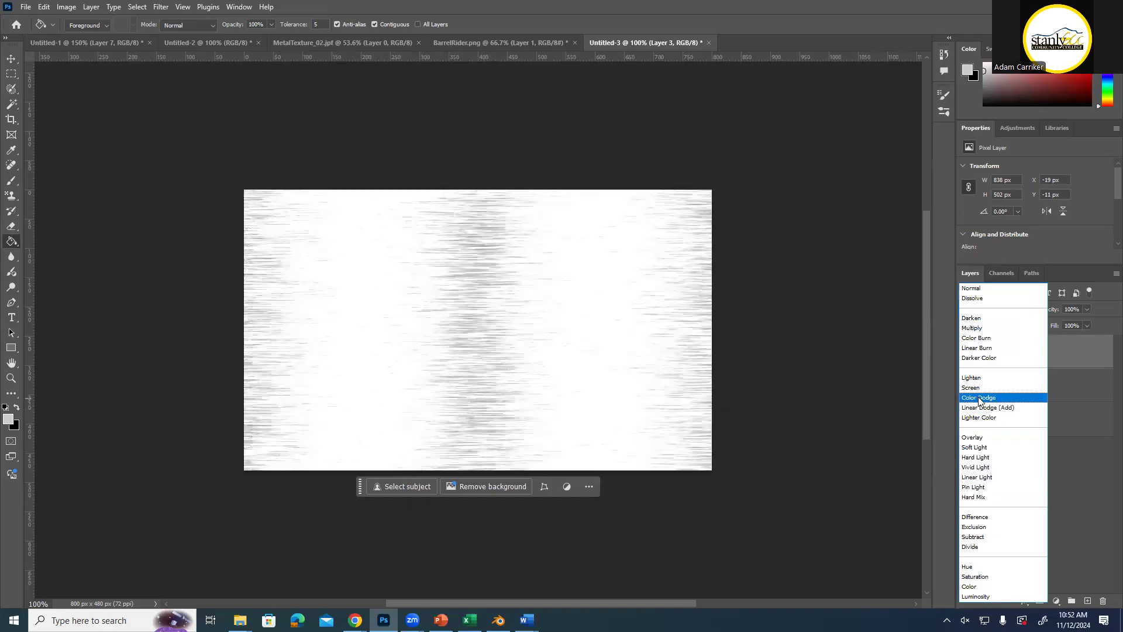
{"action": "left_click", "coordinate": [982, 440]}
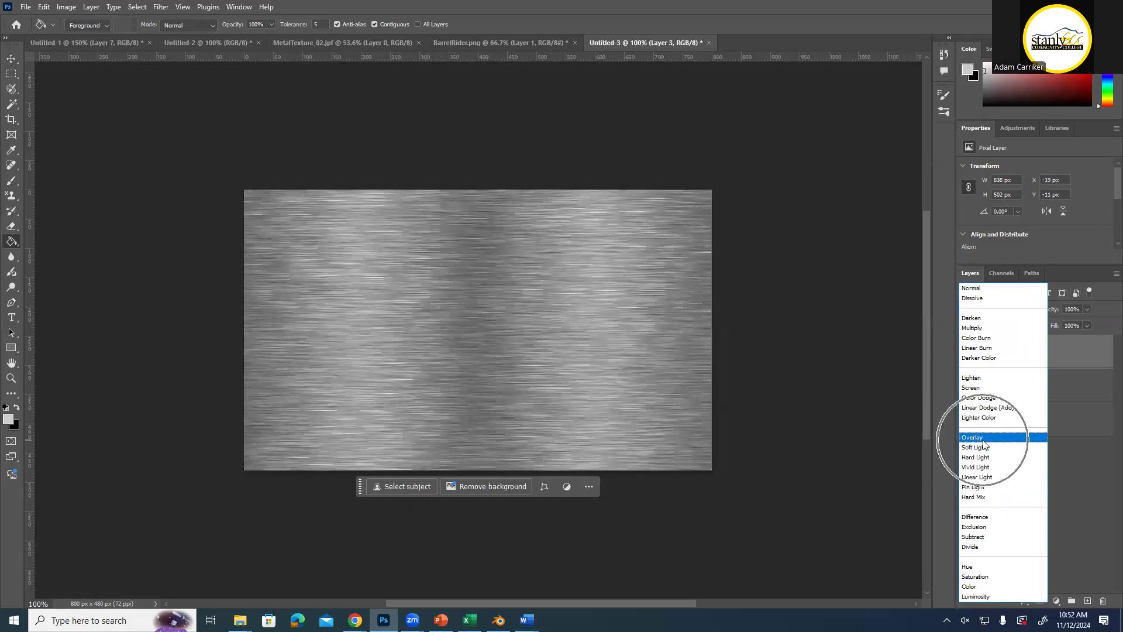
{"action": "left_click", "coordinate": [988, 306]}
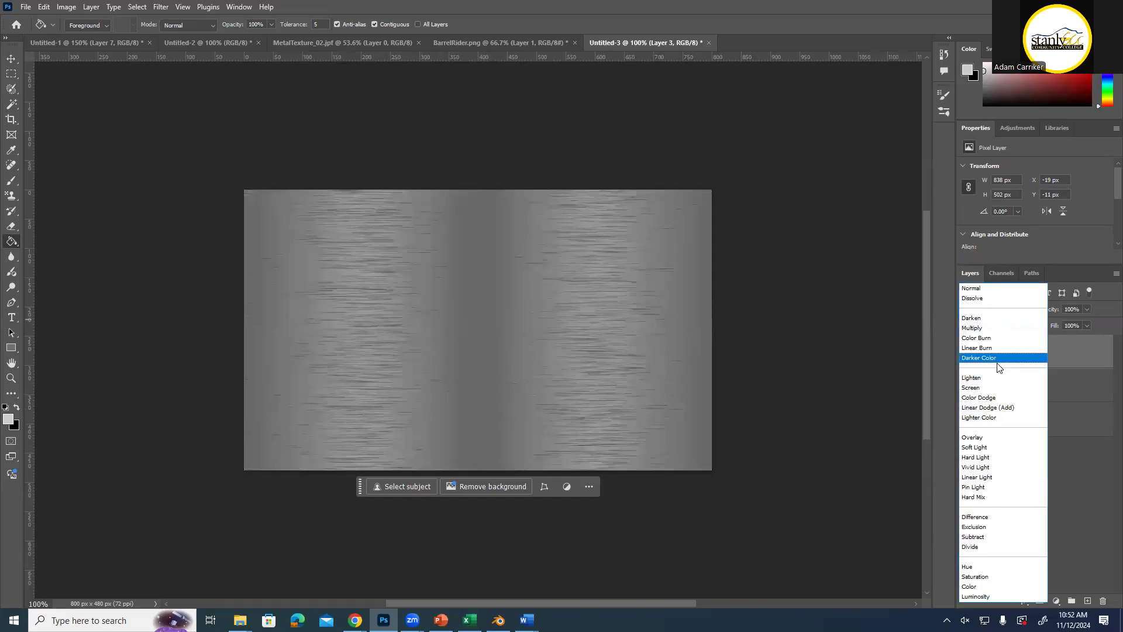
{"action": "left_click", "coordinate": [989, 448]}
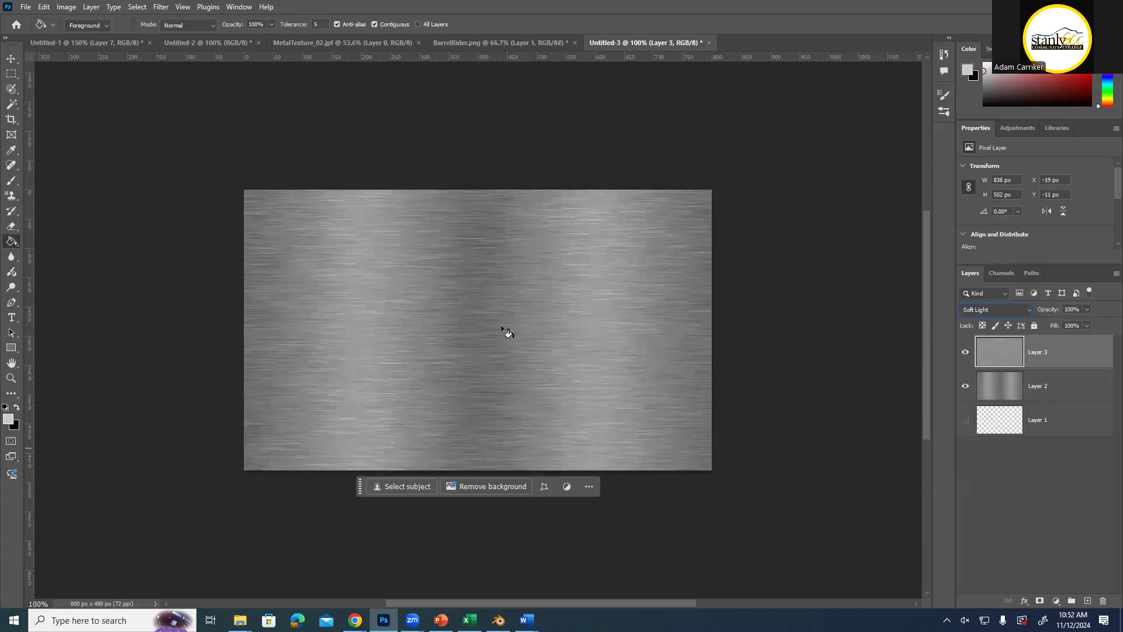
Try the Dissolve blend mode on Layer 3 at reduced opacities of 26% and 79%
{"action": "left_click", "coordinate": [1014, 310]}
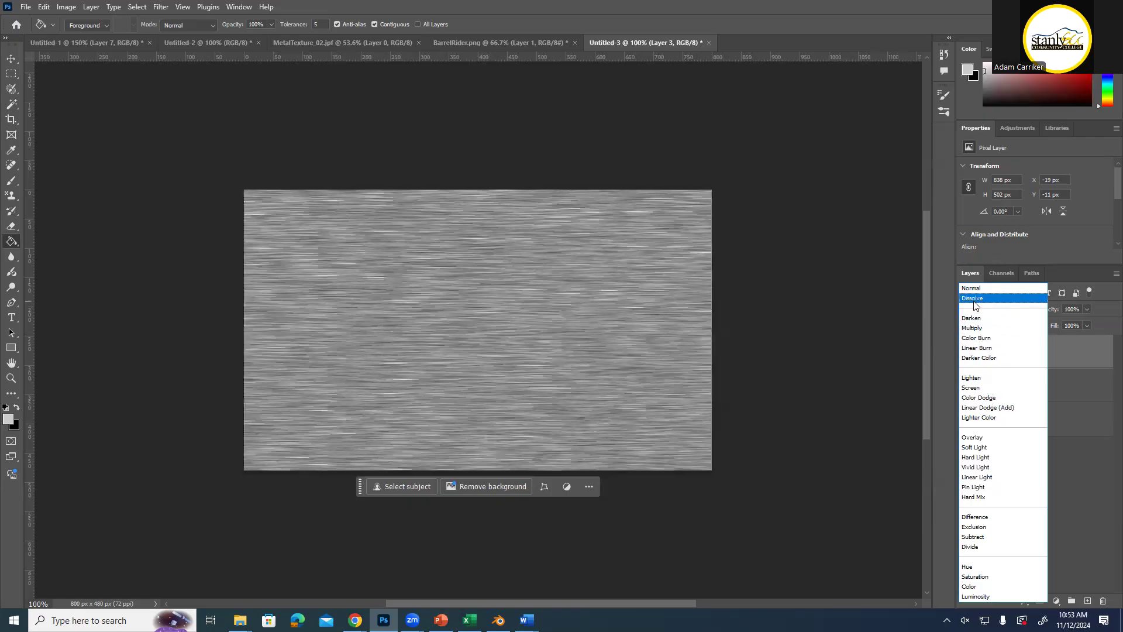
{"action": "left_click", "coordinate": [974, 299]}
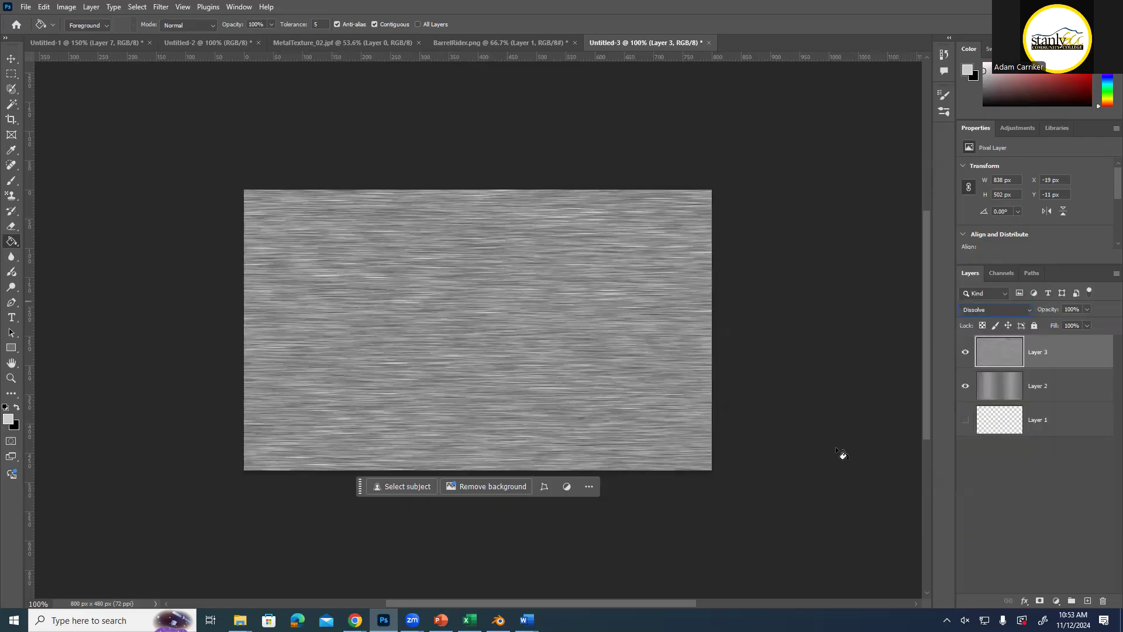
{"action": "left_click", "coordinate": [1086, 309]}
{"action": "left_click_drag", "start_coordinate": [1052, 326], "coordinate": [1046, 326]}
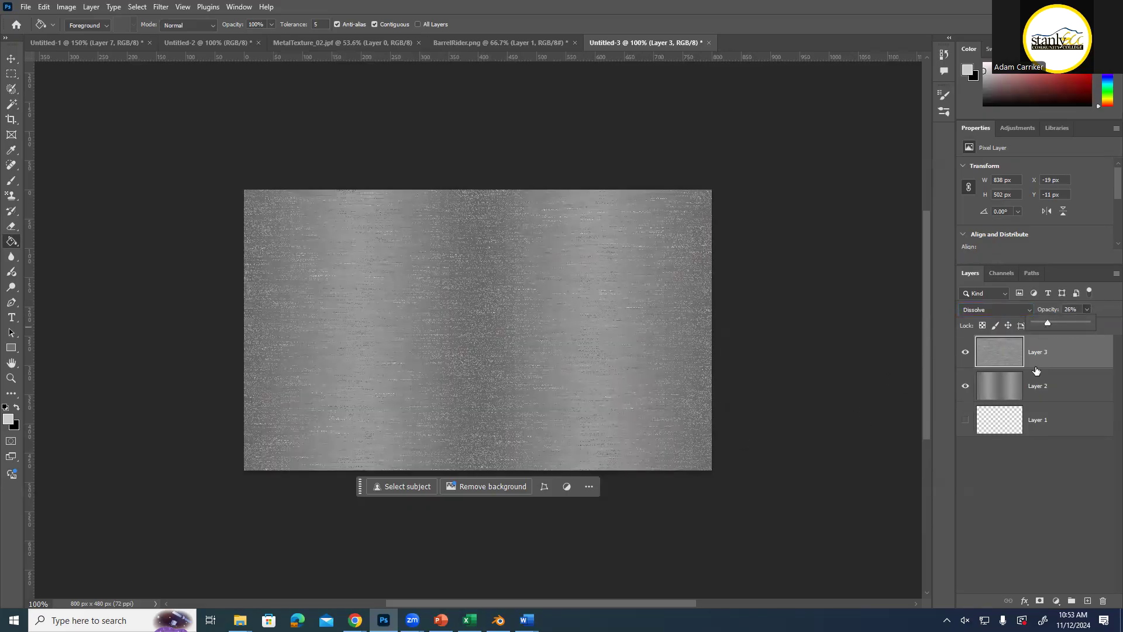
{"action": "left_click_drag", "start_coordinate": [1072, 326], "coordinate": [1077, 325]}
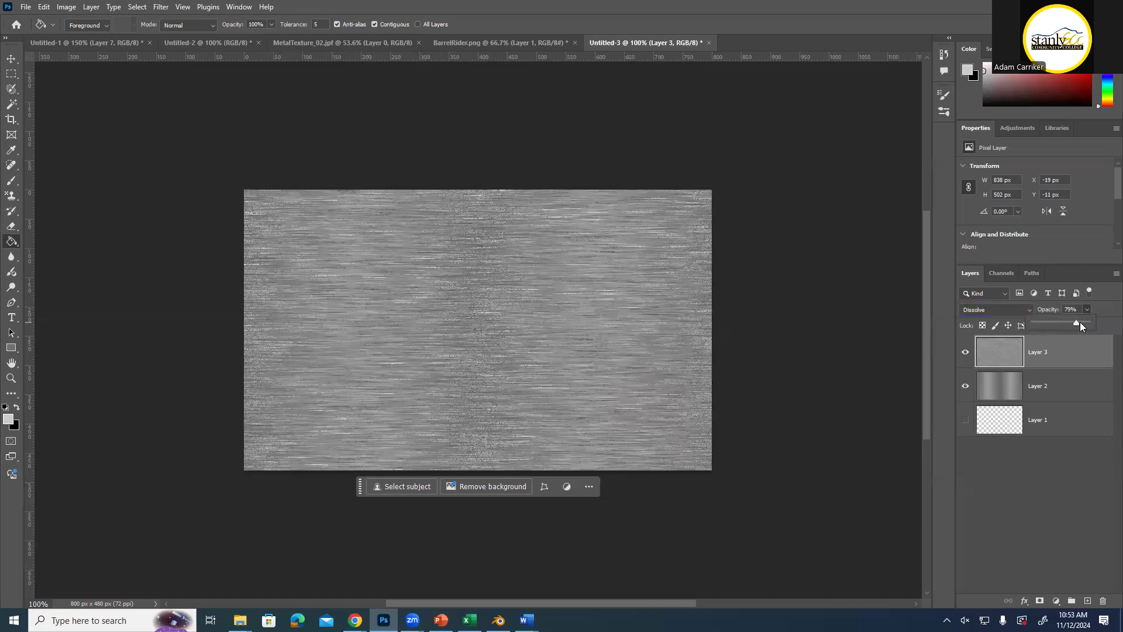
Return Layer 3 to 100% opacity and the Overlay blend mode
{"action": "left_click_drag", "start_coordinate": [1080, 323], "coordinate": [1091, 323]}
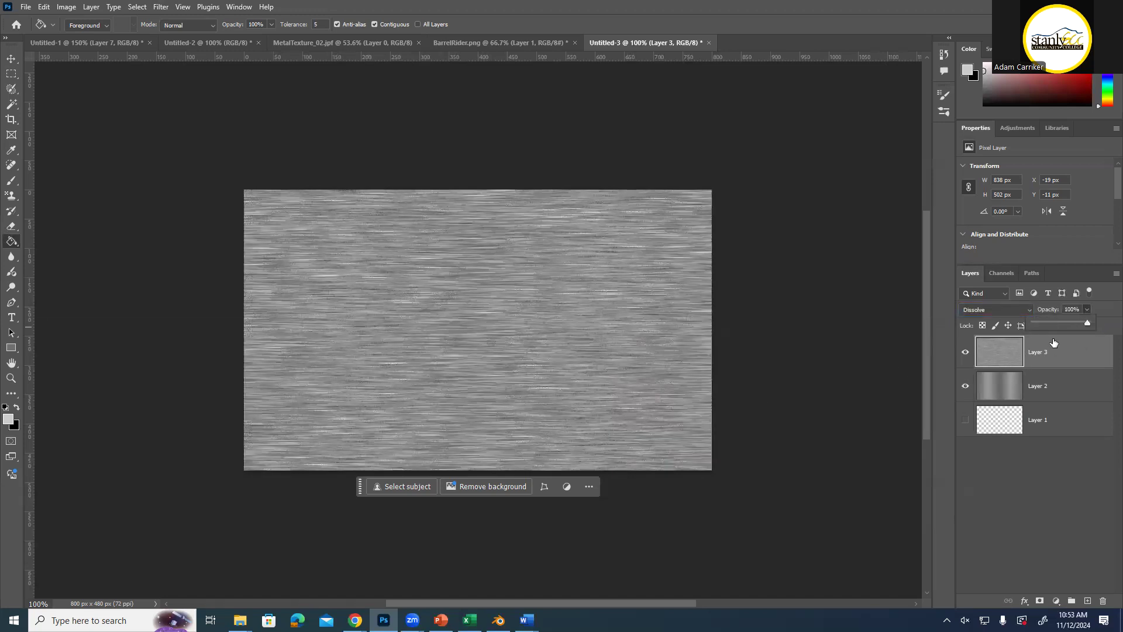
{"action": "left_click", "coordinate": [1001, 310]}
{"action": "left_click", "coordinate": [977, 439]}
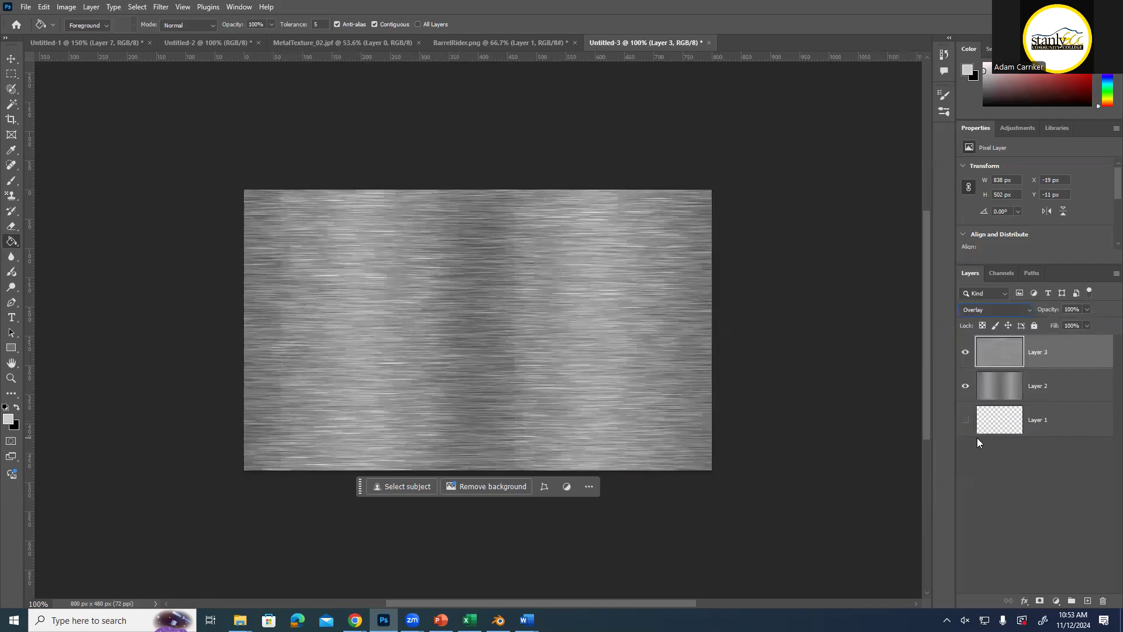
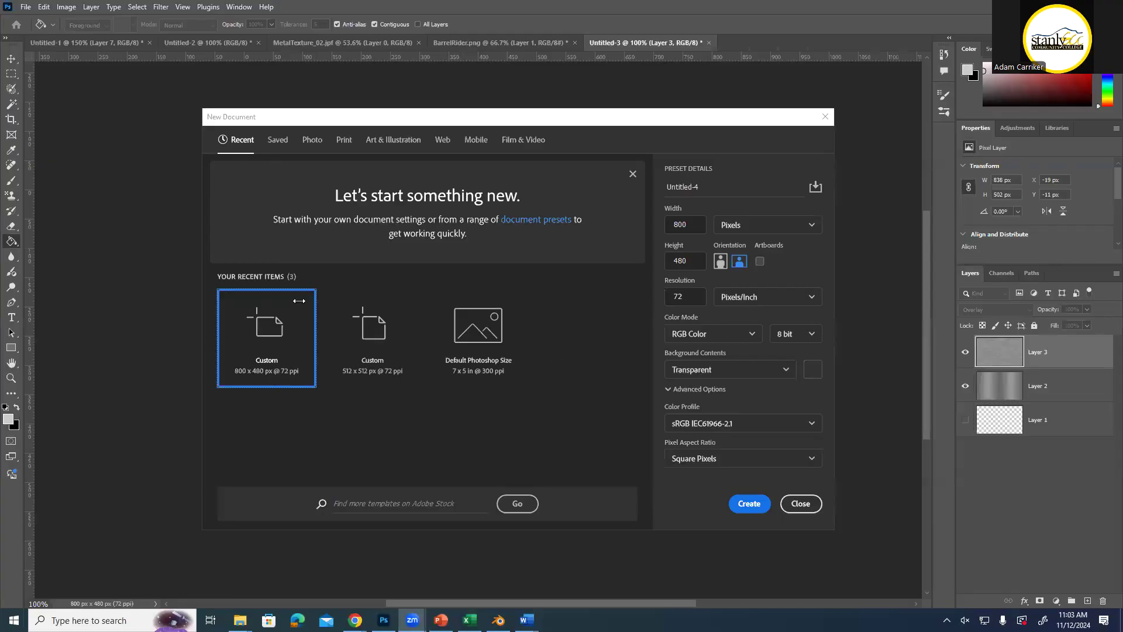
Set the new document's width and height to 48 pixels each
{"action": "left_click", "coordinate": [686, 227]}
{"action": "type", "text": "48"}
{"action": "key", "text": "Tab"}
{"action": "type", "text": "48"}
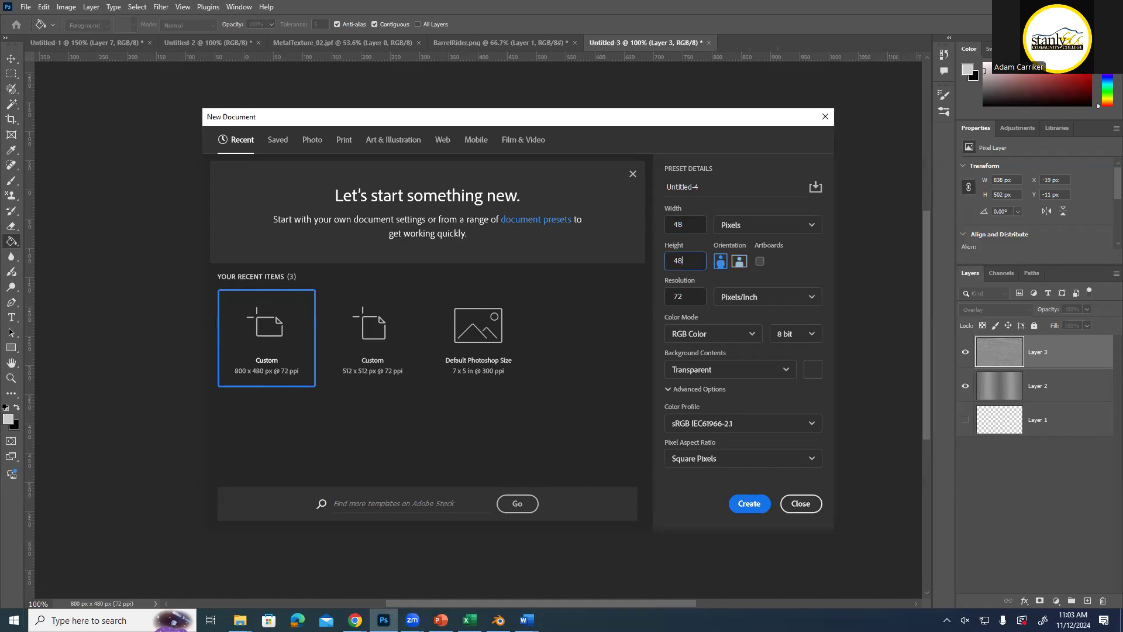
Create a new transparent document 96 px wide and 96 px high at 72 pixels/inch
{"action": "left_click", "coordinate": [689, 221]}
{"action": "type", "text": "96"}
{"action": "key", "text": "Tab"}
{"action": "type", "text": "96"}
{"action": "left_click", "coordinate": [749, 503]}
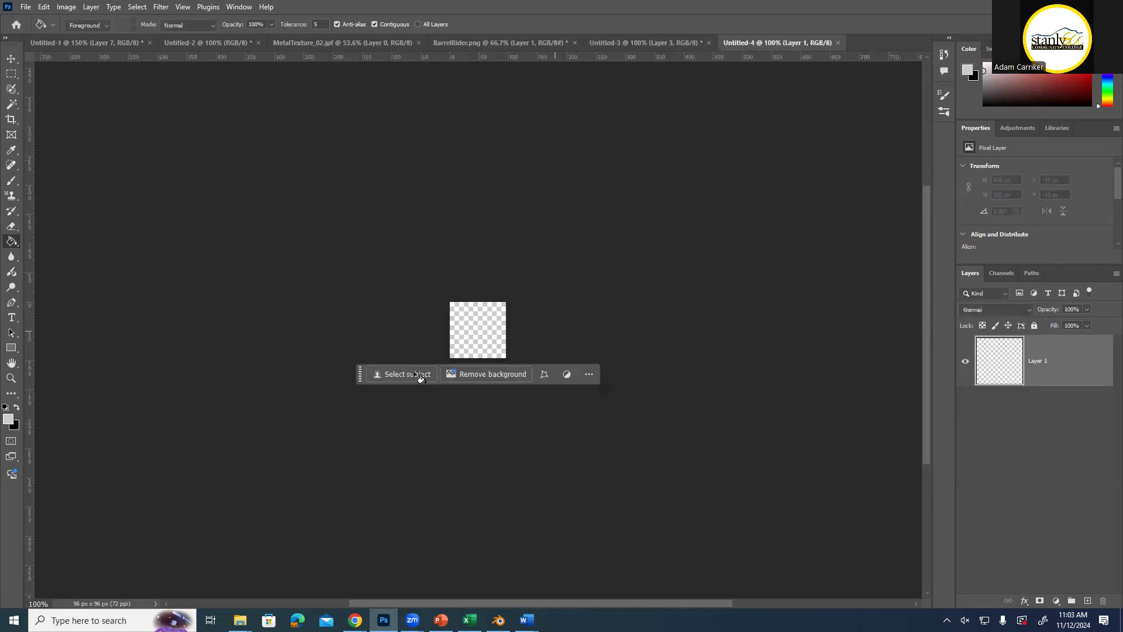
Try filling the empty layer with the light grey foreground colour using the Paint Bucket, and undo the fill
{"action": "scroll", "coordinate": [475, 334], "scroll_direction": "up", "scroll_amount": 5}
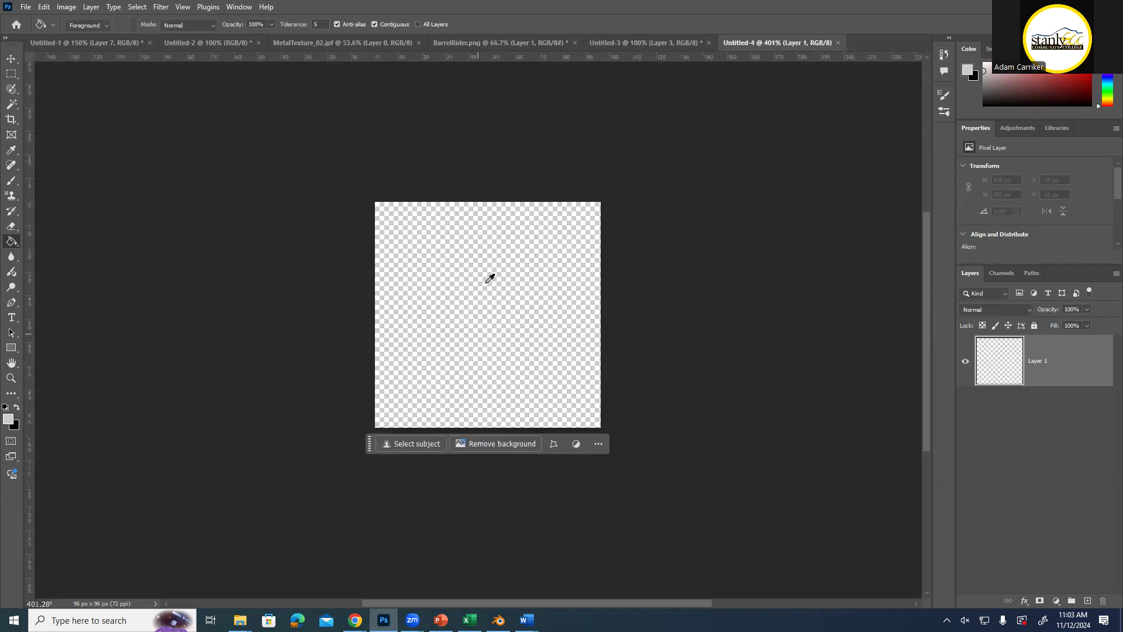
{"action": "scroll", "coordinate": [486, 308], "scroll_direction": "up", "scroll_amount": 2}
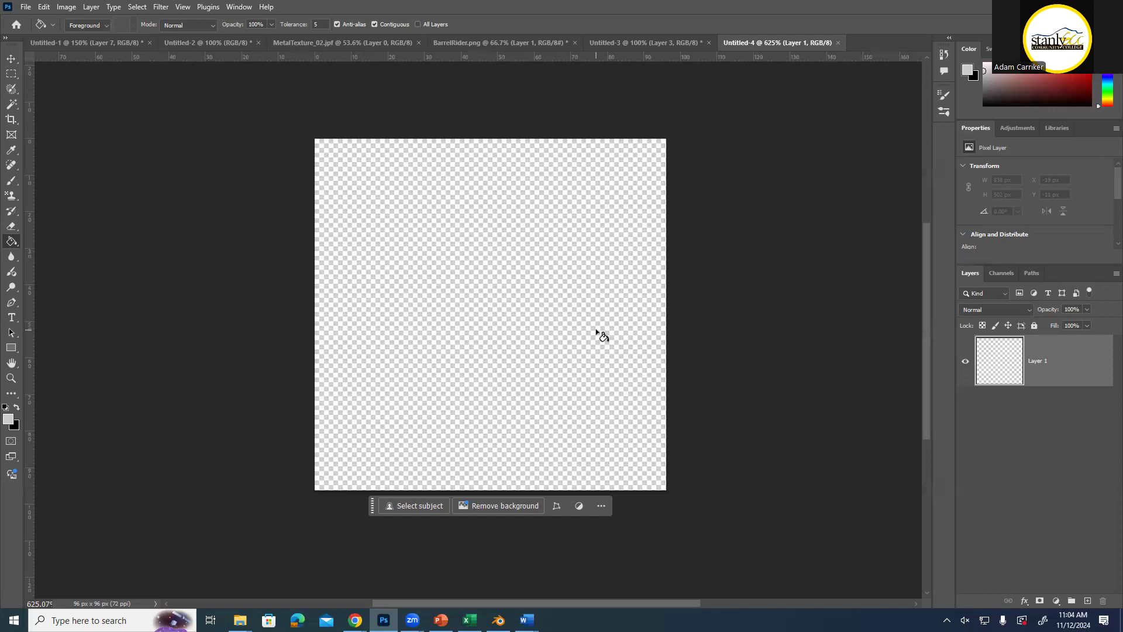
{"action": "left_click", "coordinate": [510, 316]}
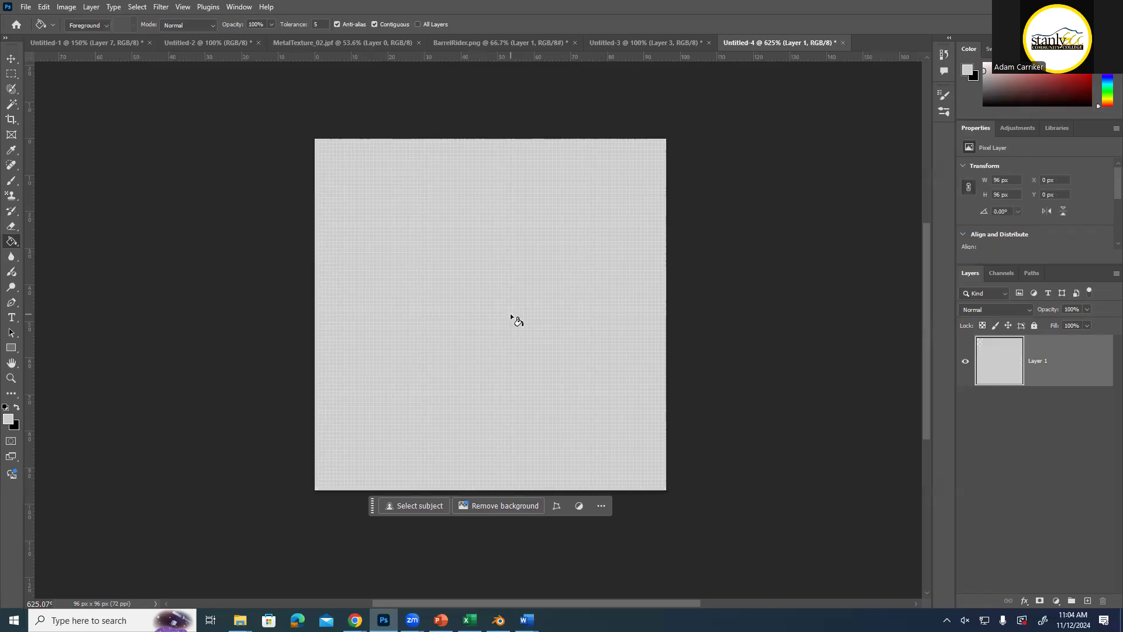
{"action": "key", "text": "ctrl+z"}
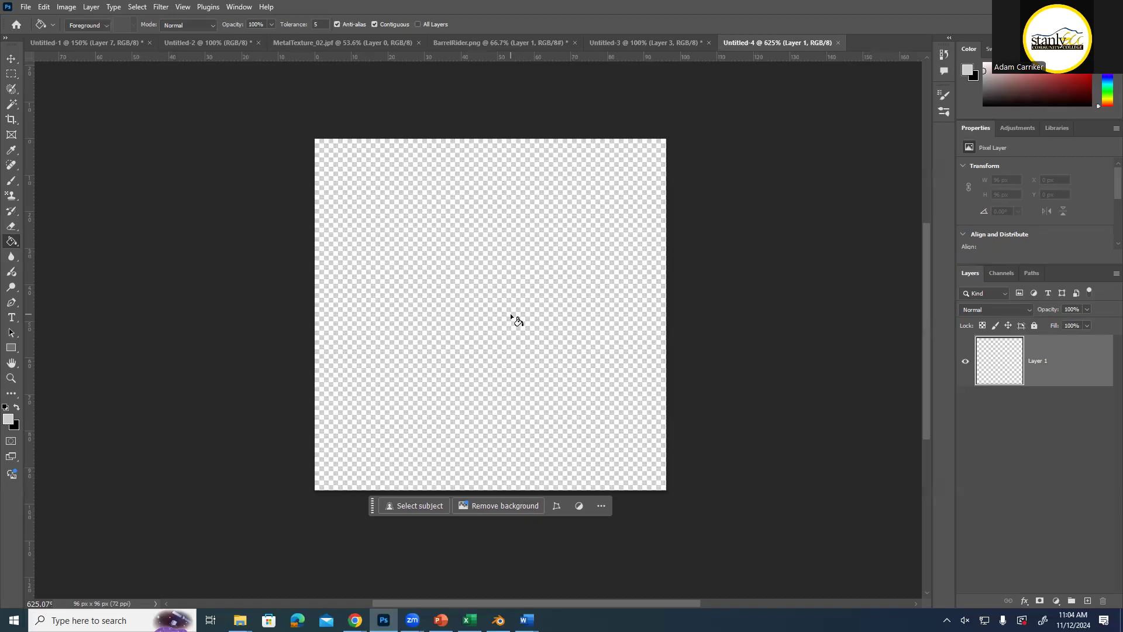
{"action": "scroll", "coordinate": [509, 313], "scroll_direction": "up", "scroll_amount": 1}
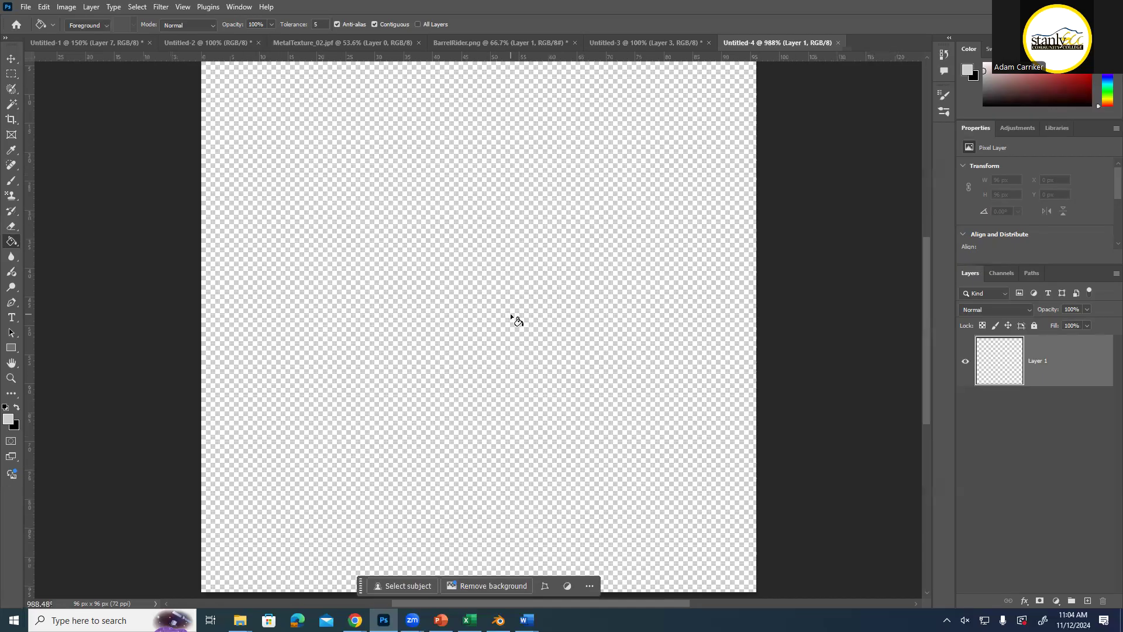
{"action": "scroll", "coordinate": [510, 313], "scroll_direction": "down", "scroll_amount": 6}
{"action": "scroll", "coordinate": [508, 331], "scroll_direction": "up", "scroll_amount": 5}
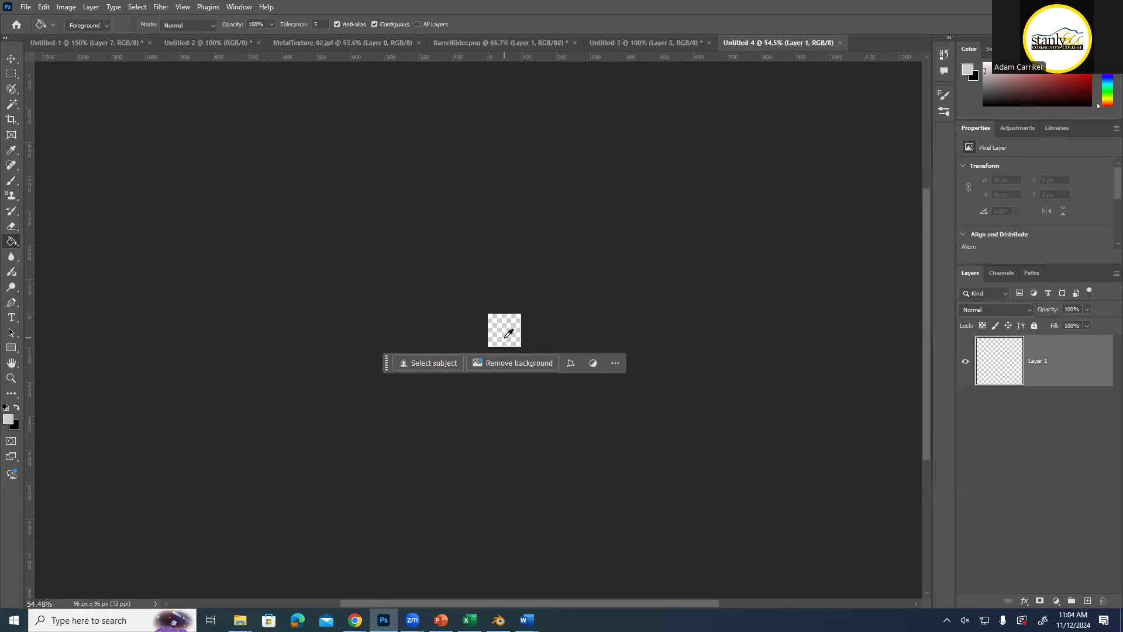
{"action": "scroll", "coordinate": [508, 332], "scroll_direction": "up", "scroll_amount": 1}
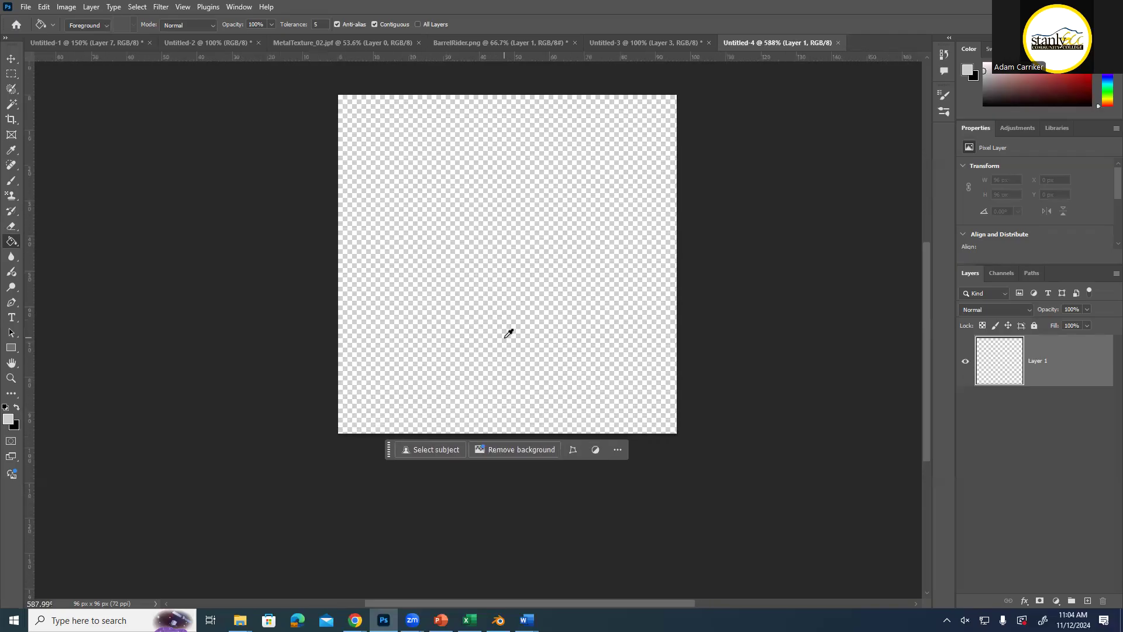
{"action": "scroll", "coordinate": [509, 333], "scroll_direction": "up", "scroll_amount": 2}
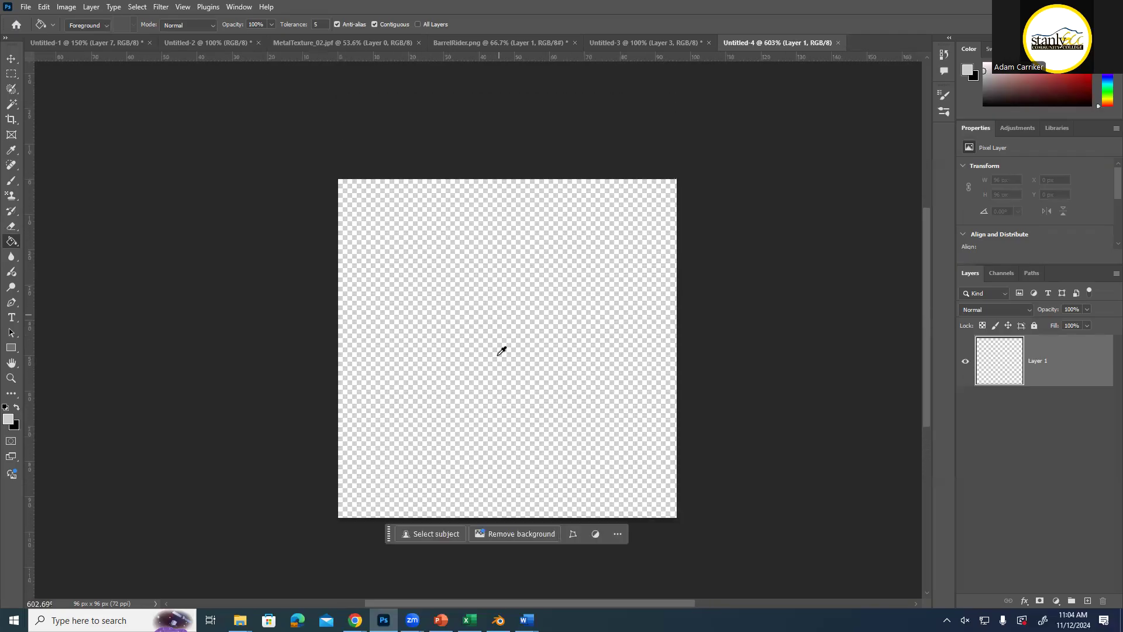
{"action": "scroll", "coordinate": [504, 356], "scroll_direction": "down", "scroll_amount": 1}
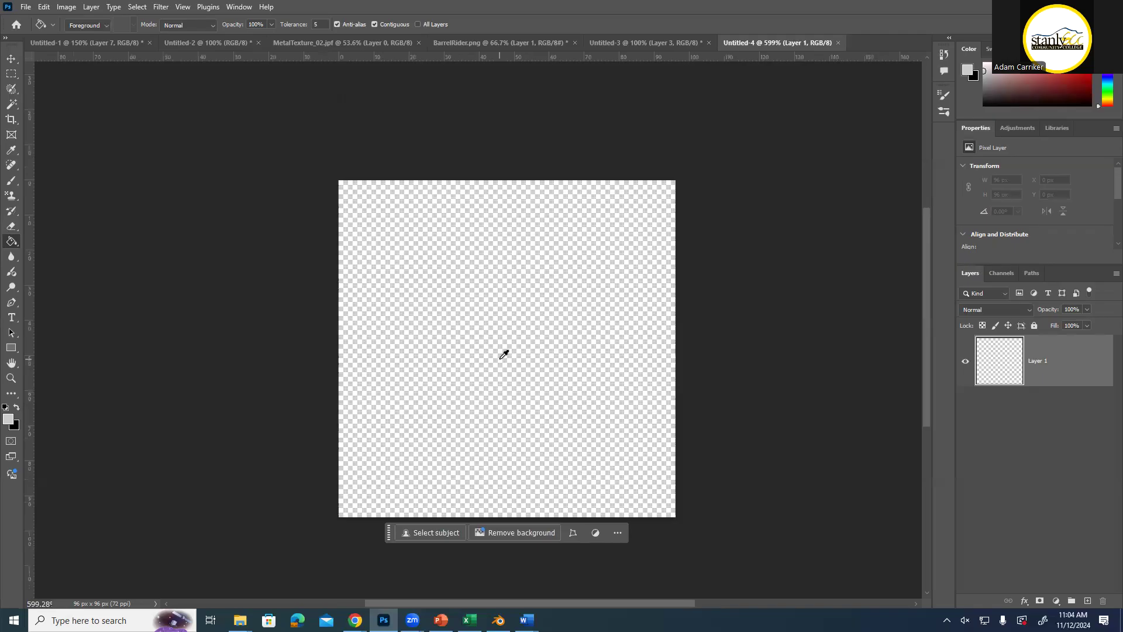
{"action": "scroll", "coordinate": [492, 356], "scroll_direction": "up", "scroll_amount": 1}
{"action": "scroll", "coordinate": [486, 363], "scroll_direction": "down", "scroll_amount": 2}
{"action": "scroll", "coordinate": [486, 363], "scroll_direction": "down", "scroll_amount": 2}
{"action": "scroll", "coordinate": [487, 362], "scroll_direction": "up", "scroll_amount": 5}
{"action": "scroll", "coordinate": [488, 371], "scroll_direction": "down", "scroll_amount": 2}
{"action": "scroll", "coordinate": [487, 371], "scroll_direction": "down", "scroll_amount": 3}
{"action": "scroll", "coordinate": [488, 370], "scroll_direction": "up", "scroll_amount": 2}
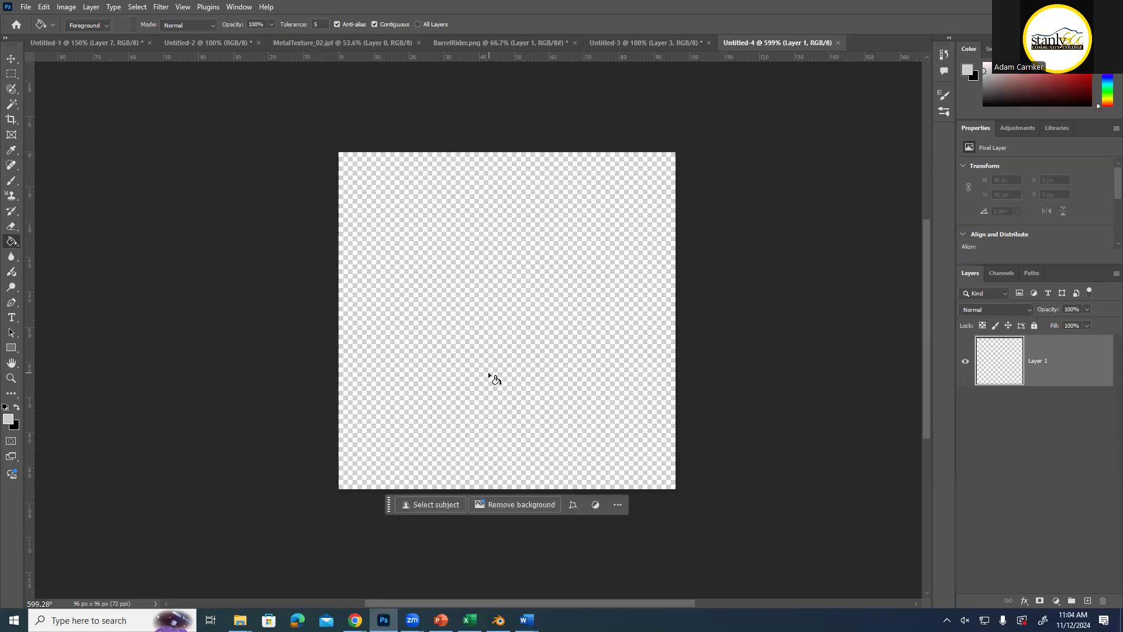
{"action": "scroll", "coordinate": [493, 322], "scroll_direction": "down", "scroll_amount": 2}
{"action": "scroll", "coordinate": [493, 321], "scroll_direction": "up", "scroll_amount": 2}
{"action": "scroll", "coordinate": [493, 321], "scroll_direction": "down", "scroll_amount": 1}
{"action": "scroll", "coordinate": [494, 325], "scroll_direction": "left", "scroll_amount": 2}
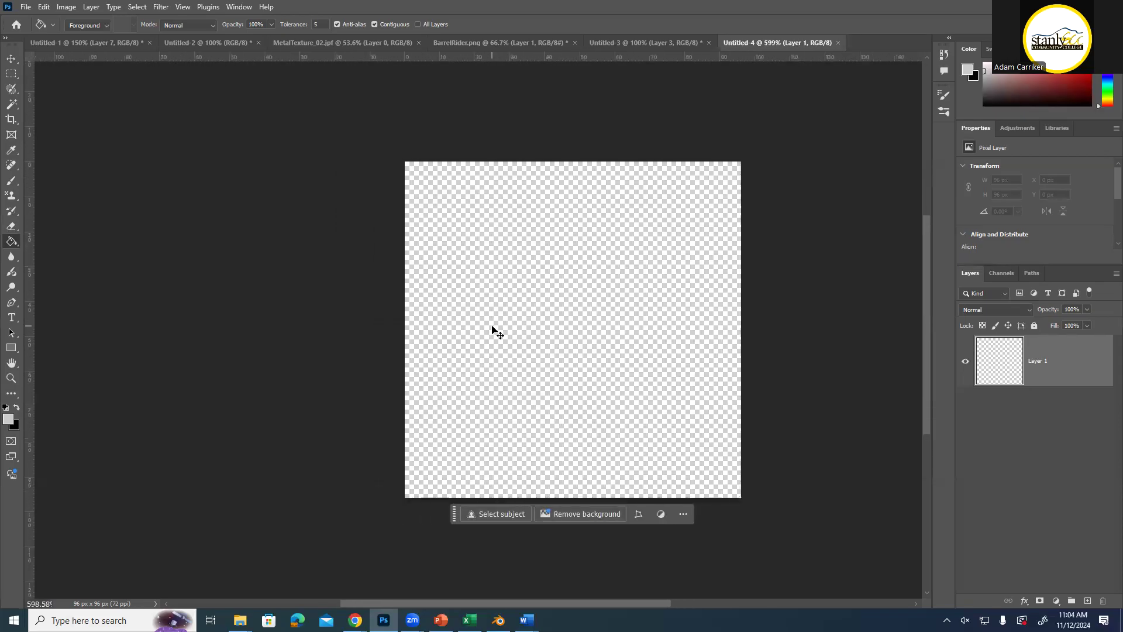
{"action": "scroll", "coordinate": [493, 327], "scroll_direction": "right", "scroll_amount": 3}
{"action": "scroll", "coordinate": [492, 338], "scroll_direction": "right", "scroll_amount": 2}
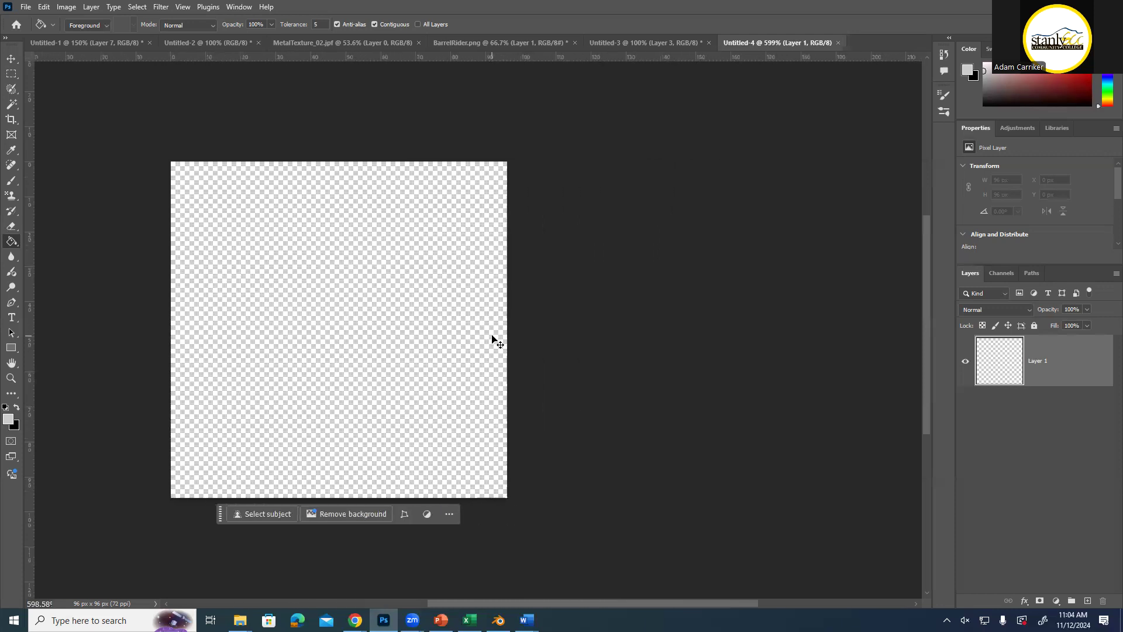
{"action": "scroll", "coordinate": [492, 337], "scroll_direction": "left", "scroll_amount": 3}
{"action": "scroll", "coordinate": [492, 337], "scroll_direction": "left", "scroll_amount": 2}
{"action": "scroll", "coordinate": [491, 338], "scroll_direction": "right", "scroll_amount": 2}
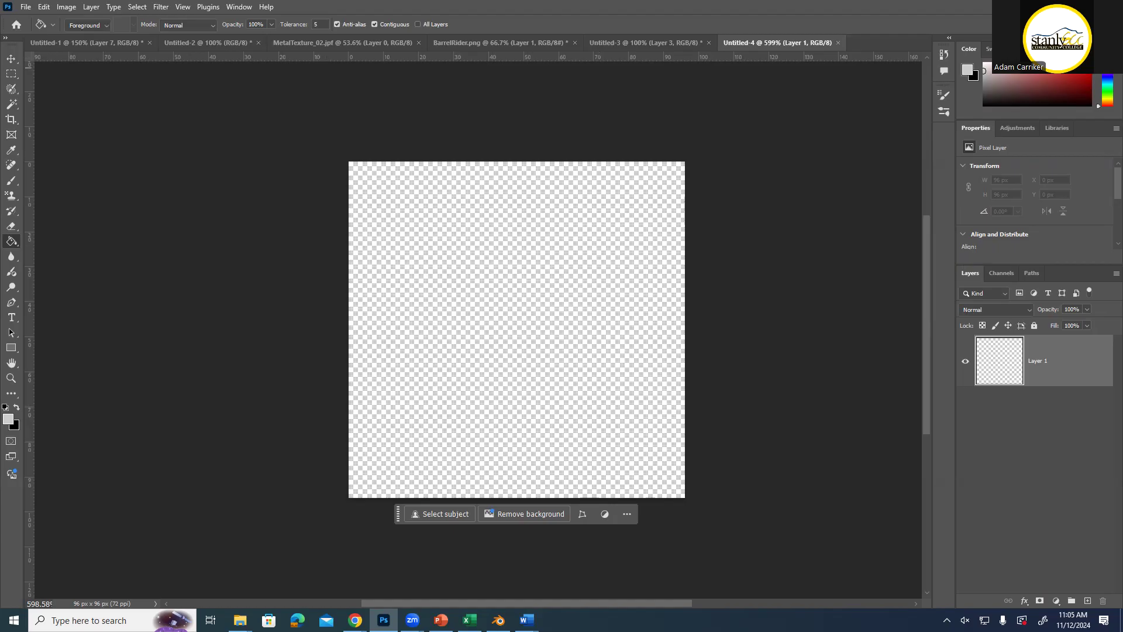
Switch to Chrome to view the diamond plate colour reference, and return to Photoshop
{"action": "key", "text": "alt+Tab"}
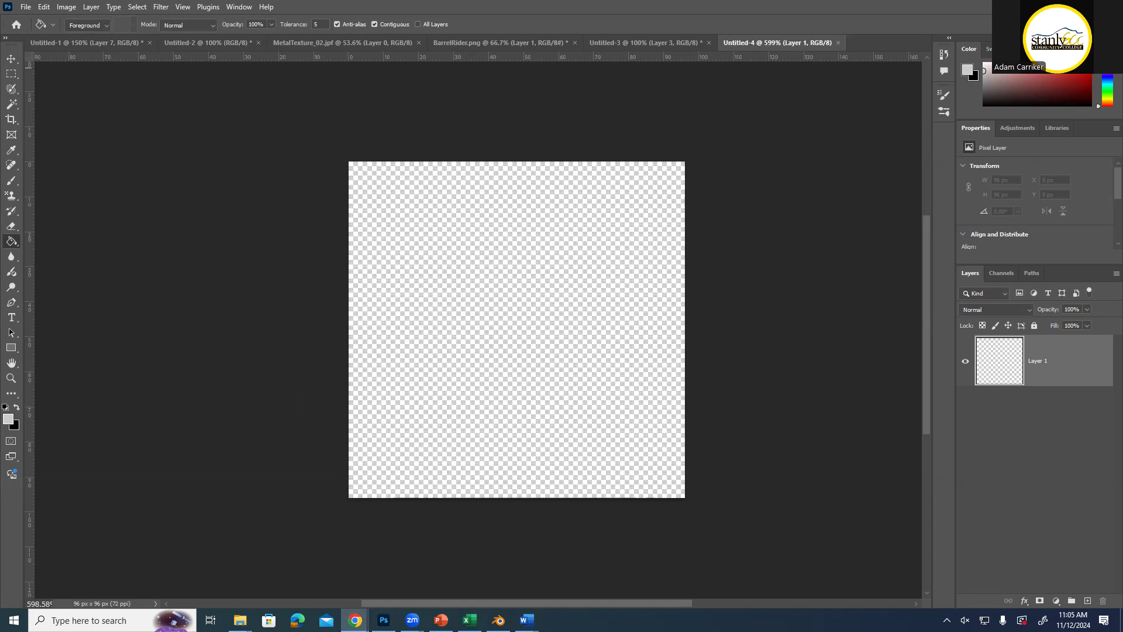
{"action": "key", "text": "alt+Tab"}
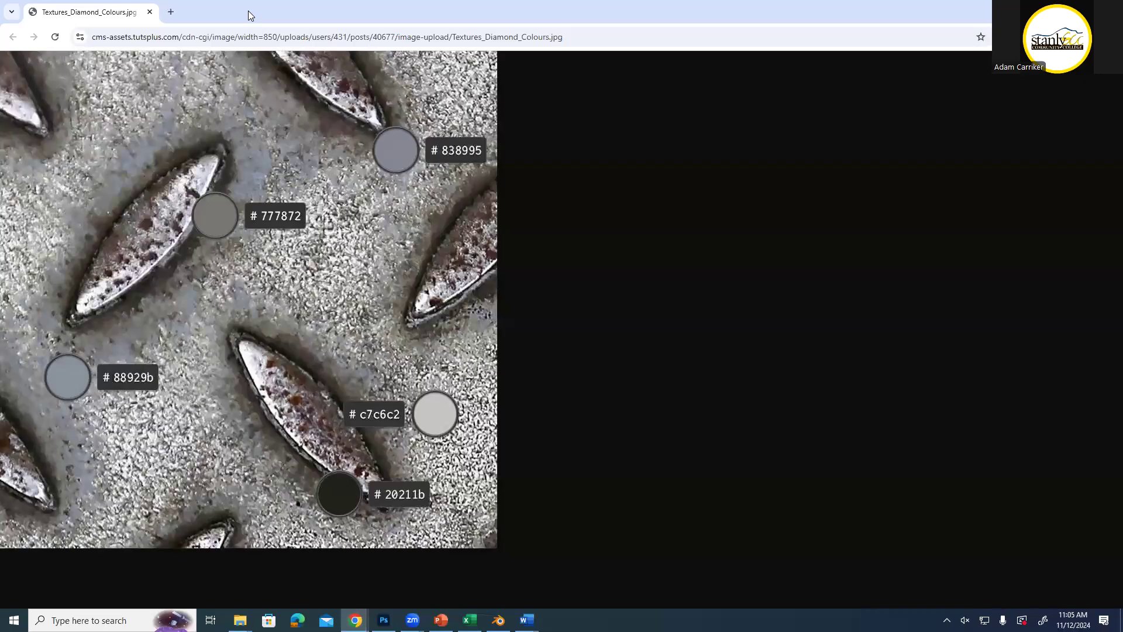
{"action": "key", "text": "alt+Tab"}
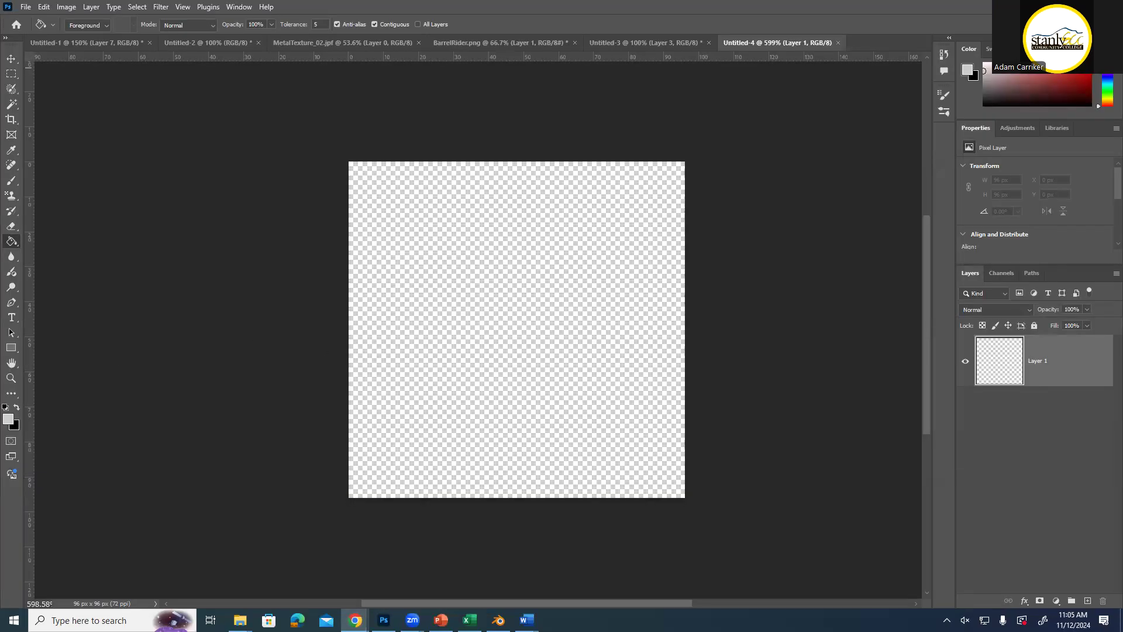
Set up the Brush tool with the Hard Round tip at 1 px and make black the foreground colour
{"action": "left_click", "coordinate": [12, 182]}
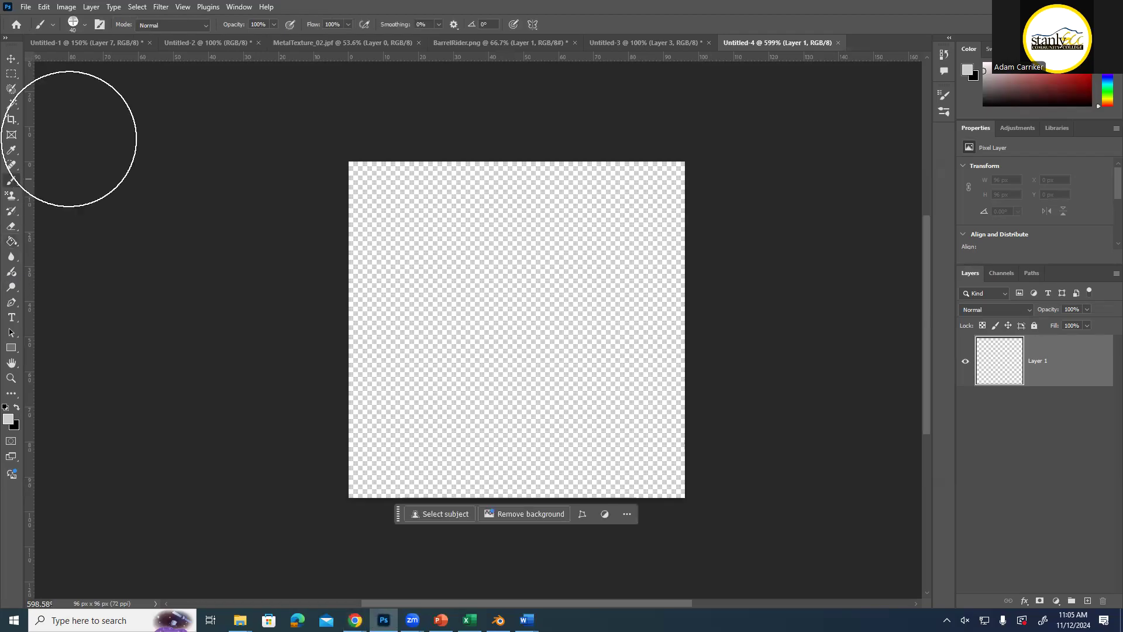
{"action": "left_click", "coordinate": [78, 26]}
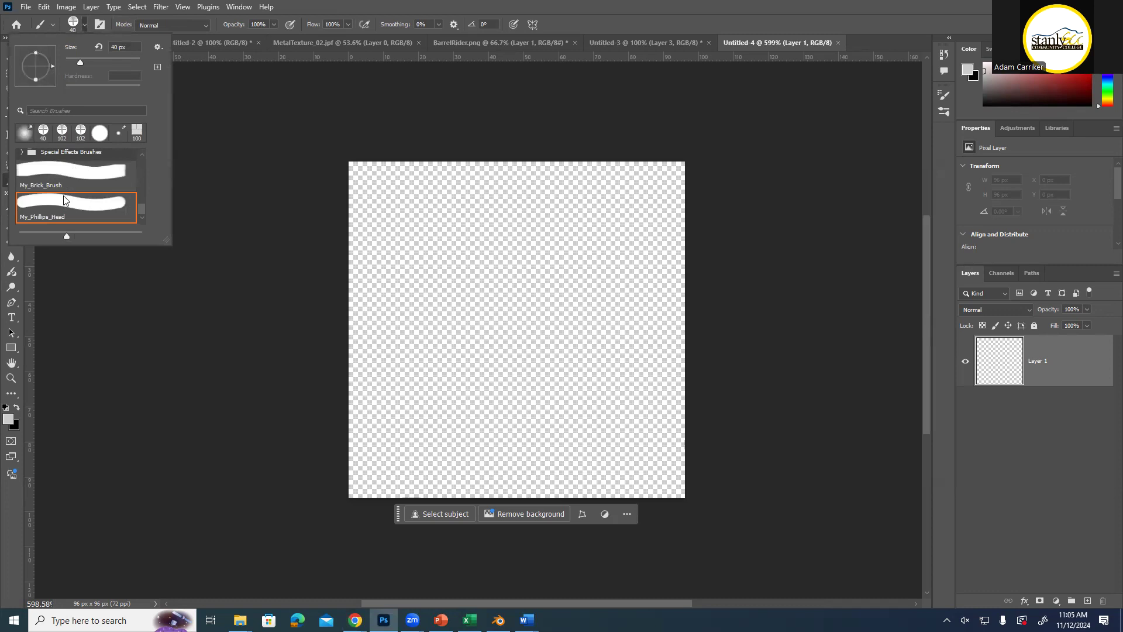
{"action": "scroll", "coordinate": [58, 193], "scroll_direction": "up", "scroll_amount": 10}
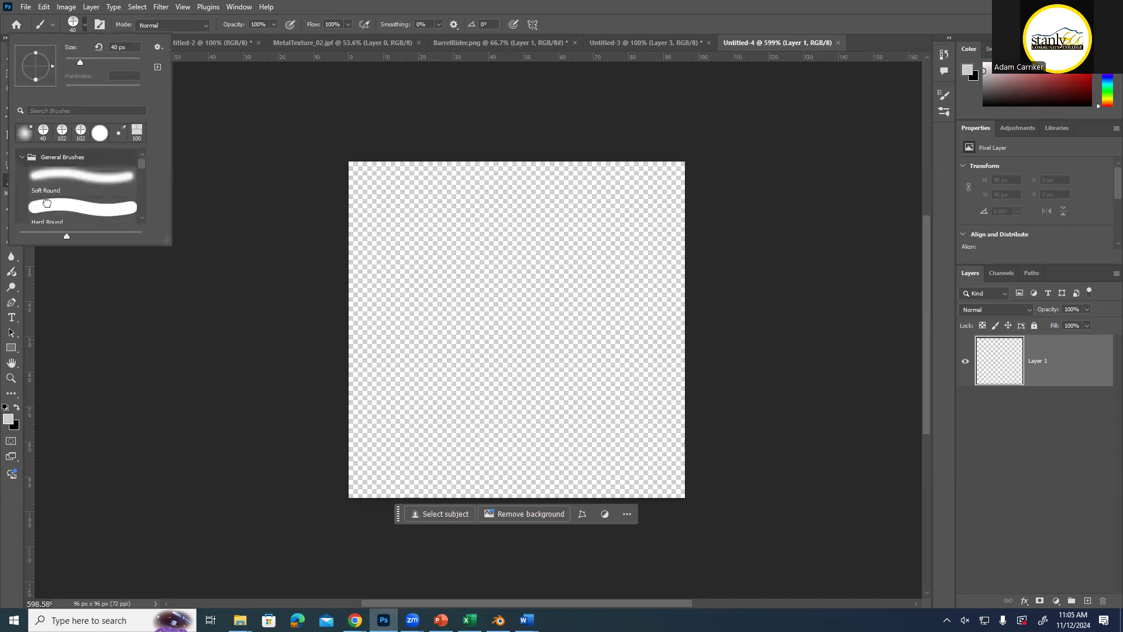
{"action": "left_click", "coordinate": [47, 203]}
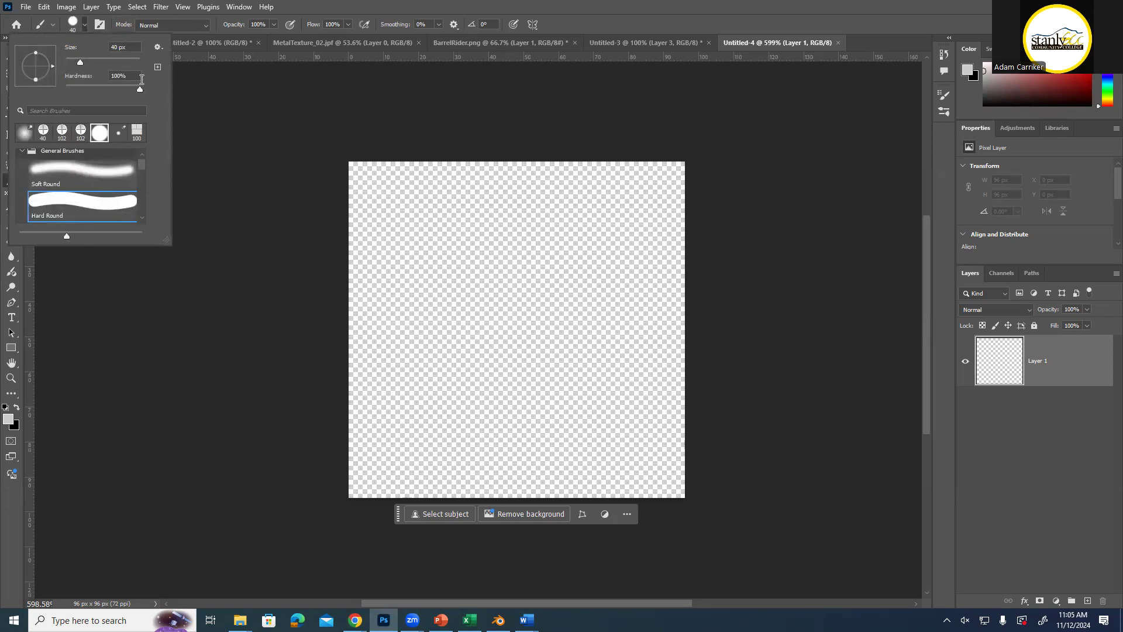
{"action": "left_click_drag", "start_coordinate": [78, 61], "coordinate": [71, 62]}
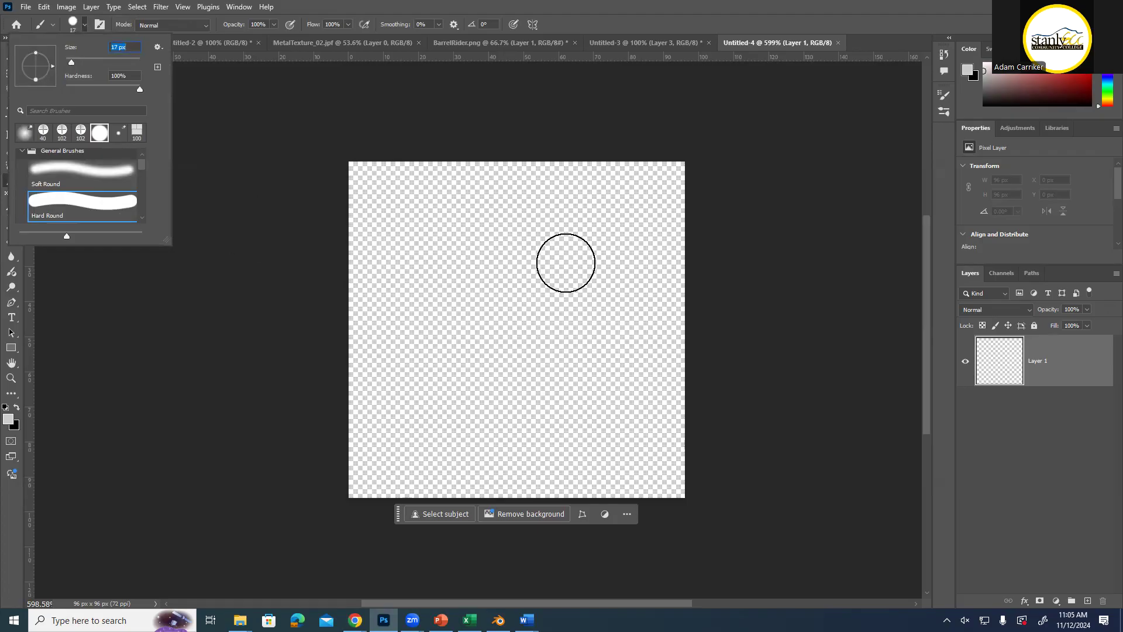
{"action": "left_click", "coordinate": [126, 49]}
{"action": "type", "text": "1"}
{"action": "key", "text": "Return"}
{"action": "mouse_move", "coordinate": [565, 265]}
{"action": "left_mouse_down"}
{"action": "mouse_move", "coordinate": [519, 274]}
{"action": "mouse_move", "coordinate": [477, 345]}
{"action": "left_mouse_up"}
{"action": "left_click", "coordinate": [15, 410]}
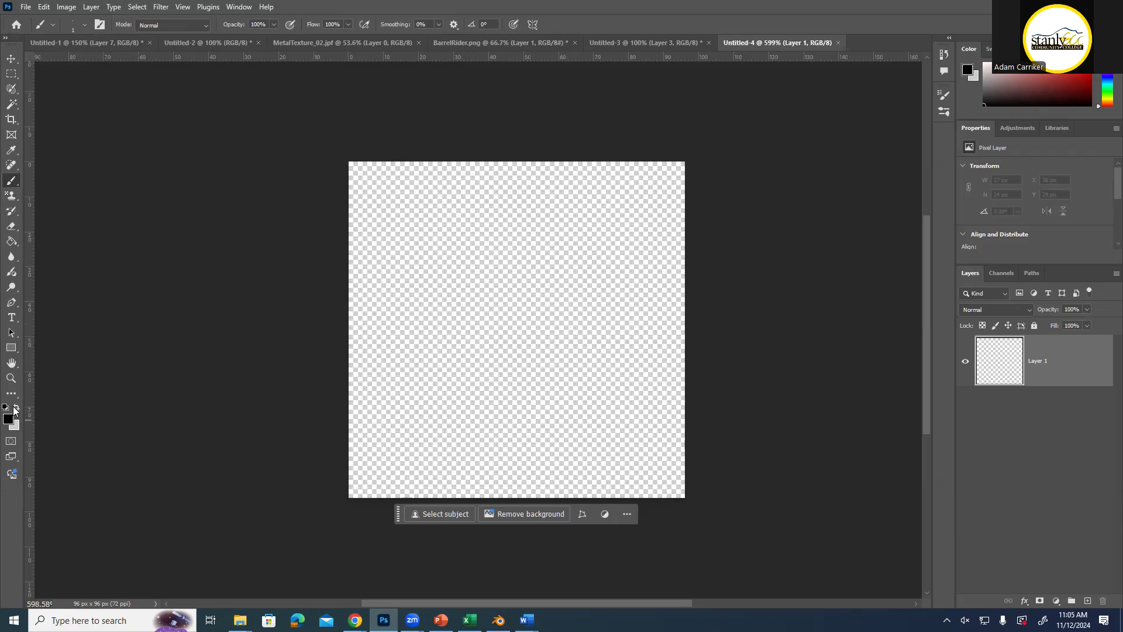
Try sketching a pointed oval with an inner line near the canvas centre, about 39 by 31 px, and undo it
{"action": "mouse_move", "coordinate": [573, 256]}
{"action": "left_mouse_down"}
{"action": "mouse_move", "coordinate": [461, 298]}
{"action": "mouse_move", "coordinate": [438, 353]}
{"action": "mouse_move", "coordinate": [567, 253]}
{"action": "mouse_move", "coordinate": [457, 321]}
{"action": "left_mouse_up"}
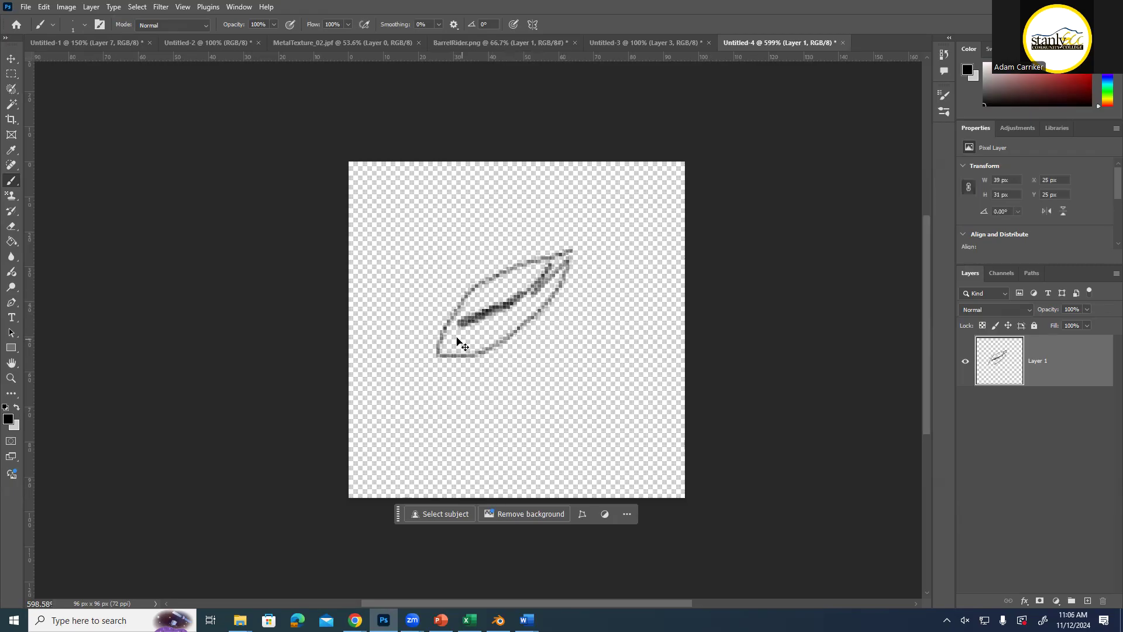
{"action": "key", "text": "ctrl+z"}
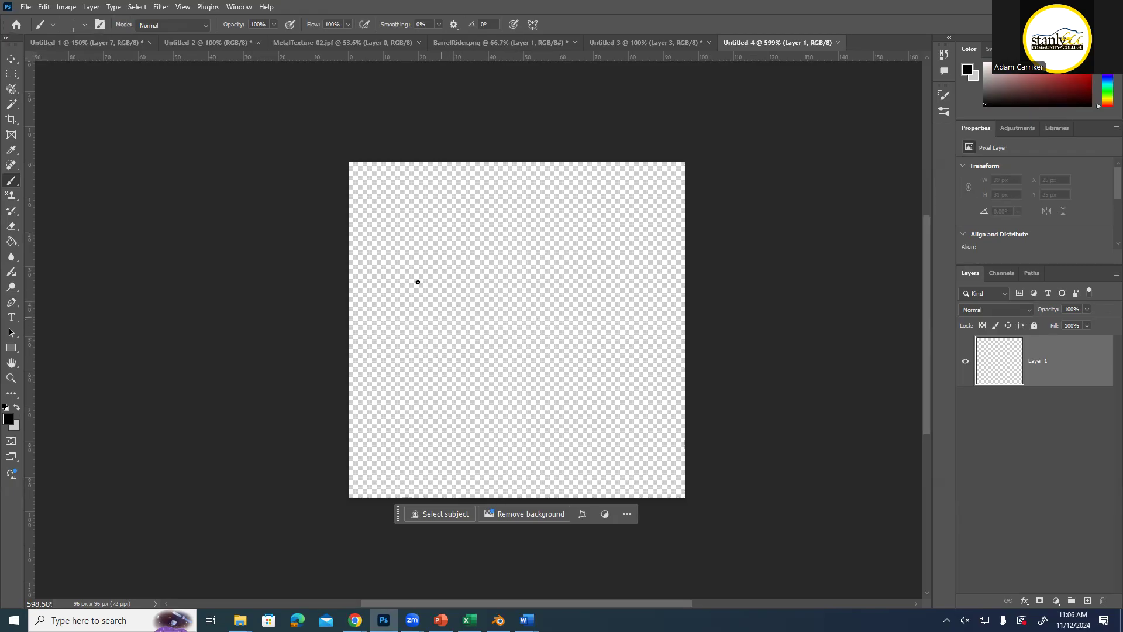
Try flattening the Hard Round tip into a 30 px horizontal ellipse, and return the brush to a round 1 px tip
{"action": "left_click", "coordinate": [85, 26]}
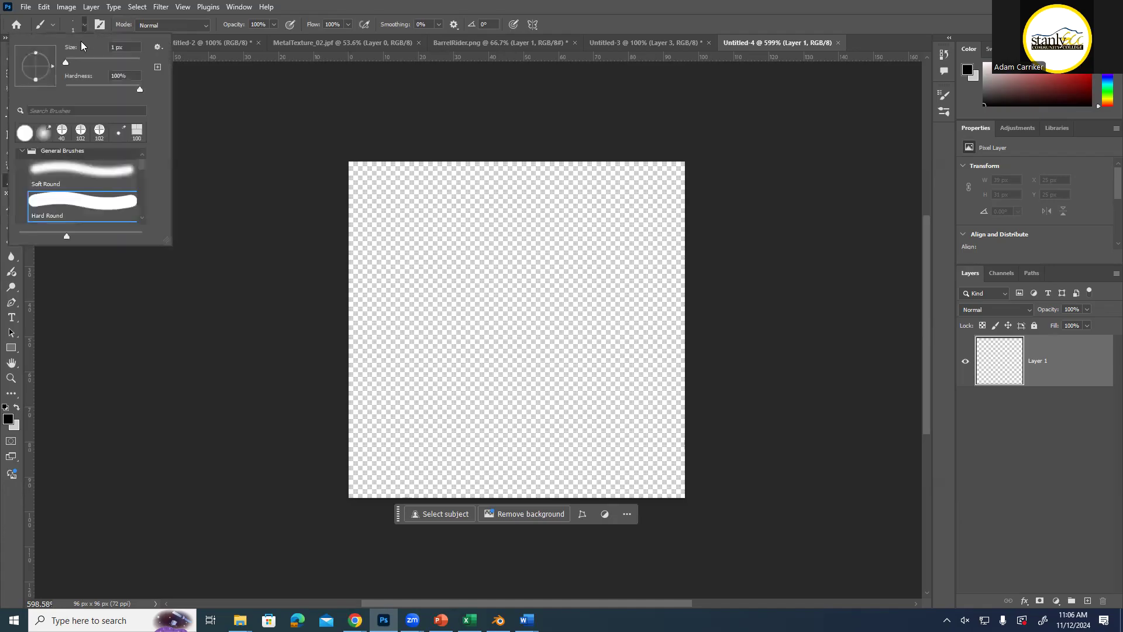
{"action": "type", "text": "30"}
{"action": "left_click_drag", "start_coordinate": [35, 54], "coordinate": [35, 65]}
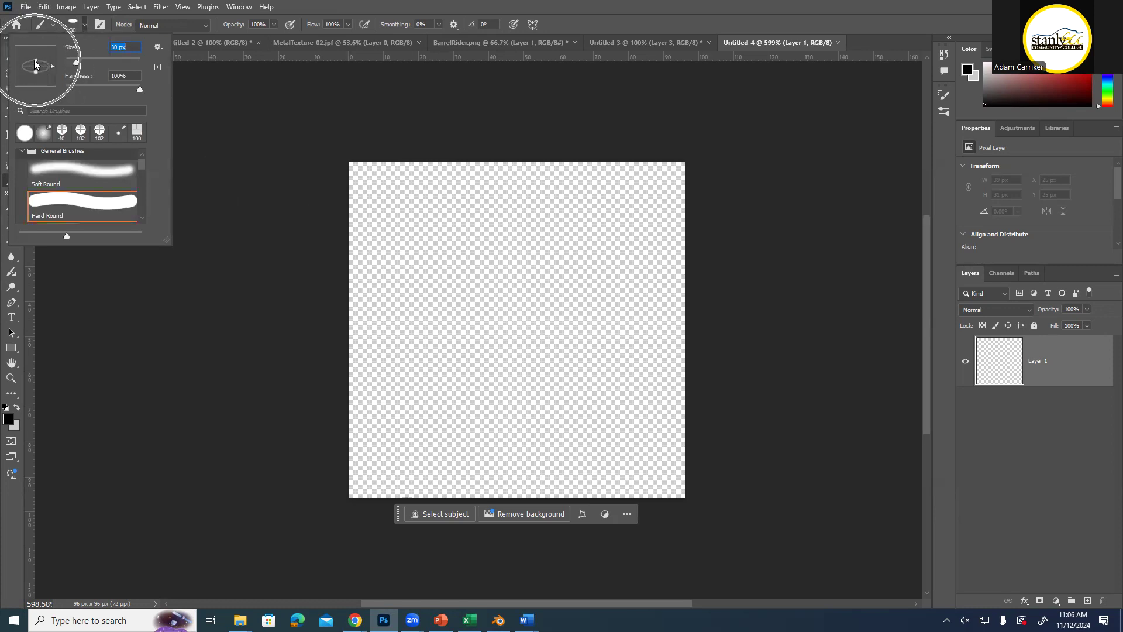
{"action": "left_click", "coordinate": [35, 64]}
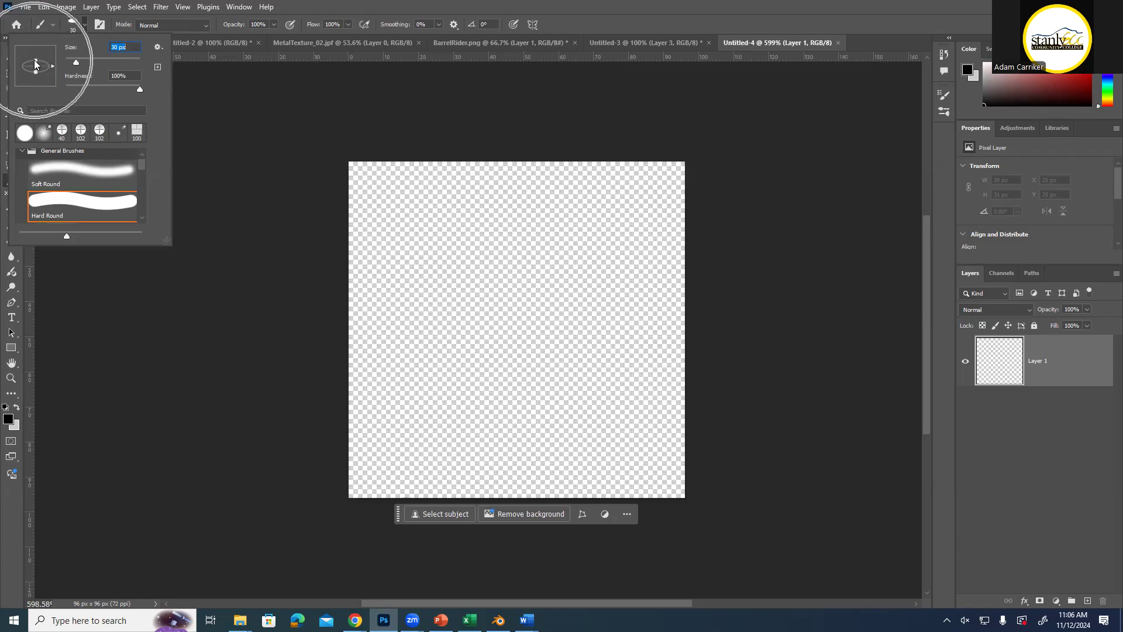
{"action": "type", "text": "1"}
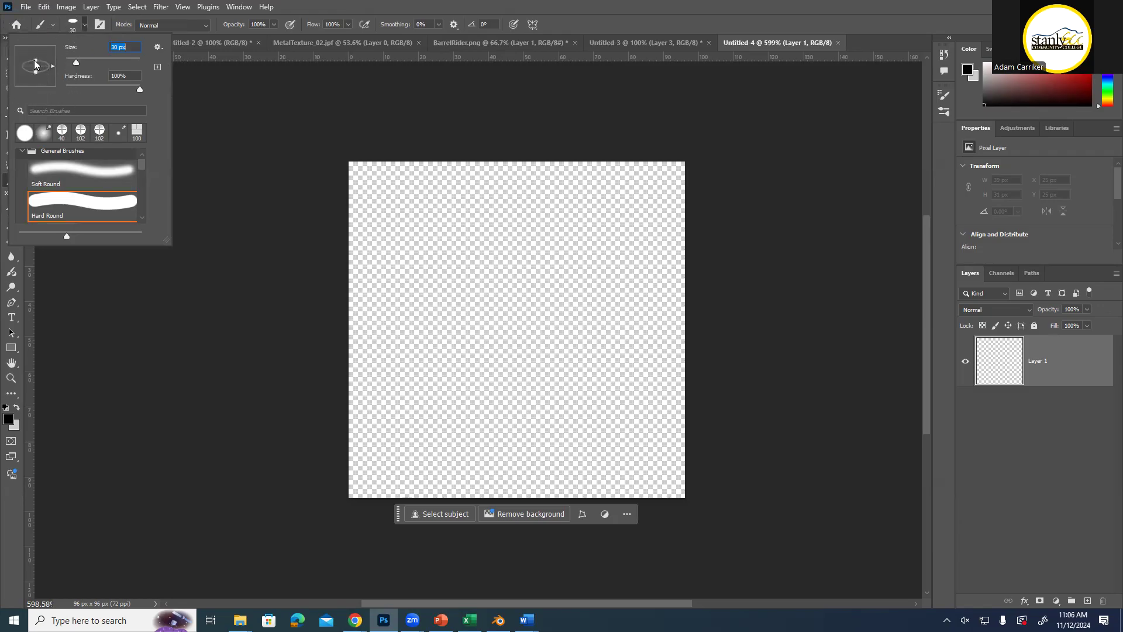
{"action": "left_click", "coordinate": [79, 31]}
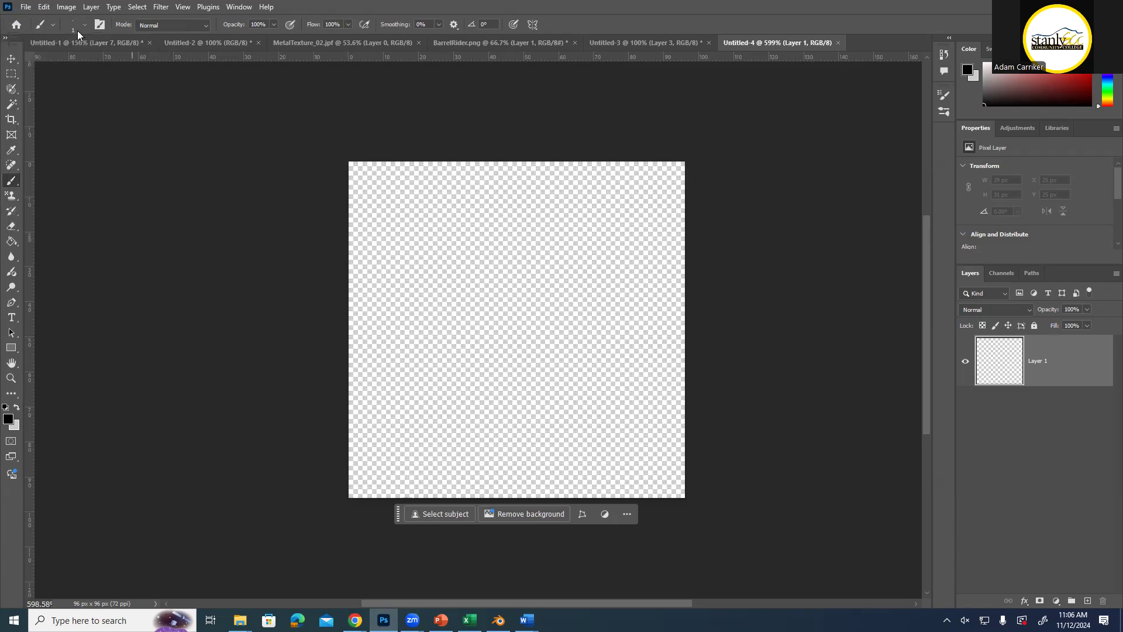
Check the Brush Tip Shape options in the brush settings, and close them
{"action": "left_click", "coordinate": [99, 24]}
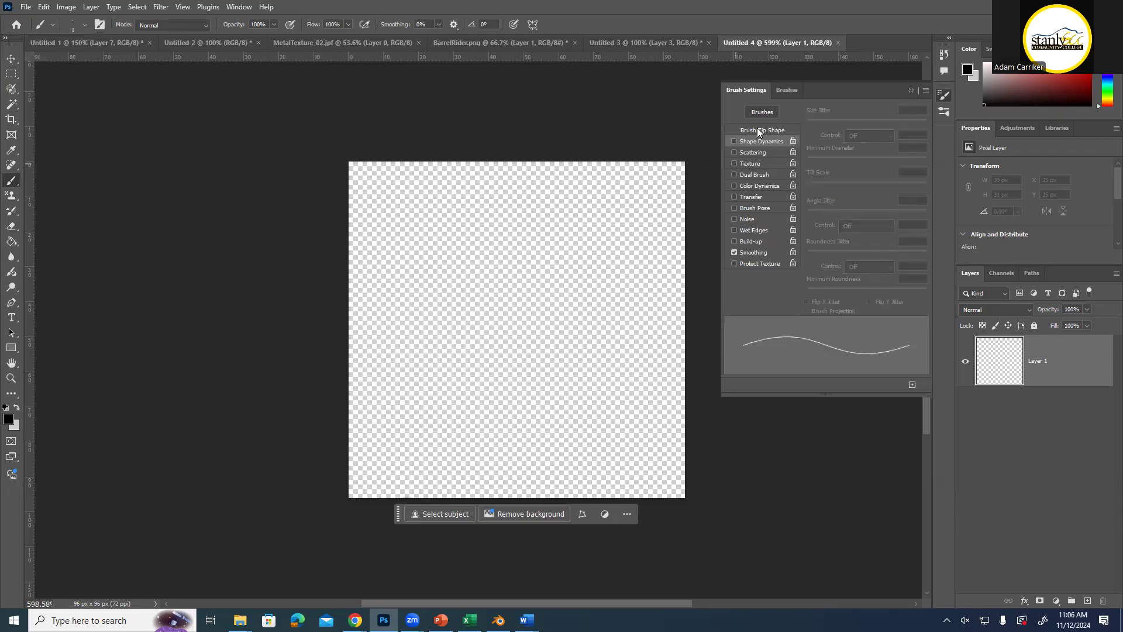
{"action": "left_click", "coordinate": [757, 128]}
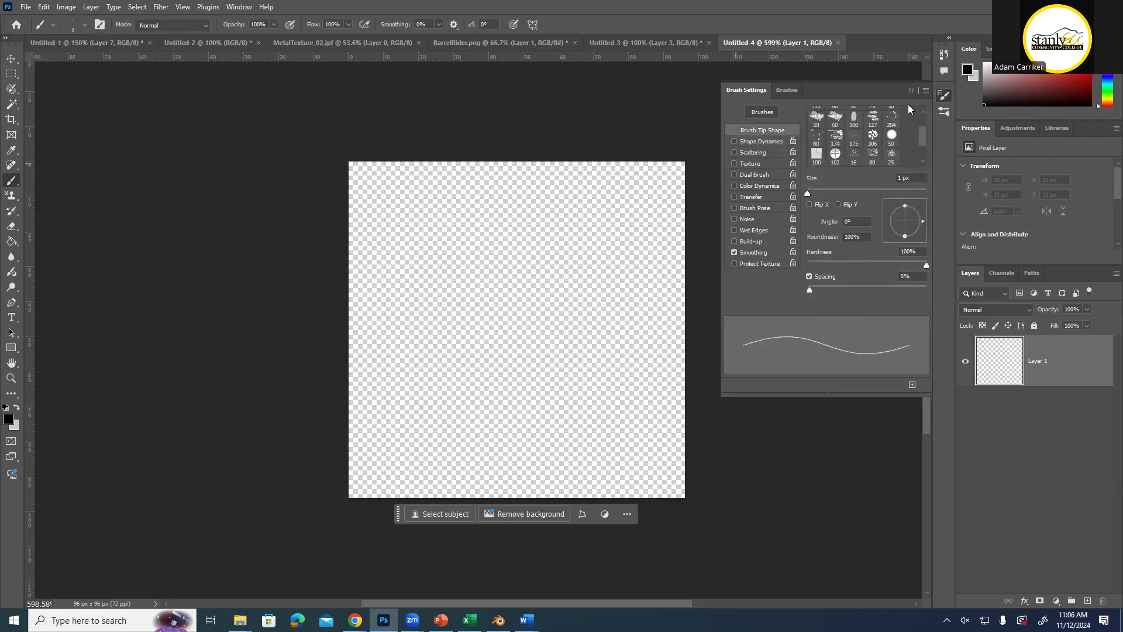
{"action": "left_click", "coordinate": [682, 98]}
Set the Hard Round brush to 31 px, flatten its tip into a narrow ellipse and rotate it to 46°
{"action": "left_click", "coordinate": [82, 23]}
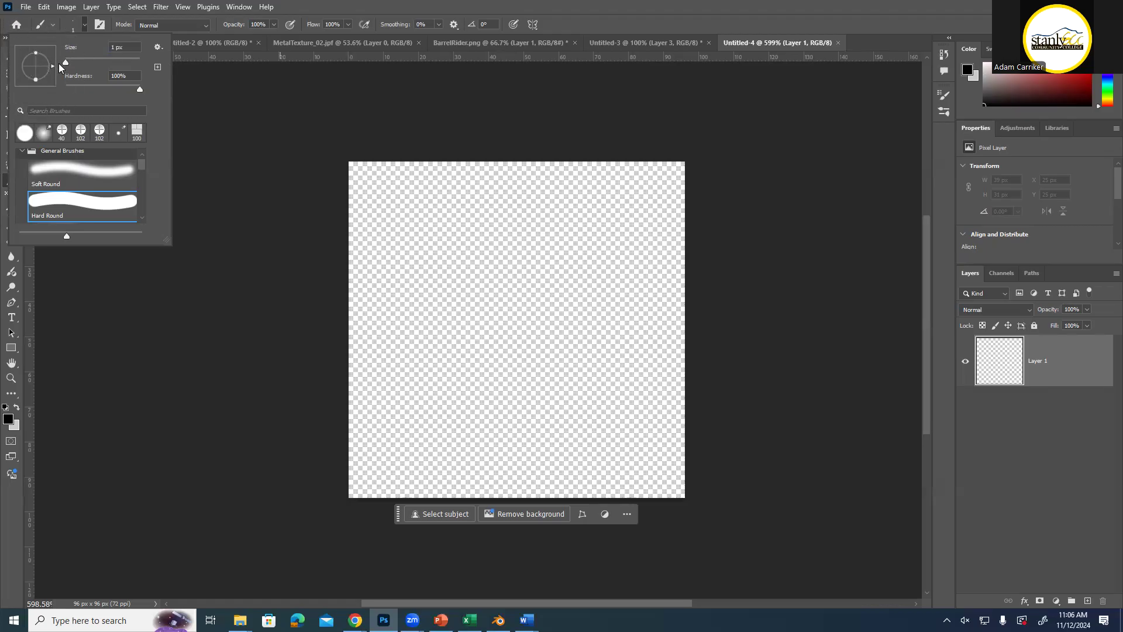
{"action": "mouse_move", "coordinate": [65, 63]}
{"action": "left_mouse_down"}
{"action": "mouse_move", "coordinate": [77, 62]}
{"action": "mouse_move", "coordinate": [36, 65]}
{"action": "left_mouse_up"}
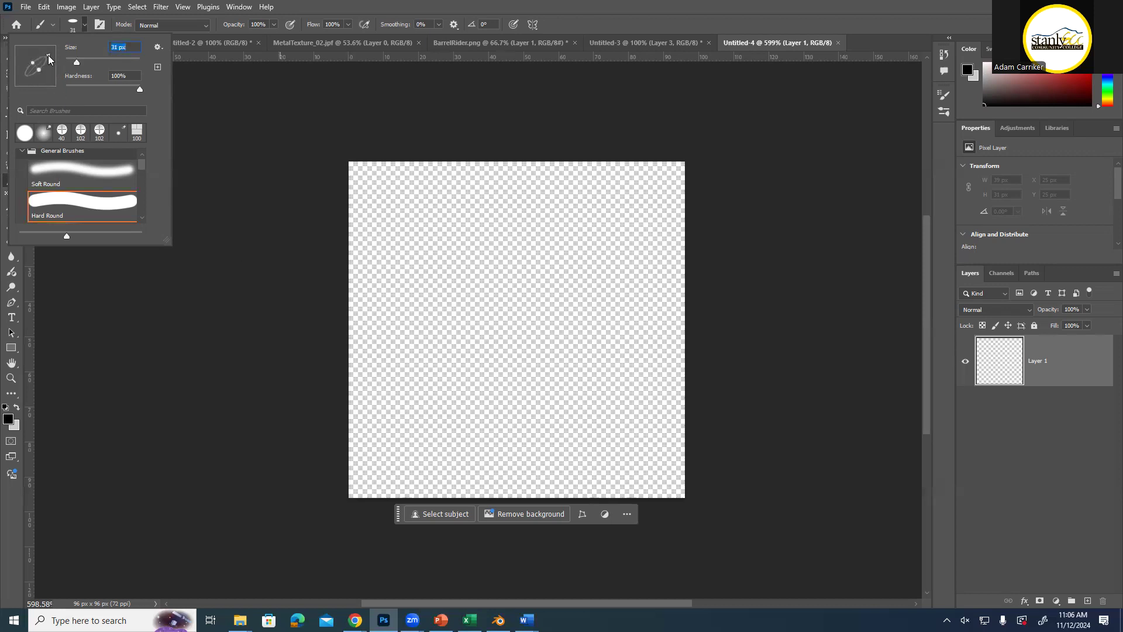
{"action": "left_click_drag", "start_coordinate": [47, 58], "coordinate": [46, 57]}
{"action": "left_click_drag", "start_coordinate": [47, 53], "coordinate": [47, 55]}
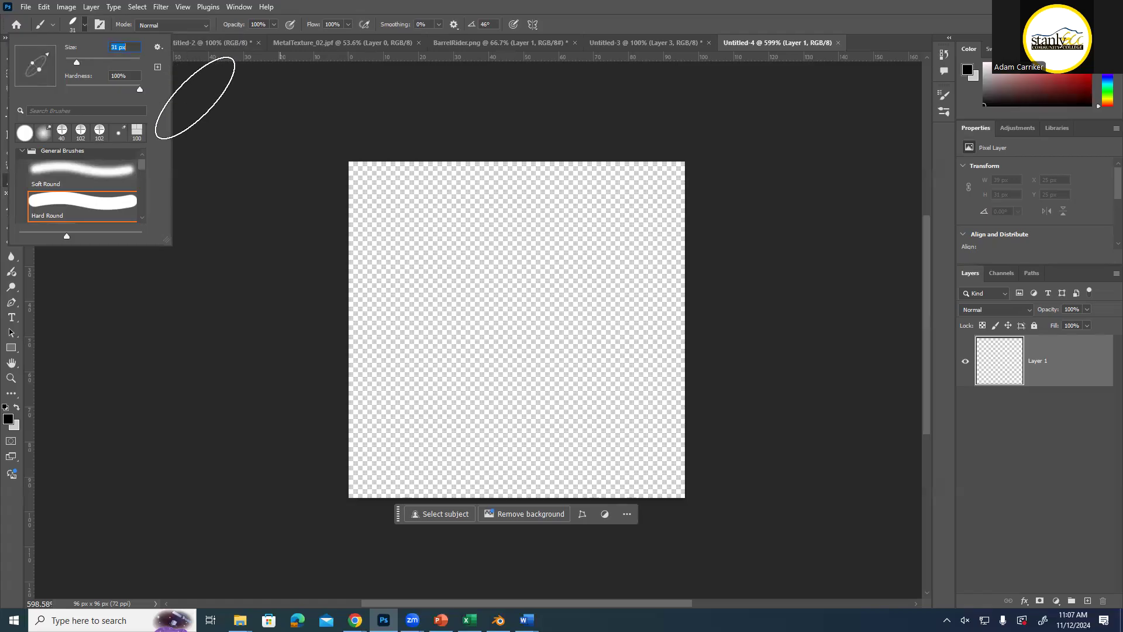
{"action": "left_click", "coordinate": [204, 90]}
{"action": "key", "text": "ctrl"}
{"action": "key", "text": "ctrl"}
{"action": "key", "text": "ctrl"}
{"action": "key", "text": "ctrl"}
{"action": "key", "text": "ctrl"}
{"action": "key", "text": "ctrl"}
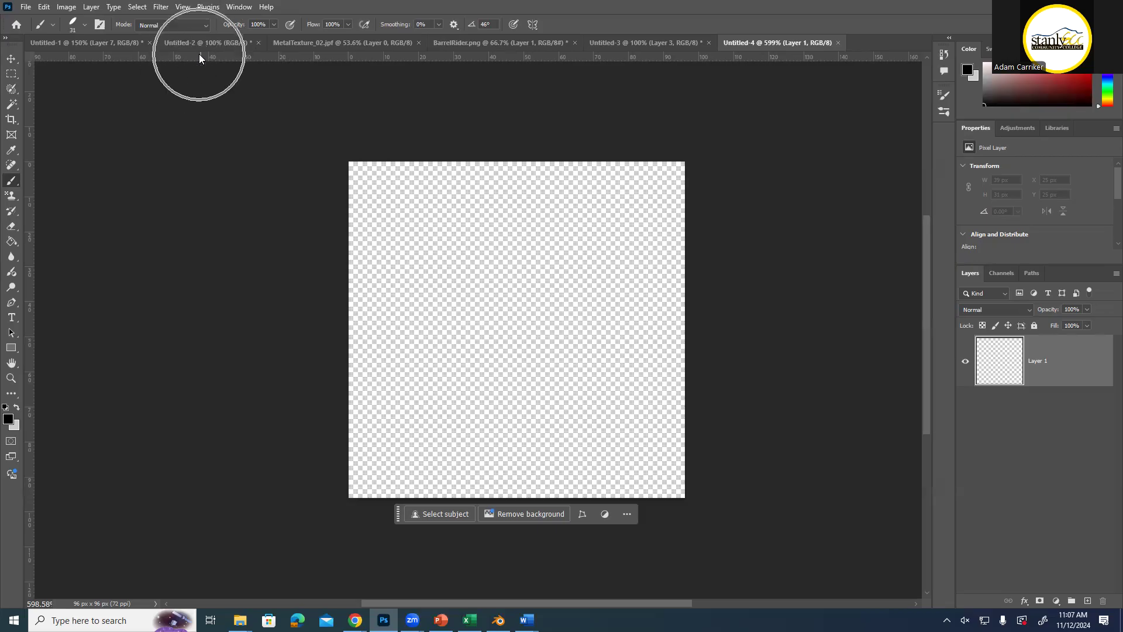
{"action": "left_click", "coordinate": [184, 8]}
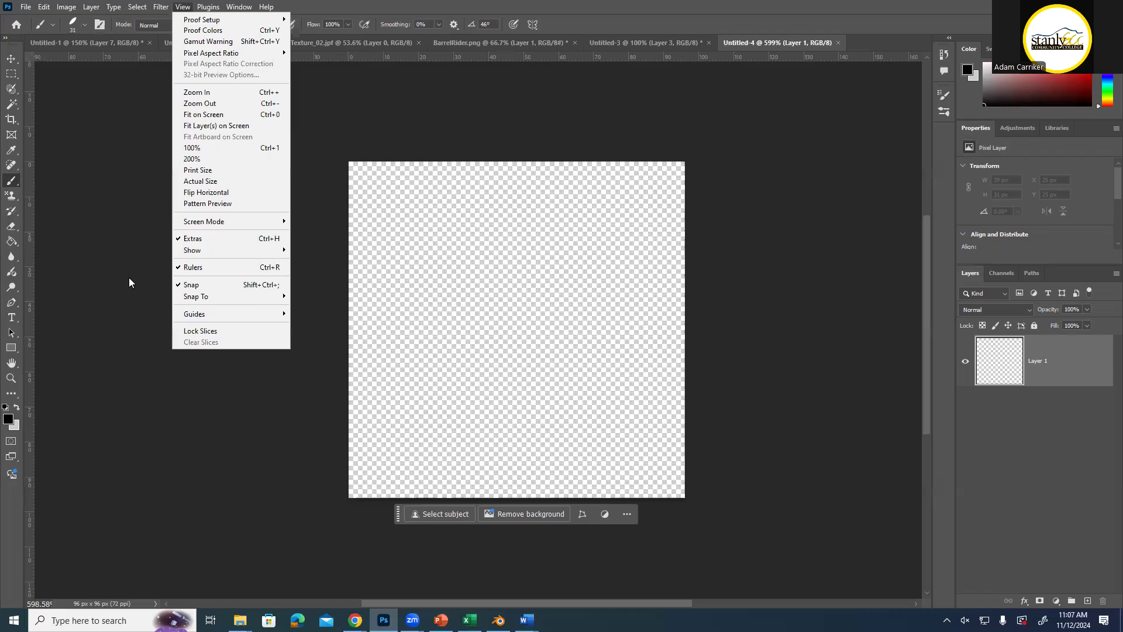
{"action": "left_click", "coordinate": [103, 309]}
Try placing a horizontal guide slightly below the canvas centre and a vertical guide through the middle, and undo them
{"action": "left_click_drag", "start_coordinate": [356, 55], "coordinate": [367, 339]}
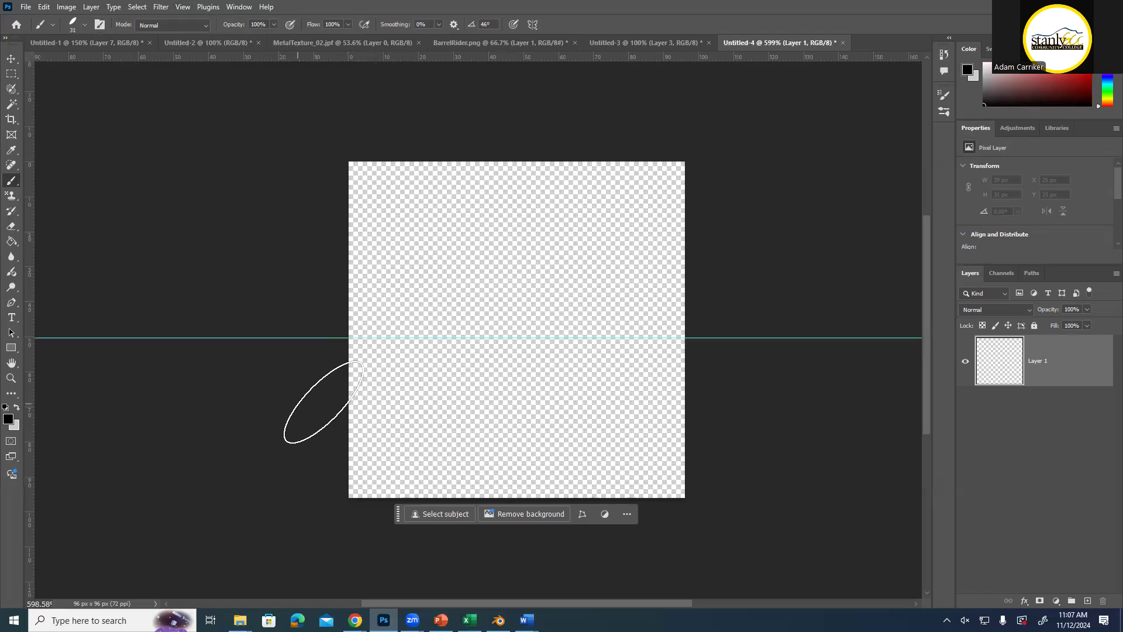
{"action": "left_click_drag", "start_coordinate": [30, 405], "coordinate": [517, 418]}
{"action": "key", "text": "ctrl+z"}
{"action": "key", "text": "ctrl+z"}
Place a vertical guide at 48 px and a horizontal guide through the canvas centre so that they cross in the middle
{"action": "left_click_drag", "start_coordinate": [28, 237], "coordinate": [516, 292]}
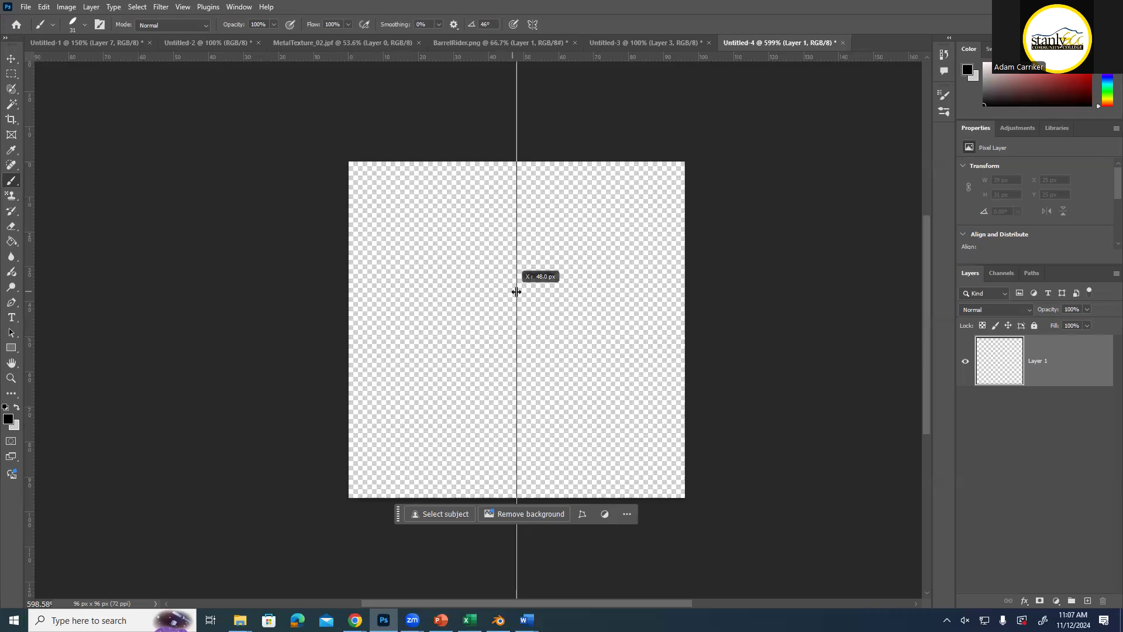
{"action": "left_click_drag", "start_coordinate": [517, 291], "coordinate": [517, 304]}
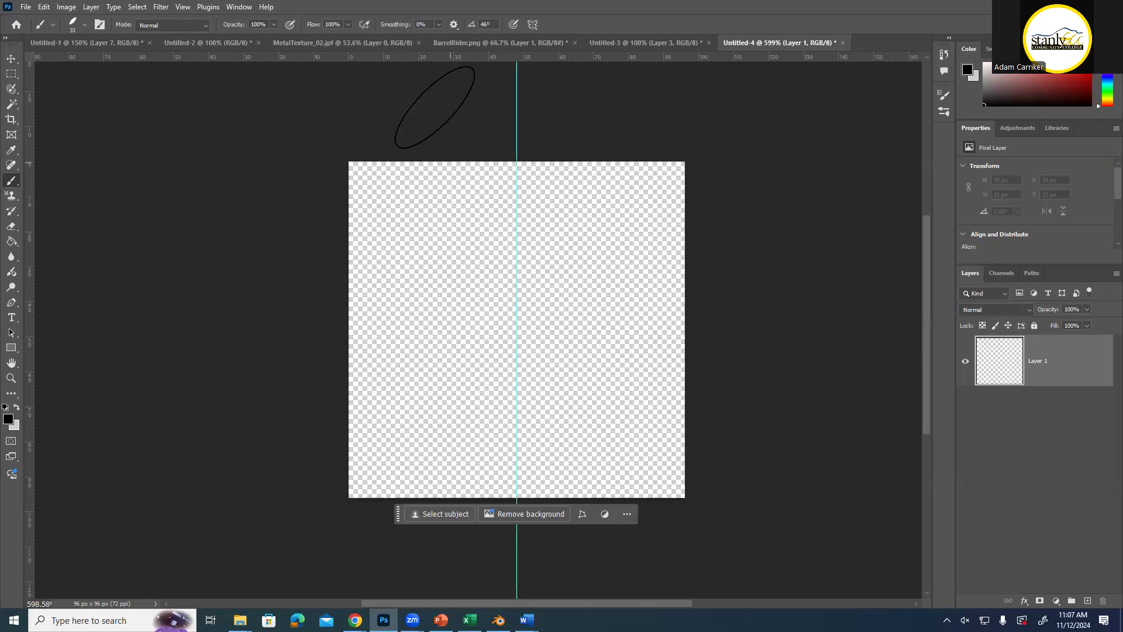
{"action": "left_click_drag", "start_coordinate": [444, 55], "coordinate": [447, 331]}
{"action": "left_click_drag", "start_coordinate": [552, 290], "coordinate": [550, 293]}
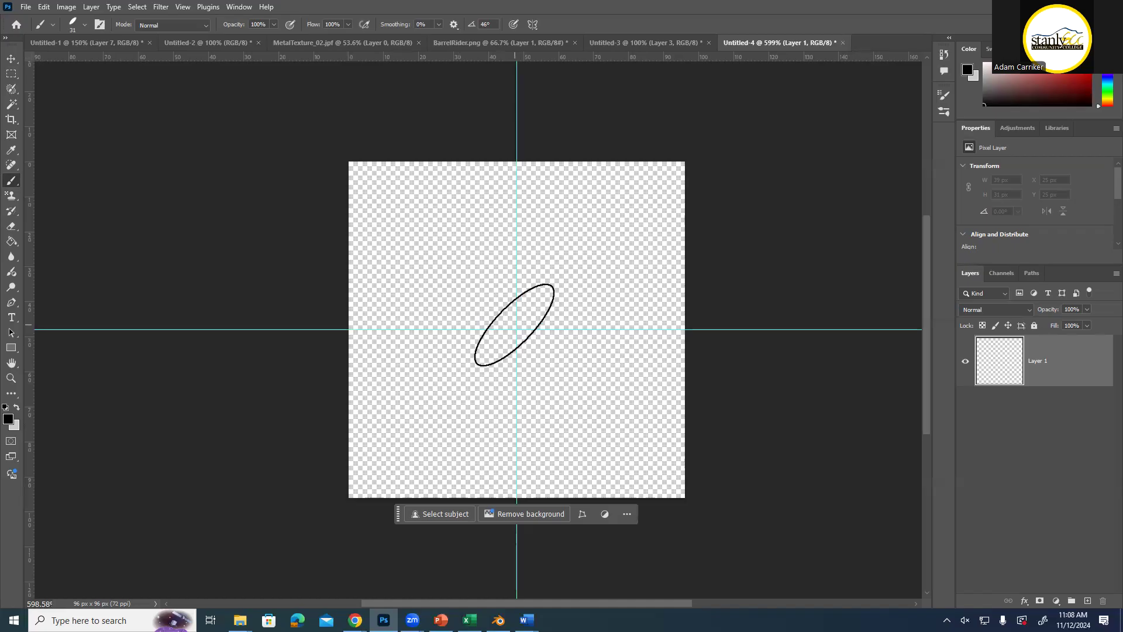
{"action": "key", "text": "ctrl+z"}
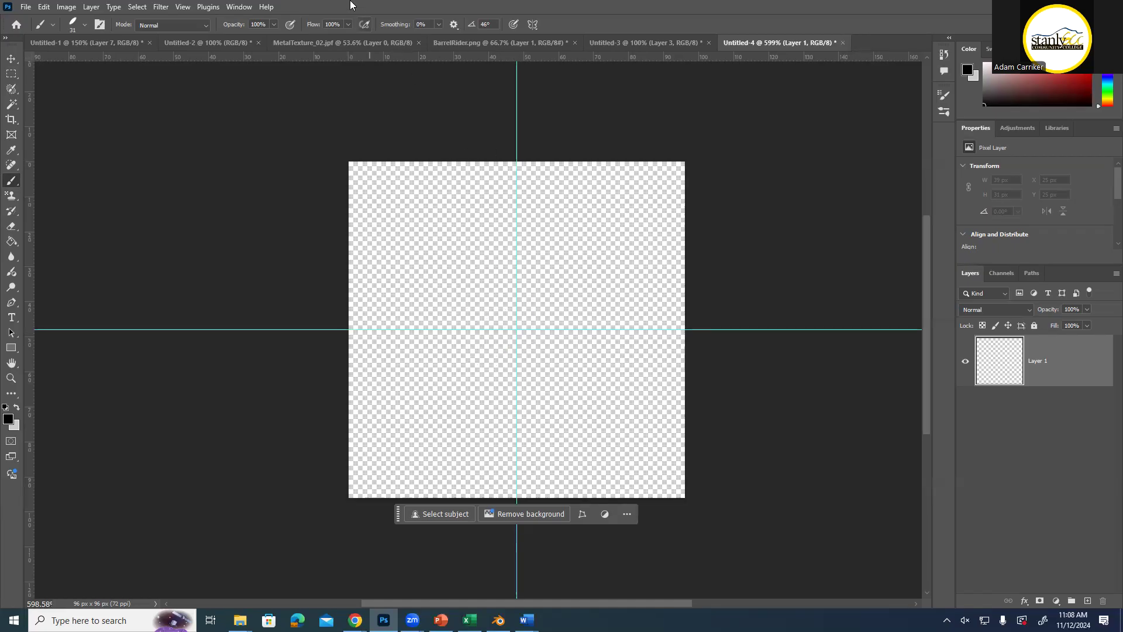
{"action": "left_click", "coordinate": [183, 7]}
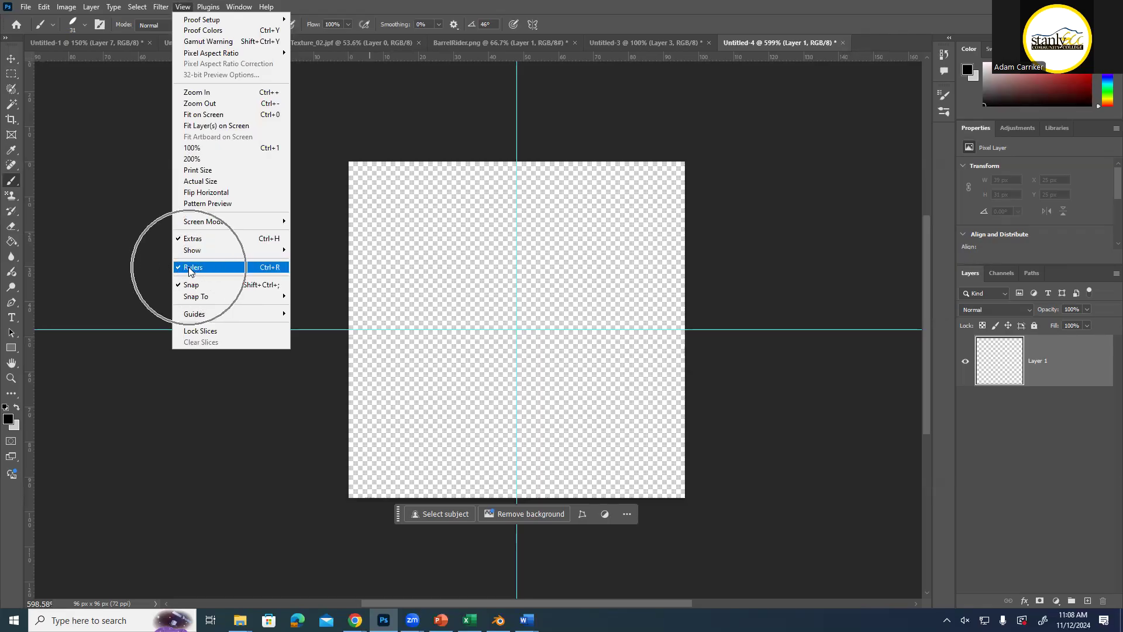
{"action": "left_click", "coordinate": [331, 57]}
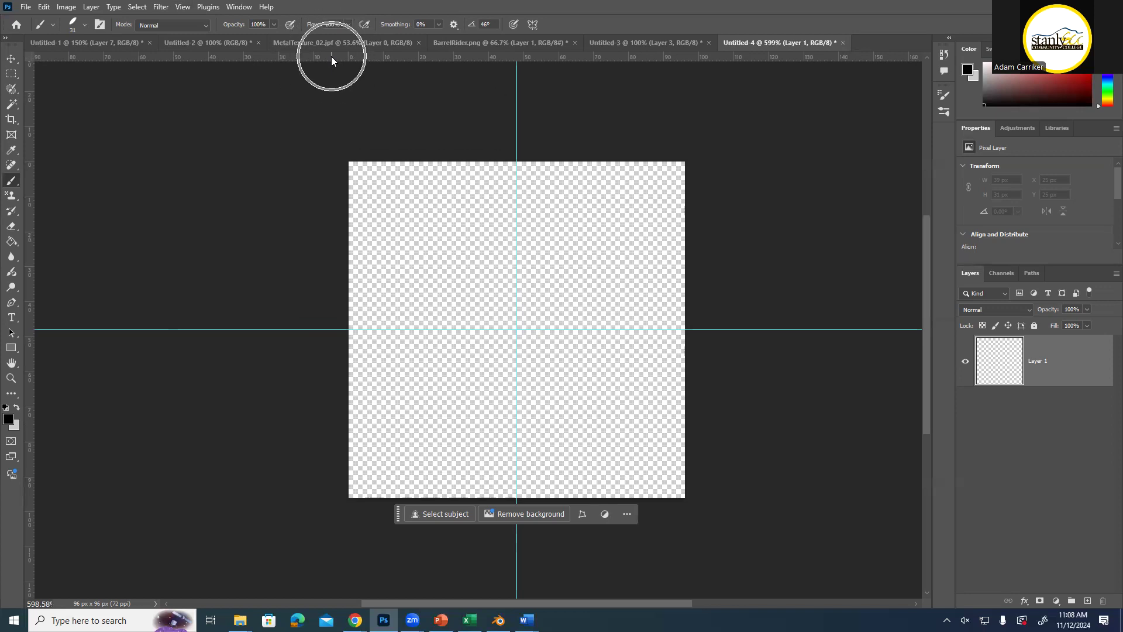
{"action": "mouse_move", "coordinate": [331, 56]}
{"action": "left_mouse_down"}
{"action": "mouse_move", "coordinate": [105, 301]}
{"action": "mouse_move", "coordinate": [30, 328]}
{"action": "left_mouse_up"}
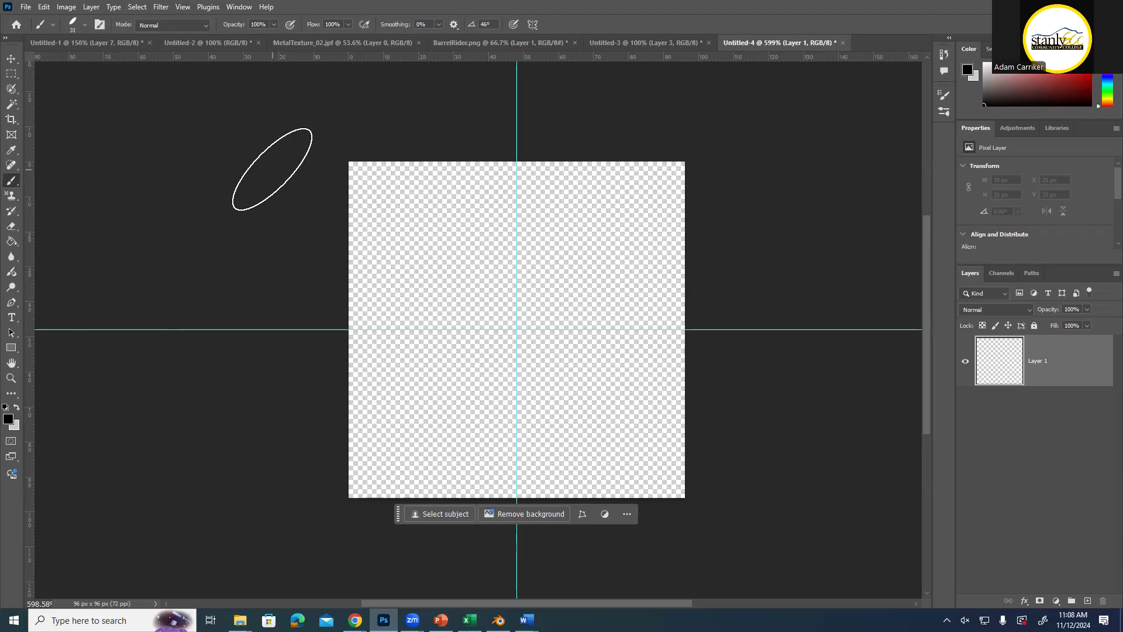
{"action": "left_click_drag", "start_coordinate": [430, 53], "coordinate": [424, 329]}
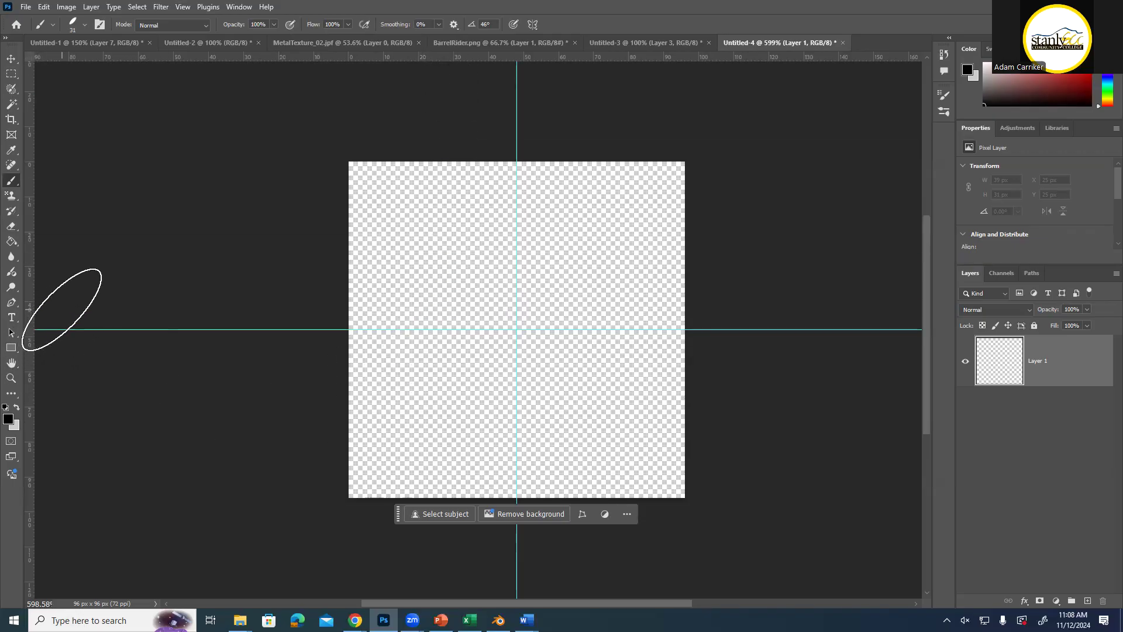
{"action": "mouse_move", "coordinate": [29, 303]}
{"action": "left_mouse_down"}
{"action": "mouse_move", "coordinate": [90, 315]}
{"action": "mouse_move", "coordinate": [516, 316]}
{"action": "left_mouse_up"}
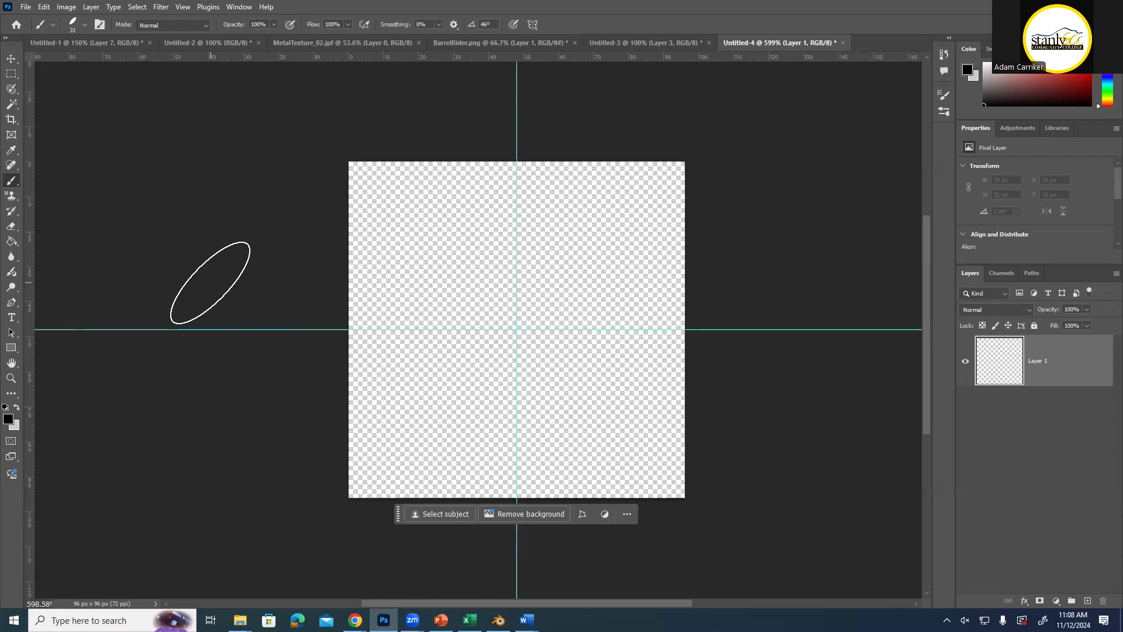
{"action": "mouse_move", "coordinate": [28, 260]}
{"action": "left_mouse_down"}
{"action": "mouse_move", "coordinate": [449, 322]}
{"action": "mouse_move", "coordinate": [19, 350]}
{"action": "mouse_move", "coordinate": [29, 355]}
{"action": "left_mouse_up"}
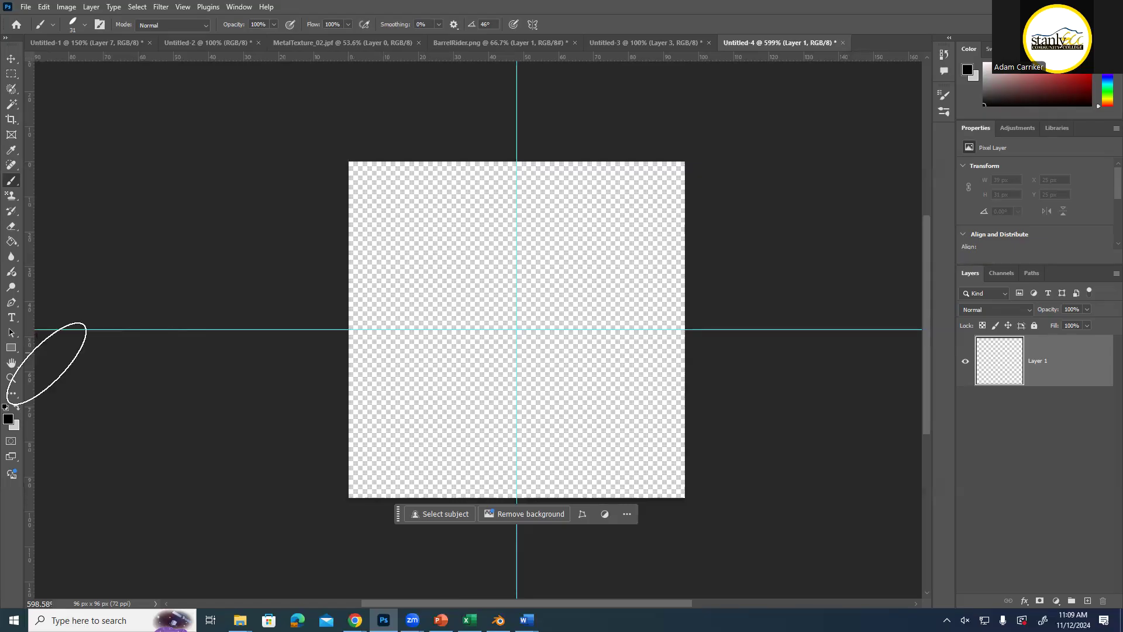
Add a new vertical cyan guide at 25% of the canvas width
{"action": "left_click", "coordinate": [183, 7]}
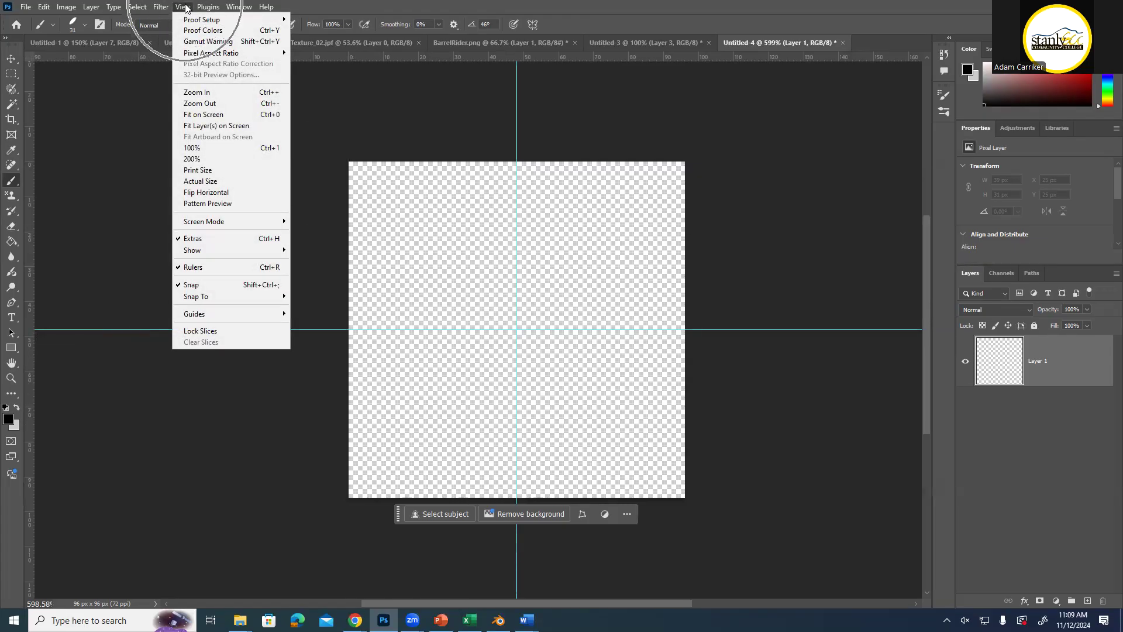
{"action": "mouse_move", "coordinate": [208, 317]}
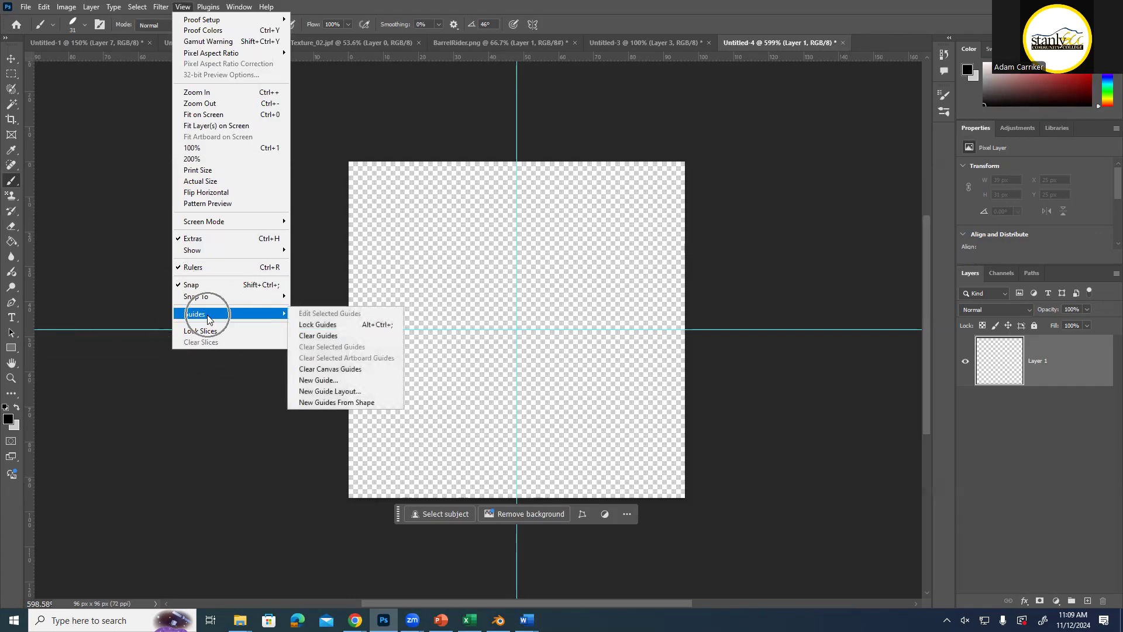
{"action": "left_click", "coordinate": [208, 317]}
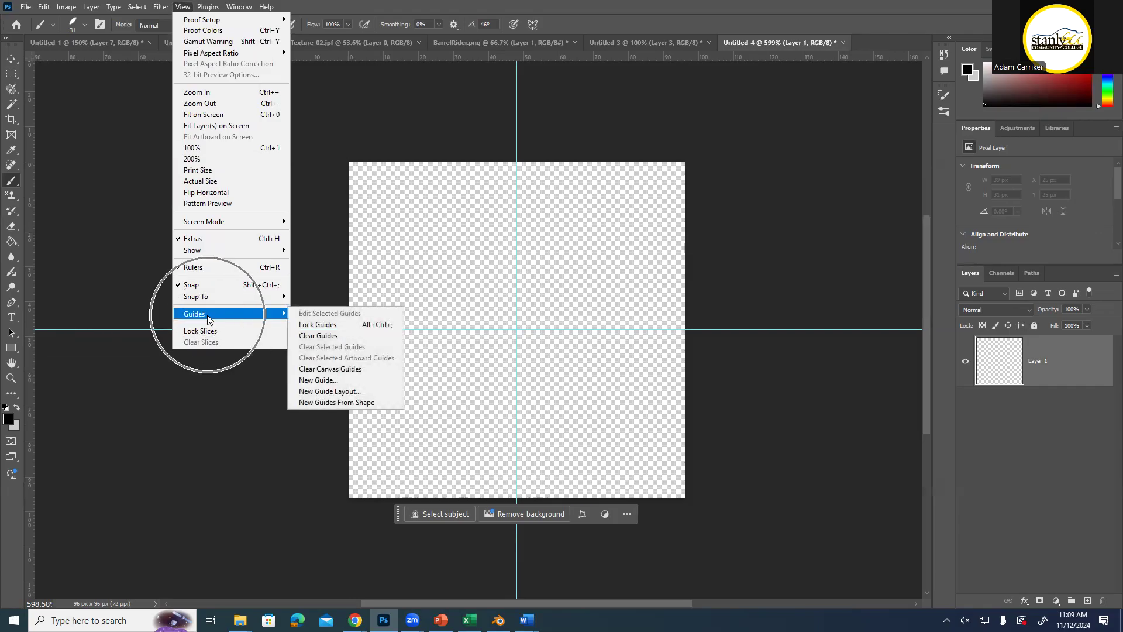
{"action": "left_click", "coordinate": [207, 318]}
{"action": "left_click", "coordinate": [208, 318]}
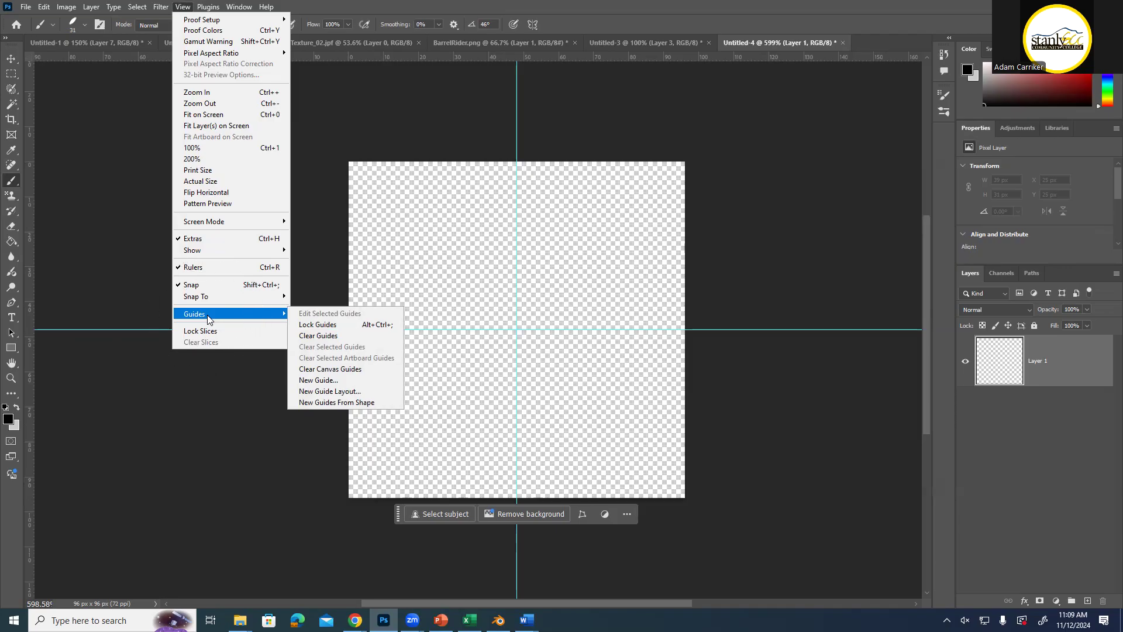
{"action": "left_click", "coordinate": [317, 380]}
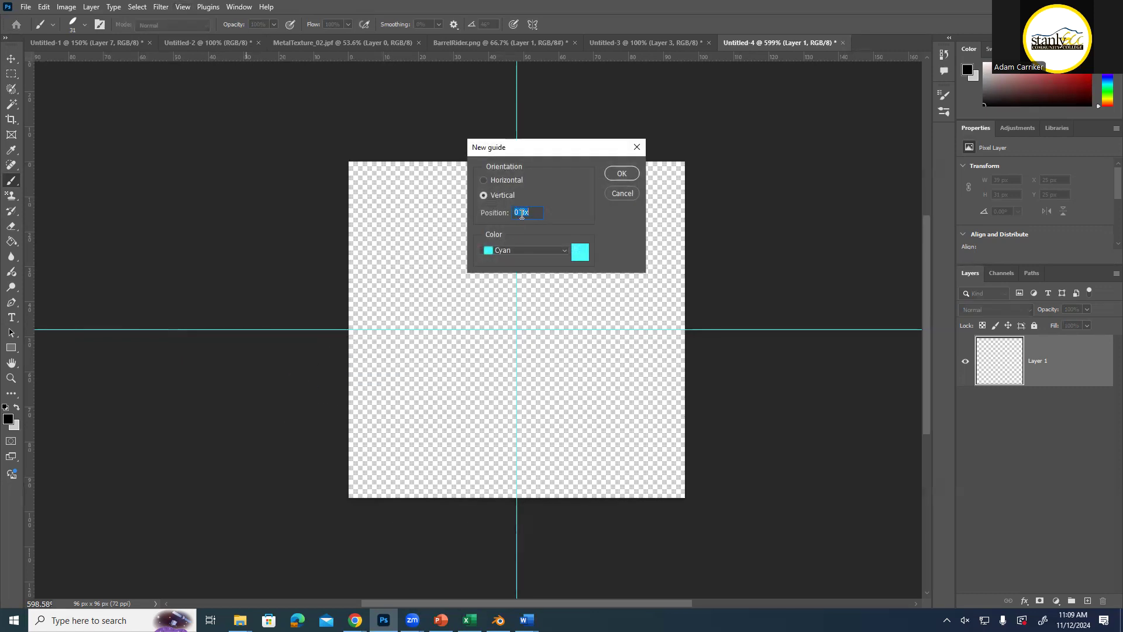
{"action": "type", "text": "25"}
{"action": "left_click", "coordinate": [619, 174]}
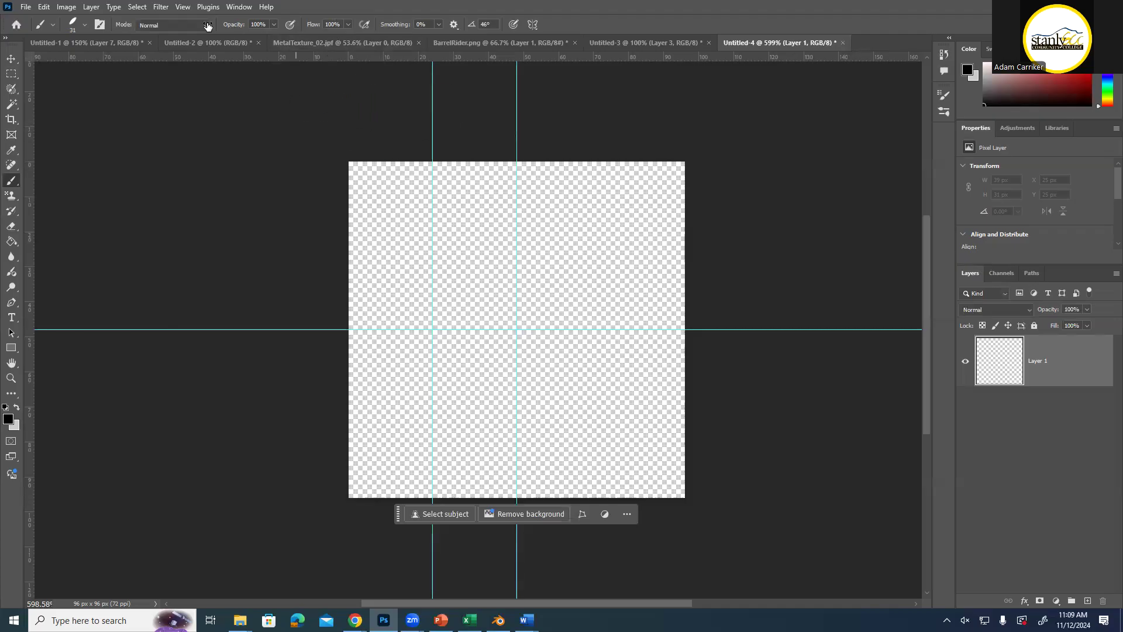
Try adding a black vertical guide at 75% of the canvas width, and undo both numerically placed guides
{"action": "left_click", "coordinate": [182, 7]}
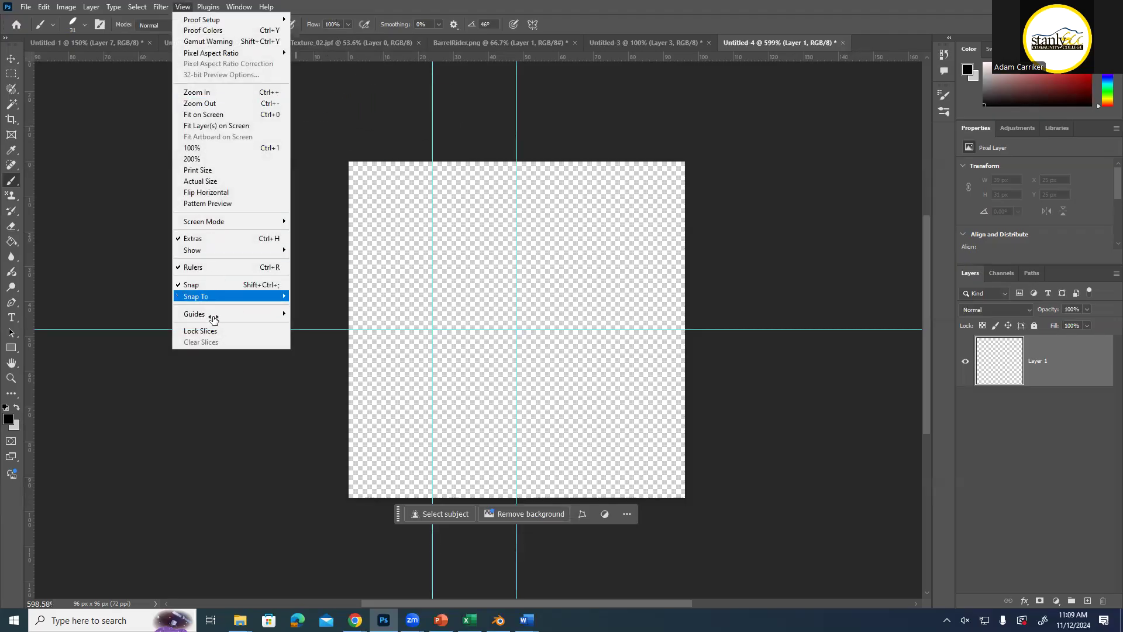
{"action": "mouse_move", "coordinate": [205, 313]}
{"action": "left_click", "coordinate": [319, 380]}
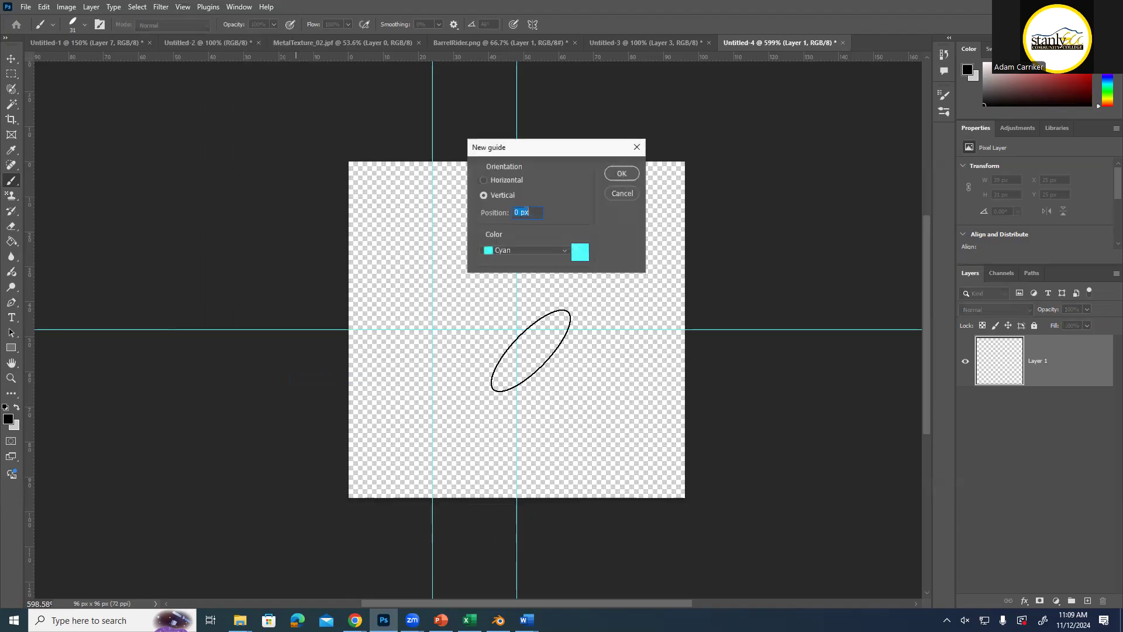
{"action": "type", "text": "75%"}
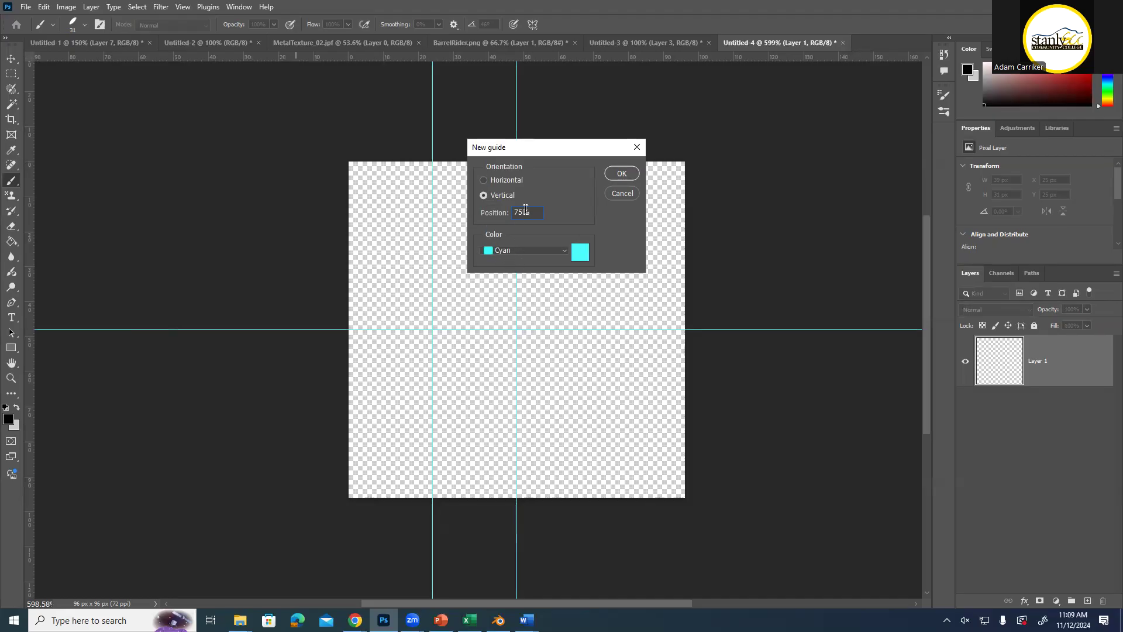
{"action": "left_click", "coordinate": [556, 250]}
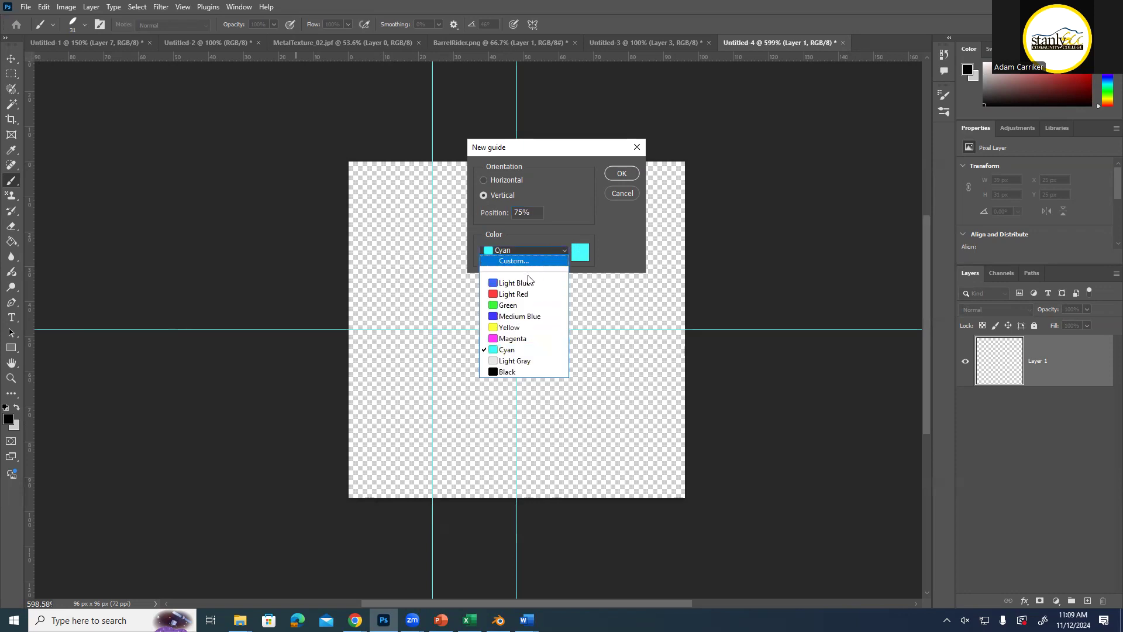
{"action": "left_click", "coordinate": [504, 373]}
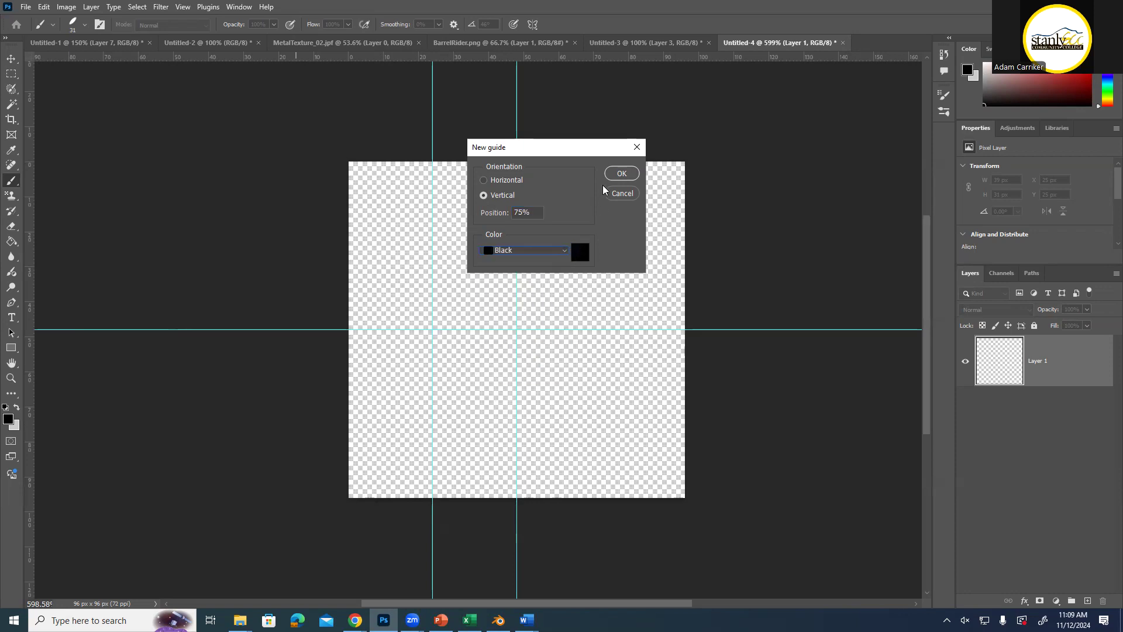
{"action": "left_click", "coordinate": [622, 173]}
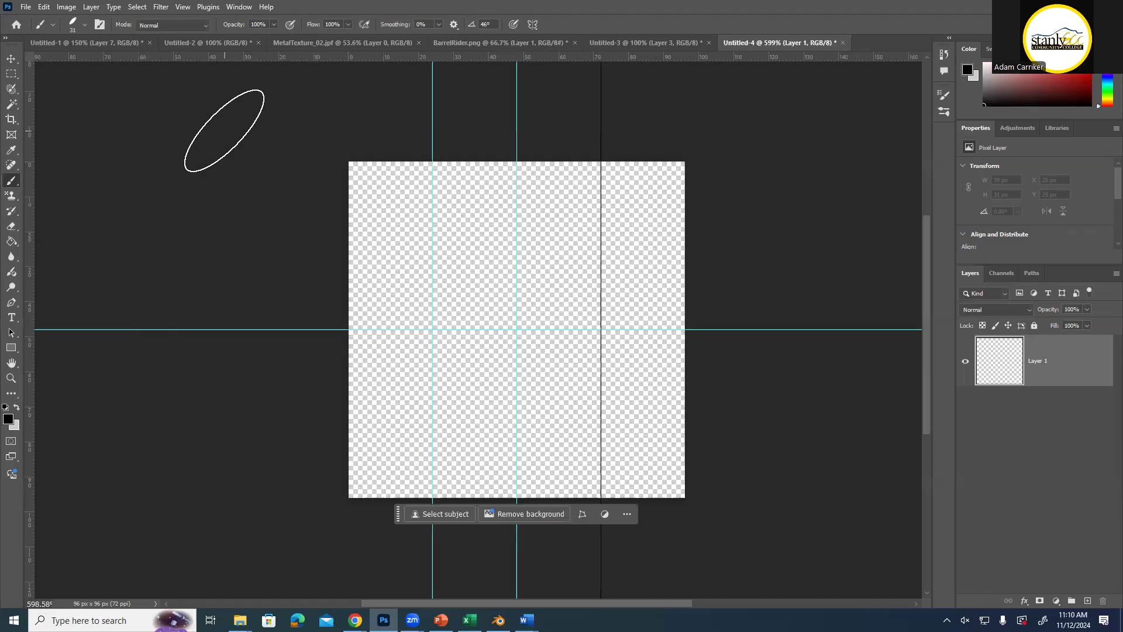
{"action": "key", "text": "ctrl+z"}
{"action": "key", "text": "ctrl+z"}
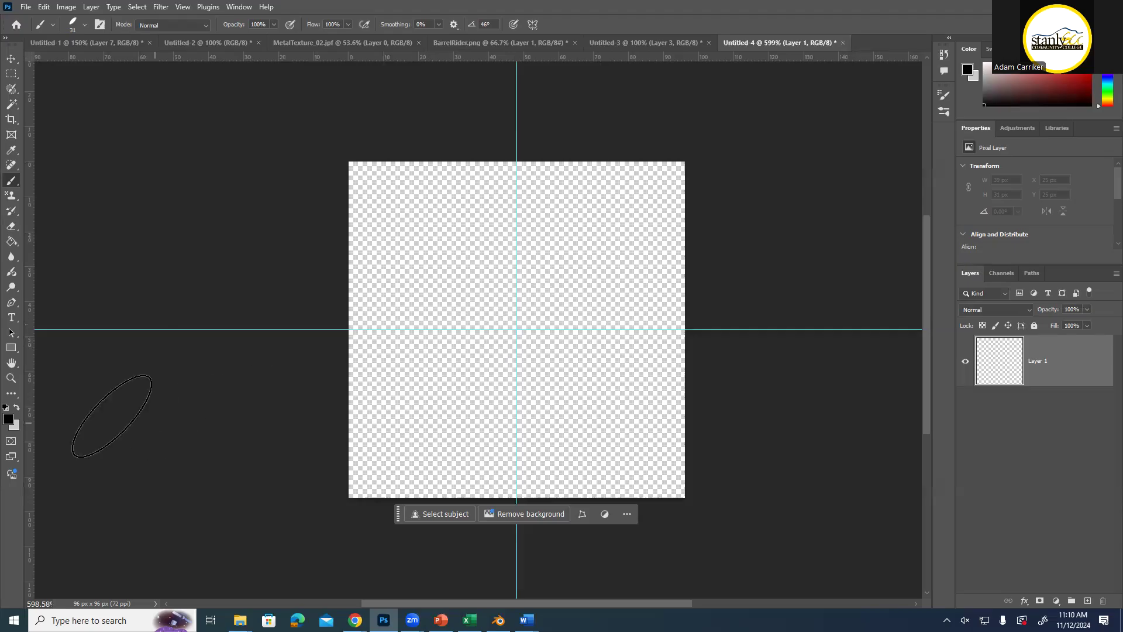
Keep black (000000) as the foreground colour and stamp the angled ellipse once where the two guides cross
{"action": "left_click", "coordinate": [9, 419]}
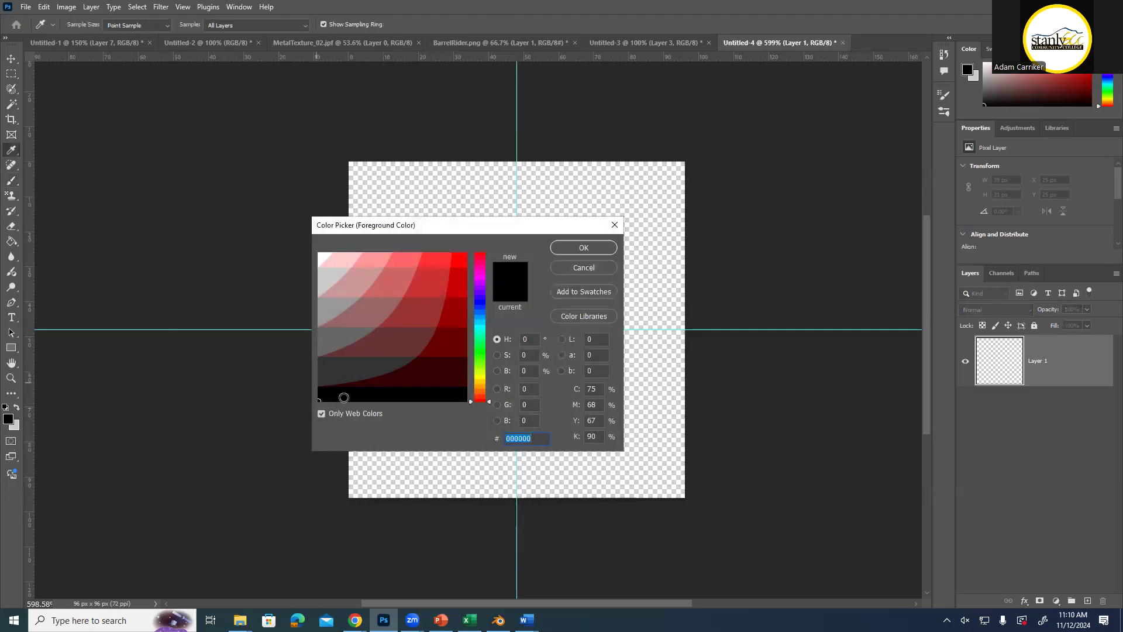
{"action": "left_click", "coordinate": [594, 248]}
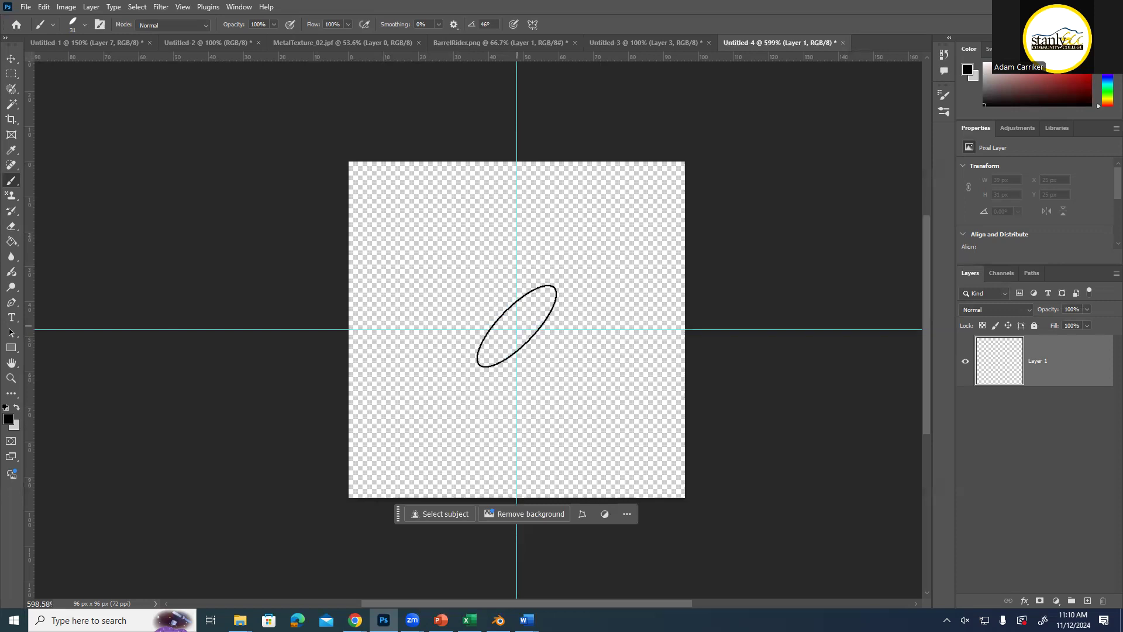
{"action": "left_click", "coordinate": [517, 325]}
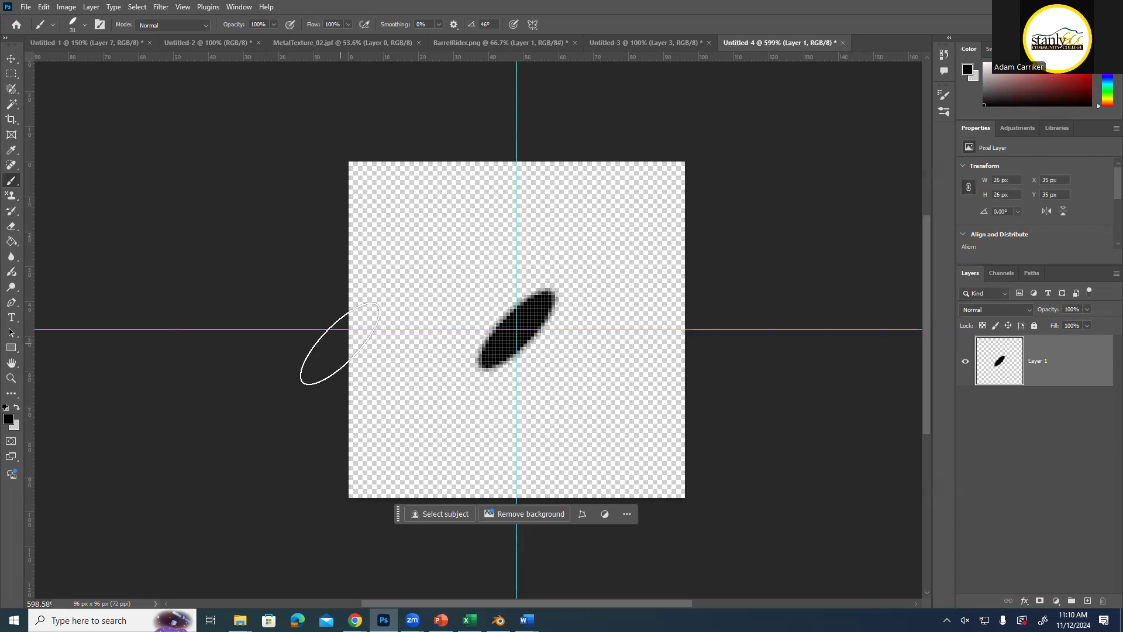
Enlarge the elliptical brush to 45 px and stamp it over the small ellipse at the guide crossing
{"action": "scroll", "coordinate": [538, 340], "scroll_direction": "down", "scroll_amount": 5}
{"action": "scroll", "coordinate": [512, 338], "scroll_direction": "down", "scroll_amount": 1}
{"action": "scroll", "coordinate": [513, 338], "scroll_direction": "up", "scroll_amount": 5}
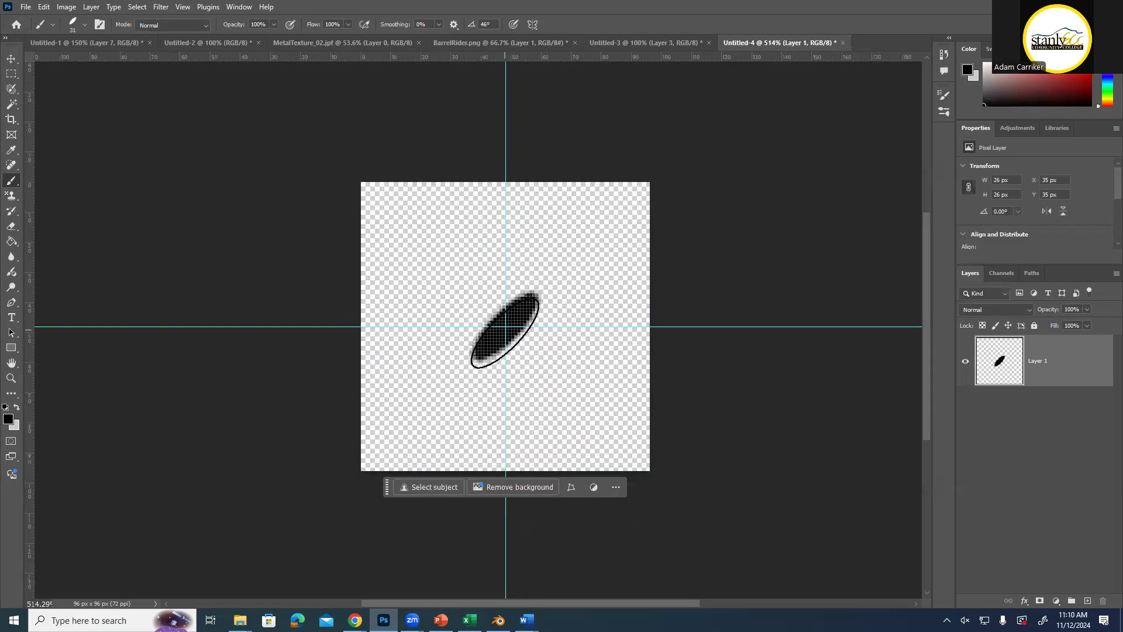
{"action": "left_click", "coordinate": [85, 25]}
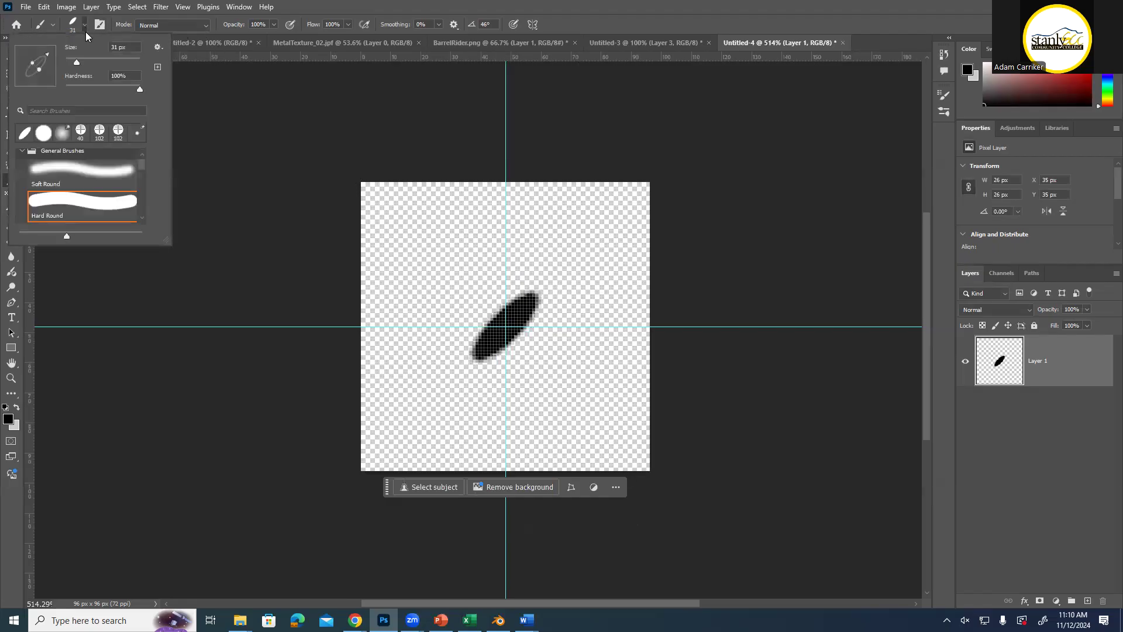
{"action": "left_click", "coordinate": [89, 62]}
{"action": "left_click", "coordinate": [508, 322]}
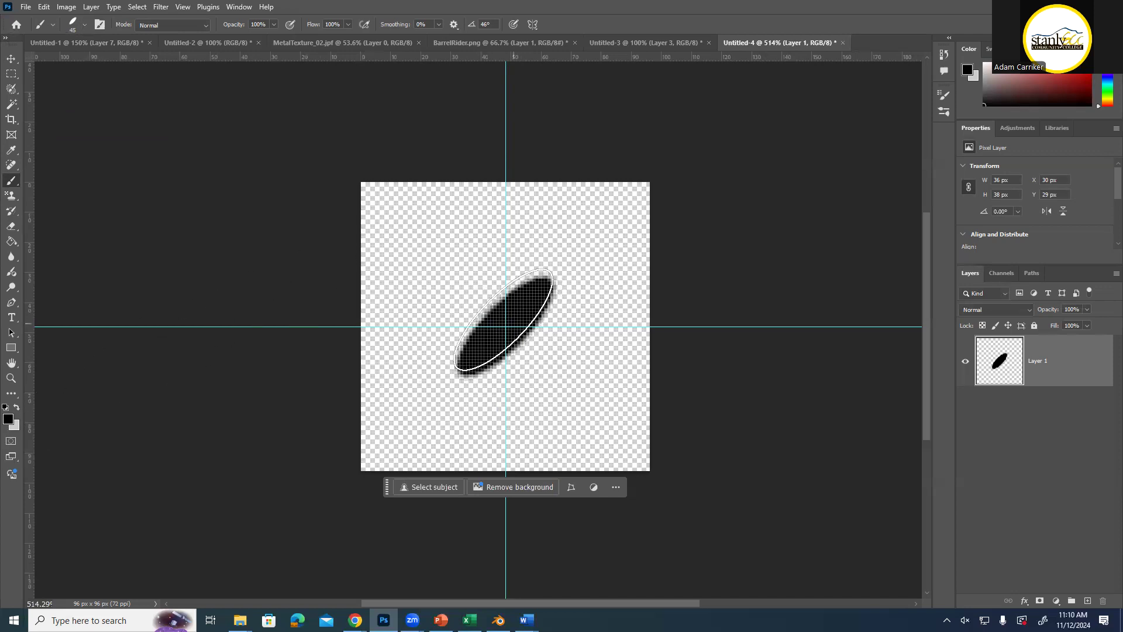
Flatten the 45 px brush tip into a narrower ellipse and stamp it over the mark to give it pointed ends
{"action": "left_click", "coordinate": [83, 26]}
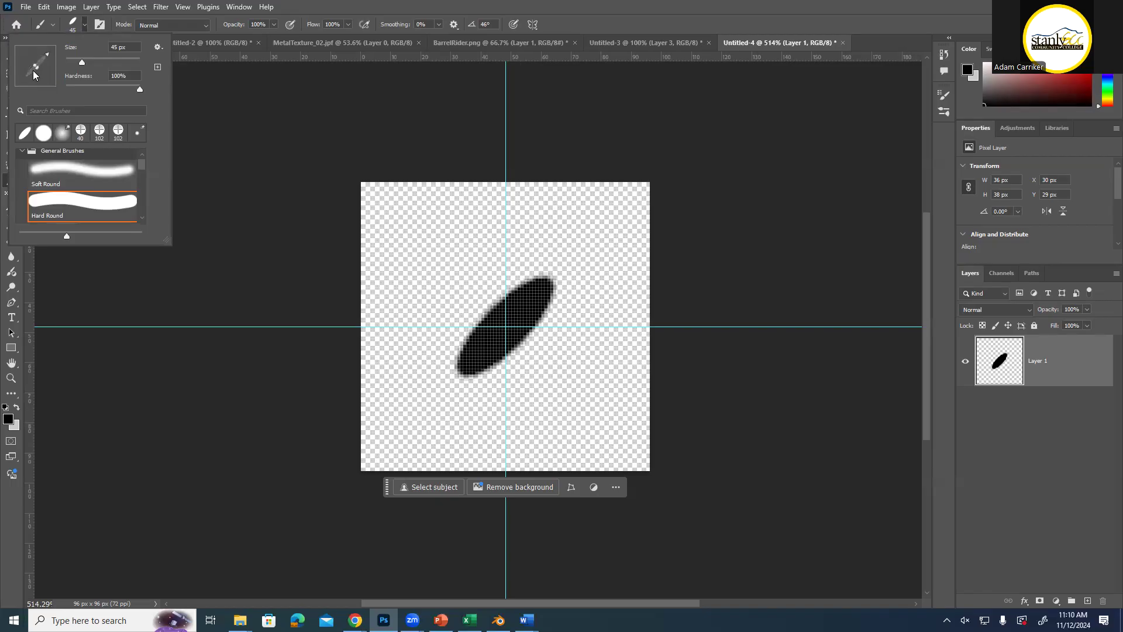
{"action": "left_click_drag", "start_coordinate": [35, 70], "coordinate": [37, 68]}
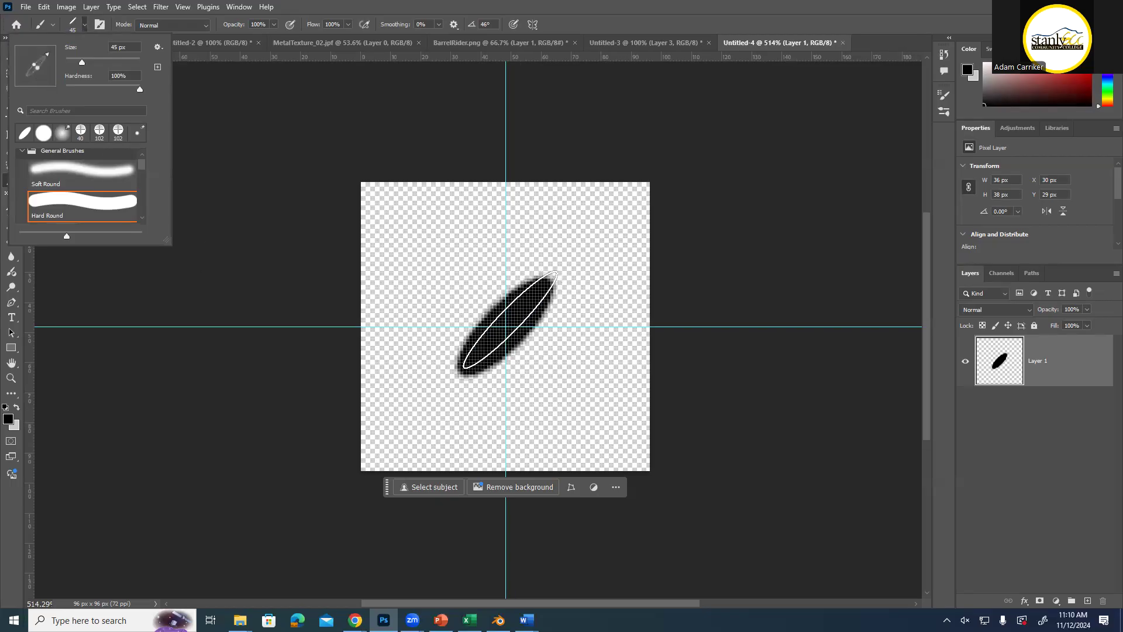
{"action": "left_click", "coordinate": [502, 328]}
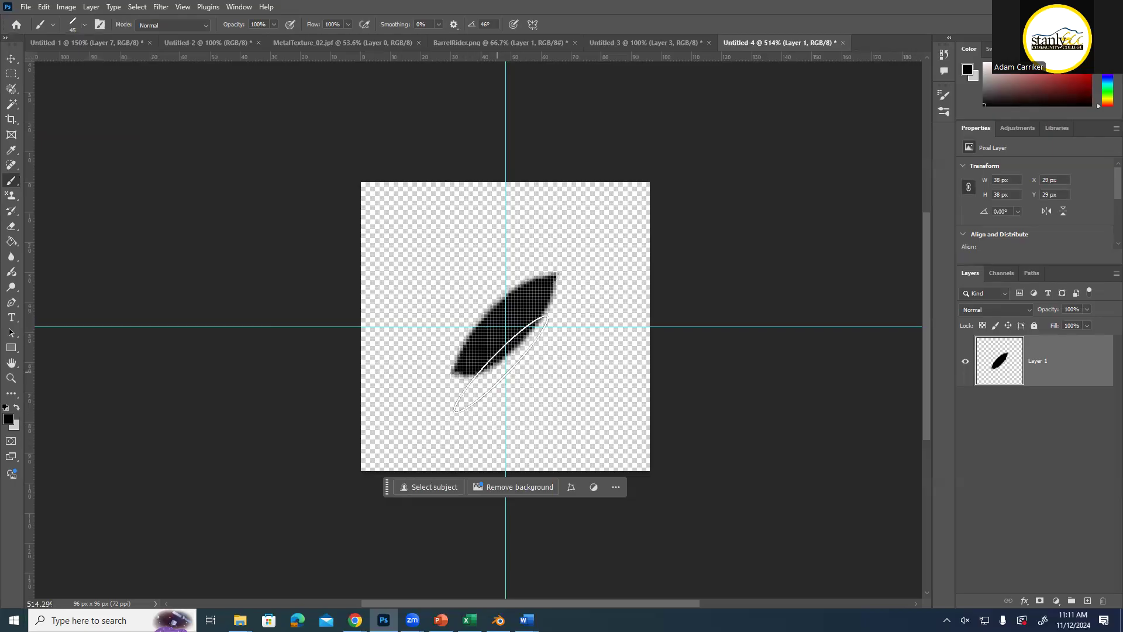
Stamp the narrow ellipse once more over the centre mark to extend its lower point
{"action": "left_click", "coordinate": [499, 332]}
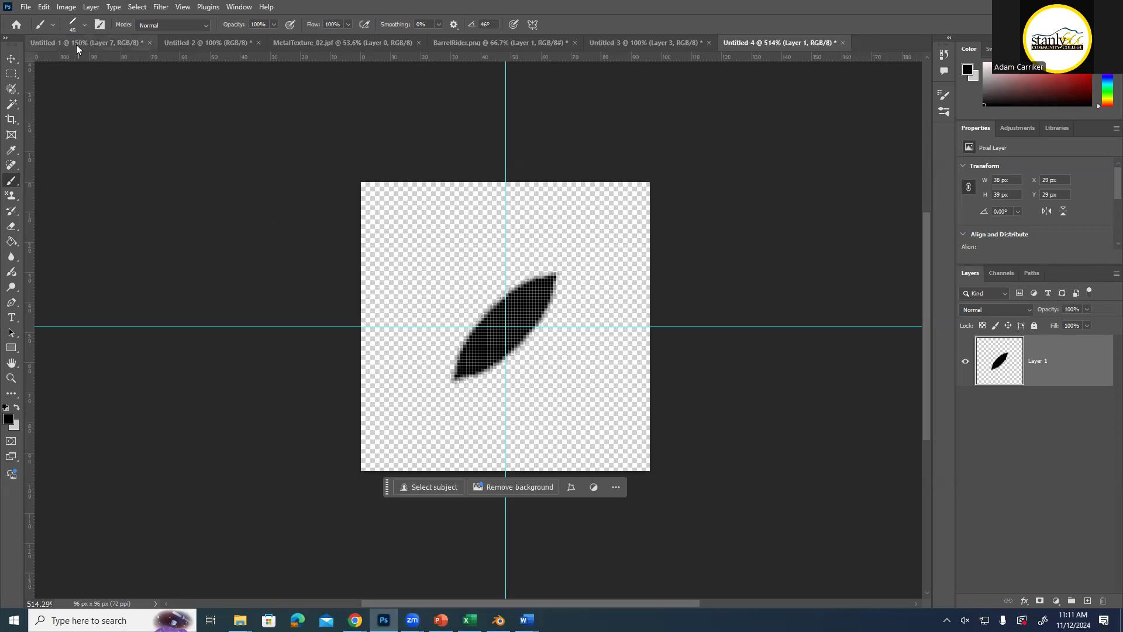
Try stamping the My_Phillips_Head brush at 102 px over the centre mark, and undo the stamp
{"action": "left_click", "coordinate": [86, 25]}
{"action": "scroll", "coordinate": [75, 199], "scroll_direction": "down", "scroll_amount": 6}
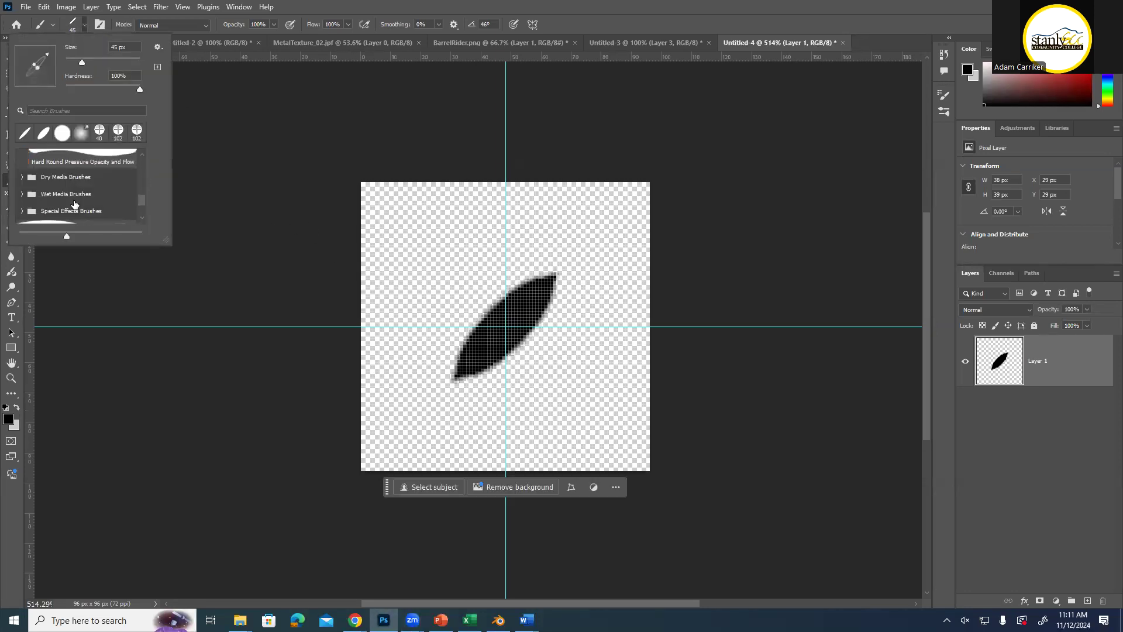
{"action": "left_click", "coordinate": [76, 208]}
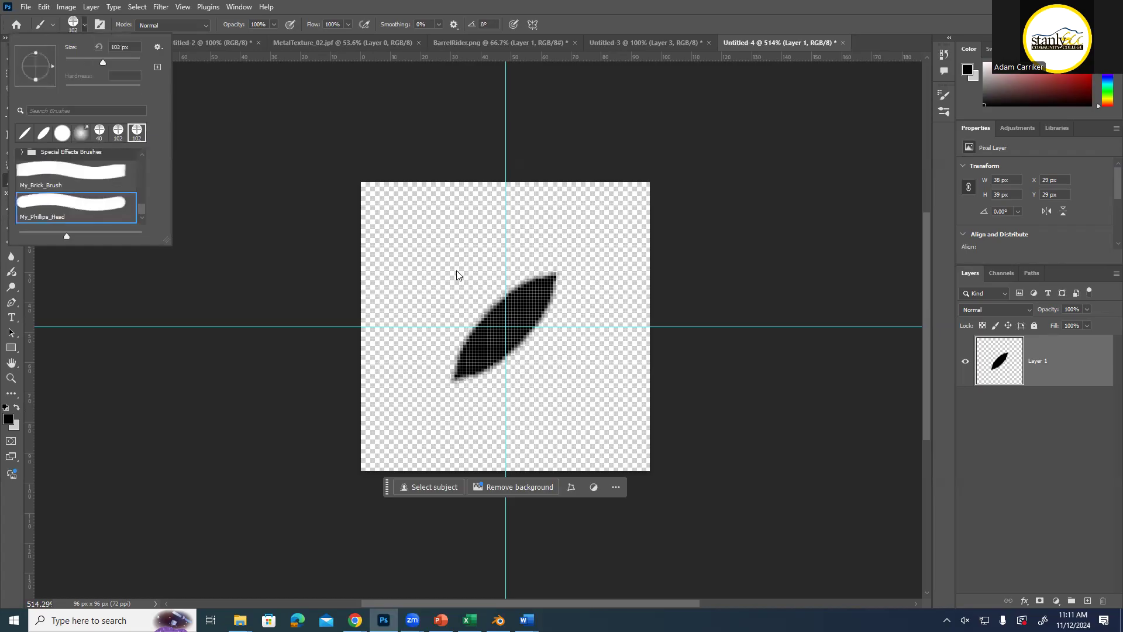
{"action": "left_click", "coordinate": [498, 328]}
{"action": "key", "text": "ctrl+z"}
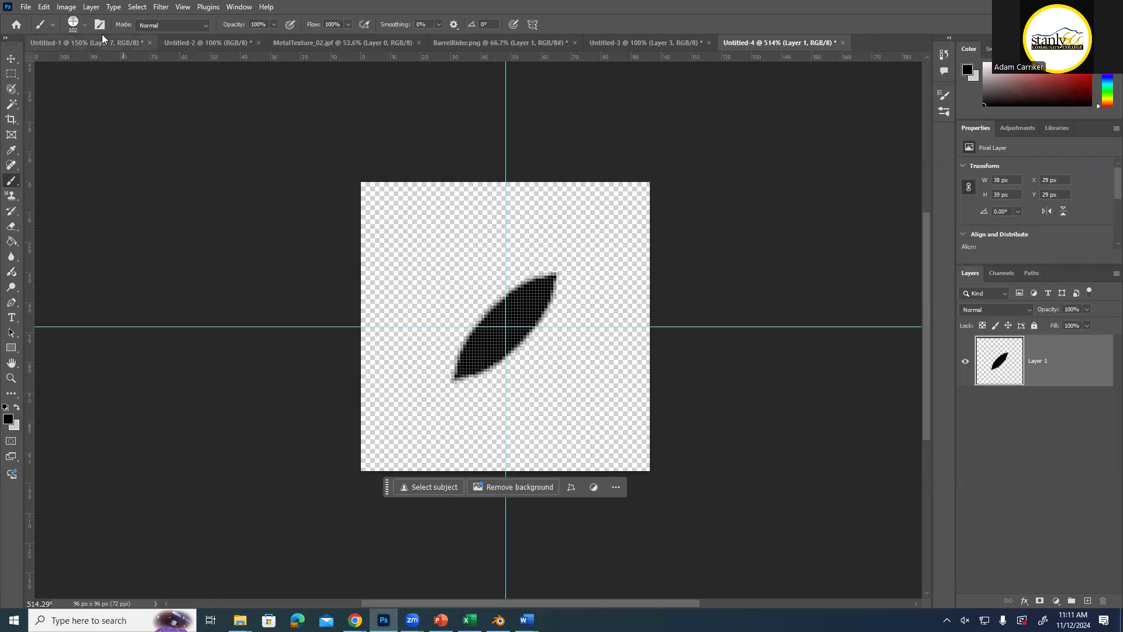
Try shaping the Hard Round brush into a narrow 44 px ellipse angled at about 42°
{"action": "left_click", "coordinate": [86, 25]}
{"action": "scroll", "coordinate": [60, 174], "scroll_direction": "up", "scroll_amount": 8}
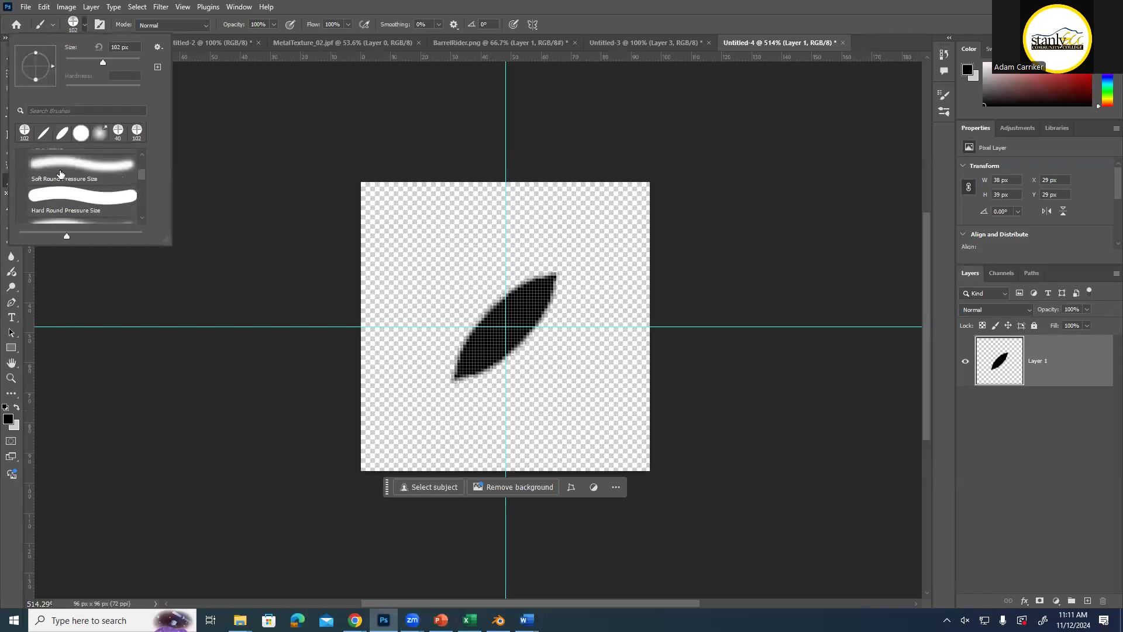
{"action": "left_click", "coordinate": [63, 212]}
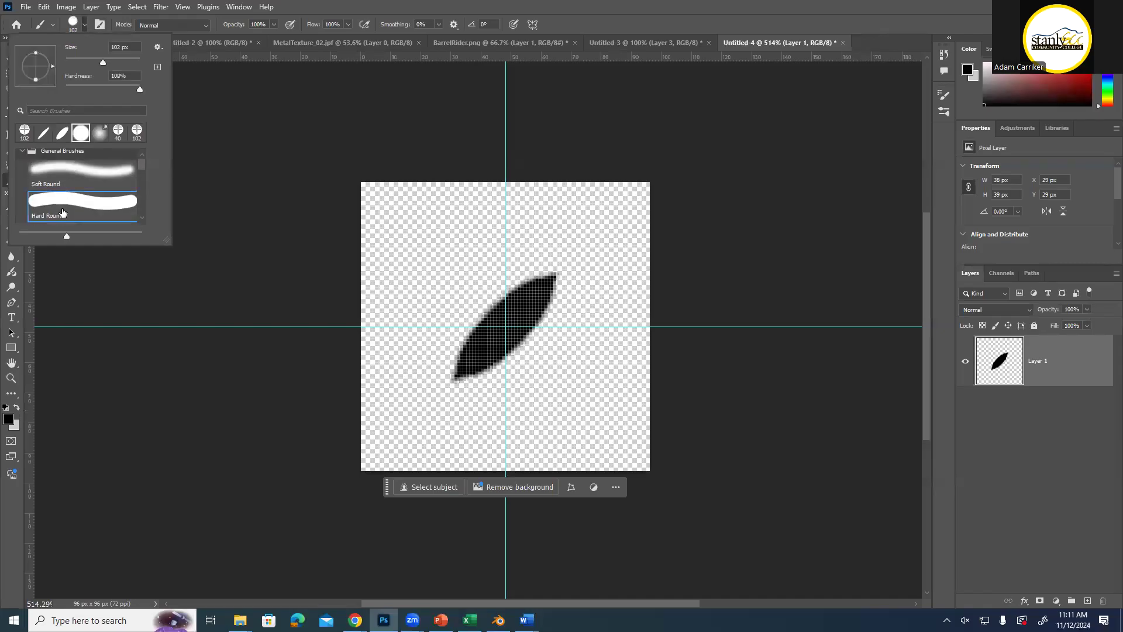
{"action": "key", "text": "ctrl"}
{"action": "key", "text": "ctrl"}
{"action": "key", "text": "ctrl"}
{"action": "left_click", "coordinate": [81, 68]}
{"action": "left_click_drag", "start_coordinate": [36, 72], "coordinate": [53, 51]}
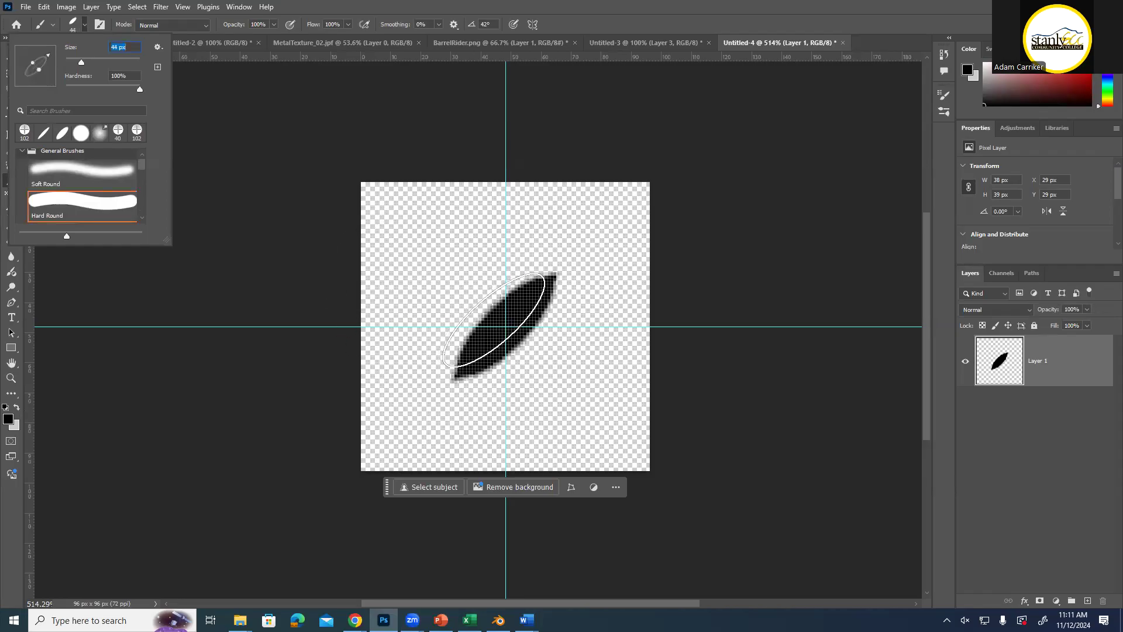
{"action": "left_click_drag", "start_coordinate": [47, 59], "coordinate": [48, 55]}
{"action": "key", "text": "Escape"}
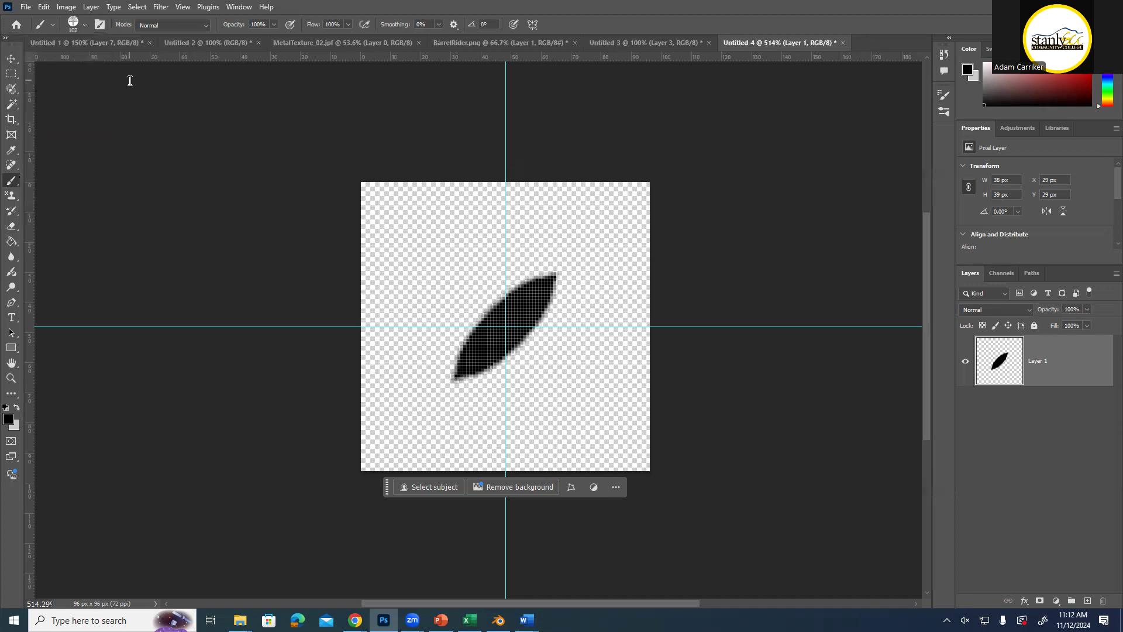
Set the brush tip to a 45° angle, 31% roundness and 44 px size, and try it over the centre mark
{"action": "key", "text": "F5"}
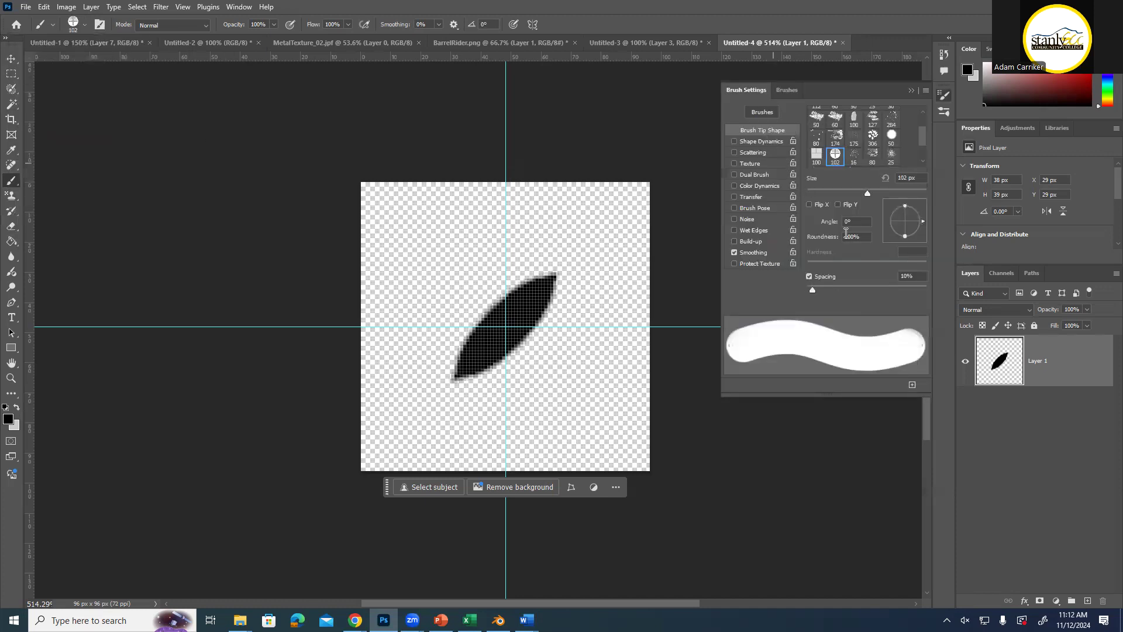
{"action": "type", "text": "45"}
{"action": "key", "text": "Return"}
{"action": "left_click_drag", "start_coordinate": [915, 230], "coordinate": [910, 225]}
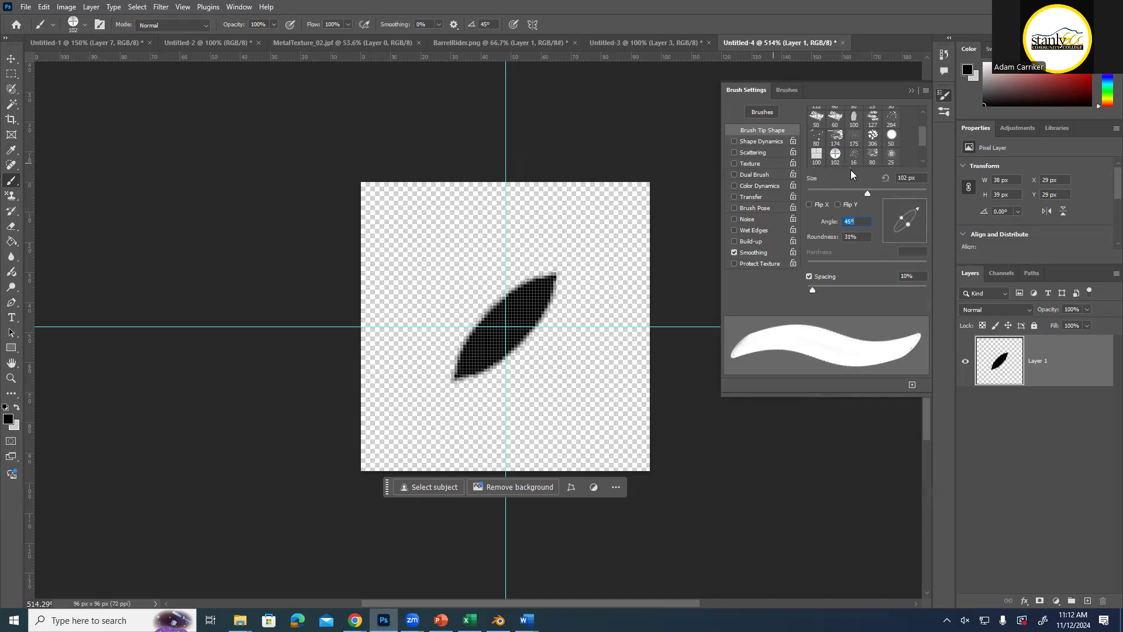
{"action": "left_click_drag", "start_coordinate": [864, 194], "coordinate": [832, 196]}
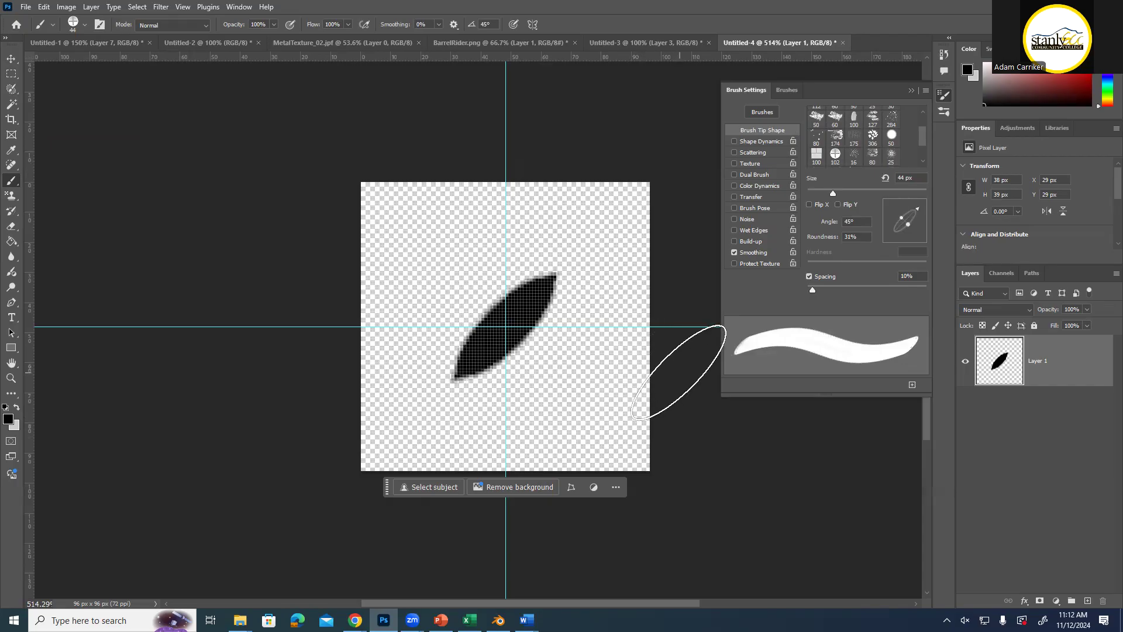
{"action": "left_click", "coordinate": [910, 90]}
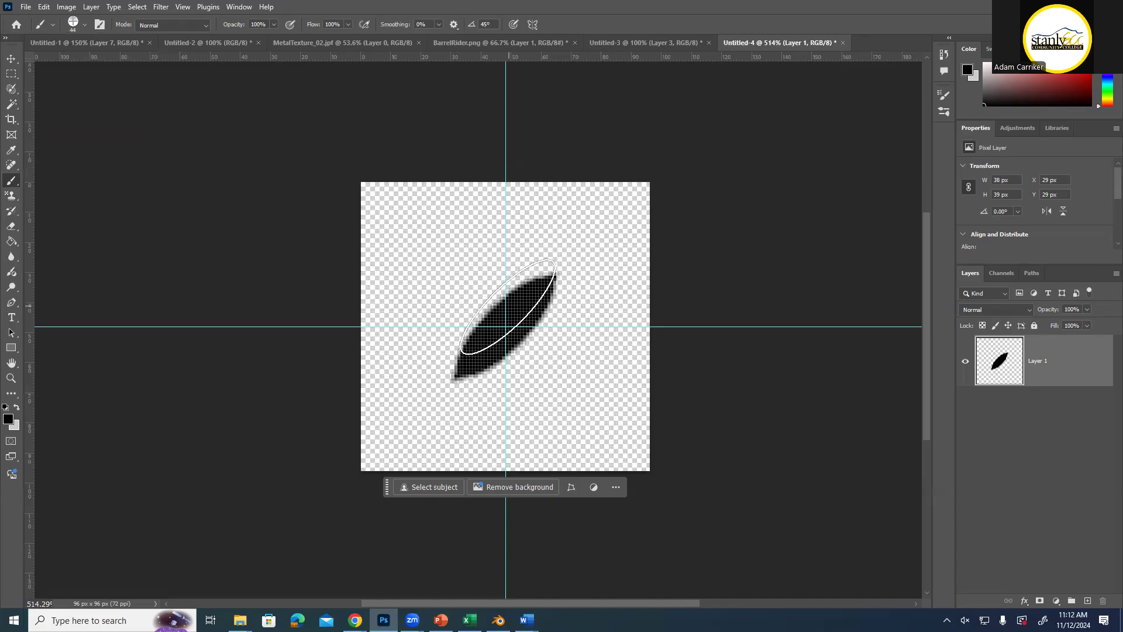
{"action": "left_click", "coordinate": [508, 307]}
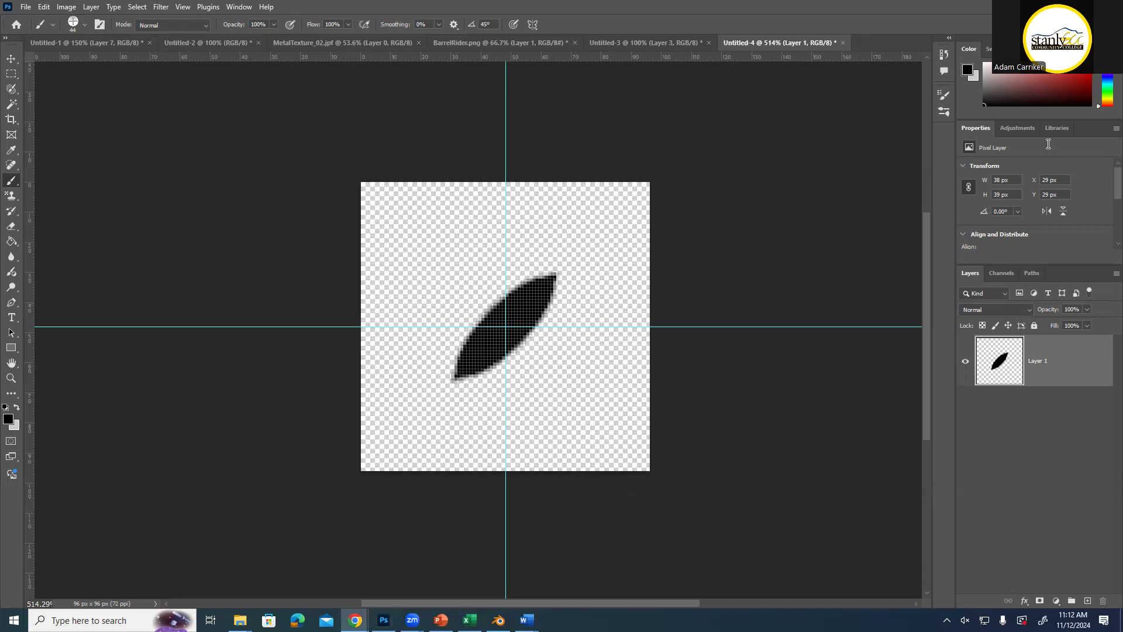
Look at the diamond plate colour reference in Chrome, return to Photoshop and duplicate Layer 1 as UpperRight
{"action": "key", "text": "alt+Tab"}
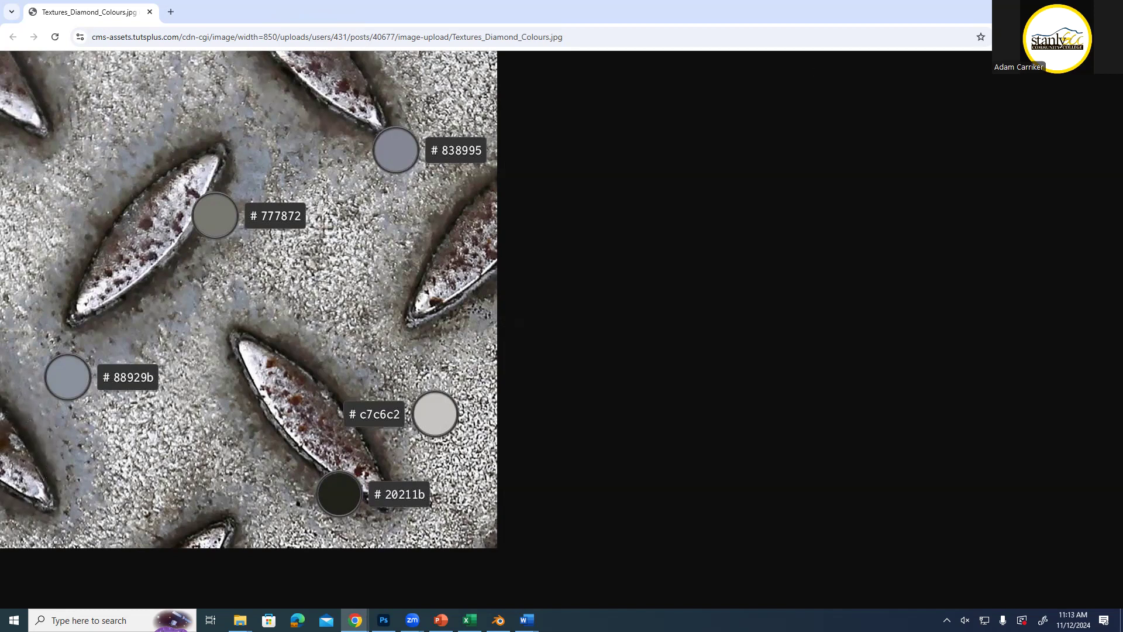
{"action": "key", "text": "alt+Tab"}
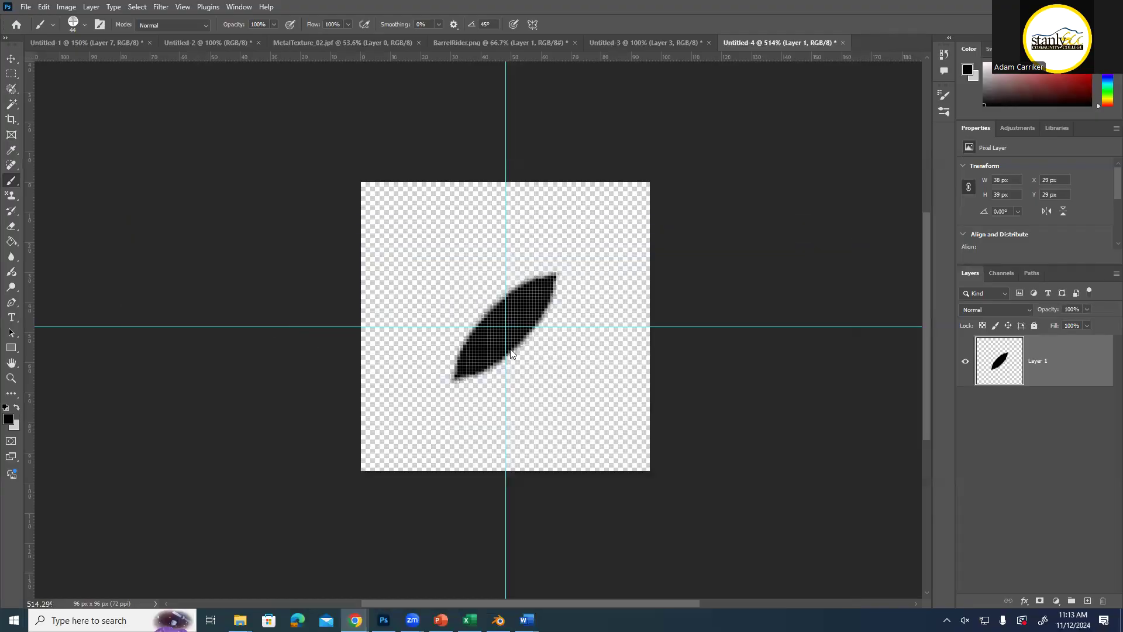
{"action": "right_click", "coordinate": [1067, 363]}
{"action": "left_click", "coordinate": [1038, 119]}
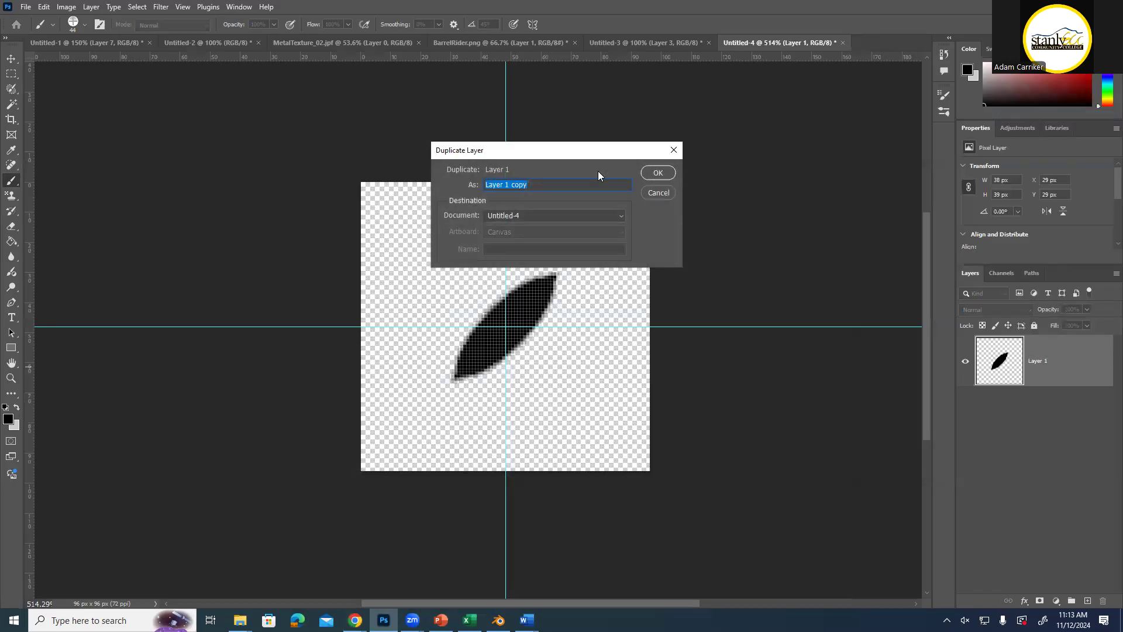
{"action": "type", "text": "UpperRight"}
{"action": "key", "text": "Return"}
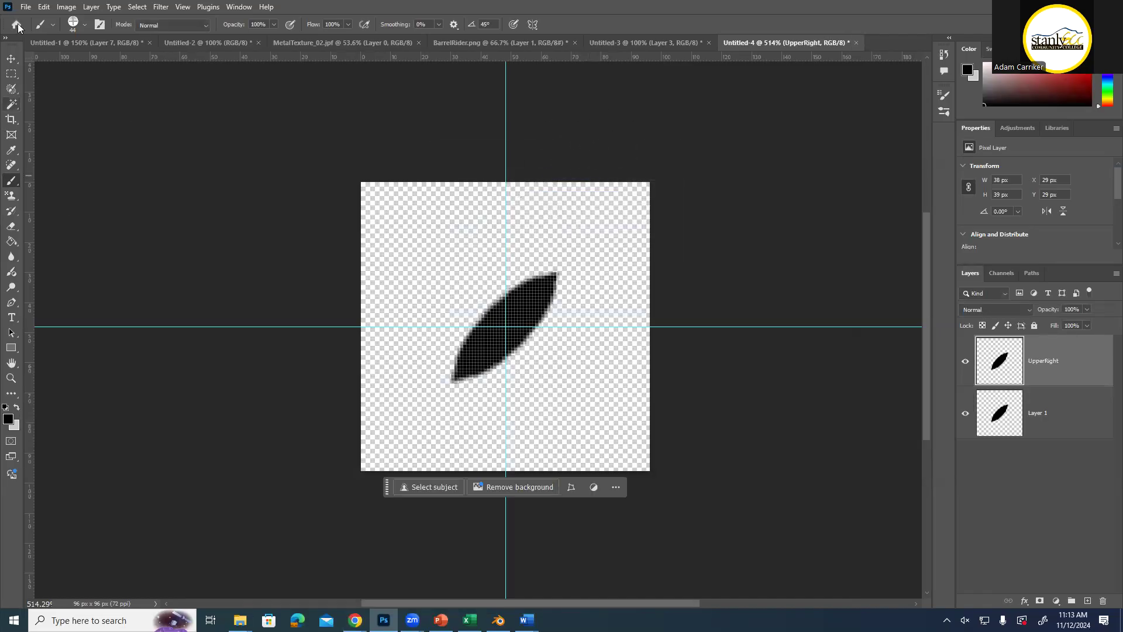
Move the UpperRight mark 48 px right and 48 px up so it centres on the canvas's upper-right corner
{"action": "left_click", "coordinate": [11, 58]}
{"action": "left_click_drag", "start_coordinate": [490, 368], "coordinate": [630, 221]}
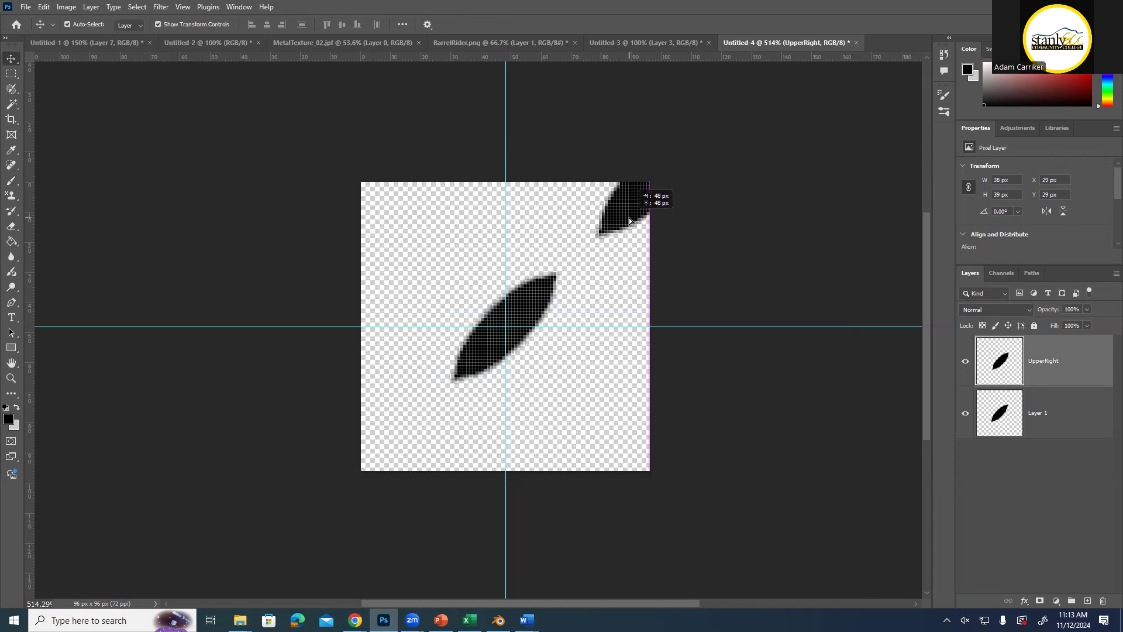
{"action": "left_click_drag", "start_coordinate": [630, 220], "coordinate": [630, 220]}
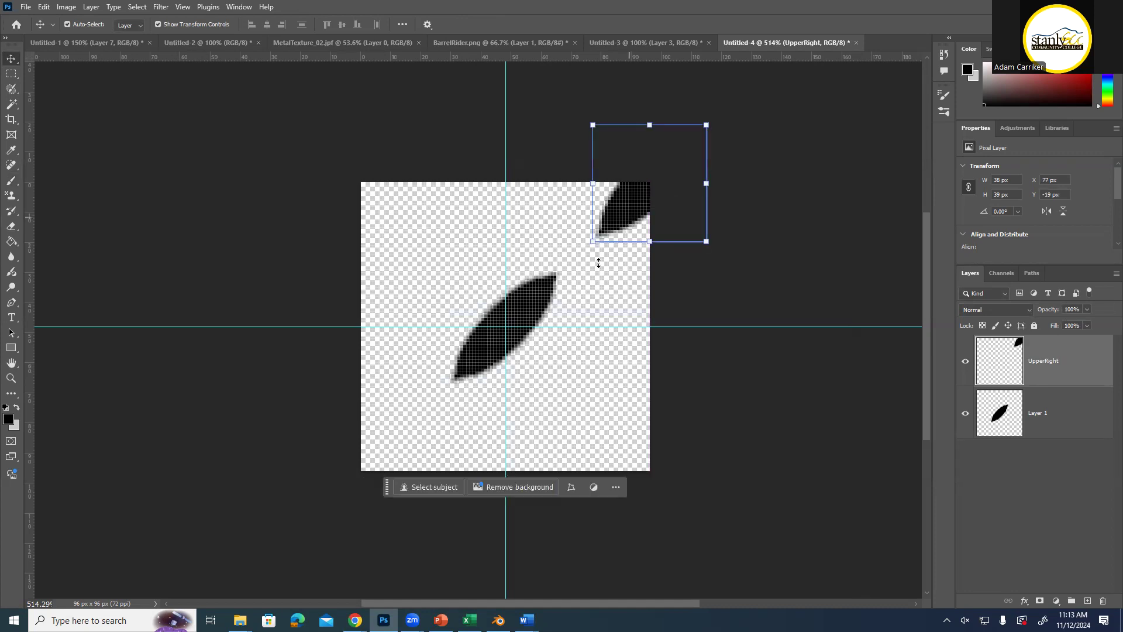
{"action": "left_click", "coordinate": [754, 280]}
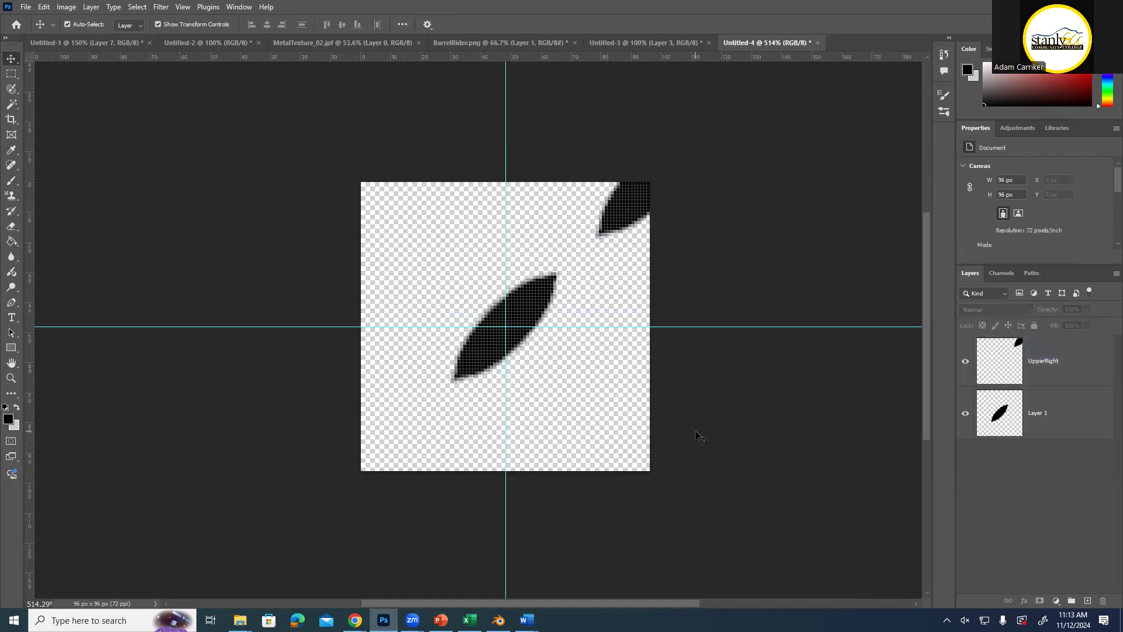
Duplicate Layer 1 as LowerRight and move the copy to X 77 px, Y 77 px, centred on the canvas's lower-right corner
{"action": "left_click", "coordinate": [1068, 413]}
{"action": "right_click", "coordinate": [1068, 413]}
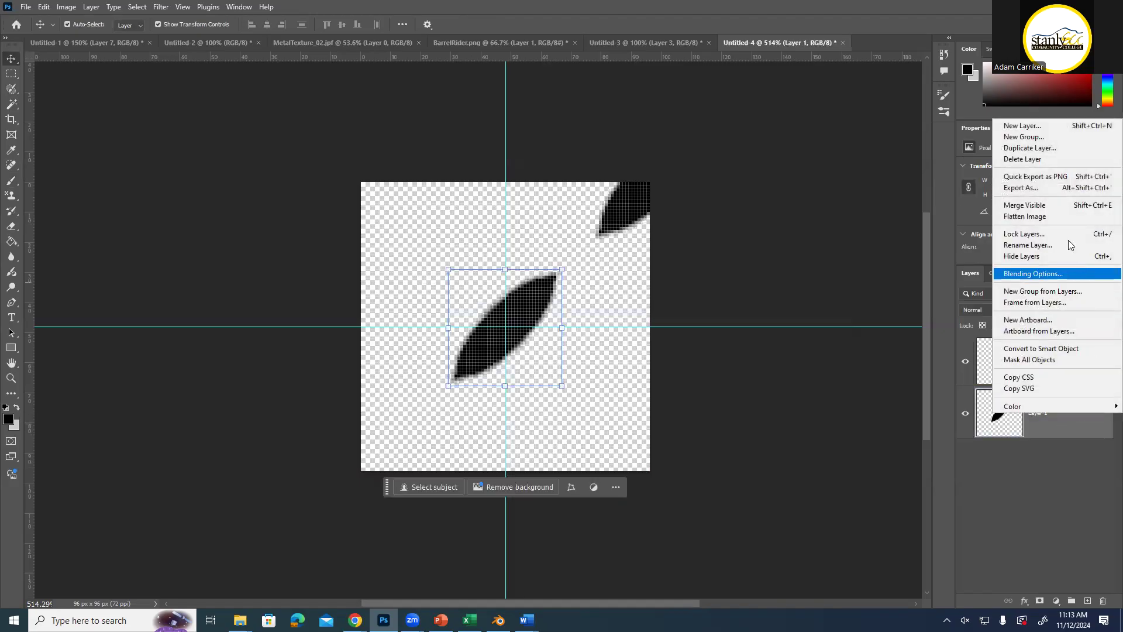
{"action": "left_click", "coordinate": [1031, 148]}
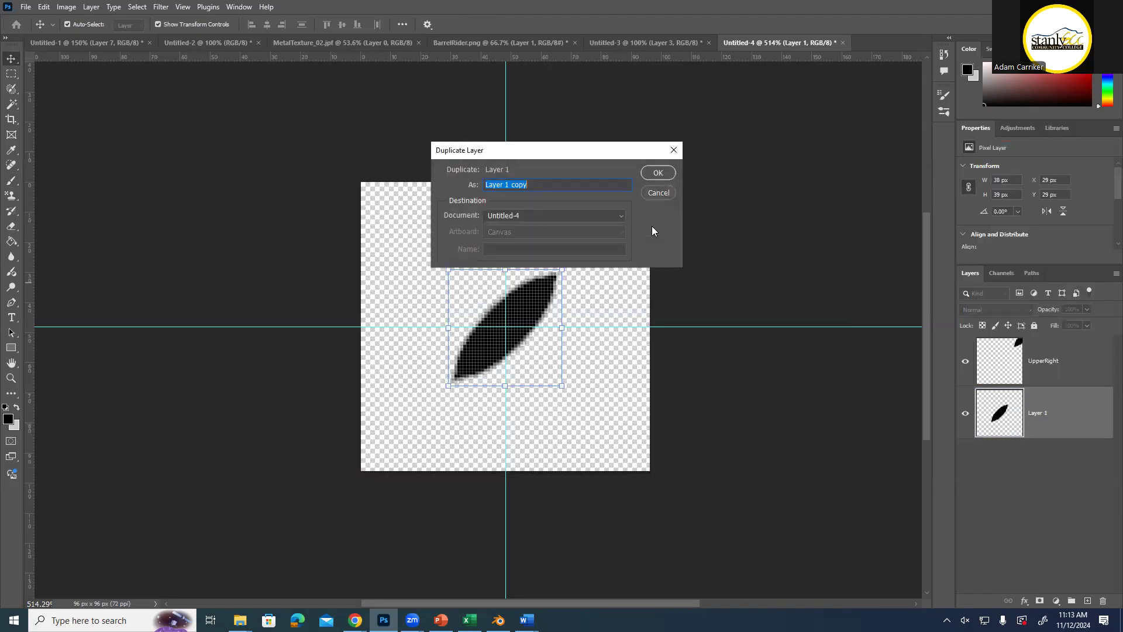
{"action": "type", "text": "LowerRight"}
{"action": "key", "text": "Return"}
{"action": "left_click_drag", "start_coordinate": [533, 323], "coordinate": [652, 457]}
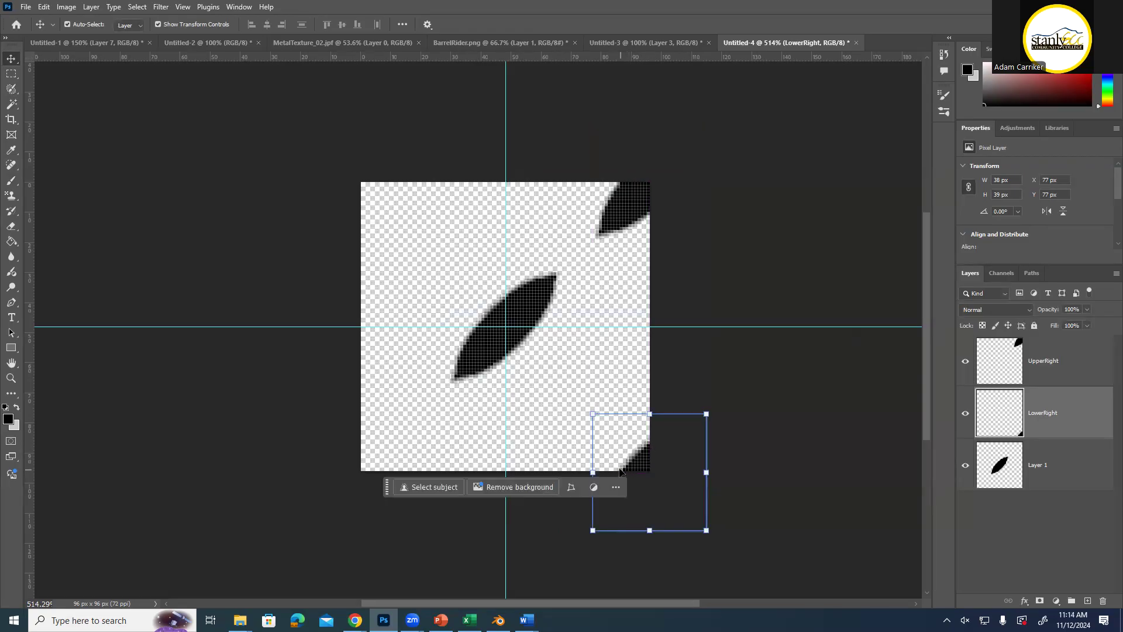
Duplicate Layer 1 as LowerLeft and move the copy to X -19 px, Y 77 px, centred on the canvas's lower-left corner
{"action": "left_click", "coordinate": [535, 315]}
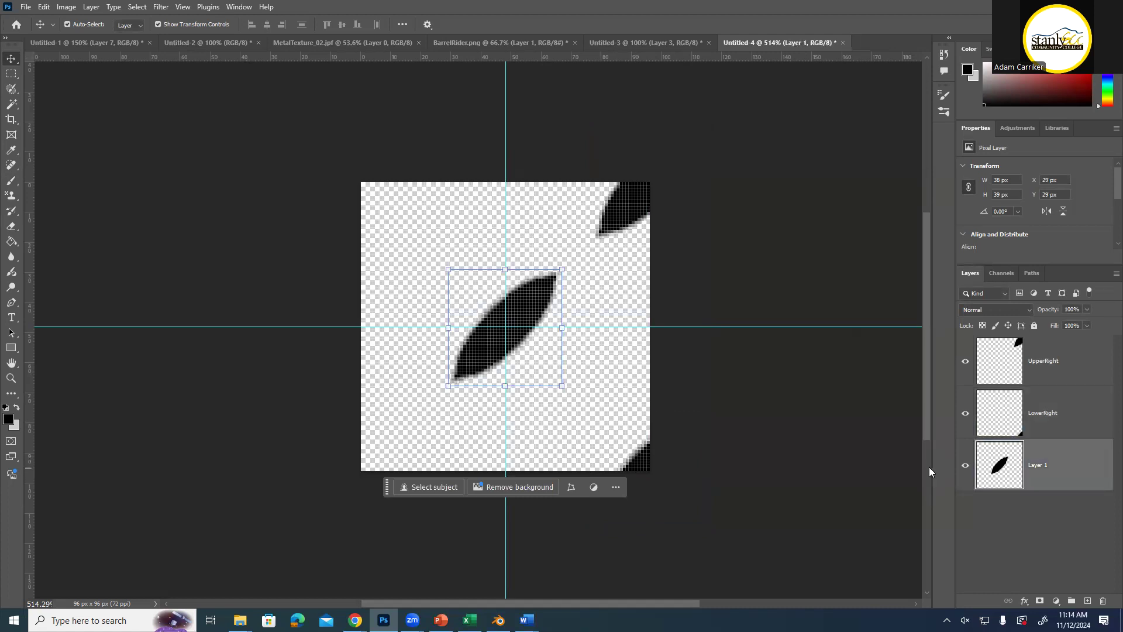
{"action": "right_click", "coordinate": [1091, 463]}
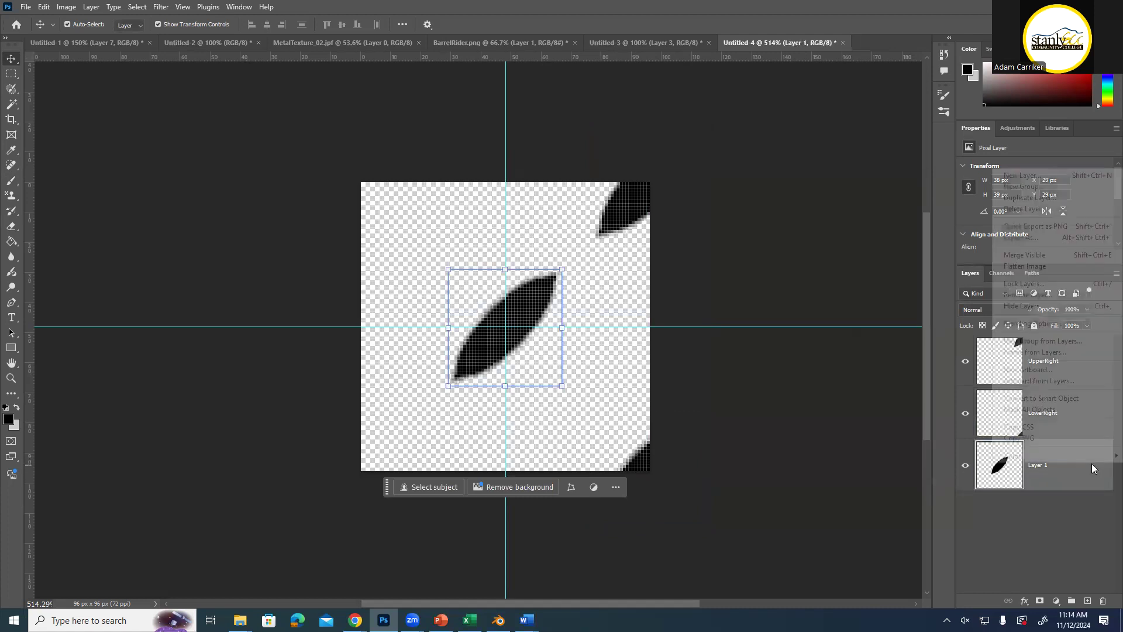
{"action": "left_click", "coordinate": [1022, 199]}
{"action": "type", "text": "LowerLeft"}
{"action": "key", "text": "Return"}
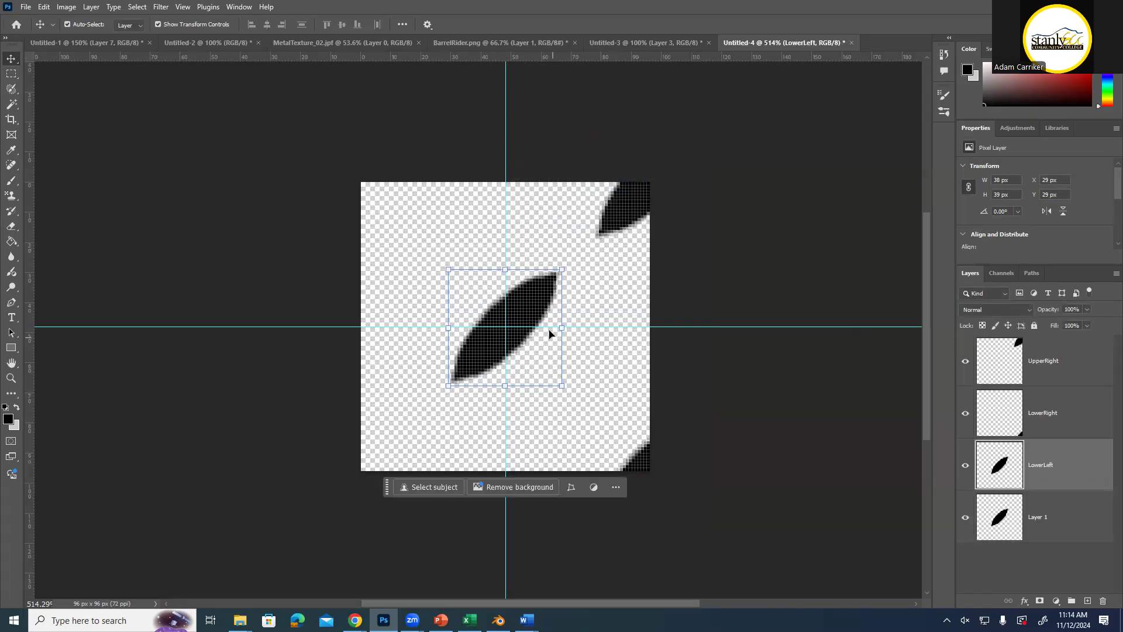
{"action": "left_click", "coordinate": [12, 62]}
{"action": "left_click_drag", "start_coordinate": [504, 345], "coordinate": [382, 460]}
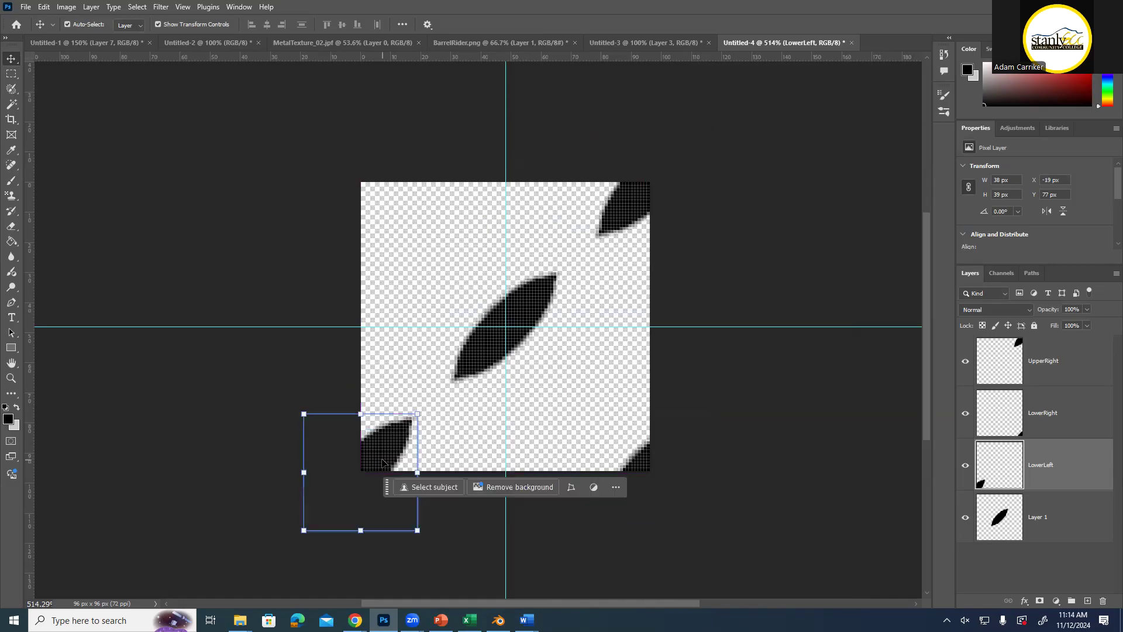
Duplicate Layer 1 as UpperLeft and move the copy so it centres on the canvas's upper-left corner
{"action": "left_click", "coordinate": [1076, 523]}
{"action": "right_click", "coordinate": [1078, 521]}
{"action": "left_click", "coordinate": [1044, 259]}
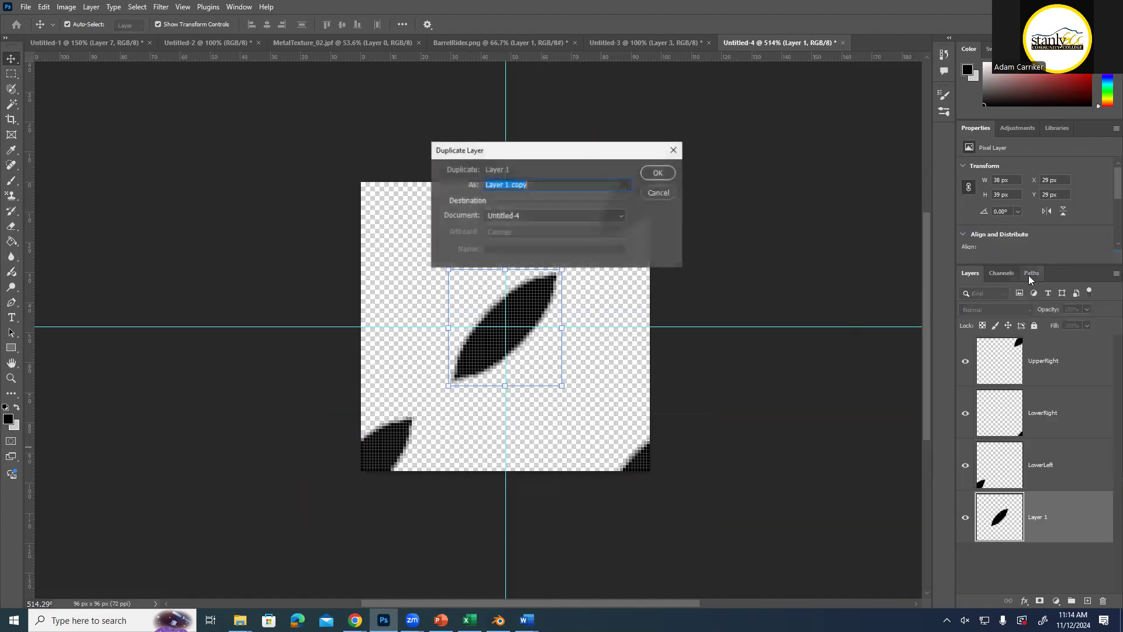
{"action": "type", "text": "U"}
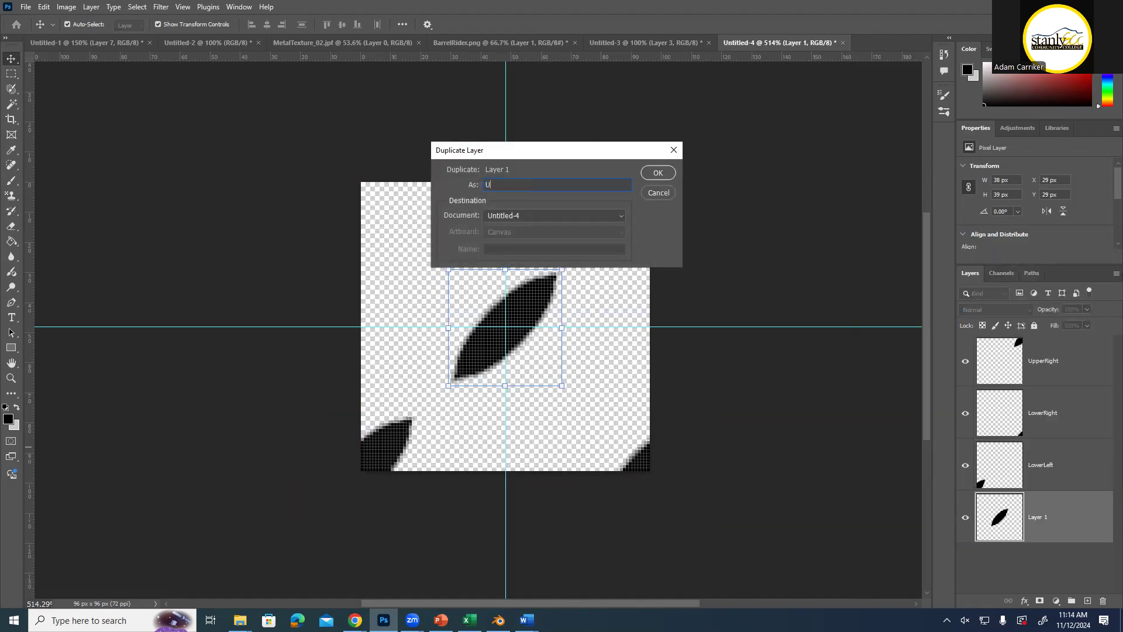
{"action": "type", "text": "pperLeft"}
{"action": "key", "text": "Return"}
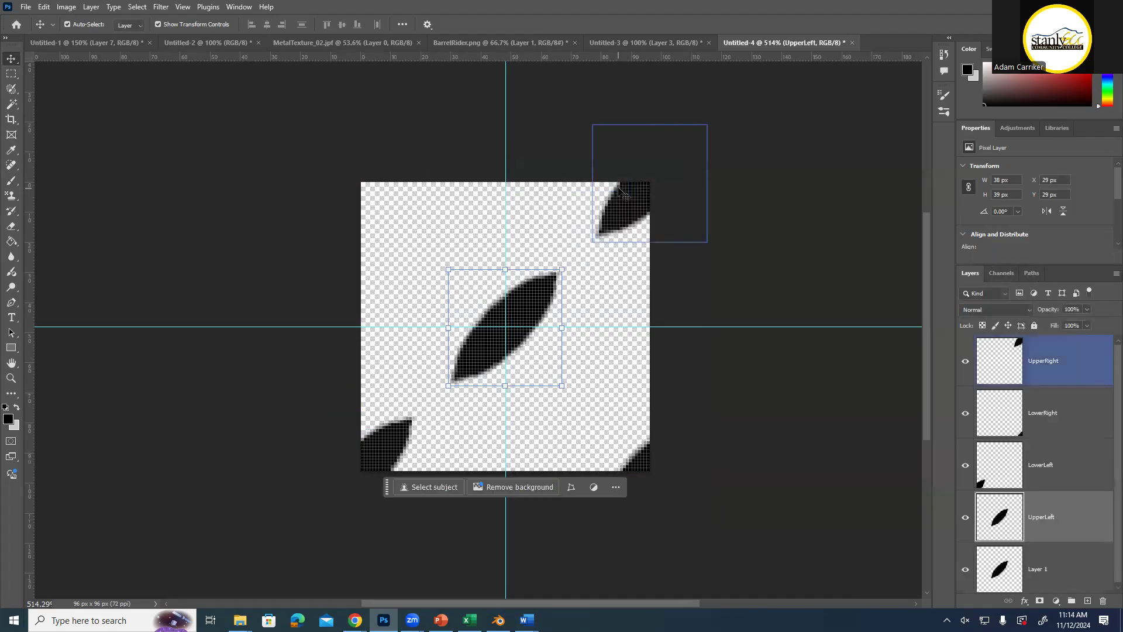
{"action": "left_click_drag", "start_coordinate": [503, 336], "coordinate": [377, 211]}
{"action": "left_click", "coordinate": [738, 430]}
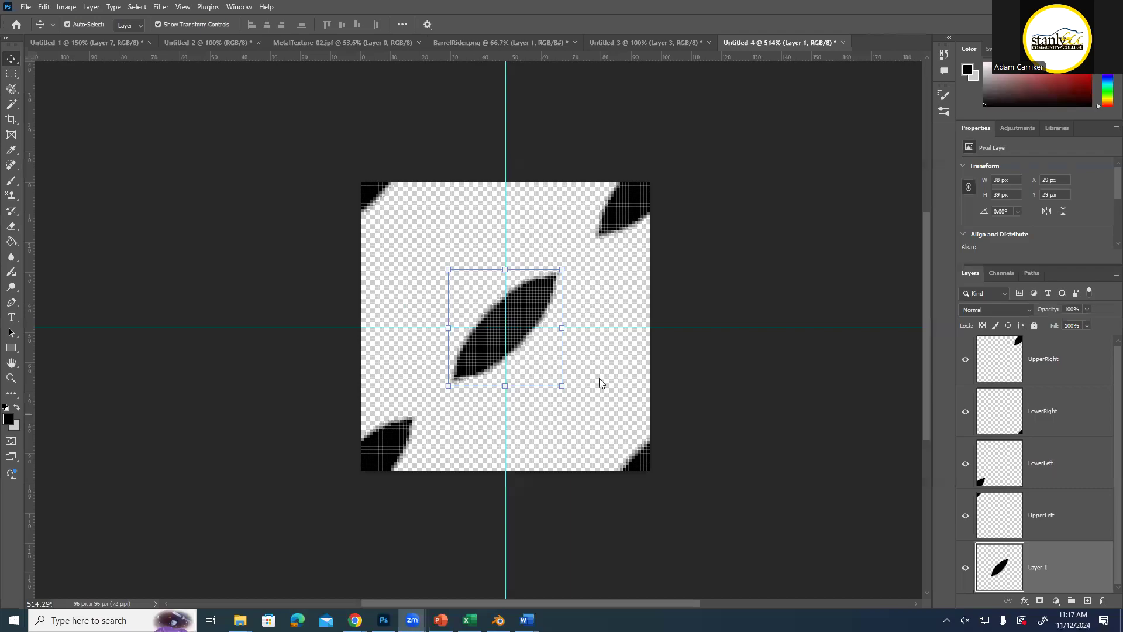
Try rotating the centre tread mark on Layer 1 by 90° clockwise
{"action": "left_click", "coordinate": [521, 339]}
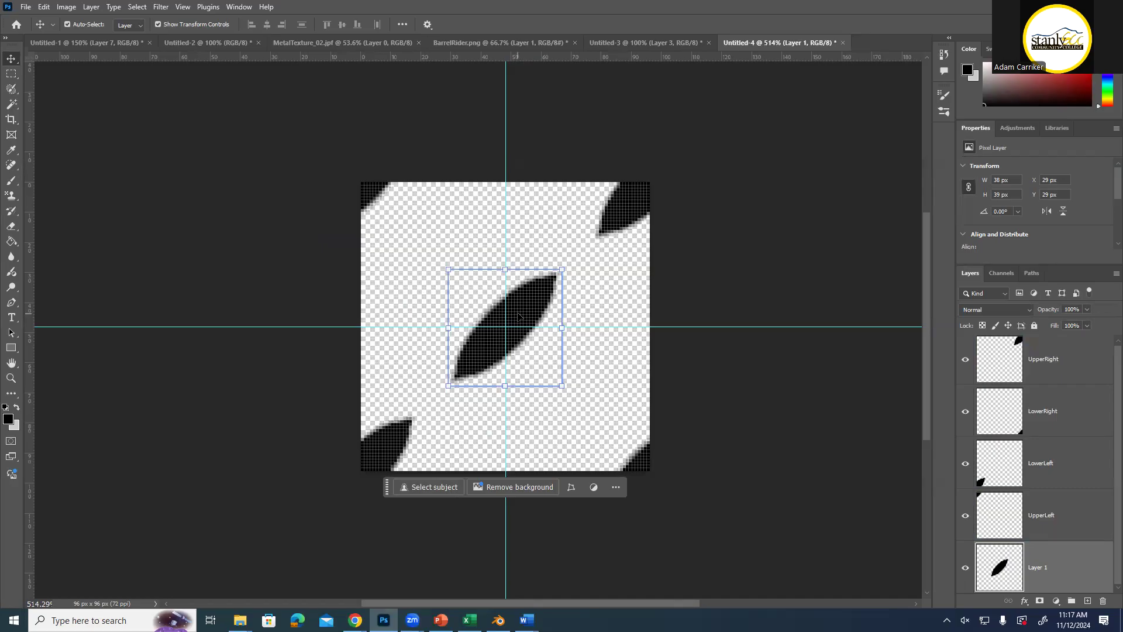
{"action": "left_click_drag", "start_coordinate": [519, 315], "coordinate": [512, 341]}
{"action": "left_click", "coordinate": [44, 7]}
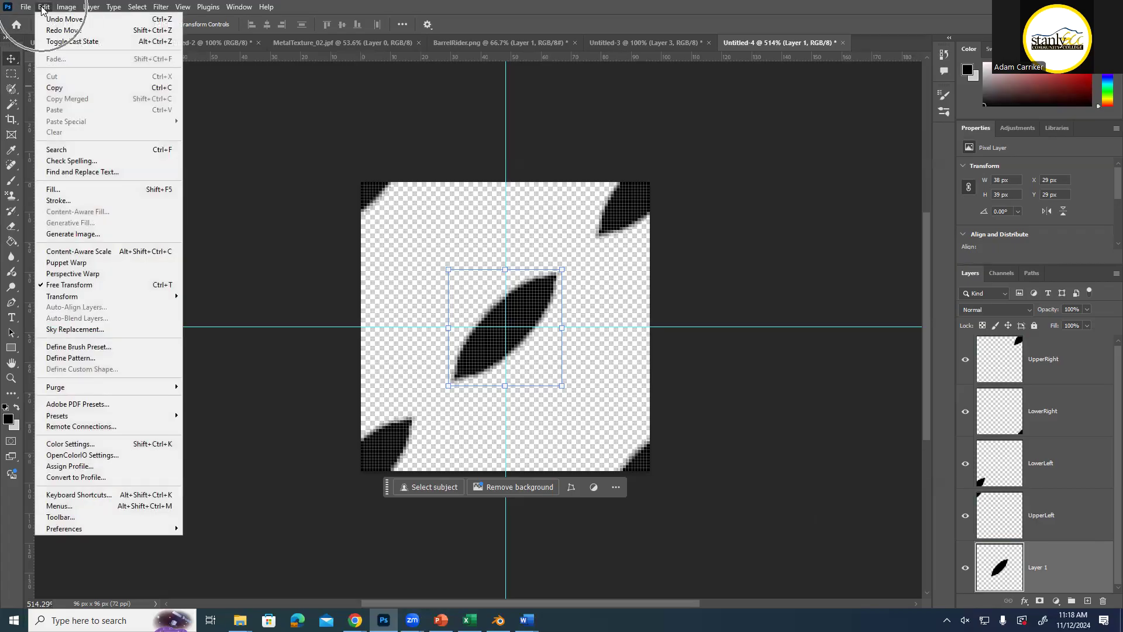
{"action": "left_click", "coordinate": [75, 287]}
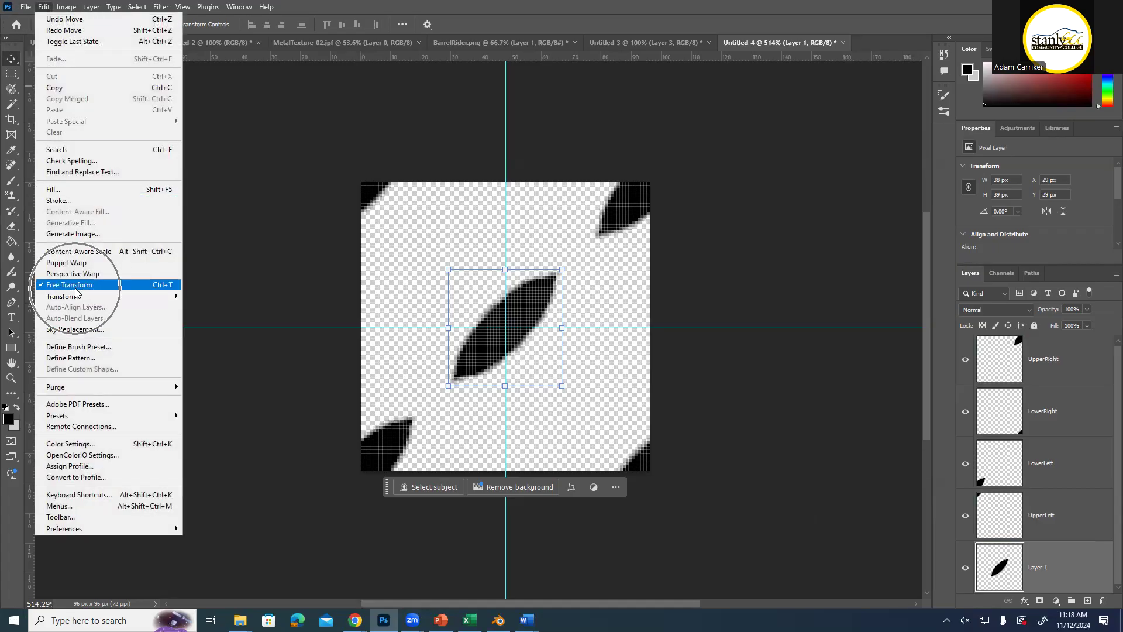
{"action": "mouse_move", "coordinate": [66, 298]}
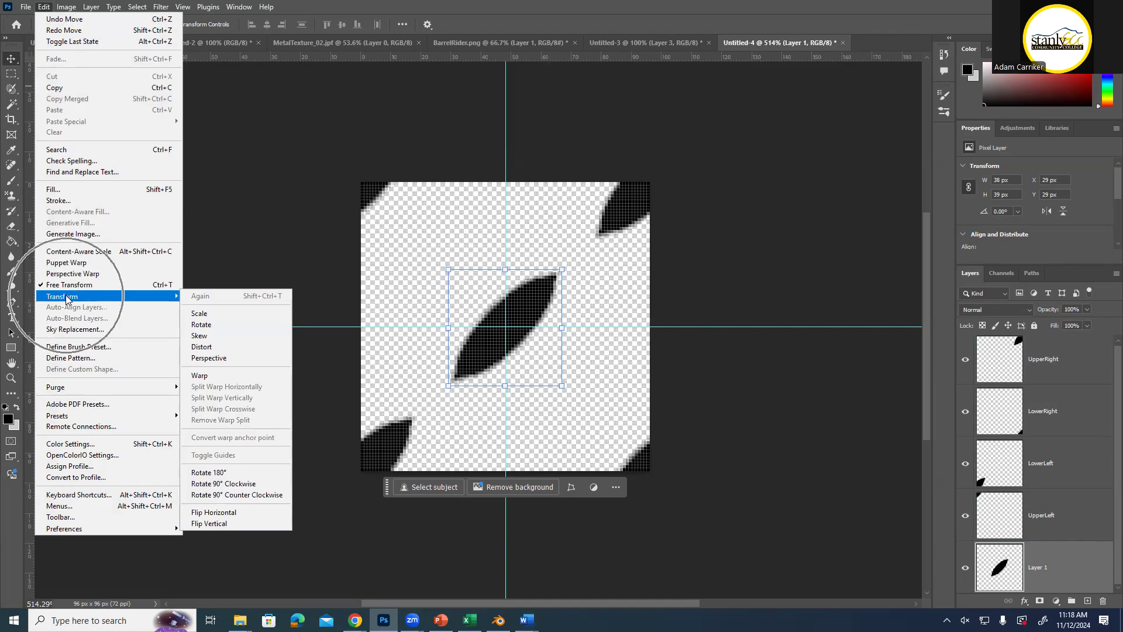
{"action": "left_click", "coordinate": [202, 484]}
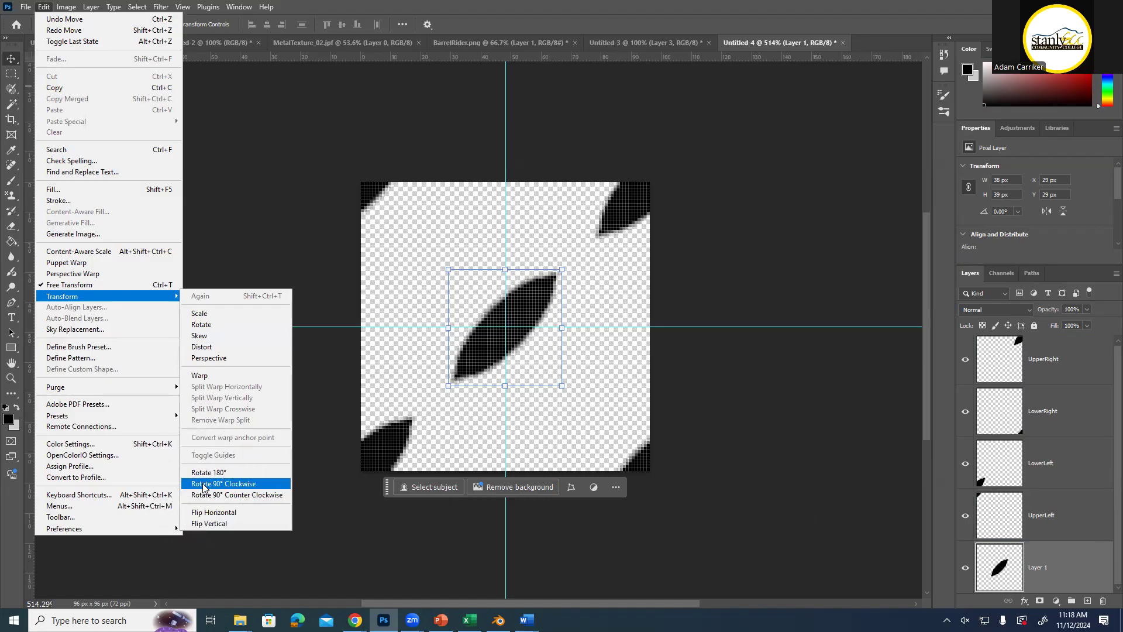
{"action": "left_click", "coordinate": [202, 485]}
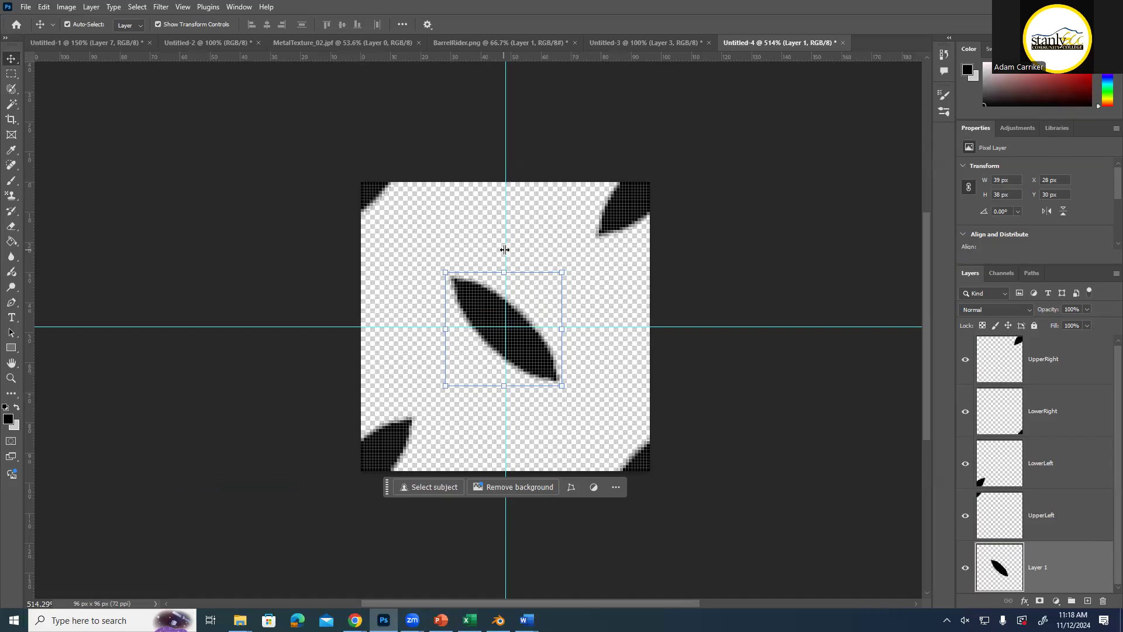
{"action": "key", "text": "ctrl+z"}
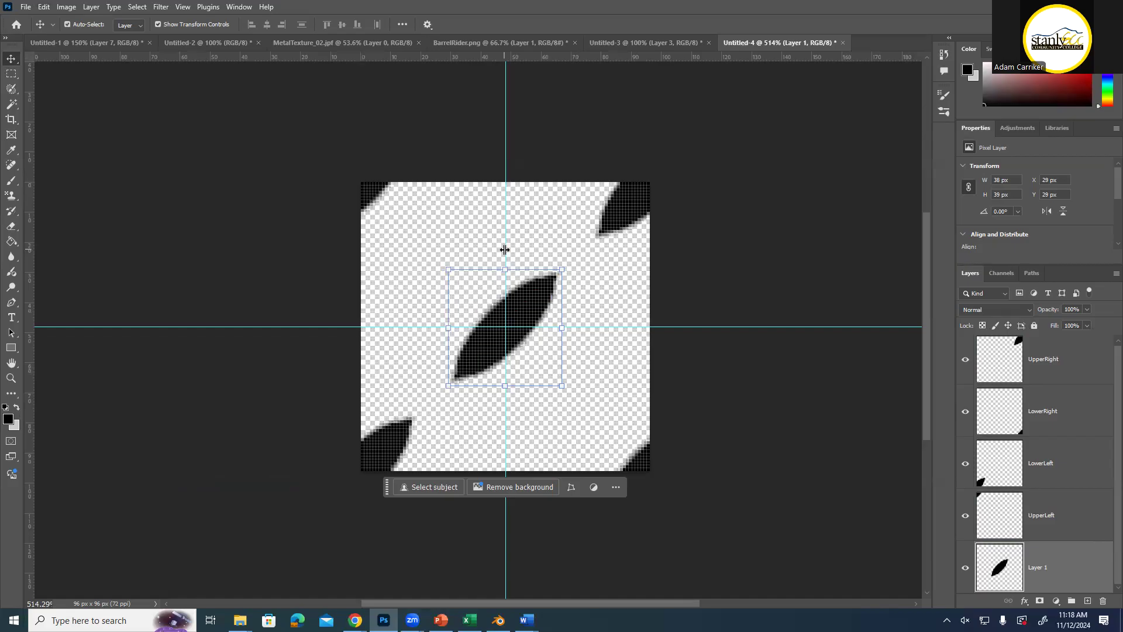
Rotate the centre tread mark on Layer 1 by 90° clockwise so it runs opposite to the corner marks, and deselect it
{"action": "key", "text": "ctrl+c"}
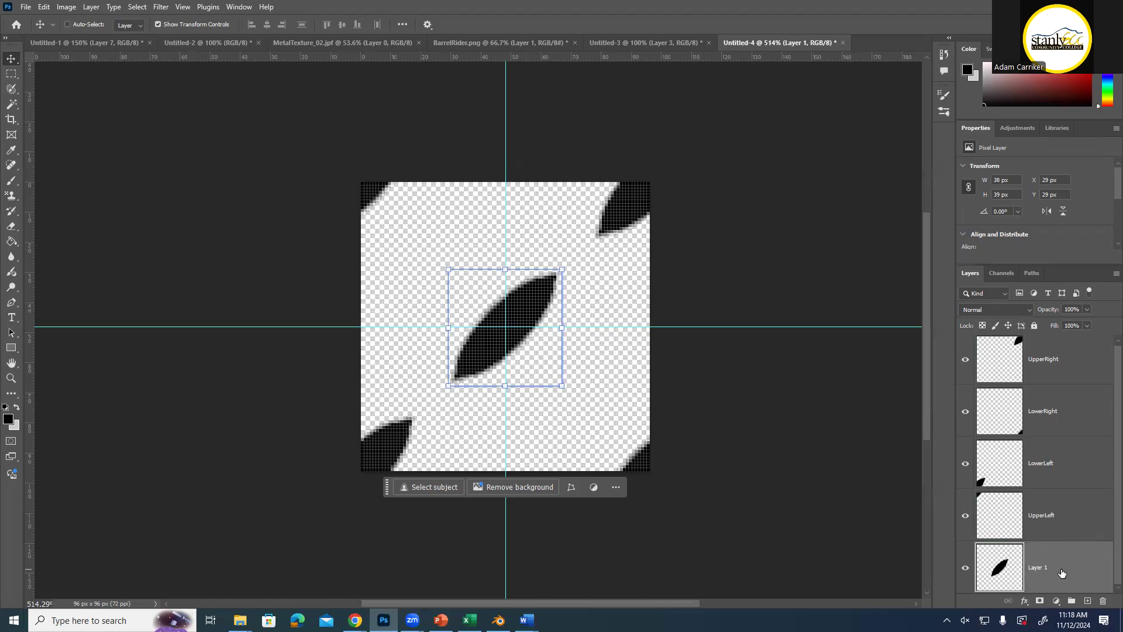
{"action": "left_click", "coordinate": [44, 7]}
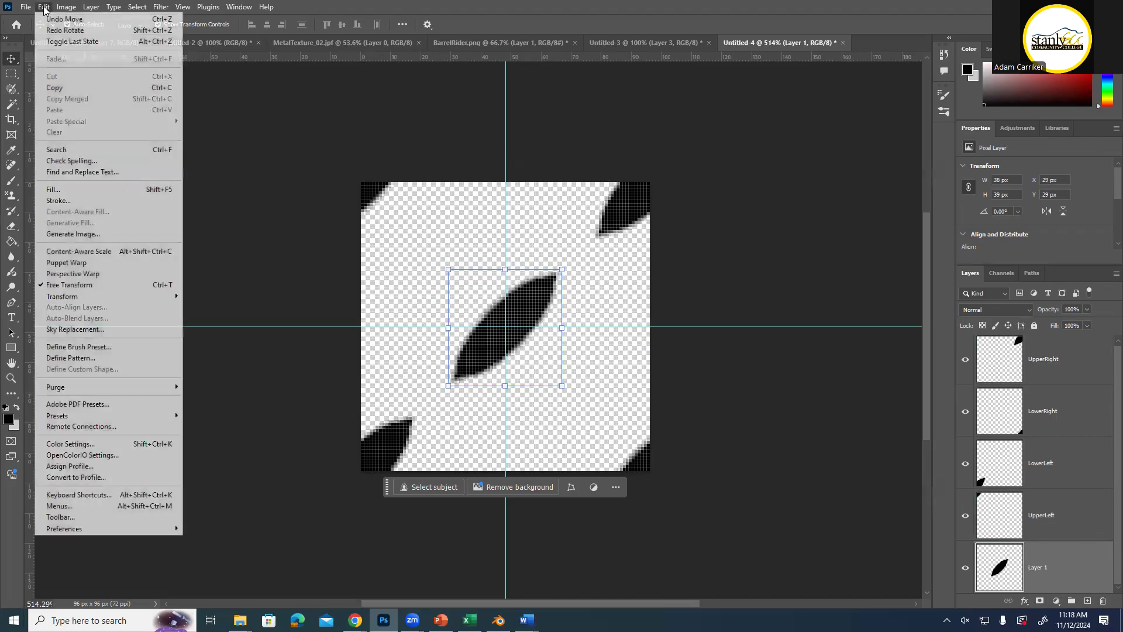
{"action": "mouse_move", "coordinate": [71, 299]}
{"action": "key", "text": "ctrl"}
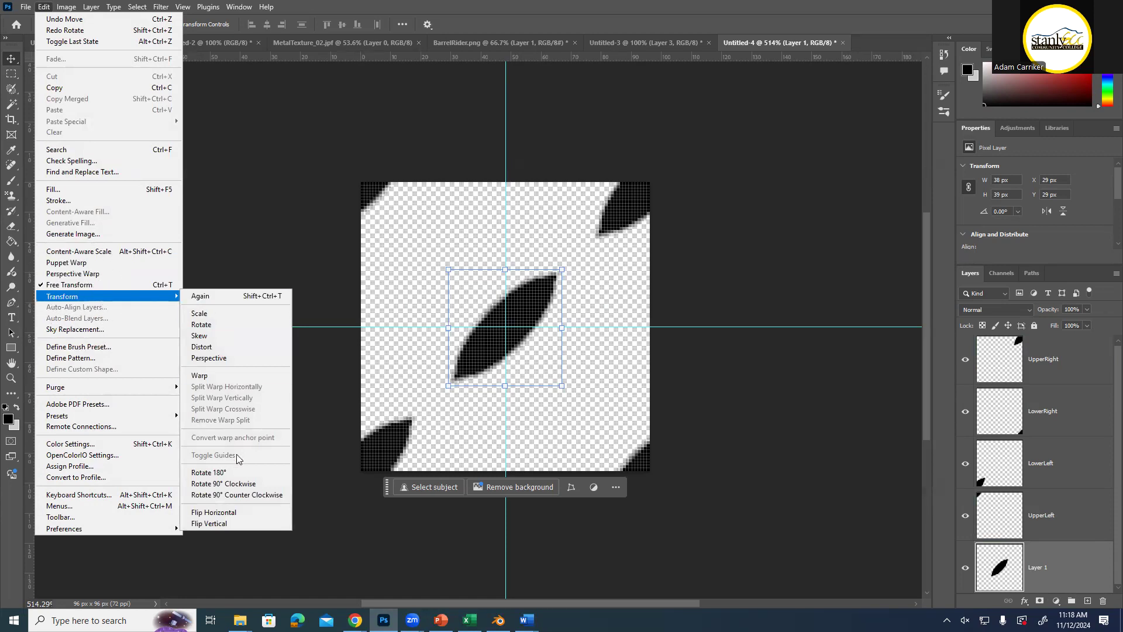
{"action": "key", "text": "ctrl"}
{"action": "key", "text": "ctrl"}
{"action": "key", "text": "ctrl"}
{"action": "key", "text": "ctrl"}
{"action": "key", "text": "ctrl"}
{"action": "key", "text": "ctrl"}
{"action": "left_click", "coordinate": [217, 485]}
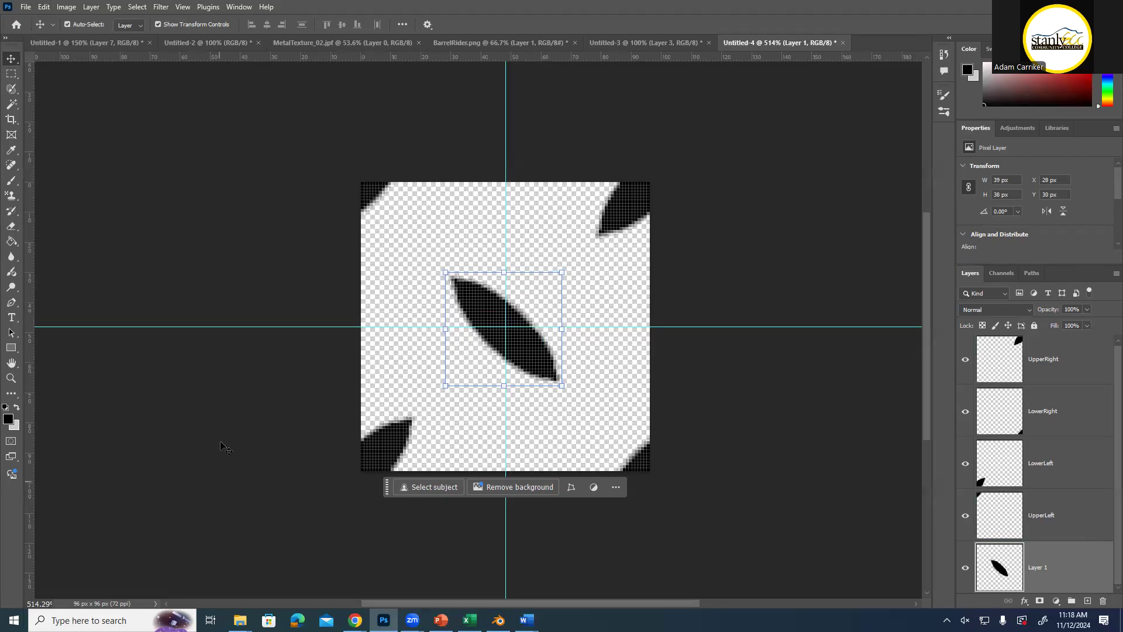
{"action": "left_click", "coordinate": [221, 391]}
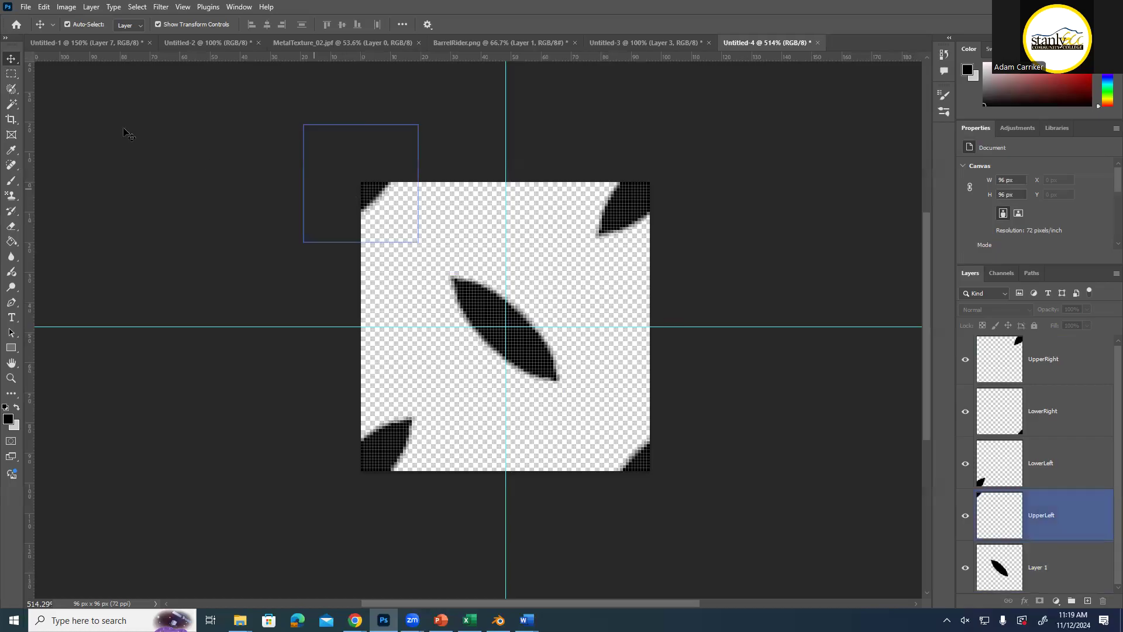
Try flattening all the tread mark layers into a single background image, and undo the flattening
{"action": "left_click", "coordinate": [1070, 584]}
{"action": "left_click", "coordinate": [1066, 364], "text": "shift"}
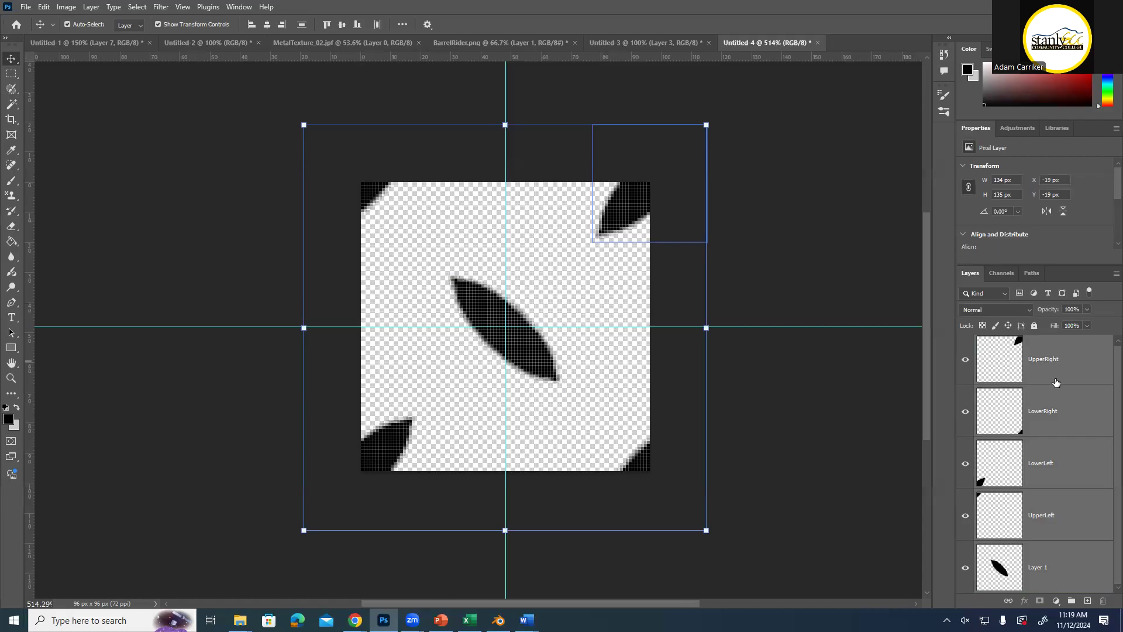
{"action": "right_click", "coordinate": [1076, 360]}
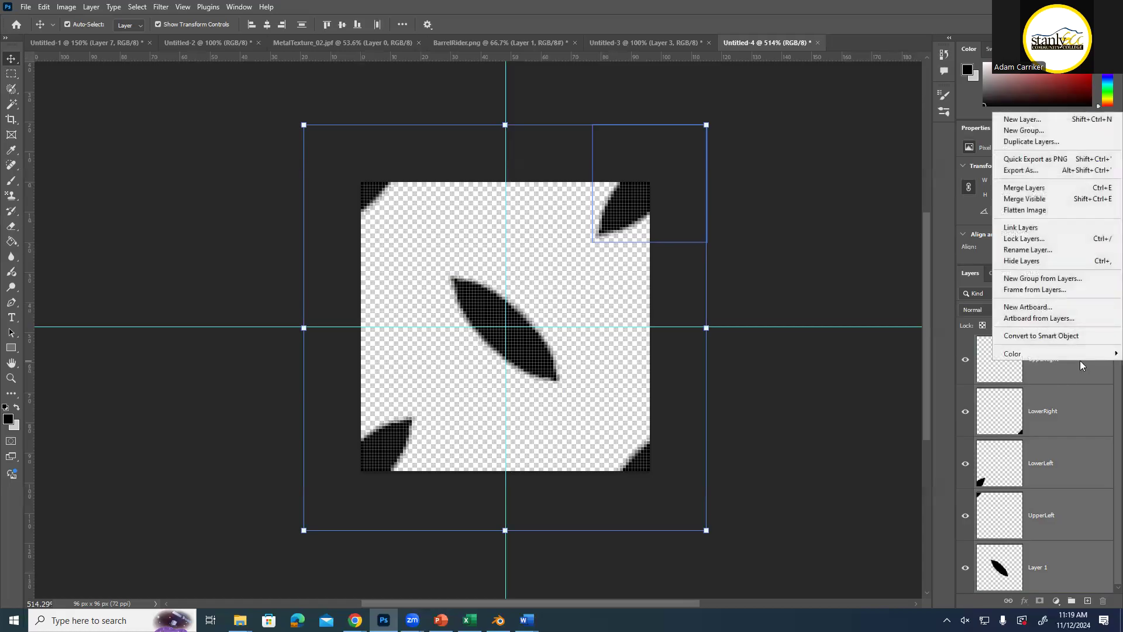
{"action": "left_click", "coordinate": [1029, 212]}
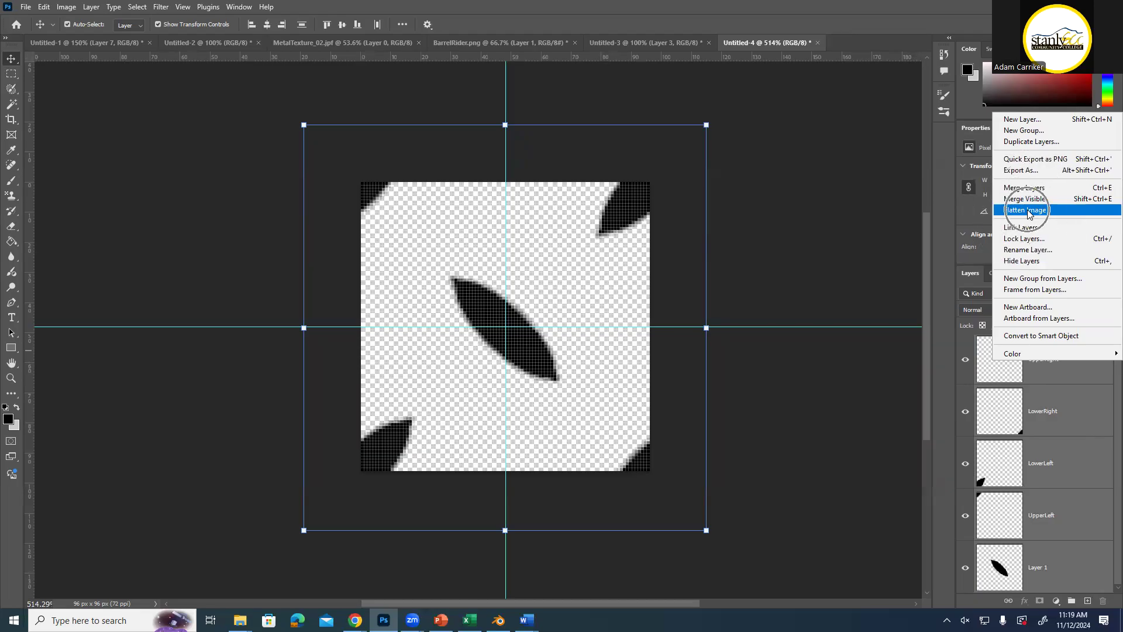
{"action": "left_click", "coordinate": [1064, 432]}
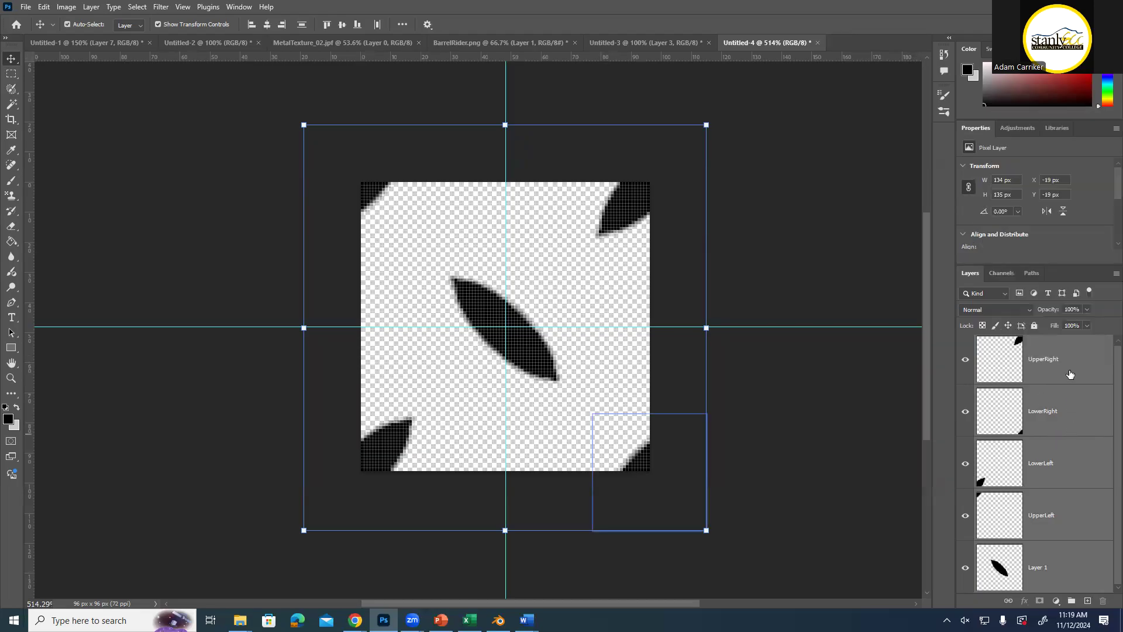
{"action": "left_click", "coordinate": [1071, 374]}
{"action": "right_click", "coordinate": [1085, 367]}
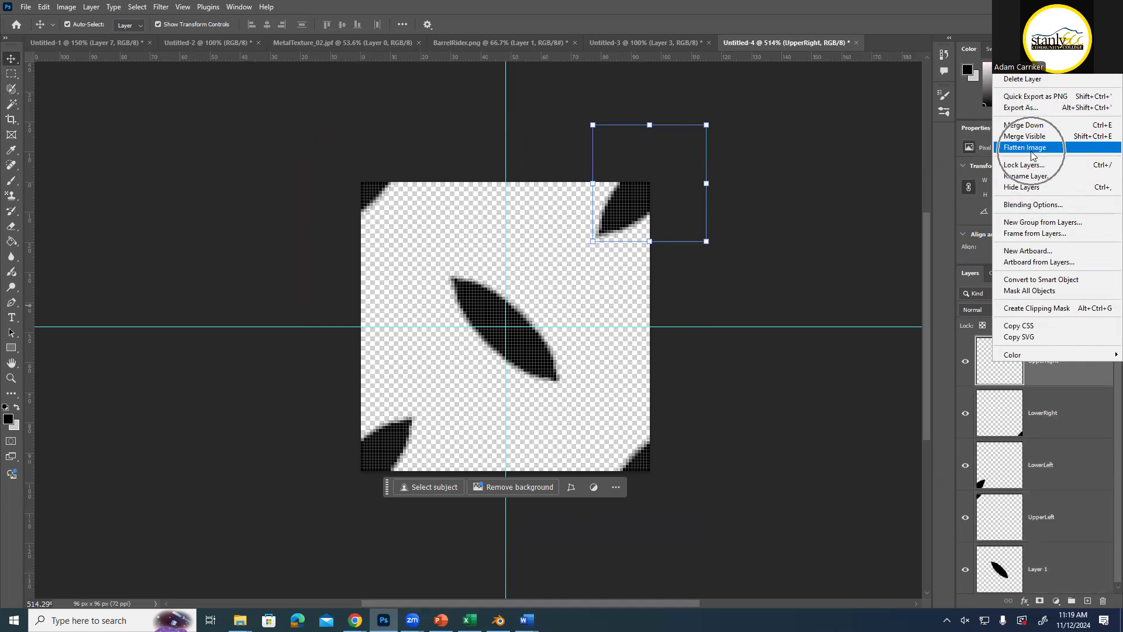
{"action": "right_click", "coordinate": [1080, 371]}
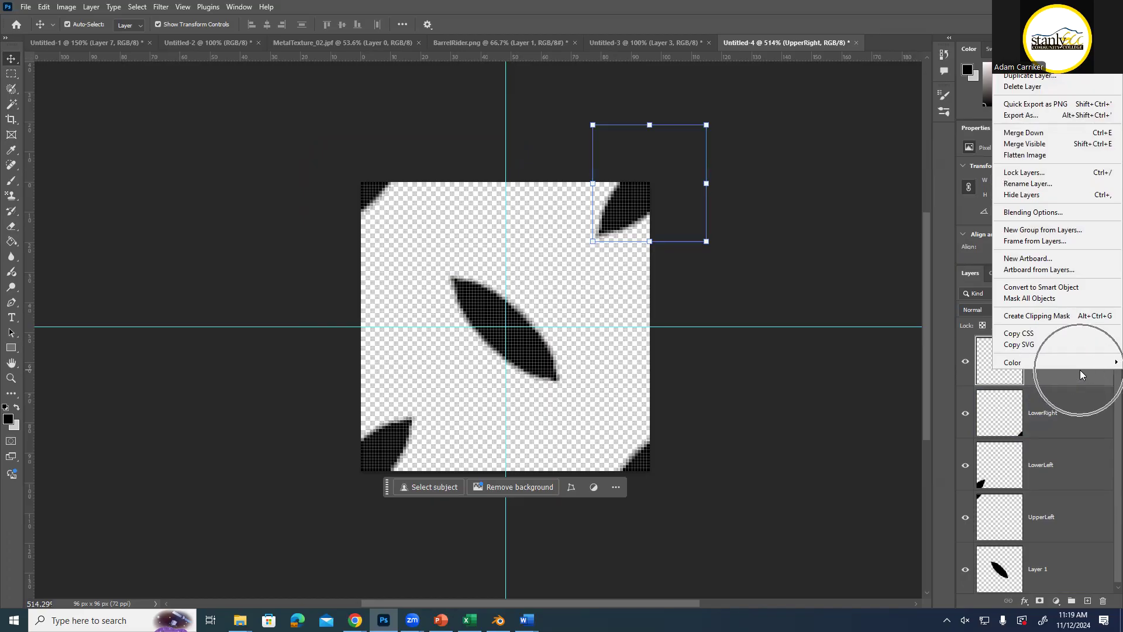
{"action": "left_click", "coordinate": [1028, 154]}
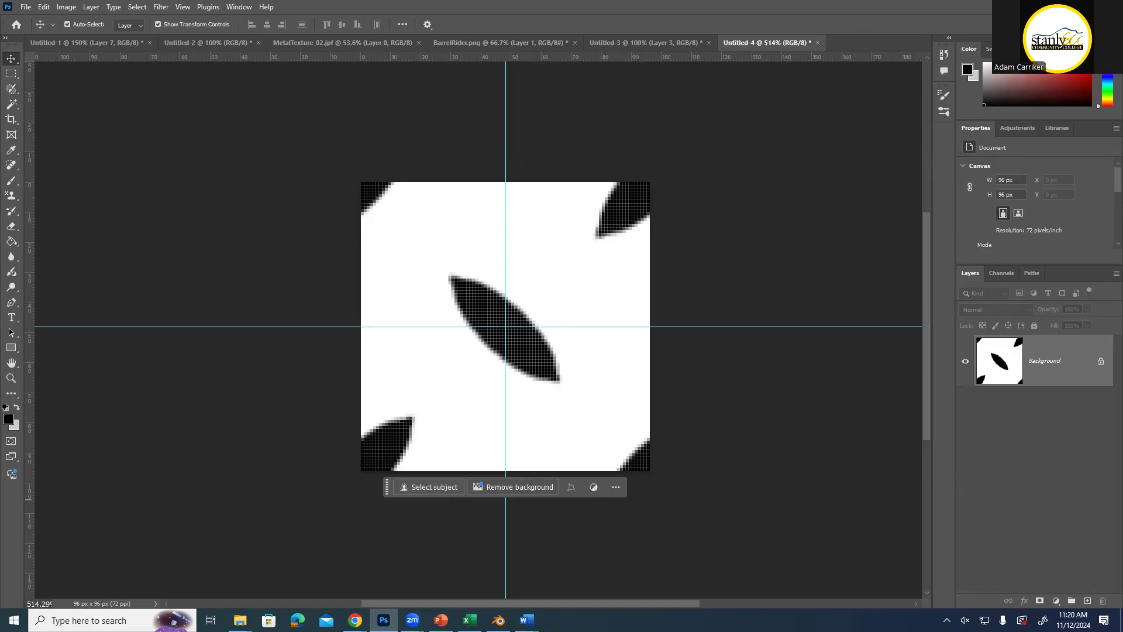
{"action": "scroll", "coordinate": [778, 388], "scroll_direction": "down", "scroll_amount": 2}
{"action": "scroll", "coordinate": [783, 388], "scroll_direction": "up", "scroll_amount": 3}
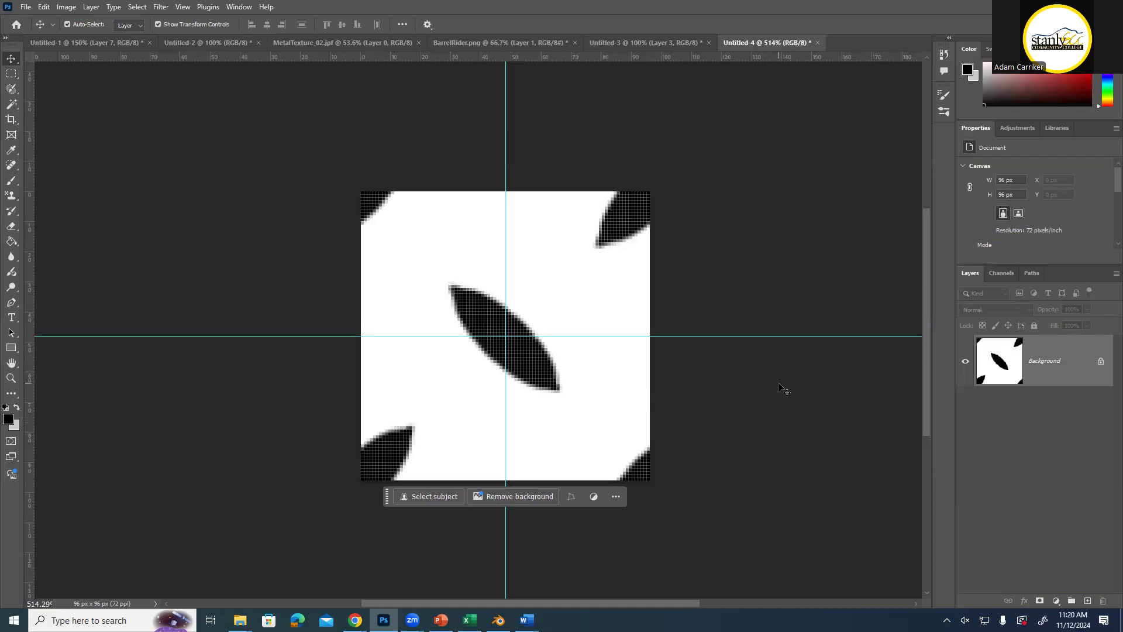
{"action": "key", "text": "ctrl+z"}
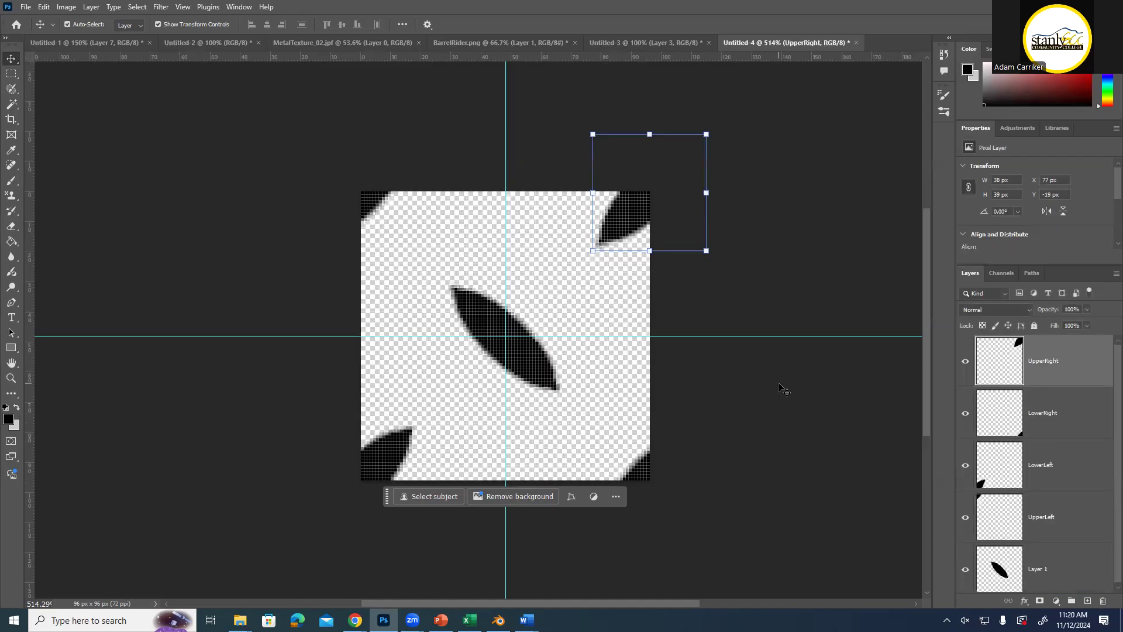
Add a new empty layer beneath Layer 1 and name it Background
{"action": "left_click", "coordinate": [1062, 570]}
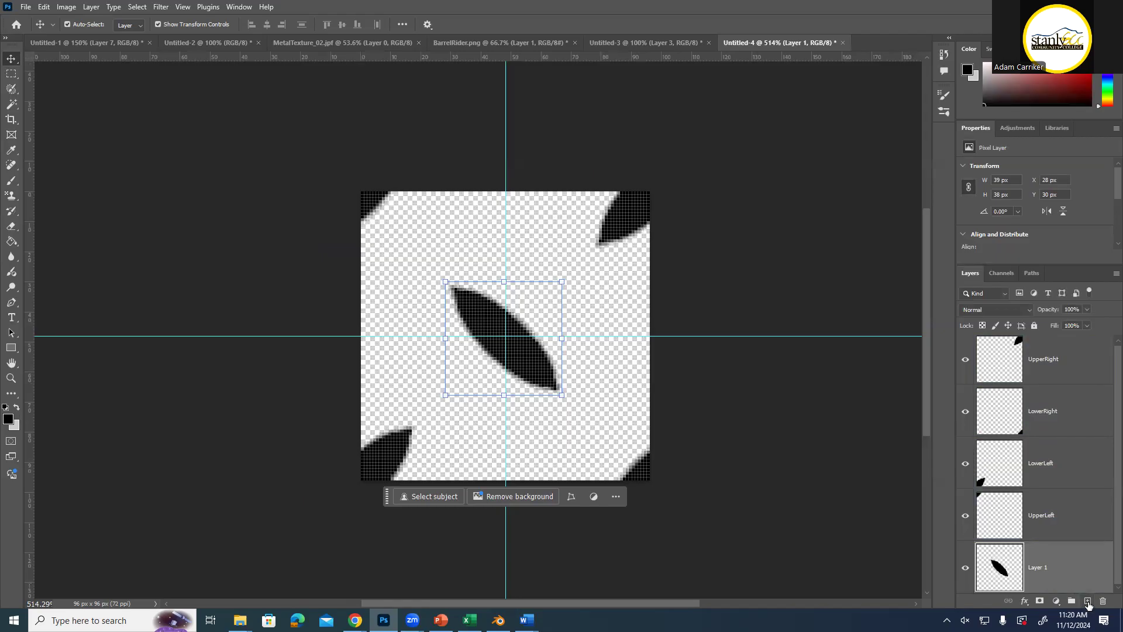
{"action": "left_click", "coordinate": [1087, 601]}
{"action": "double_click", "coordinate": [1038, 567]}
{"action": "type", "text": "Background"}
{"action": "key", "text": "Return"}
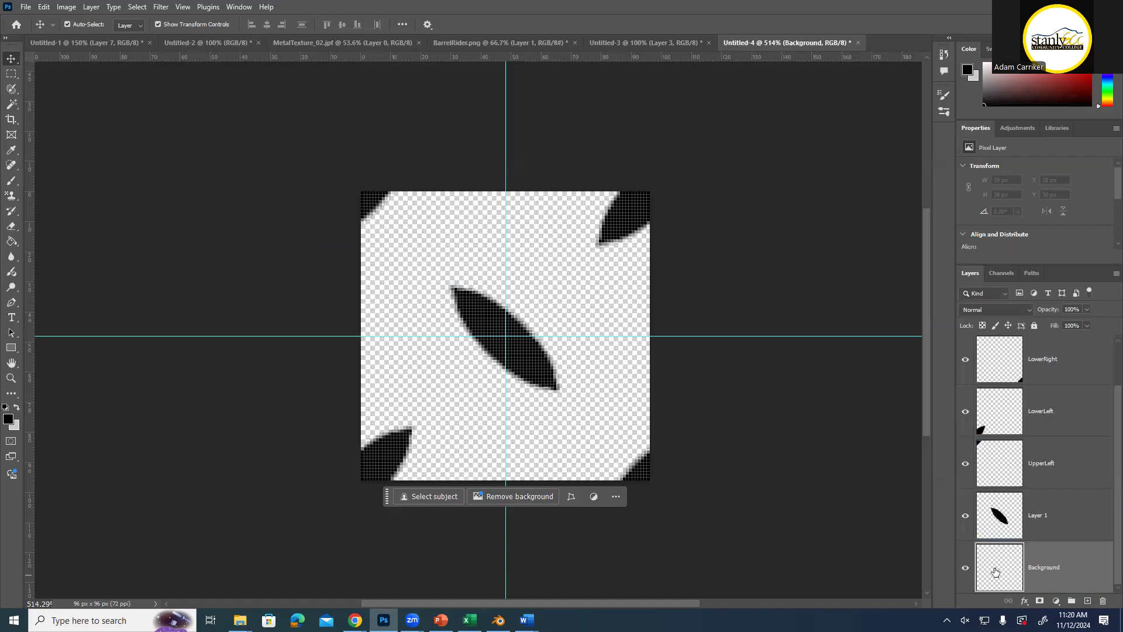
Merge Layer 1 and the four corner mark layers into one layer, keeping the Background layer separate
{"action": "left_click", "coordinate": [1080, 520]}
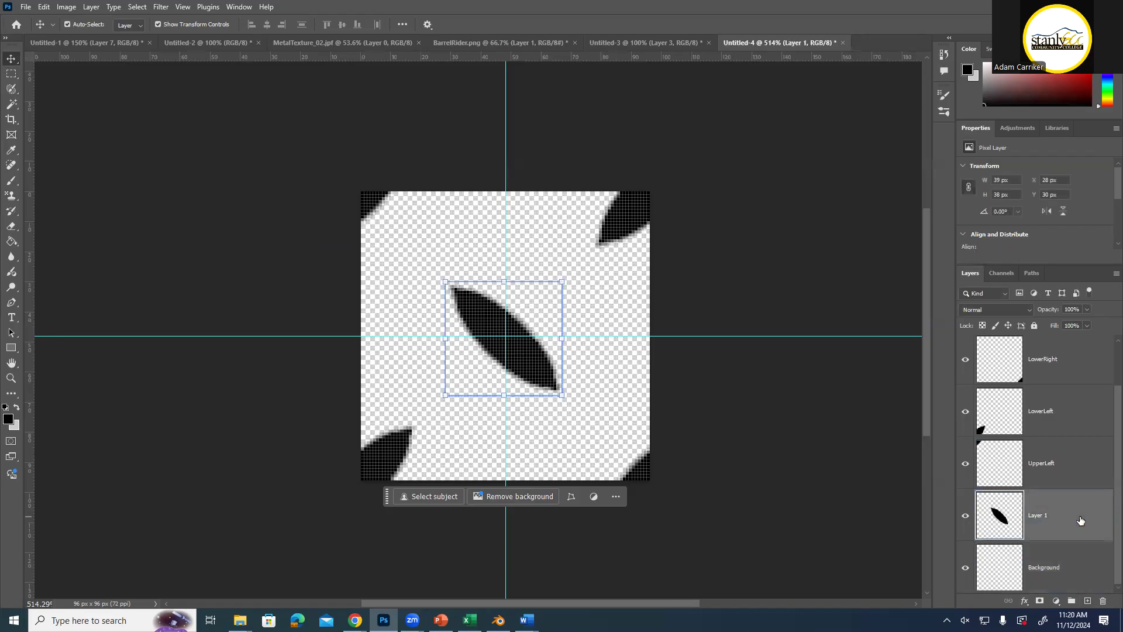
{"action": "right_click", "coordinate": [1072, 518]}
{"action": "left_click", "coordinate": [1069, 523]}
{"action": "scroll", "coordinate": [1069, 523], "scroll_direction": "up", "scroll_amount": 1}
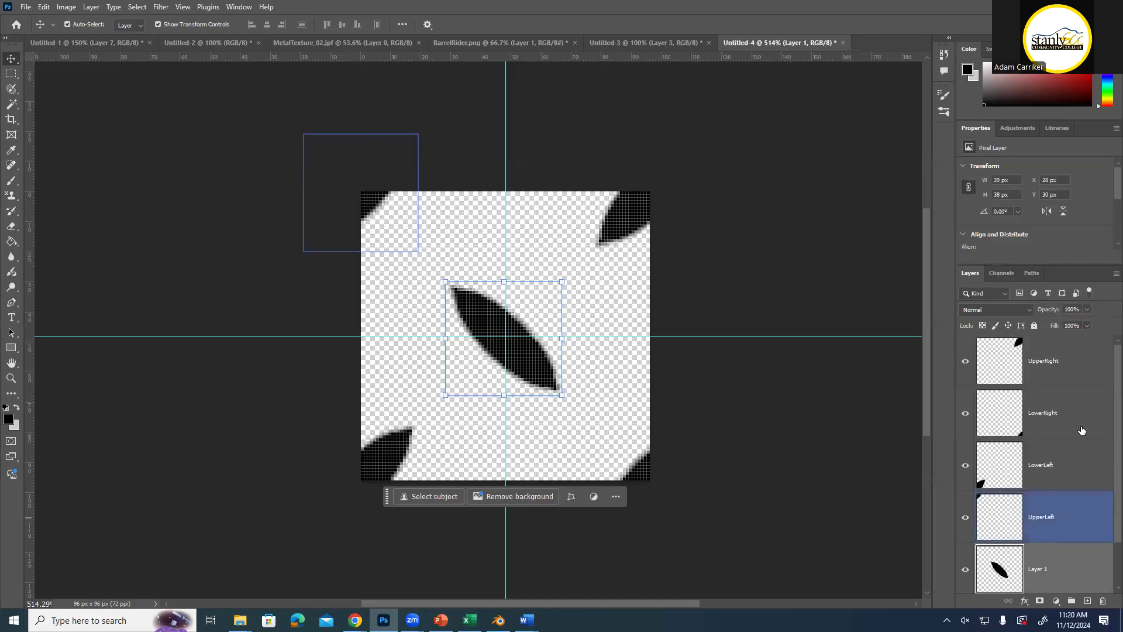
{"action": "left_click", "coordinate": [1079, 366], "text": "shift"}
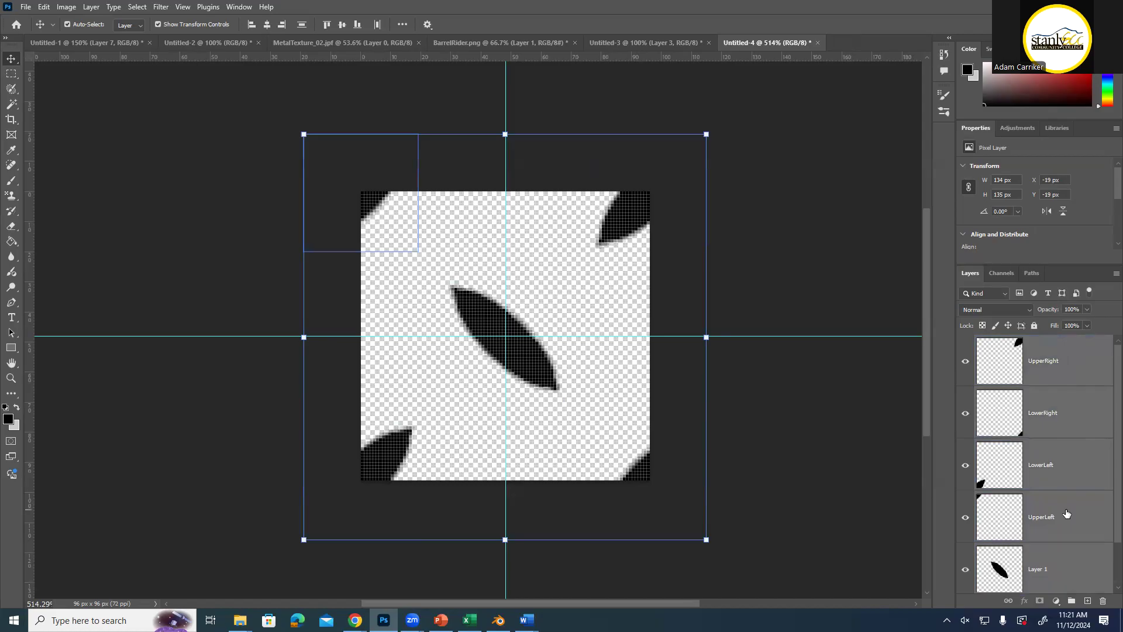
{"action": "right_click", "coordinate": [1077, 458]}
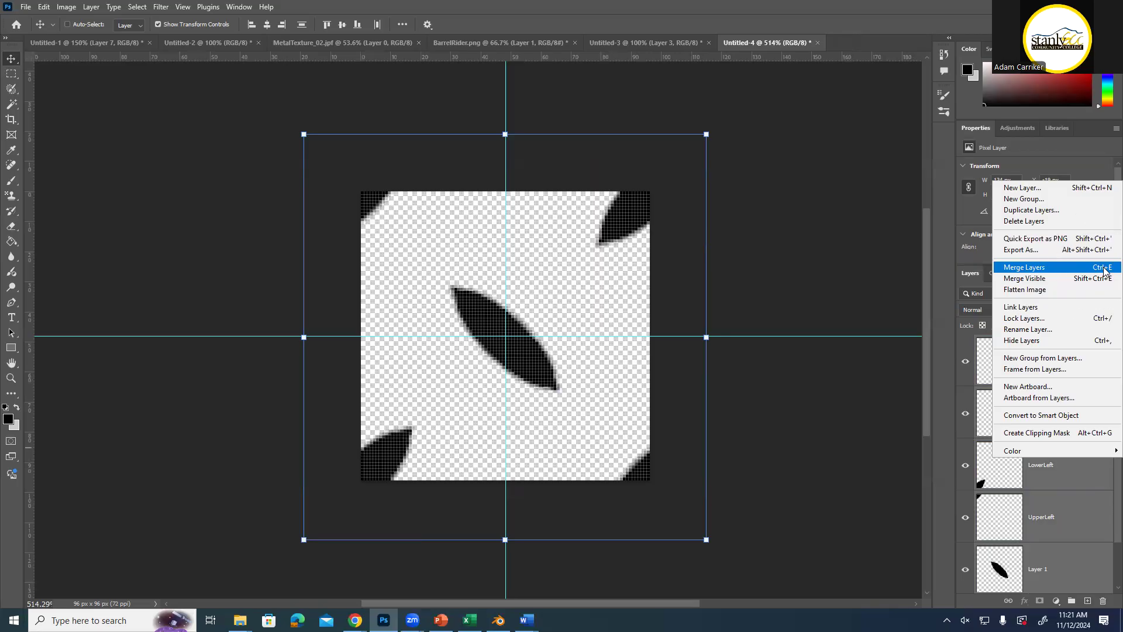
{"action": "key", "text": "ctrl"}
{"action": "left_click", "coordinate": [1040, 267]}
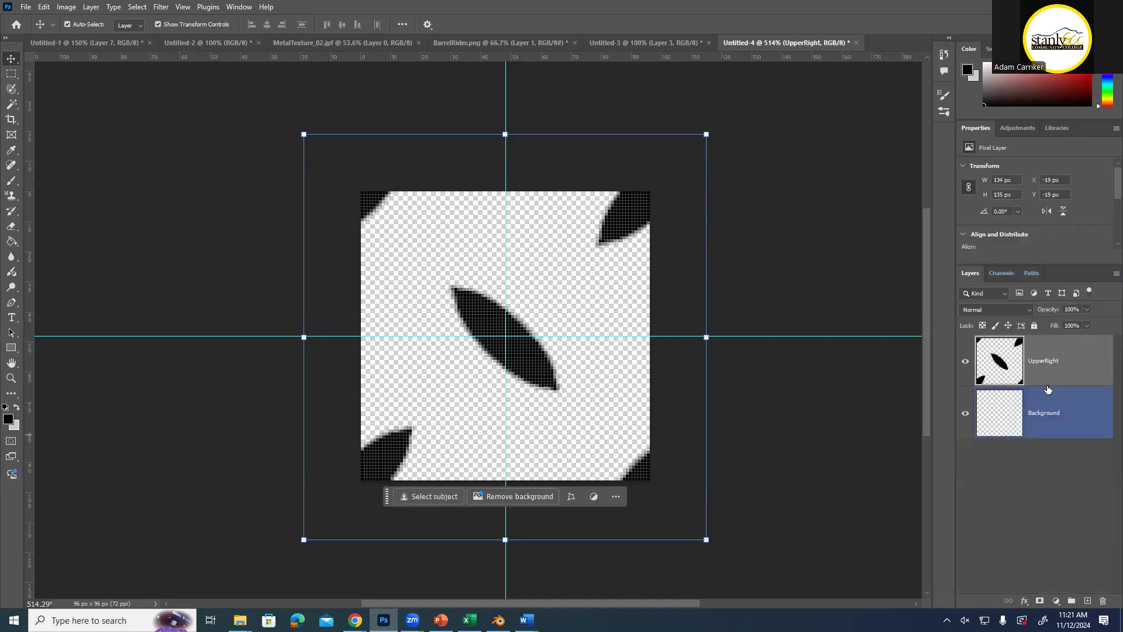
Toggle the visibility of the merged UpperRight layer and the Background layer to check what each contains
{"action": "left_click", "coordinate": [965, 363]}
{"action": "left_click", "coordinate": [965, 364]}
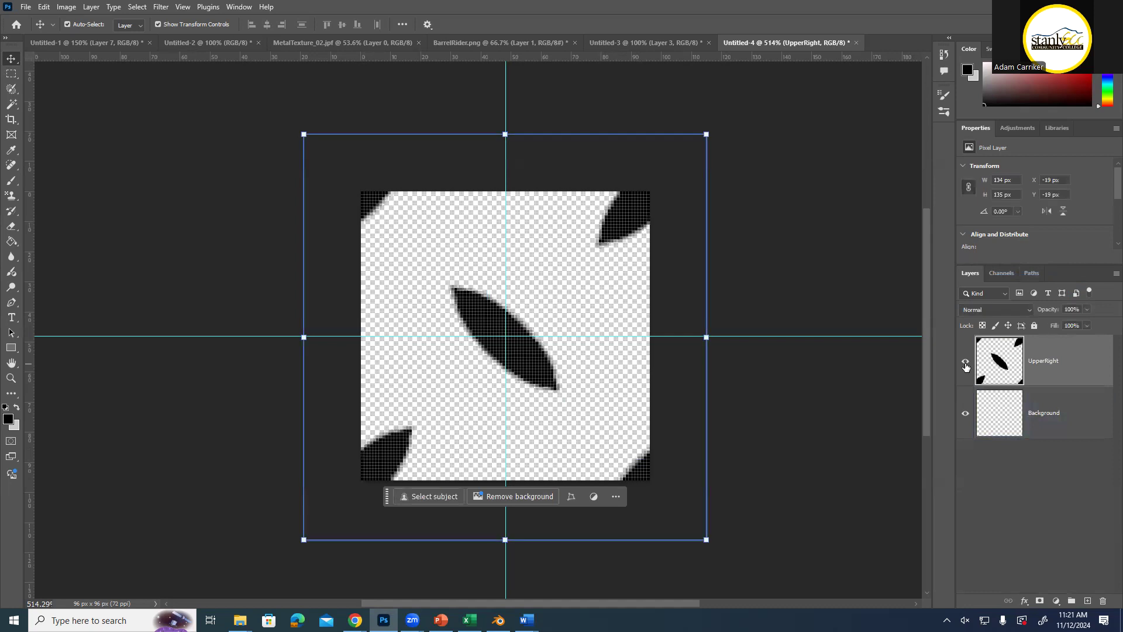
{"action": "left_click", "coordinate": [965, 362]}
{"action": "left_click", "coordinate": [965, 362]}
{"action": "left_click", "coordinate": [965, 413]}
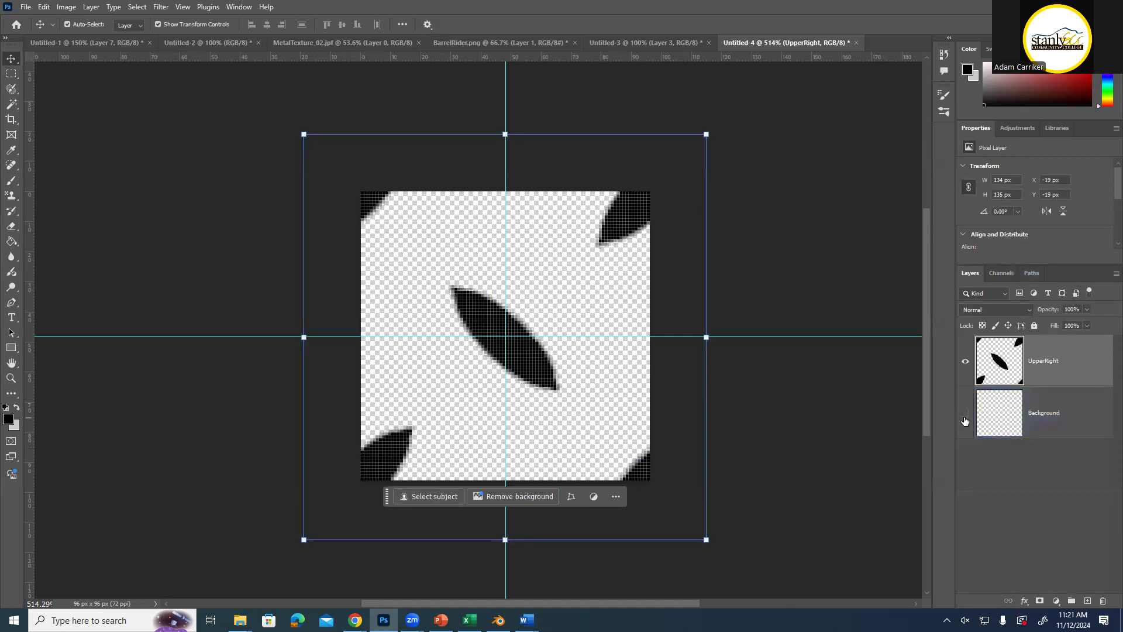
{"action": "left_click", "coordinate": [965, 361]}
{"action": "left_click", "coordinate": [966, 361]}
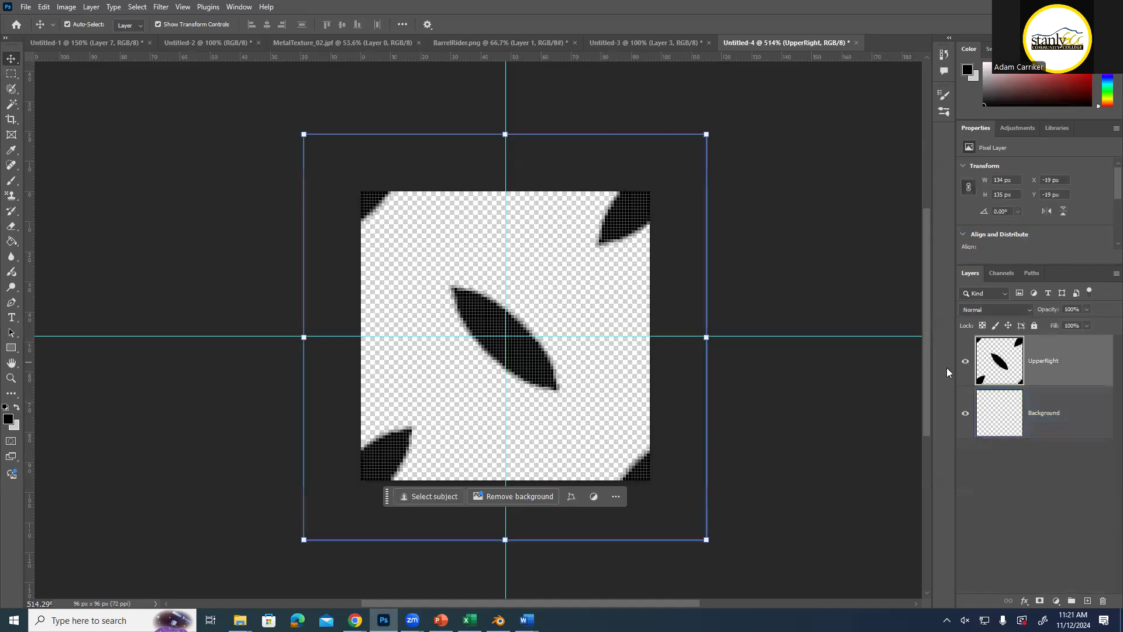
Deselect the merged layer and select the entire canvas area
{"action": "left_click", "coordinate": [752, 333]}
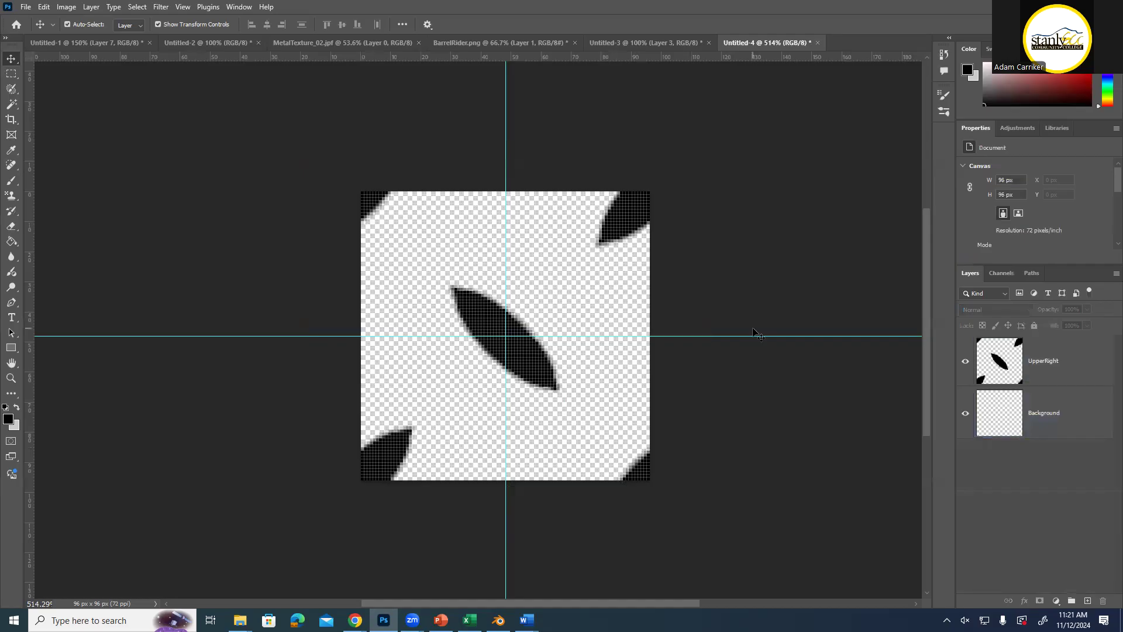
{"action": "left_click", "coordinate": [991, 358]}
{"action": "left_click", "coordinate": [555, 340]}
{"action": "left_click", "coordinate": [525, 325]}
{"action": "left_click", "coordinate": [525, 325]}
{"action": "key", "text": "ctrl+a"}
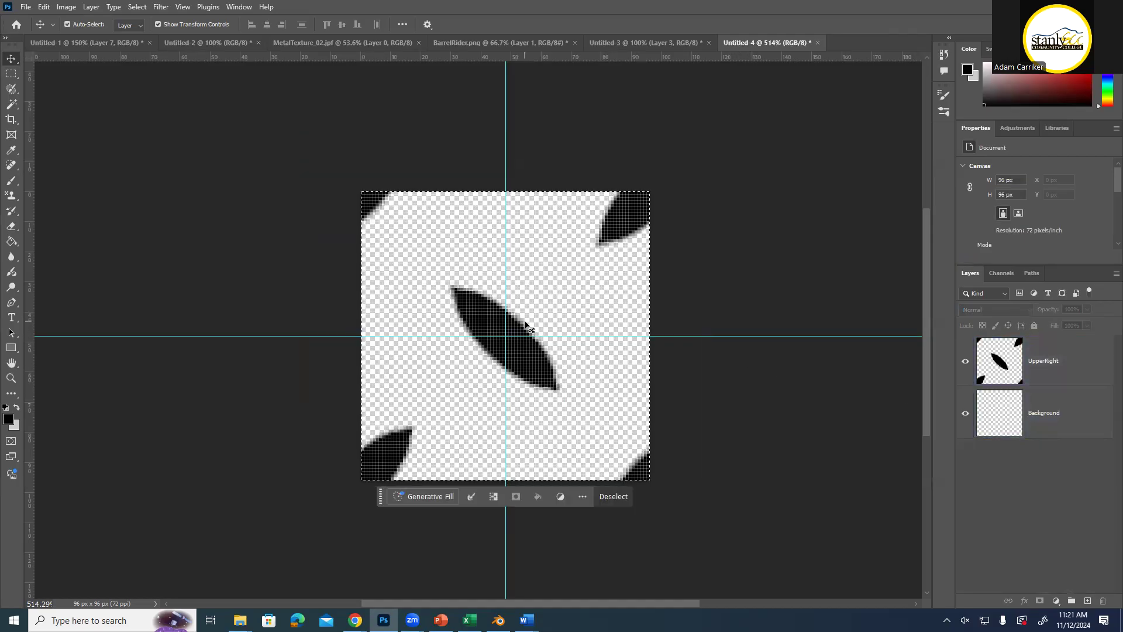
{"action": "left_click", "coordinate": [525, 325]}
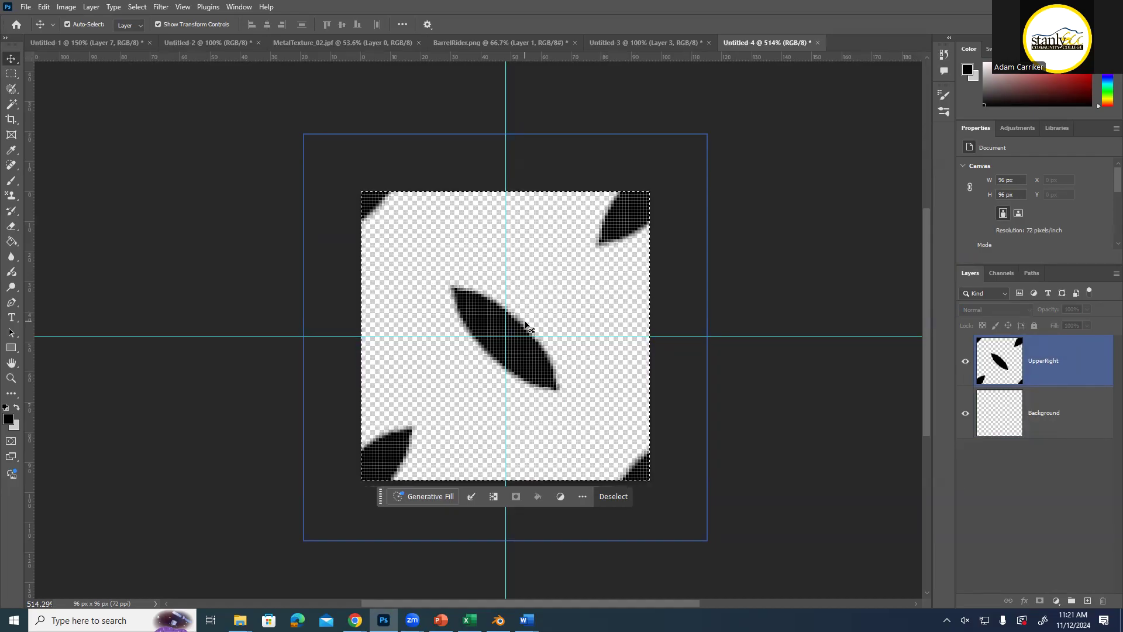
{"action": "left_click", "coordinate": [349, 193]}
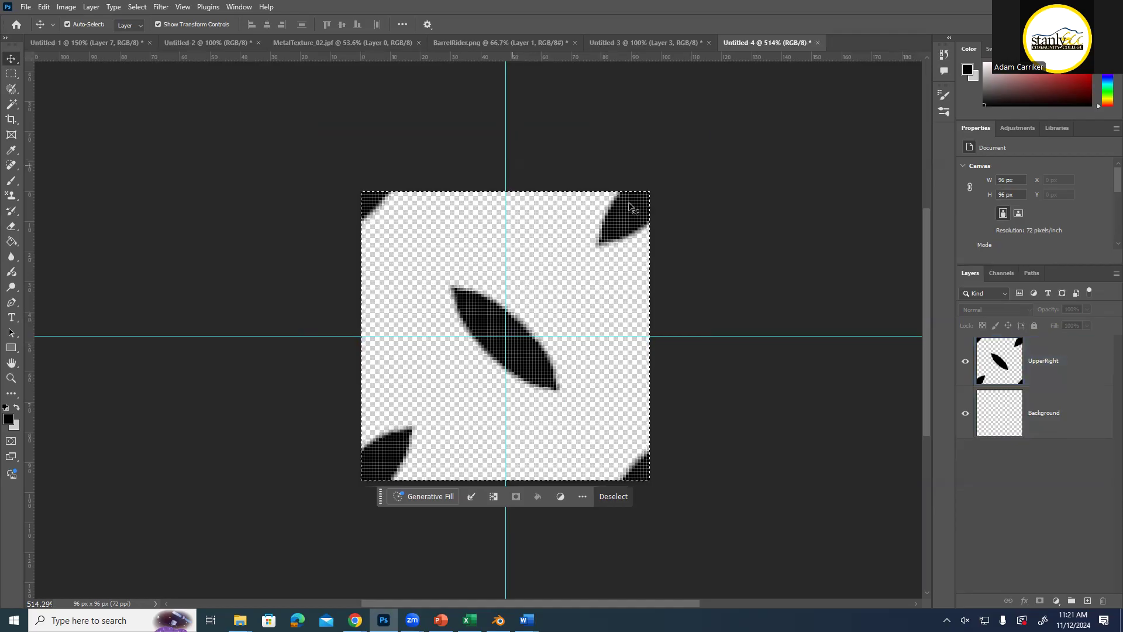
Define the selected 96 x 96 px tile as a pattern named MetalDiamonds
{"action": "left_click", "coordinate": [344, 444]}
{"action": "left_click", "coordinate": [43, 8]}
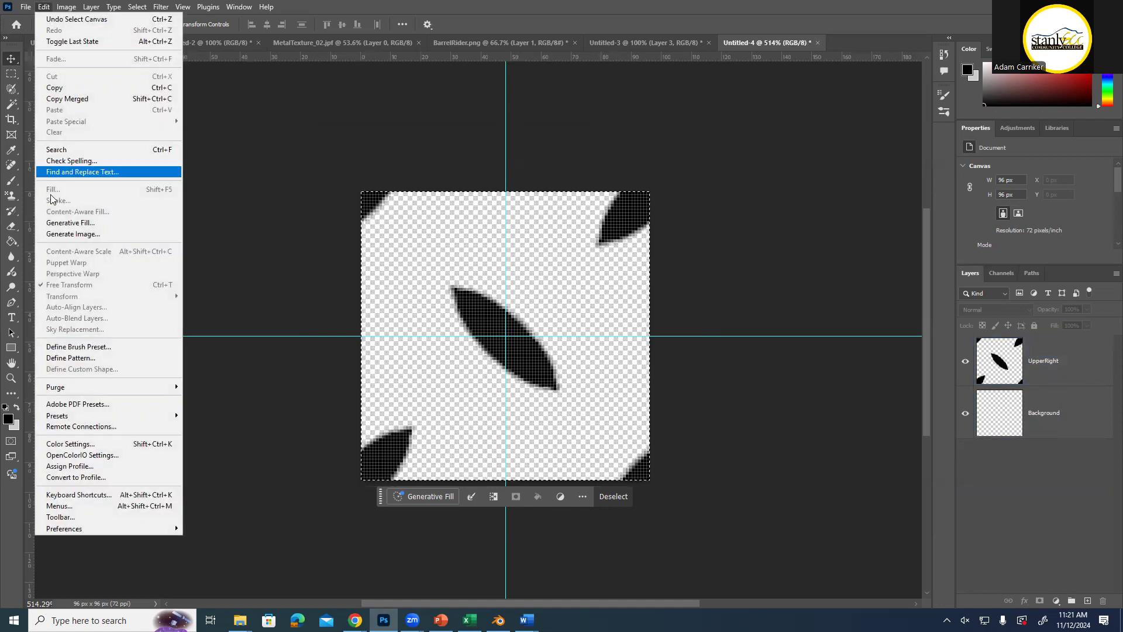
{"action": "left_click", "coordinate": [62, 357]}
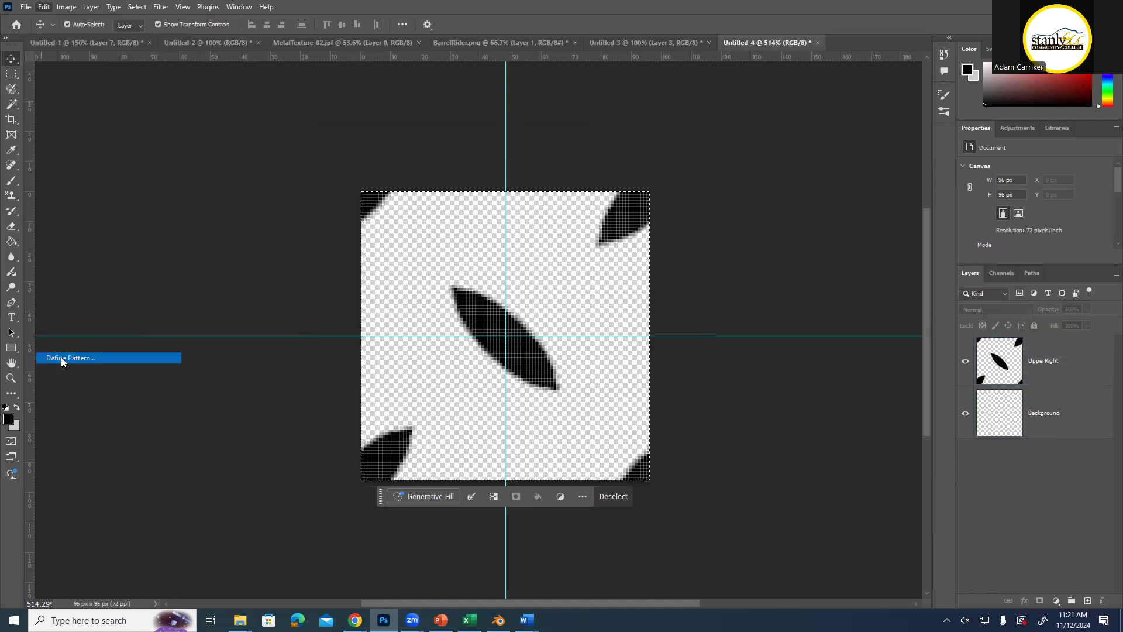
{"action": "type", "text": "MetalDiamonds"}
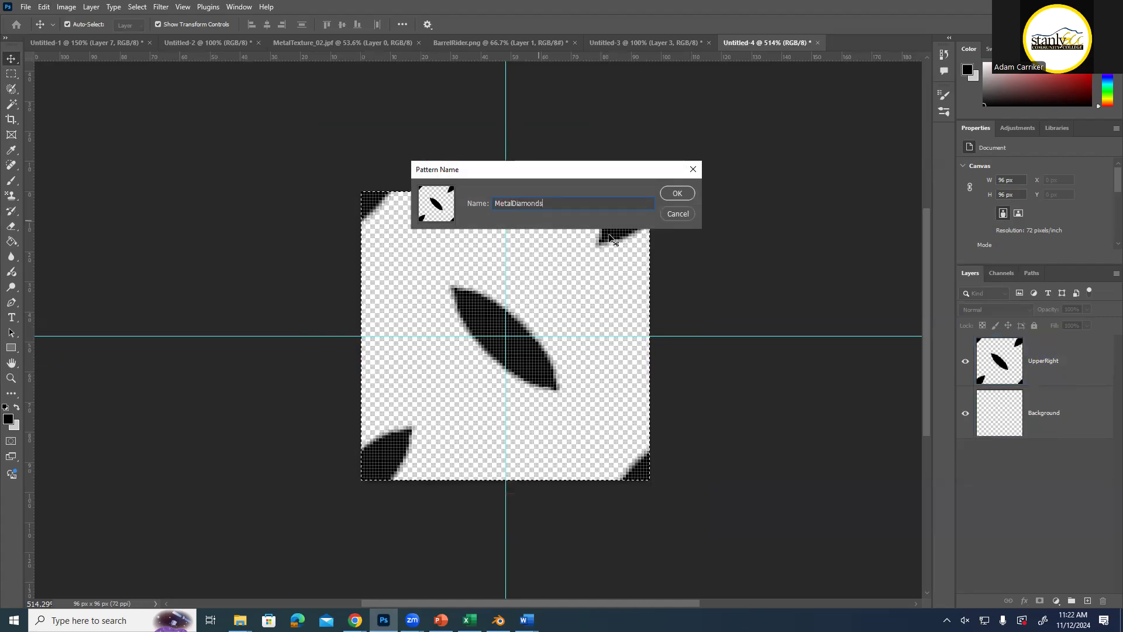
{"action": "left_click", "coordinate": [677, 194]}
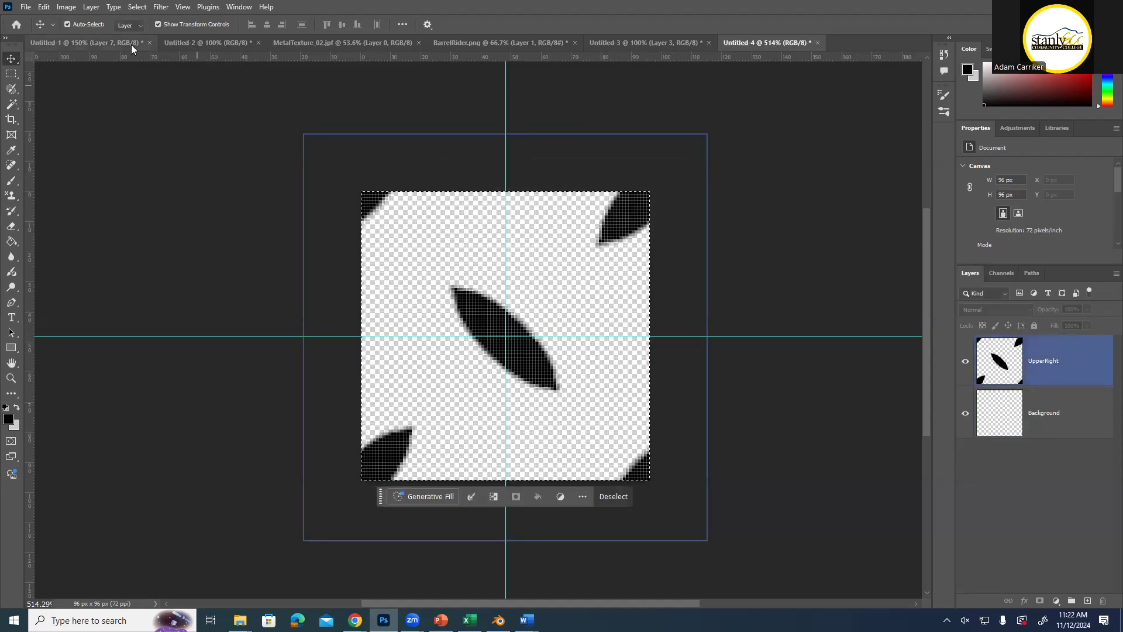
{"action": "left_click", "coordinate": [39, 8]}
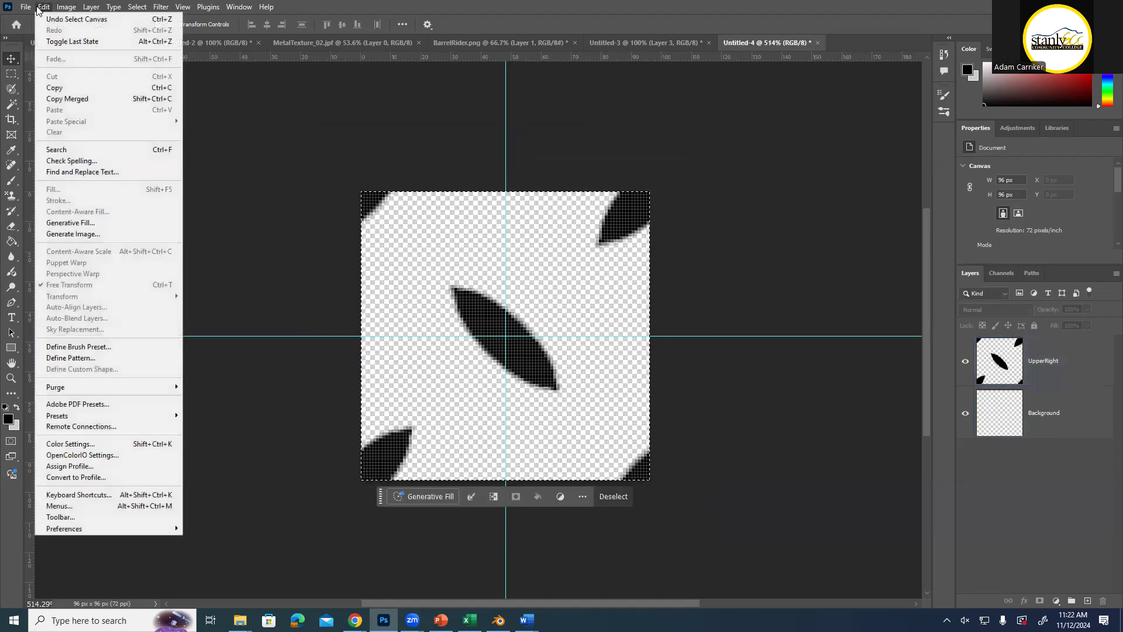
{"action": "left_click", "coordinate": [80, 358]}
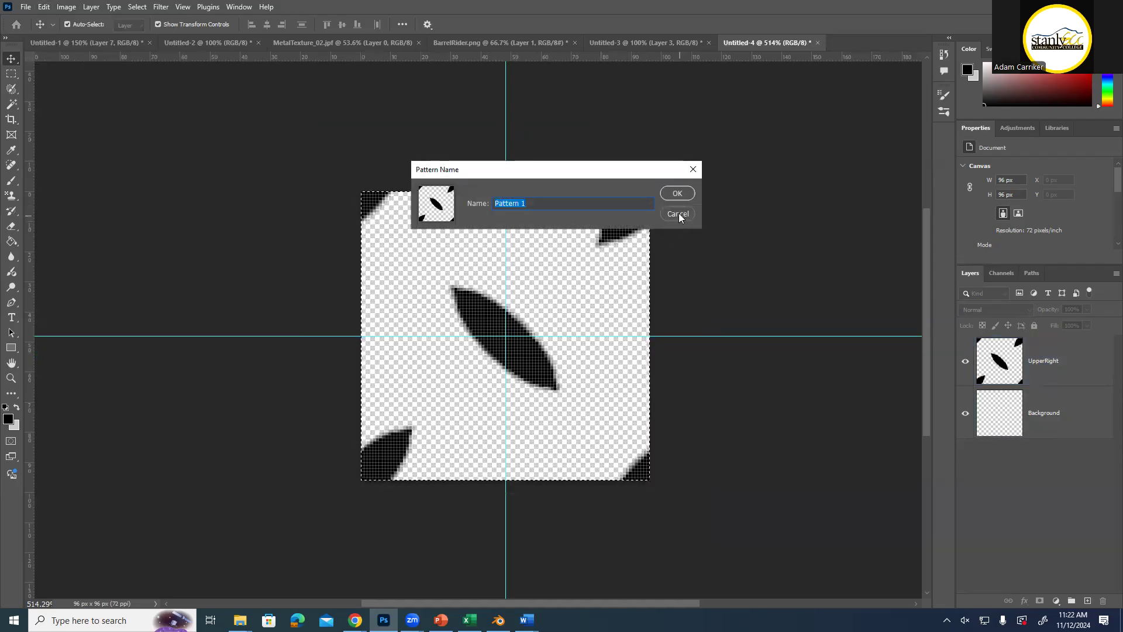
{"action": "left_click", "coordinate": [677, 214]}
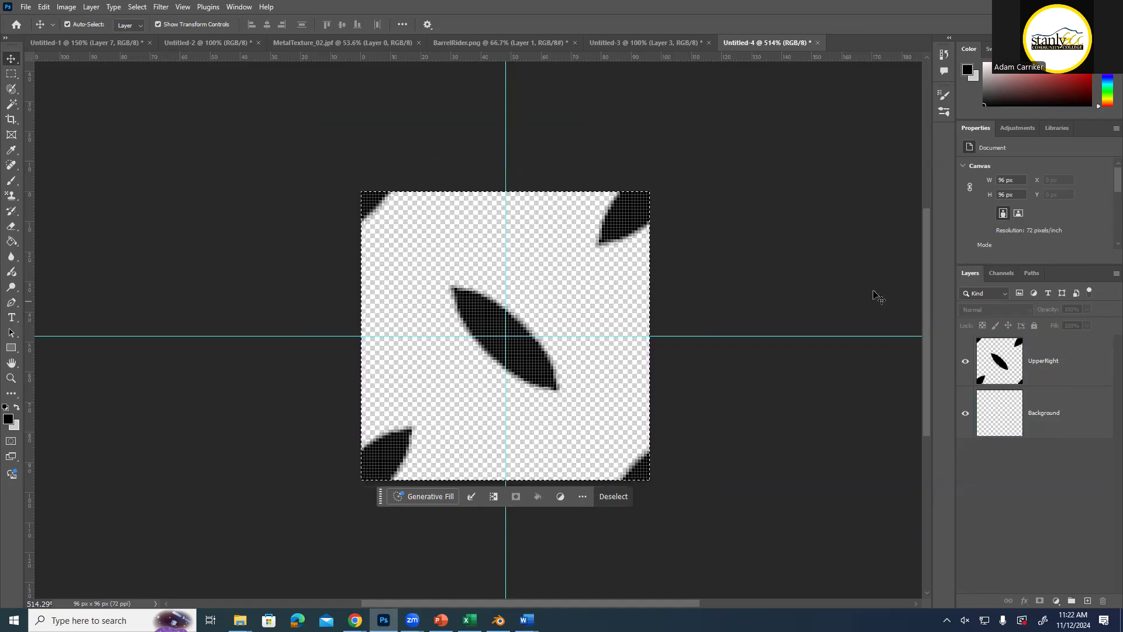
Switch to the Untitled-3 brushed metal document, activate the Pattern Stamp Tool and select Layer 3
{"action": "left_click", "coordinate": [611, 43]}
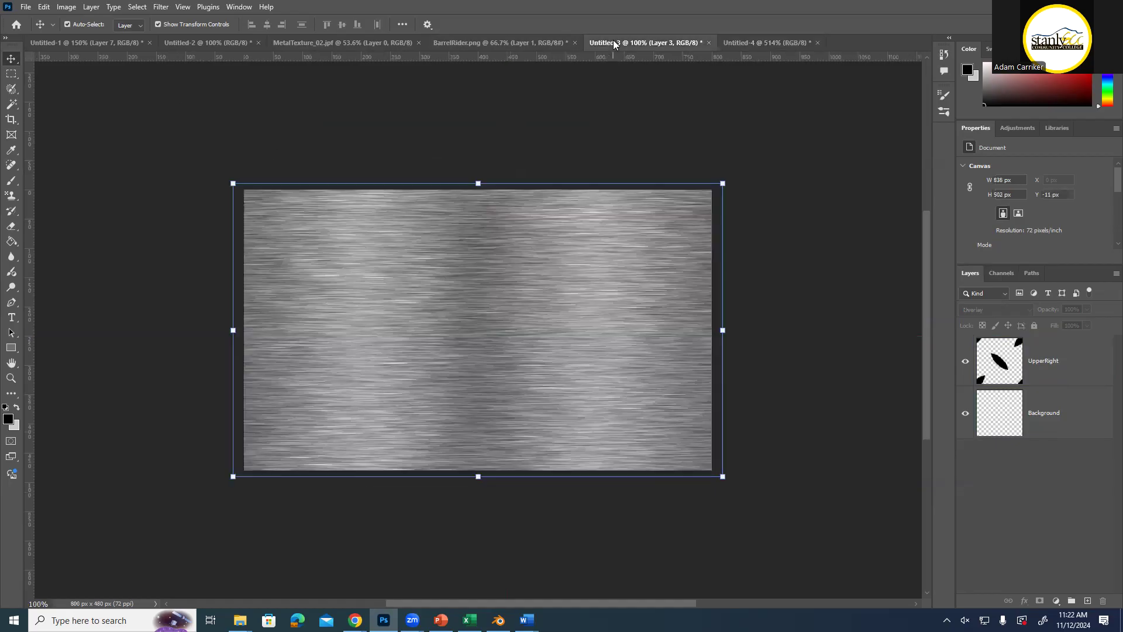
{"action": "left_click", "coordinate": [151, 242]}
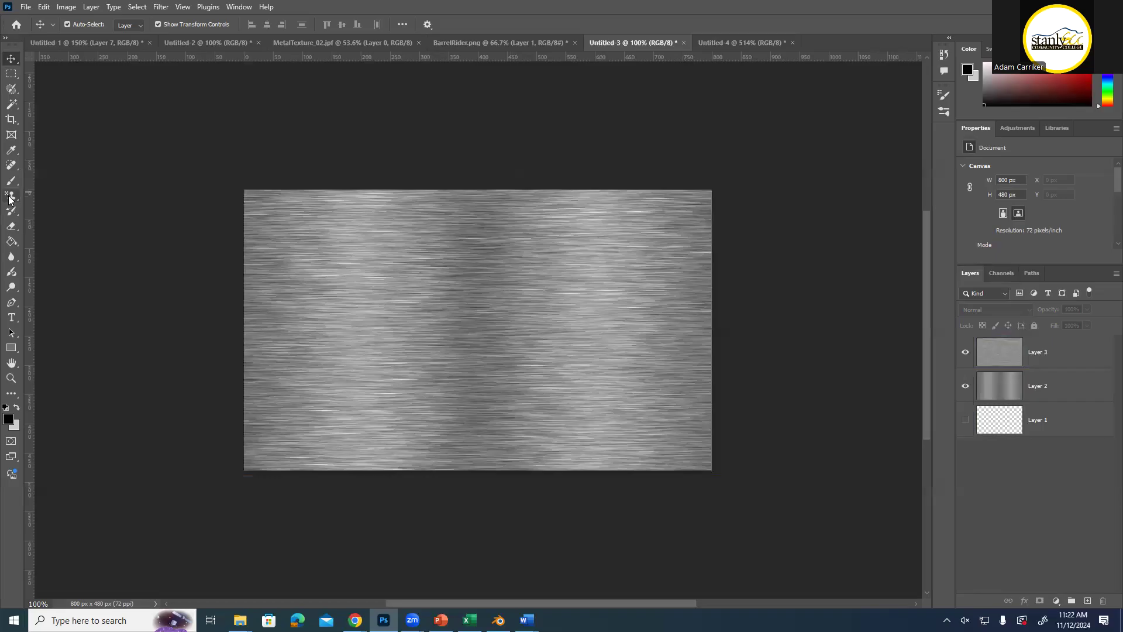
{"action": "left_click", "coordinate": [9, 196]}
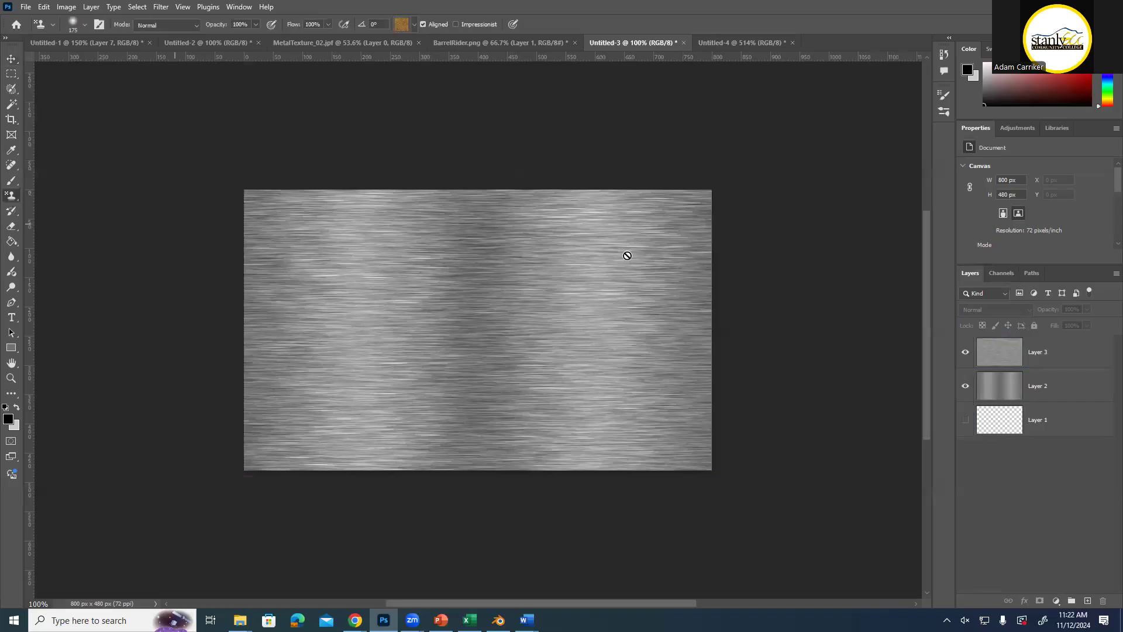
{"action": "left_click", "coordinate": [1046, 363]}
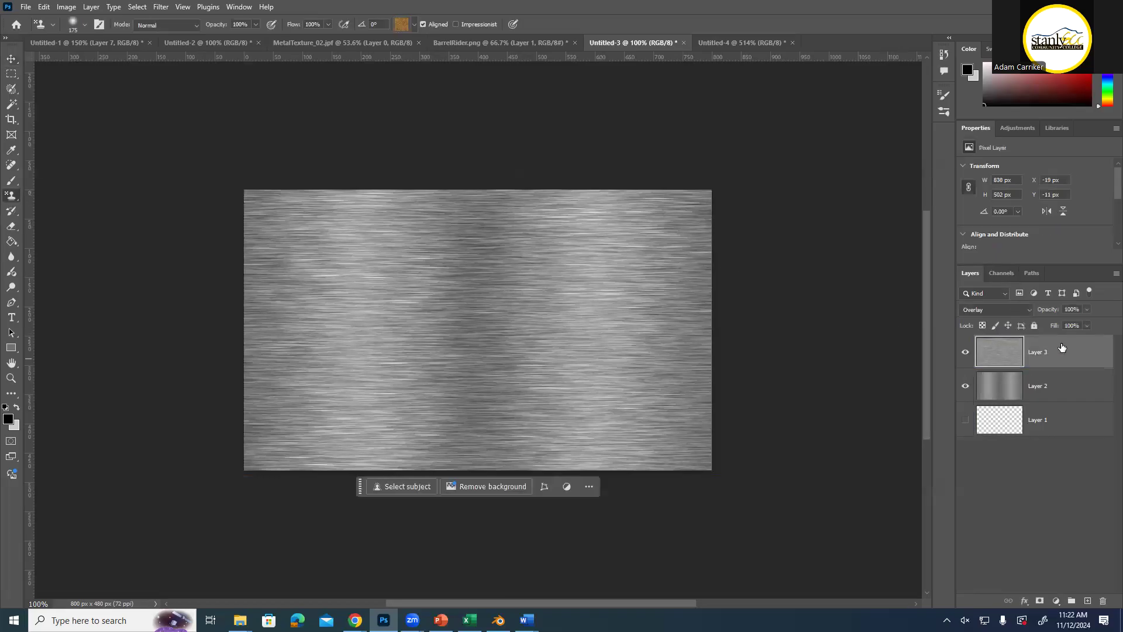
{"action": "left_click", "coordinate": [1087, 601]}
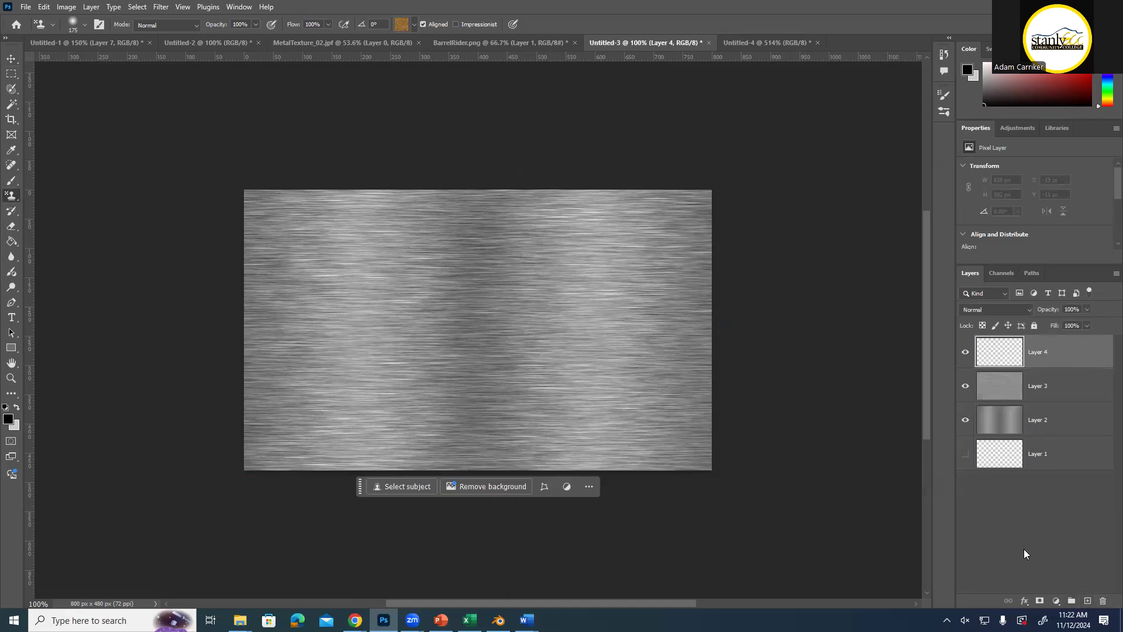
{"action": "left_click", "coordinate": [1056, 601]}
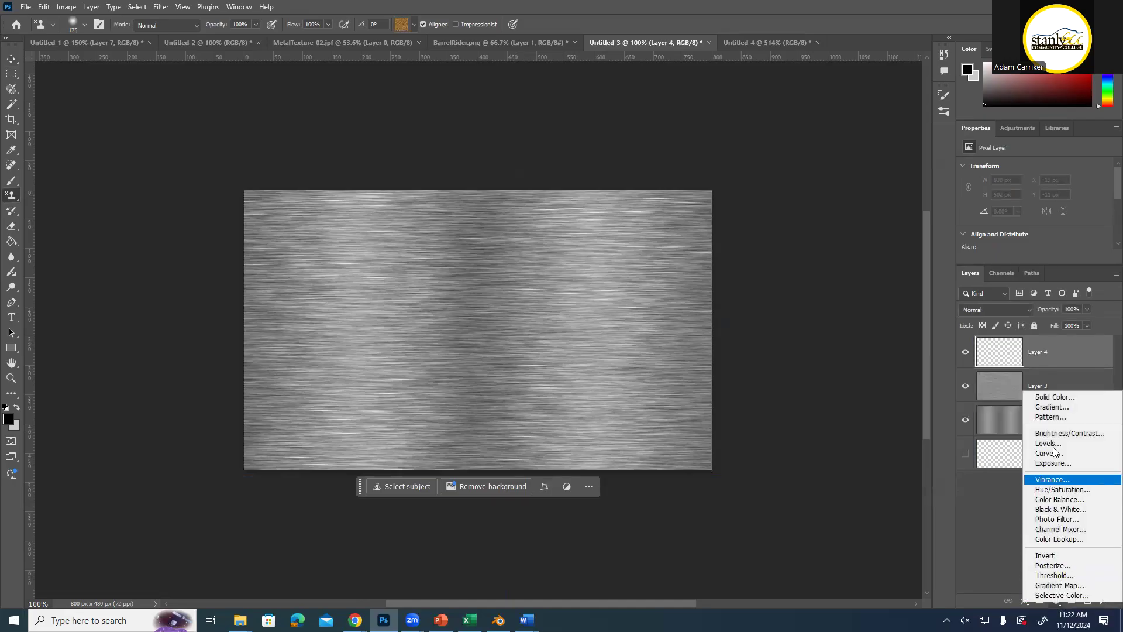
{"action": "left_click", "coordinate": [1050, 344]}
{"action": "left_click_drag", "start_coordinate": [1051, 348], "coordinate": [1102, 600]}
Add a pattern fill layer above Layer 3 using the MetalDiamonds pattern at 100% scale and 0° angle
{"action": "left_click", "coordinate": [1056, 600]}
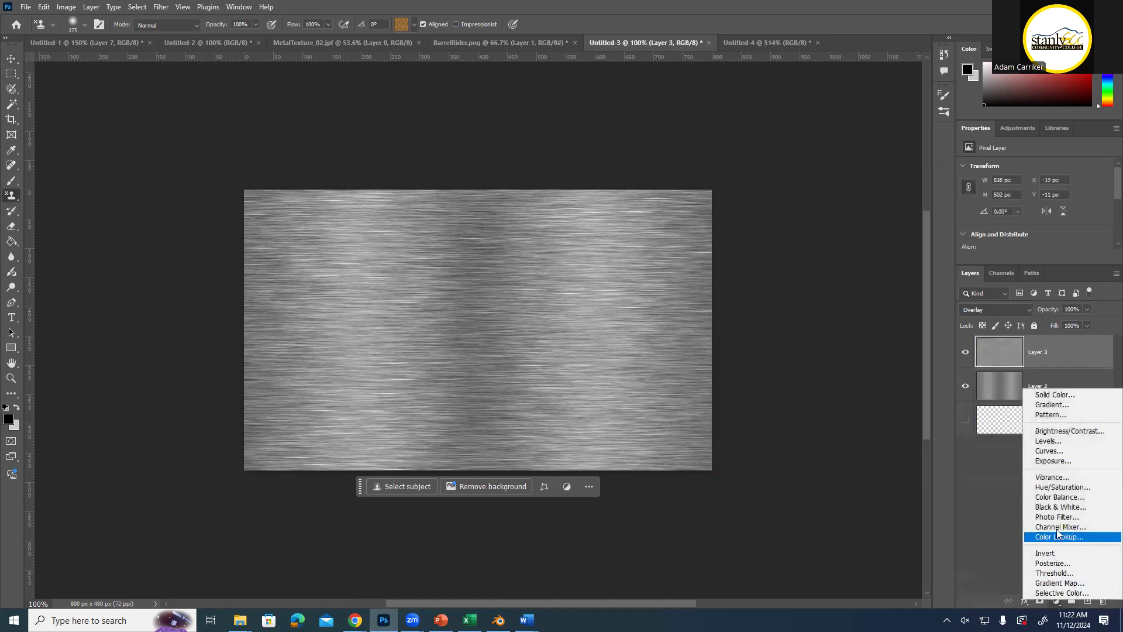
{"action": "left_click", "coordinate": [1050, 414]}
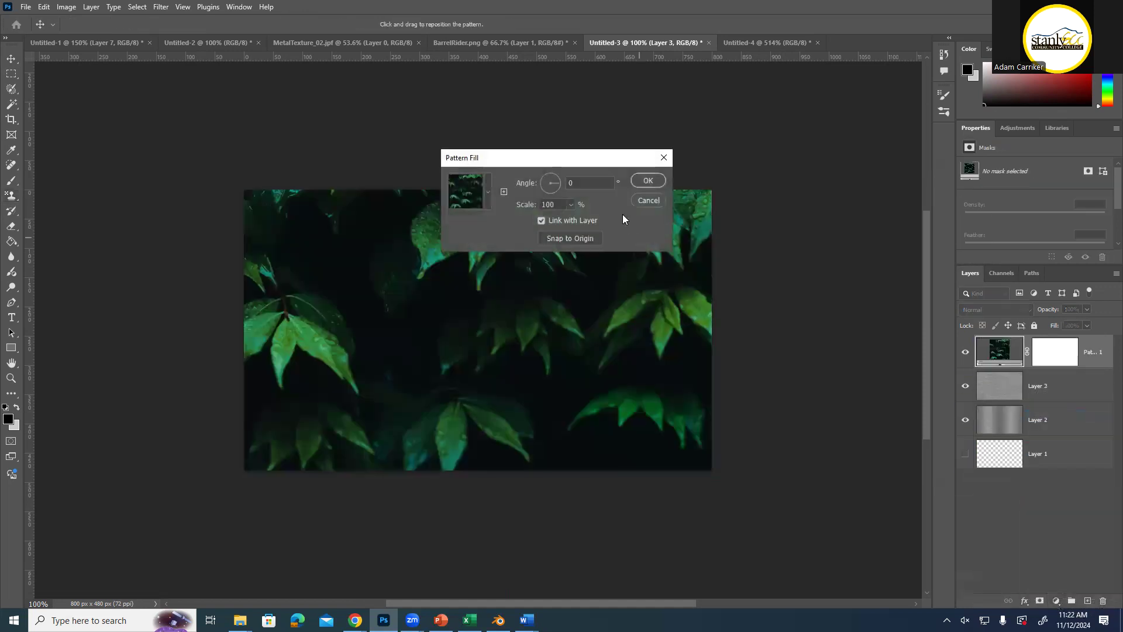
{"action": "left_click", "coordinate": [489, 193]}
{"action": "scroll", "coordinate": [480, 288], "scroll_direction": "down", "scroll_amount": 1}
{"action": "left_click", "coordinate": [446, 299]}
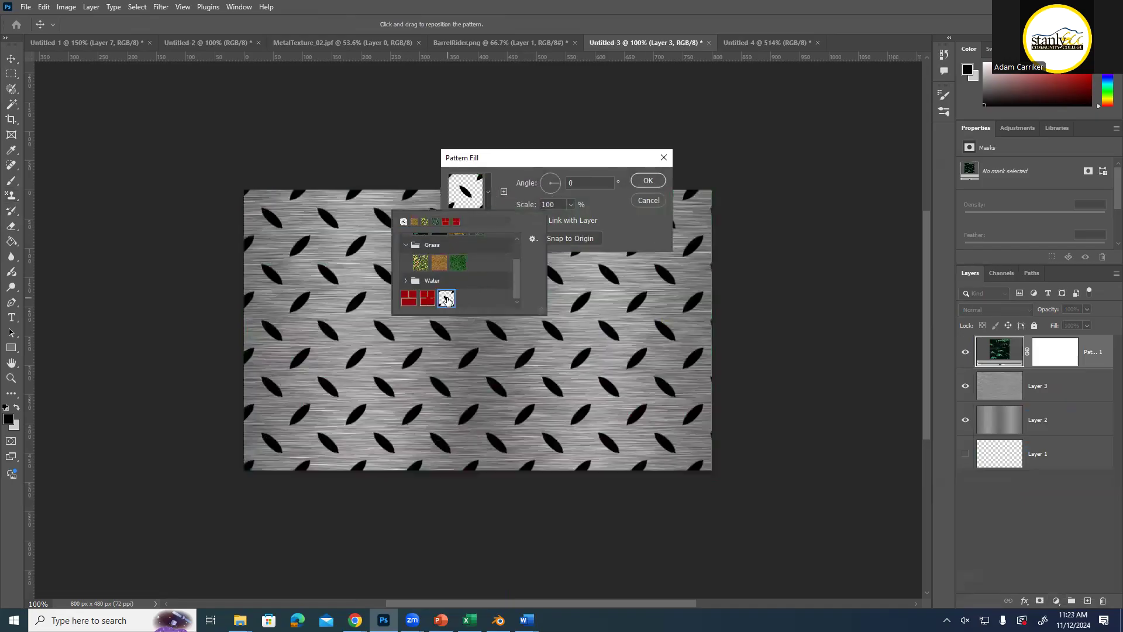
{"action": "left_click", "coordinate": [641, 181]}
{"action": "left_click", "coordinate": [641, 181]}
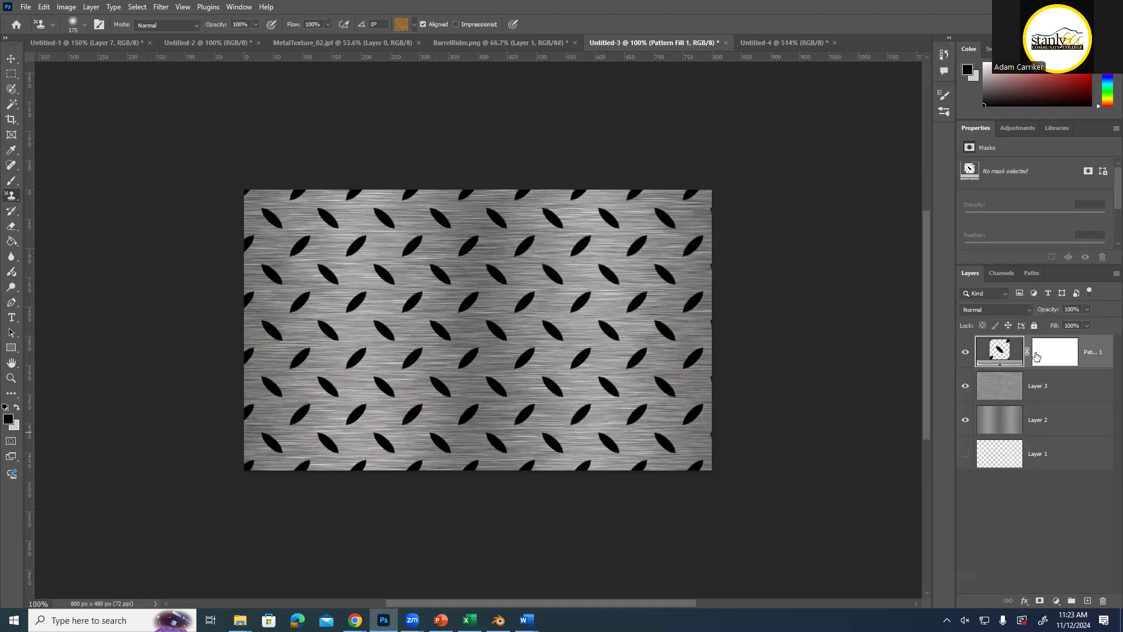
Delete the pattern fill layer and add a new empty layer above Layer 3
{"action": "left_click_drag", "start_coordinate": [1101, 348], "coordinate": [1103, 601]}
{"action": "left_click", "coordinate": [1087, 601]}
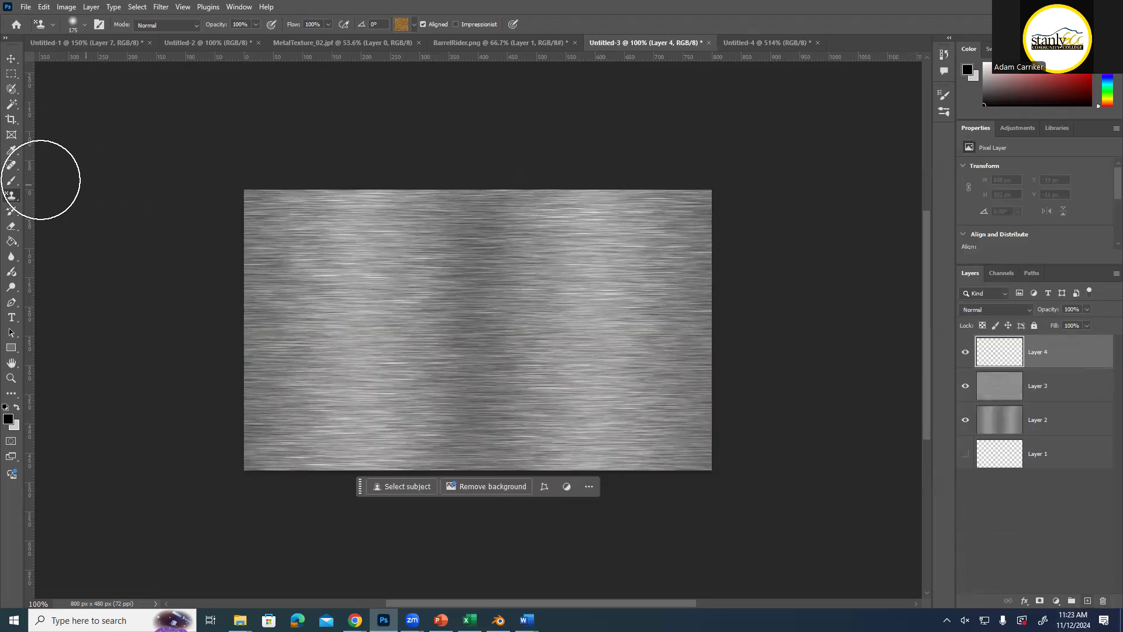
Paint the MetalDiamonds pattern over the entire canvas on the new empty layer with the Pattern Stamp Tool
{"action": "right_click", "coordinate": [11, 195]}
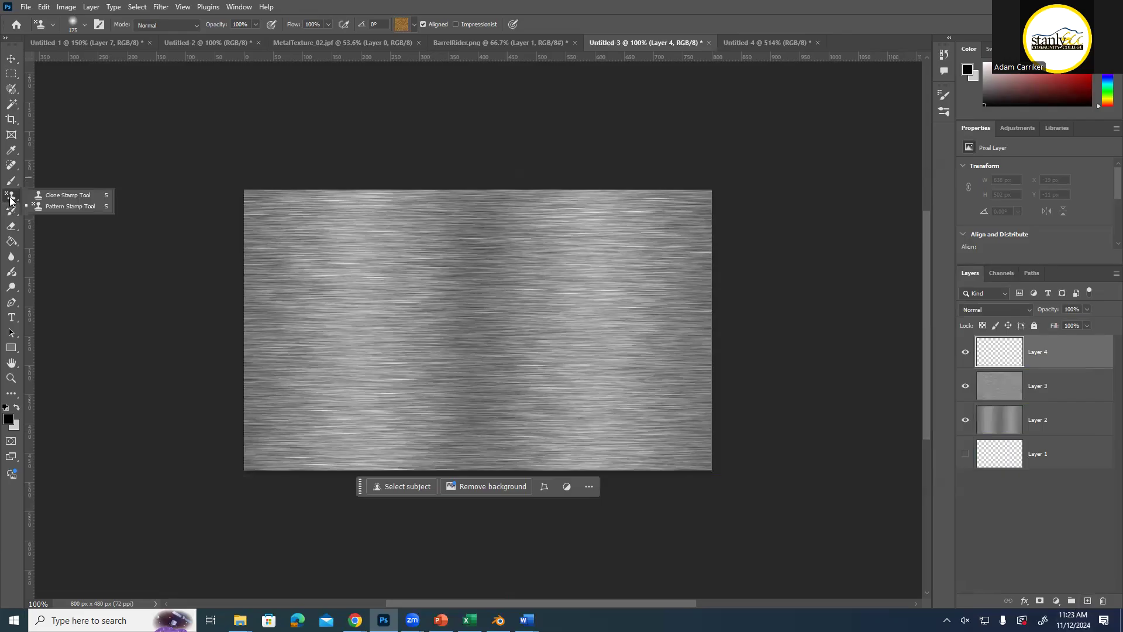
{"action": "left_click", "coordinate": [47, 206]}
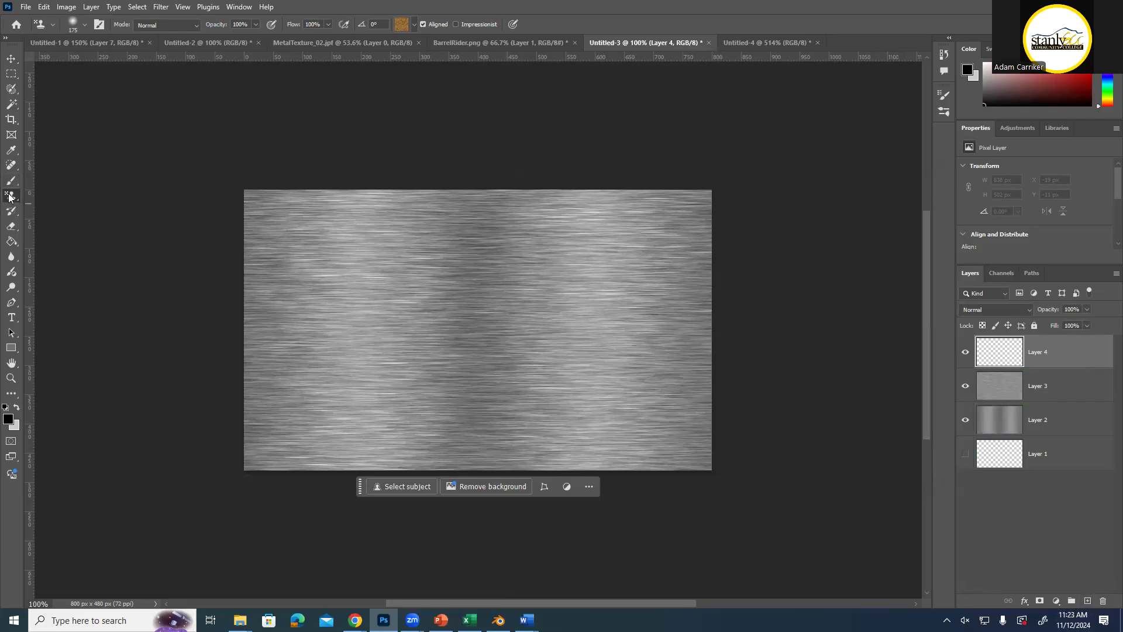
{"action": "left_click_drag", "start_coordinate": [10, 197], "coordinate": [10, 196]}
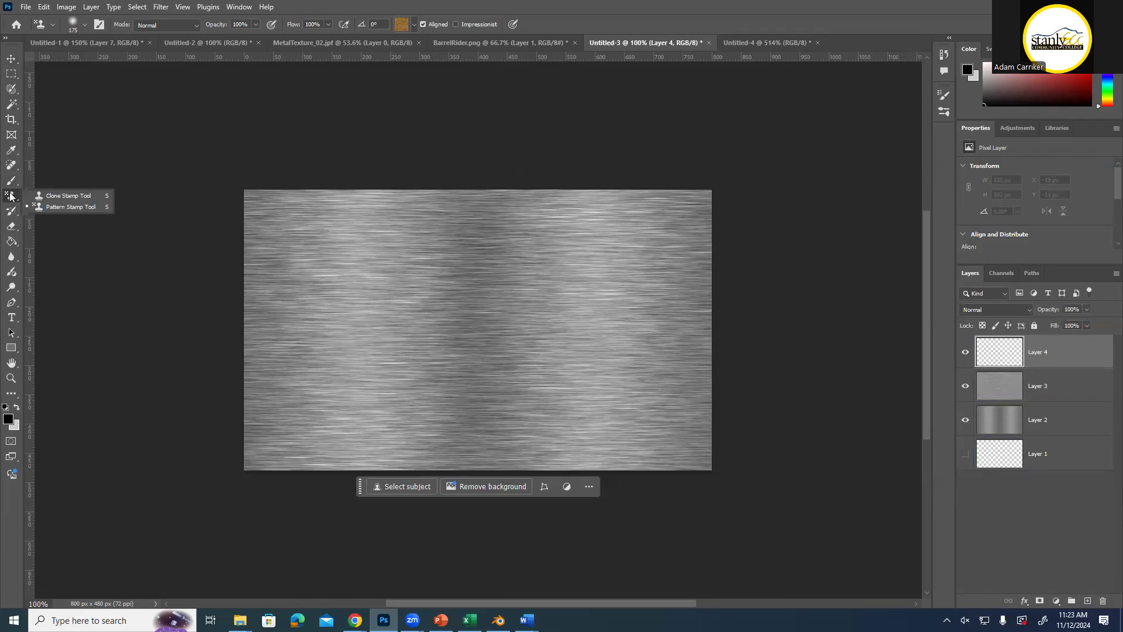
{"action": "left_click", "coordinate": [66, 202]}
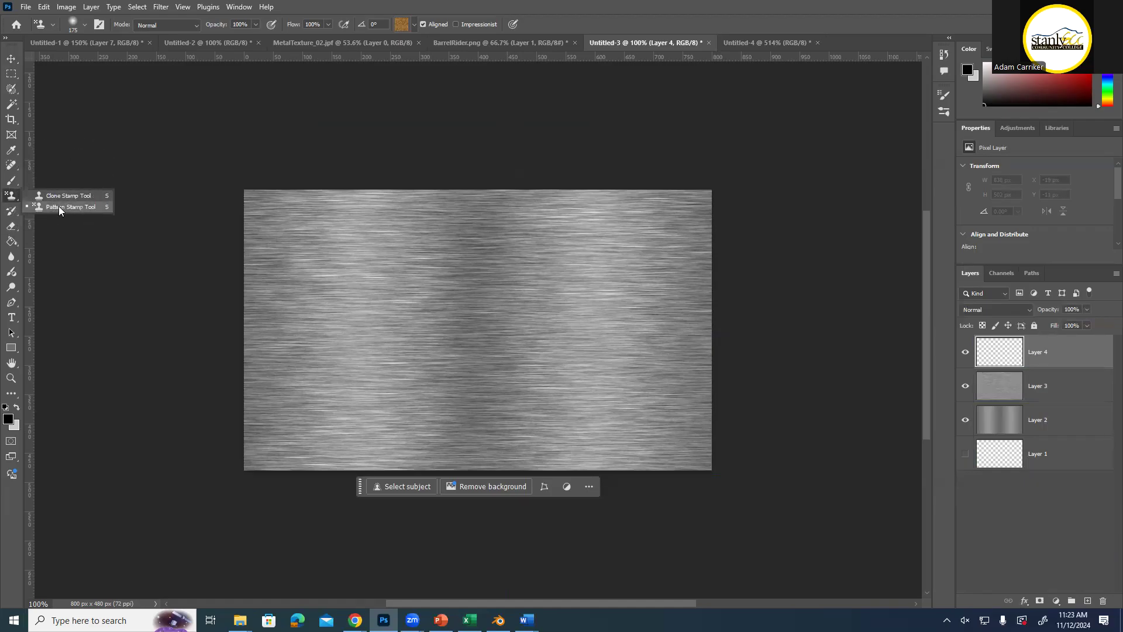
{"action": "left_click", "coordinate": [59, 208]}
{"action": "left_click", "coordinate": [11, 199]}
{"action": "left_click", "coordinate": [12, 199]}
{"action": "left_click", "coordinate": [11, 199]}
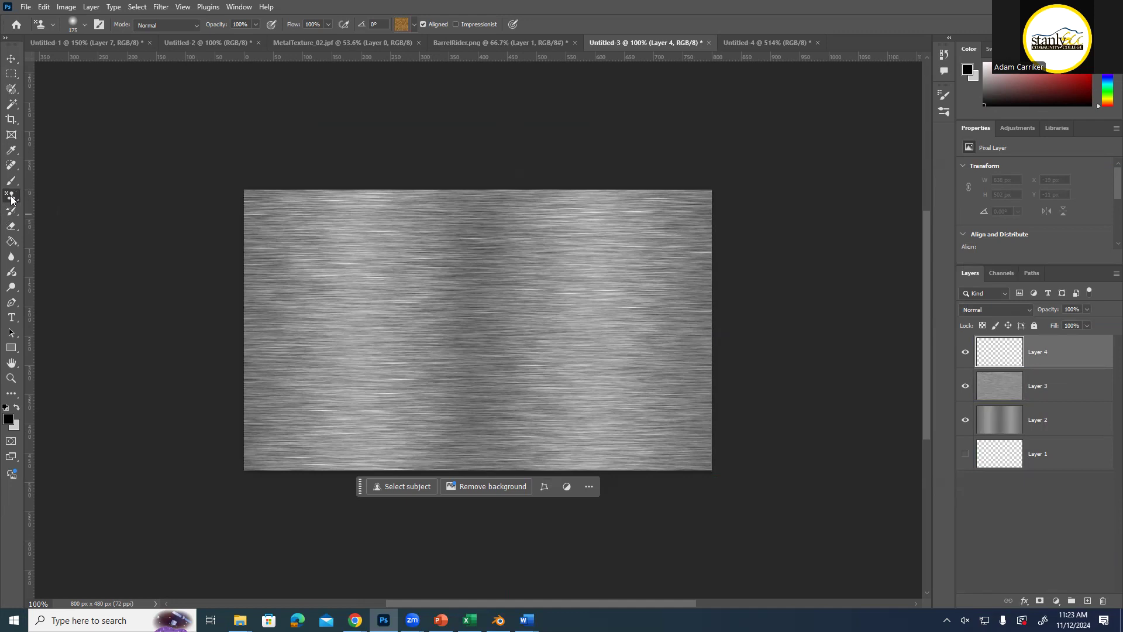
{"action": "left_click", "coordinate": [12, 199]}
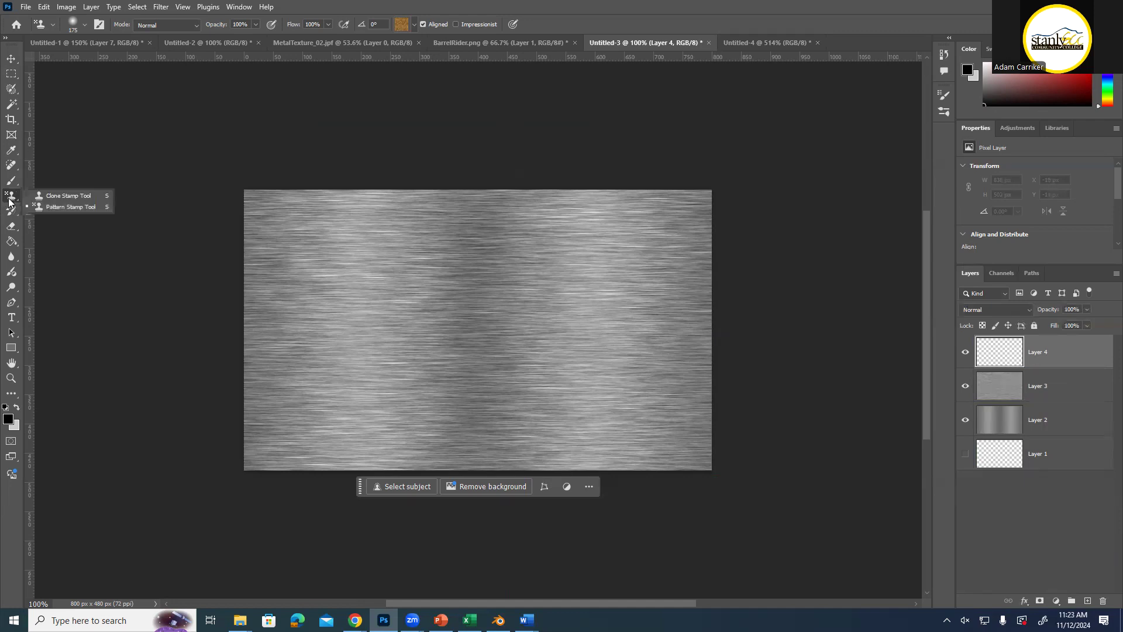
{"action": "left_click", "coordinate": [47, 208]}
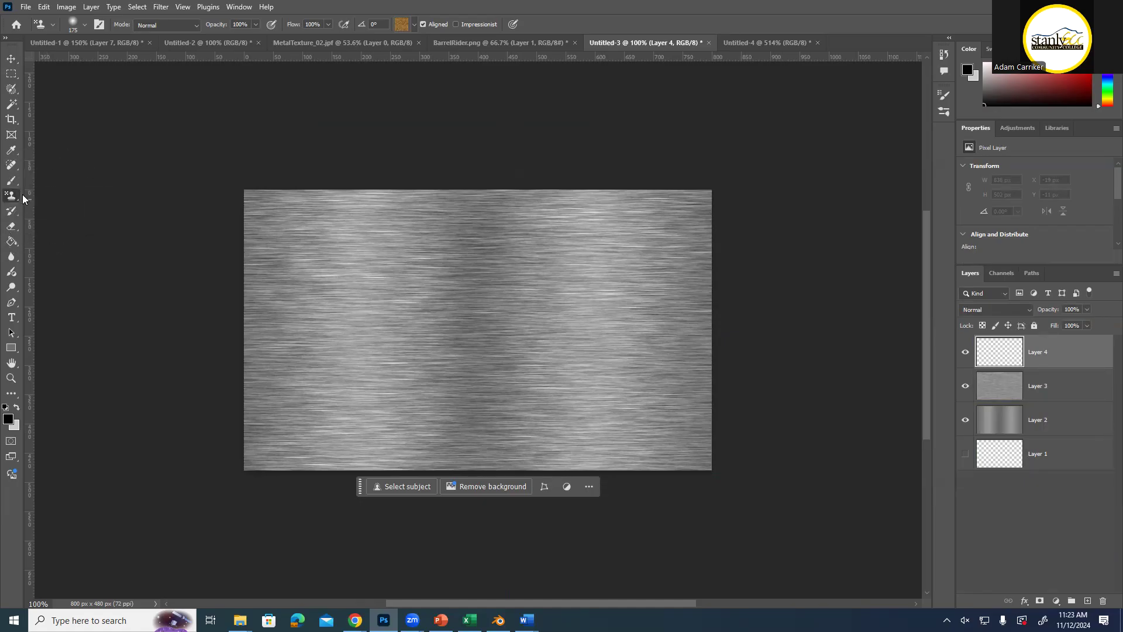
{"action": "left_click", "coordinate": [413, 25]}
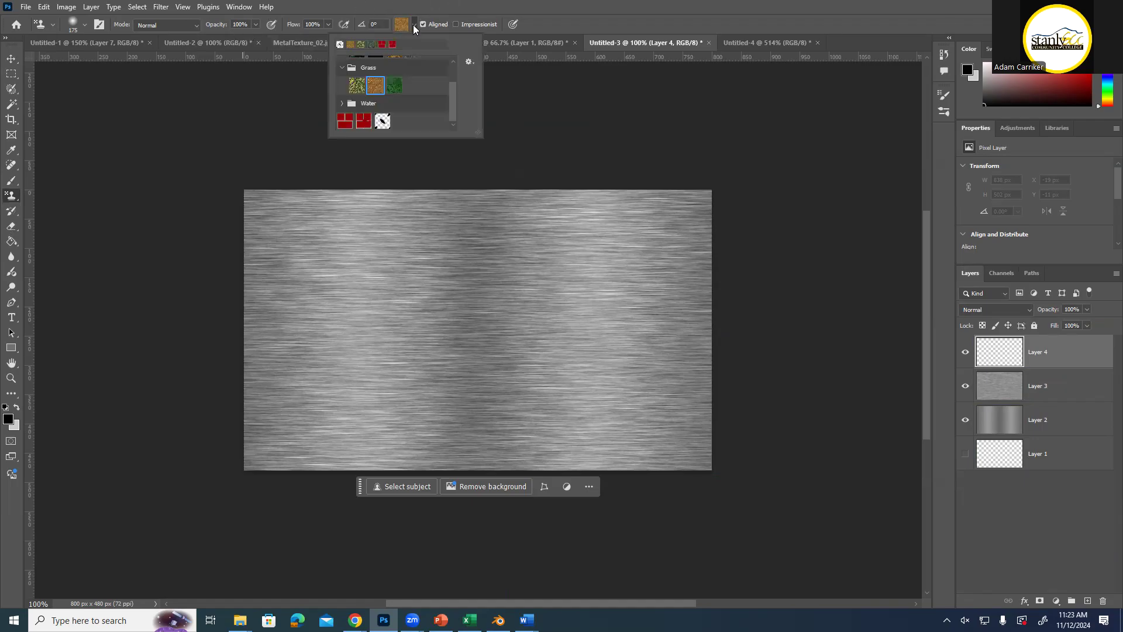
{"action": "left_click", "coordinate": [382, 122]}
{"action": "mouse_move", "coordinate": [216, 208]}
{"action": "left_mouse_down"}
{"action": "mouse_move", "coordinate": [800, 177]}
{"action": "mouse_move", "coordinate": [310, 256]}
{"action": "mouse_move", "coordinate": [564, 277]}
{"action": "mouse_move", "coordinate": [643, 300]}
{"action": "mouse_move", "coordinate": [50, 388]}
{"action": "mouse_move", "coordinate": [306, 467]}
{"action": "mouse_move", "coordinate": [281, 476]}
{"action": "left_mouse_up"}
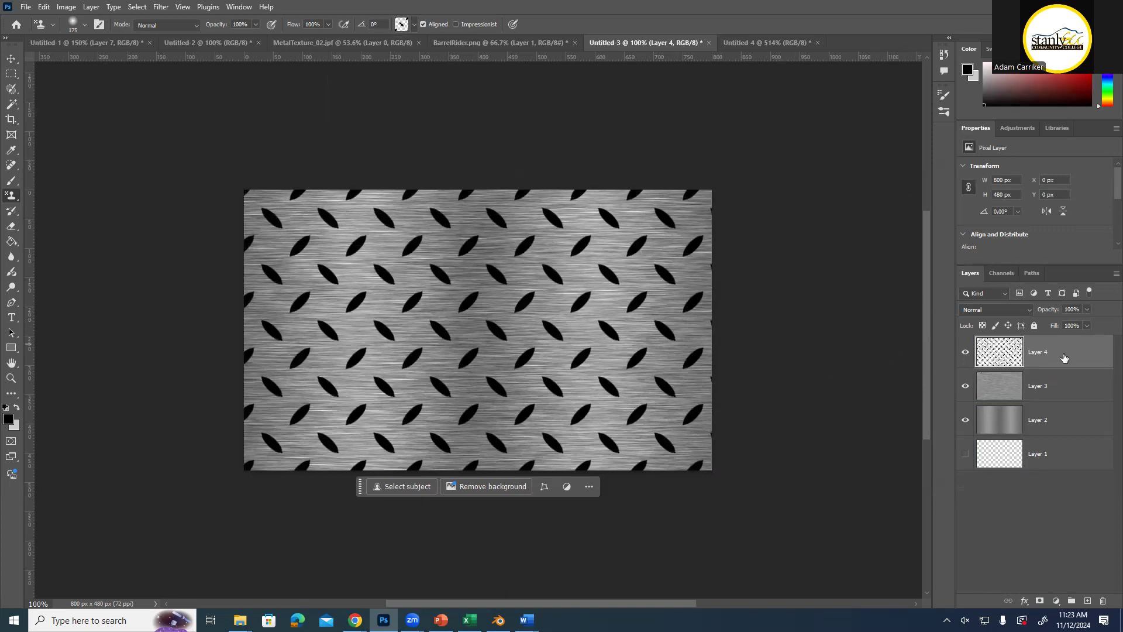
Preview different blend modes on Layer 4, including Exclusion, without applying any
{"action": "left_click", "coordinate": [1014, 311]}
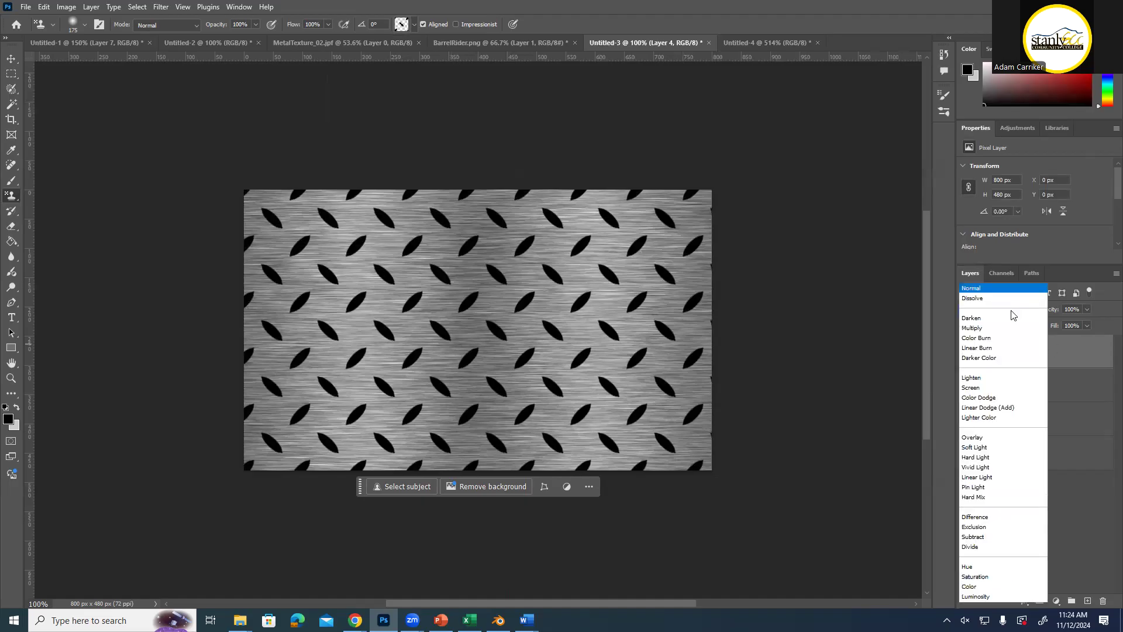
{"action": "key", "text": "Down"}
{"action": "key", "text": "Down"}
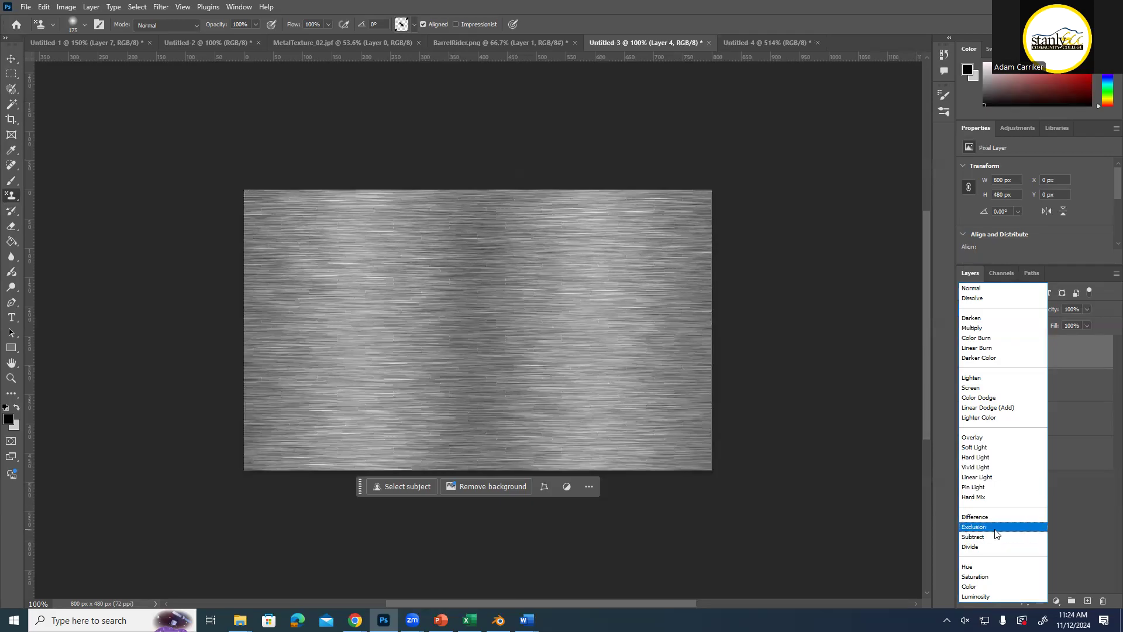
{"action": "key", "text": "Escape"}
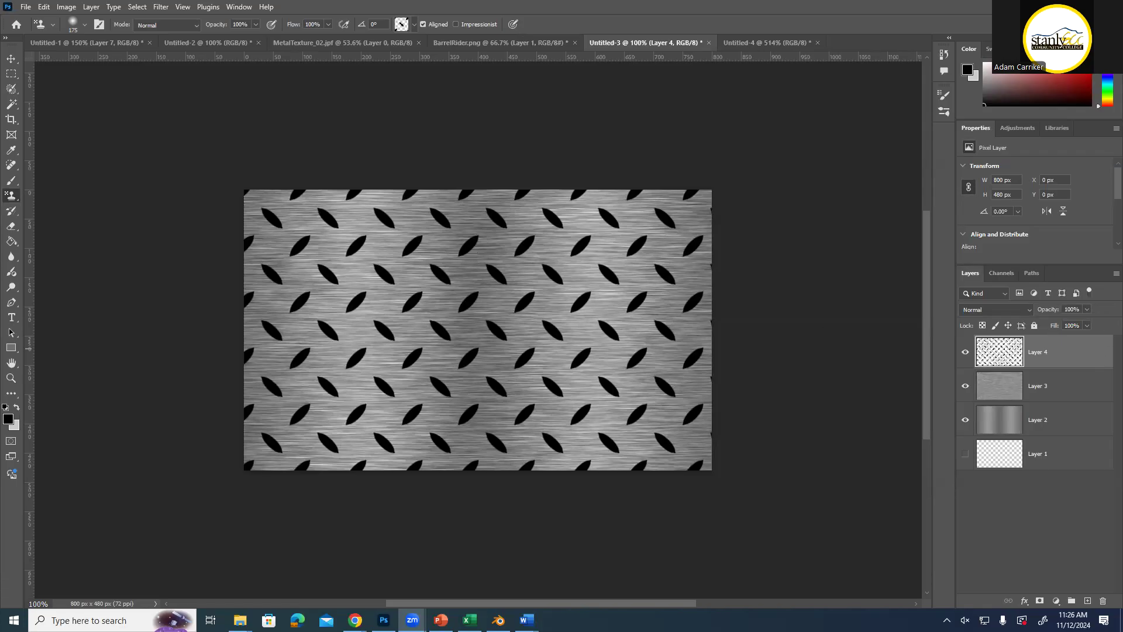
{"action": "left_click", "coordinate": [1087, 352]}
{"action": "left_click", "coordinate": [1080, 355]}
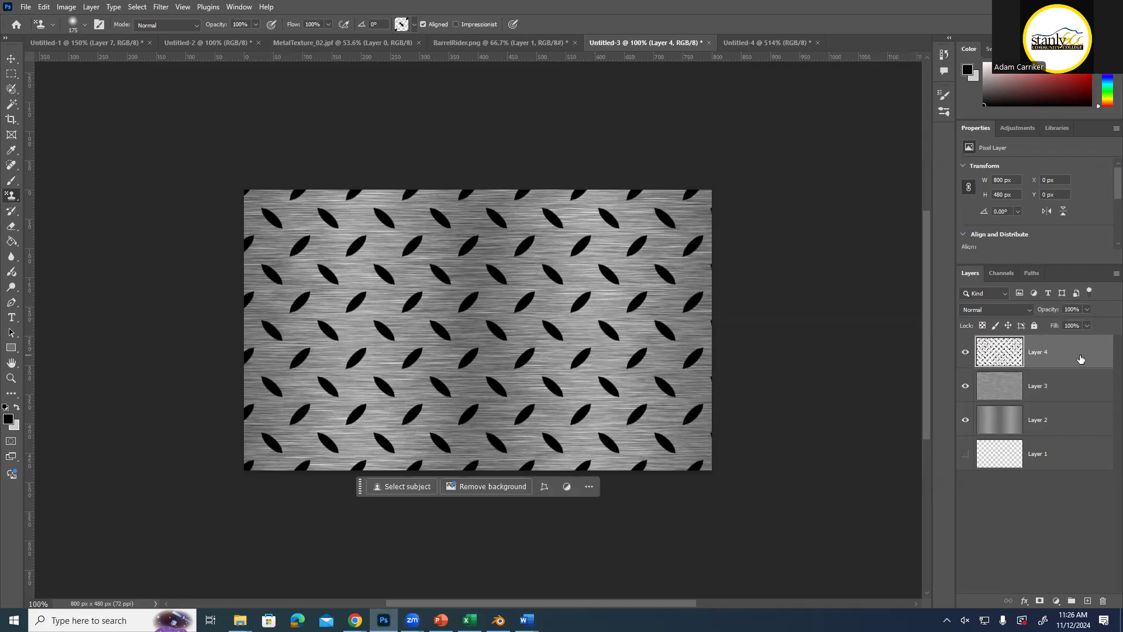
{"action": "left_click", "coordinate": [1075, 355]}
{"action": "double_click", "coordinate": [1071, 354]}
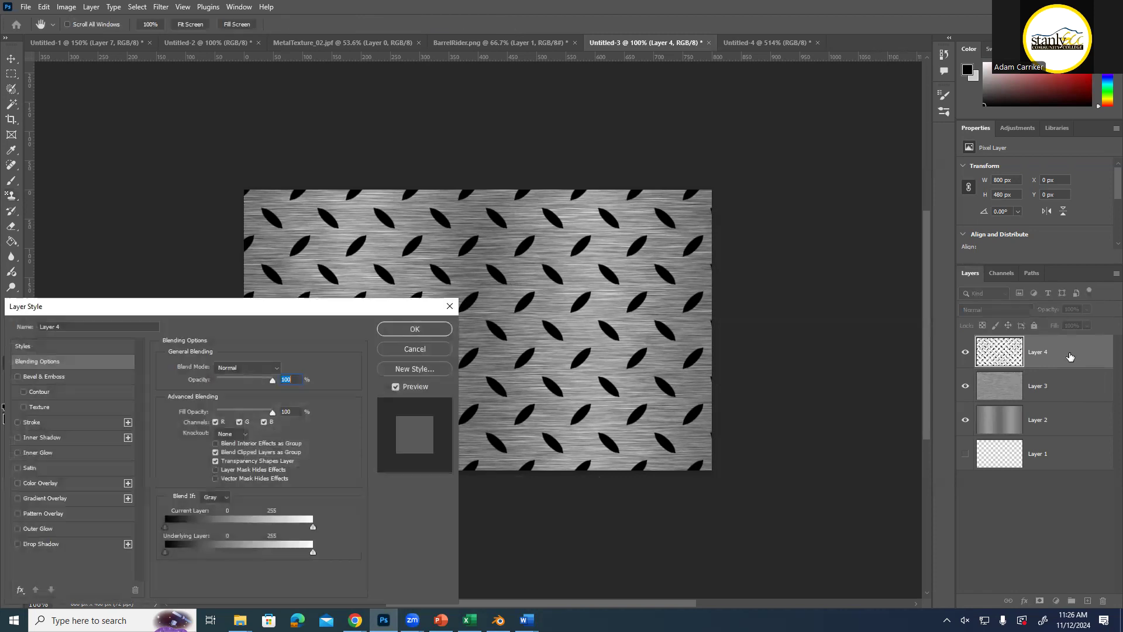
{"action": "left_click_drag", "start_coordinate": [155, 312], "coordinate": [376, 234]}
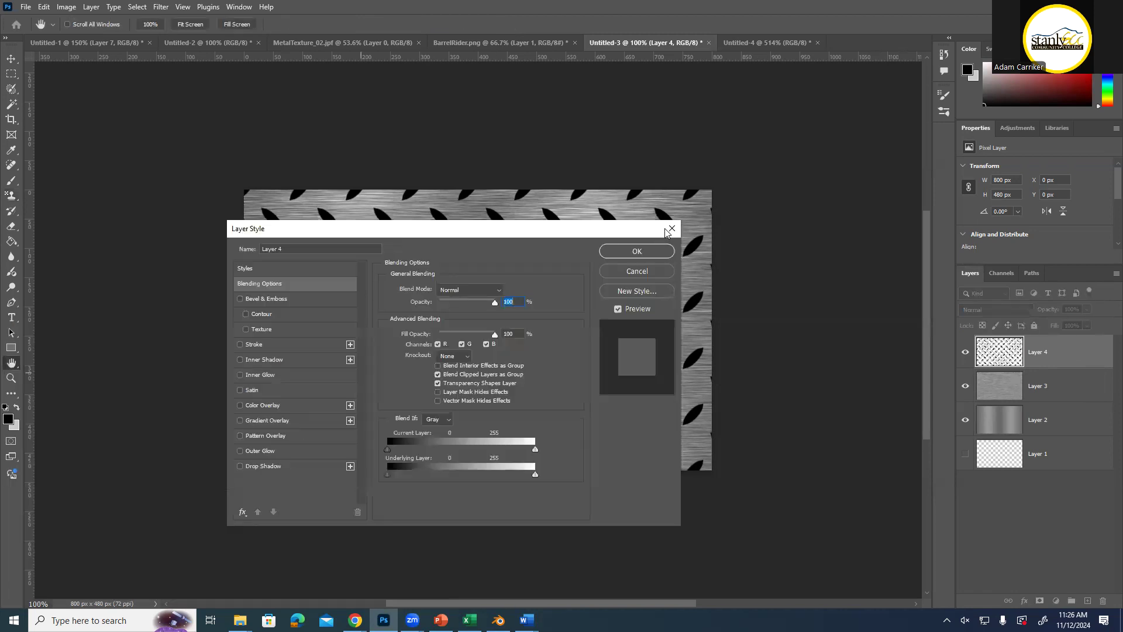
{"action": "left_click", "coordinate": [638, 250]}
{"action": "right_click", "coordinate": [1076, 356]}
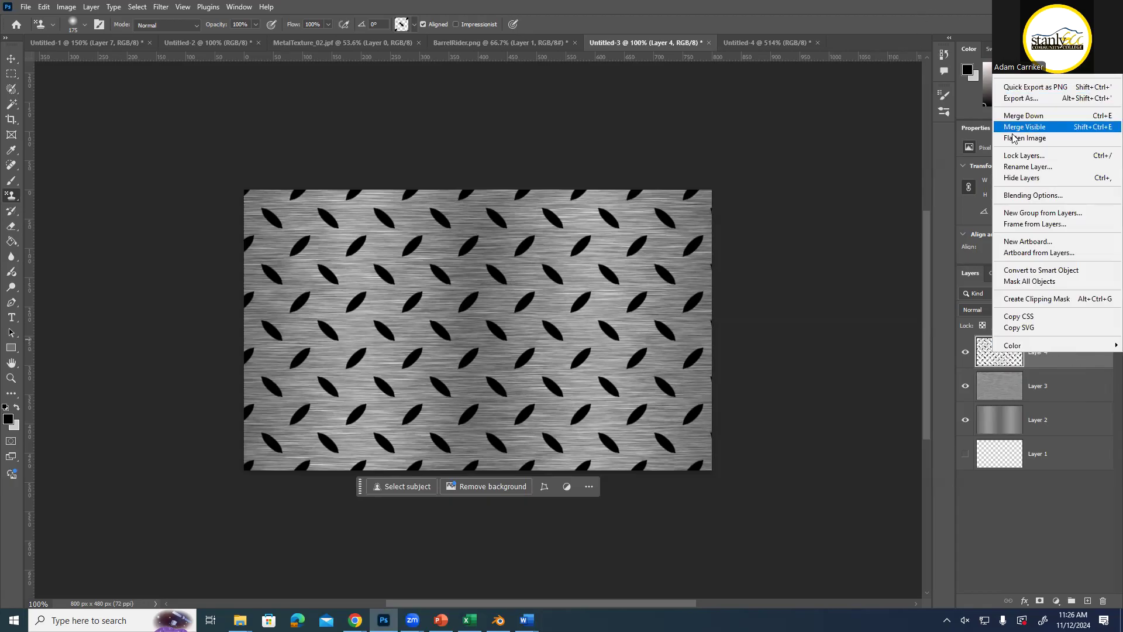
{"action": "left_click", "coordinate": [1023, 195]}
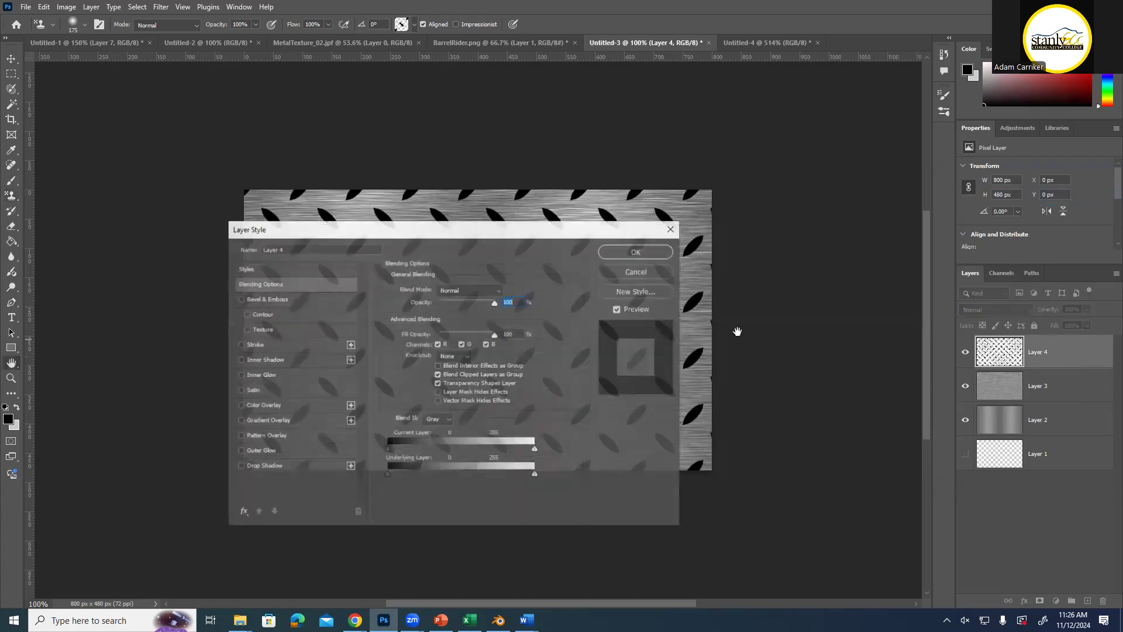
{"action": "left_click_drag", "start_coordinate": [475, 234], "coordinate": [497, 234]}
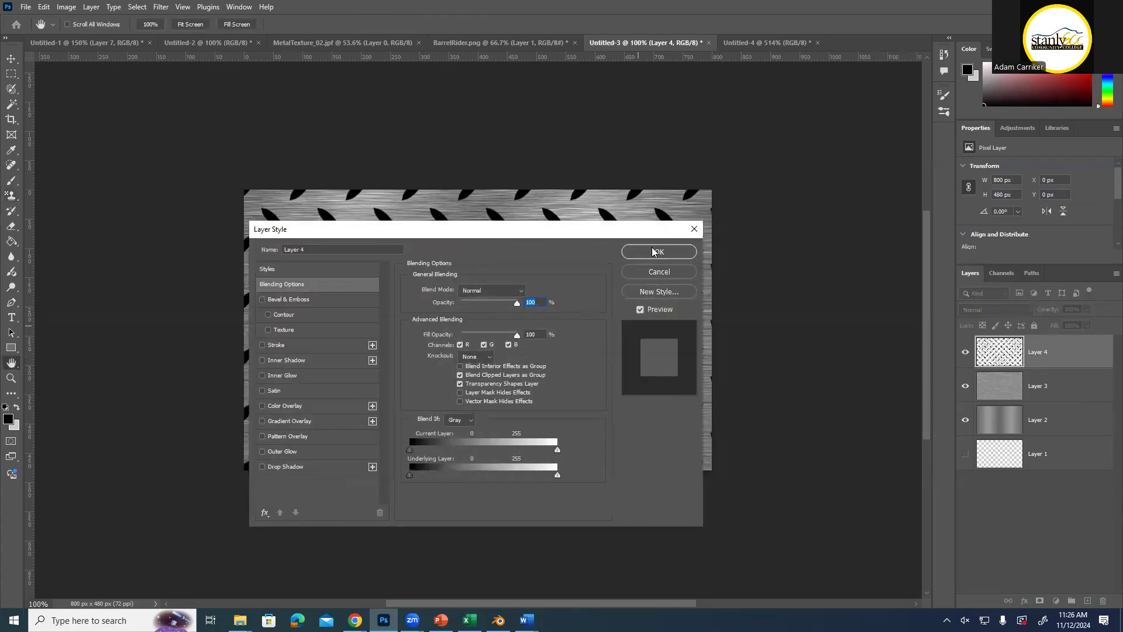
{"action": "key", "text": "s"}
{"action": "key", "text": "Escape"}
Open the layer style settings of Layer 4 and enable Bevel & Emboss with the canvas in view
{"action": "double_click", "coordinate": [1072, 354]}
{"action": "left_click_drag", "start_coordinate": [429, 228], "coordinate": [402, 182]}
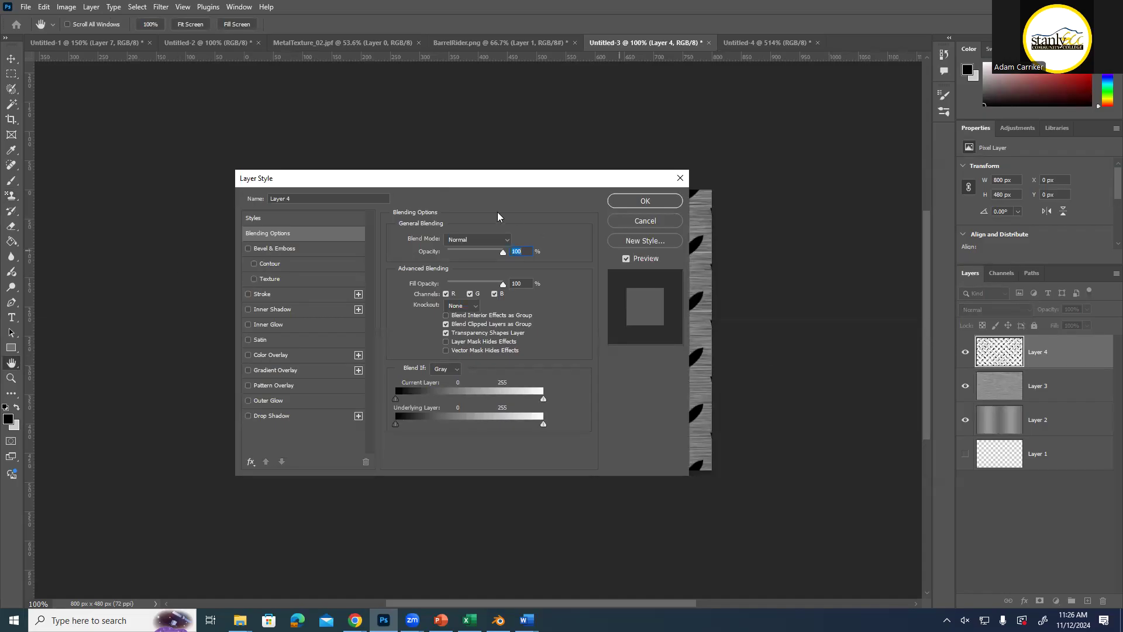
{"action": "left_click", "coordinate": [269, 249]}
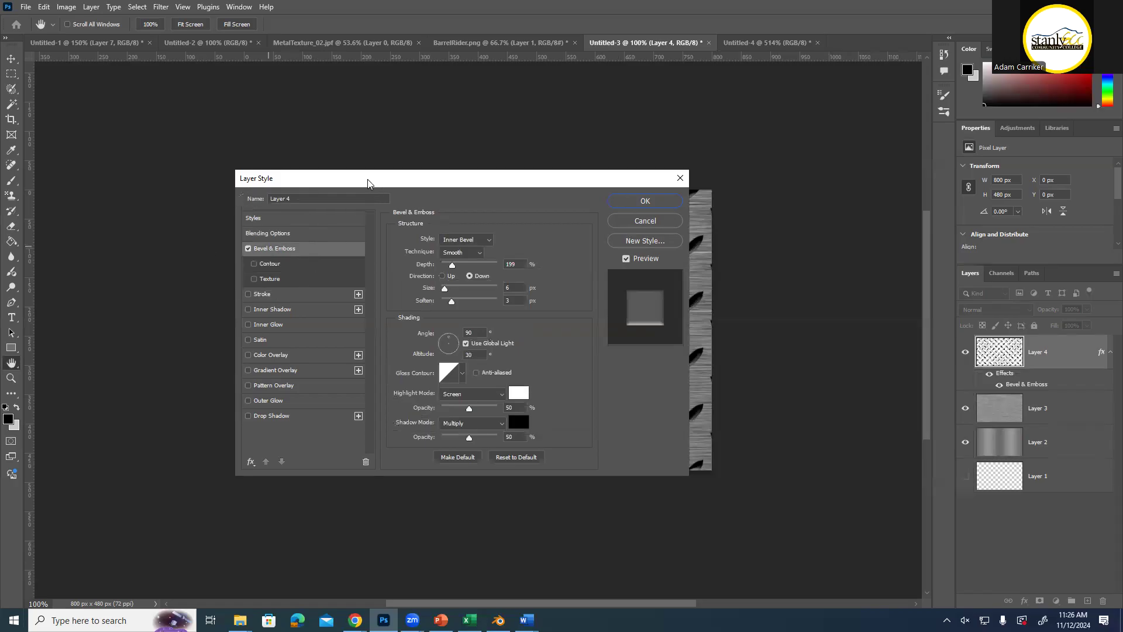
{"action": "left_click_drag", "start_coordinate": [367, 183], "coordinate": [168, 76]}
{"action": "left_click_drag", "start_coordinate": [625, 331], "coordinate": [588, 398]}
{"action": "scroll", "coordinate": [587, 399], "scroll_direction": "left", "scroll_amount": 8}
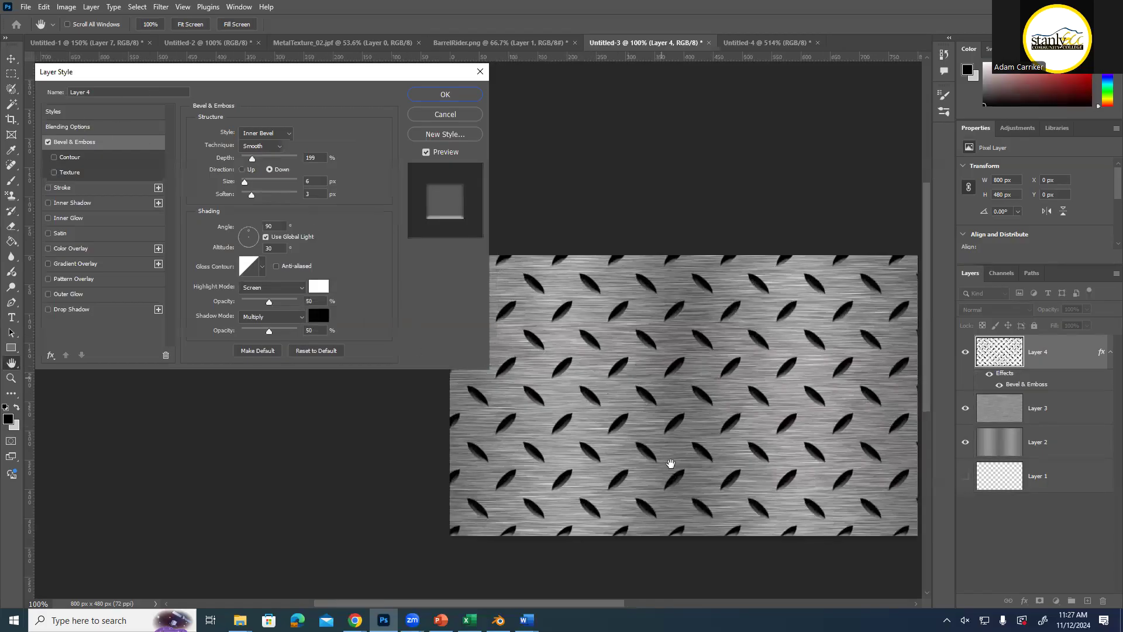
{"action": "scroll", "coordinate": [707, 411], "scroll_direction": "left", "scroll_amount": 2}
{"action": "scroll", "coordinate": [705, 409], "scroll_direction": "right", "scroll_amount": 1}
{"action": "scroll", "coordinate": [704, 409], "scroll_direction": "up", "scroll_amount": 7}
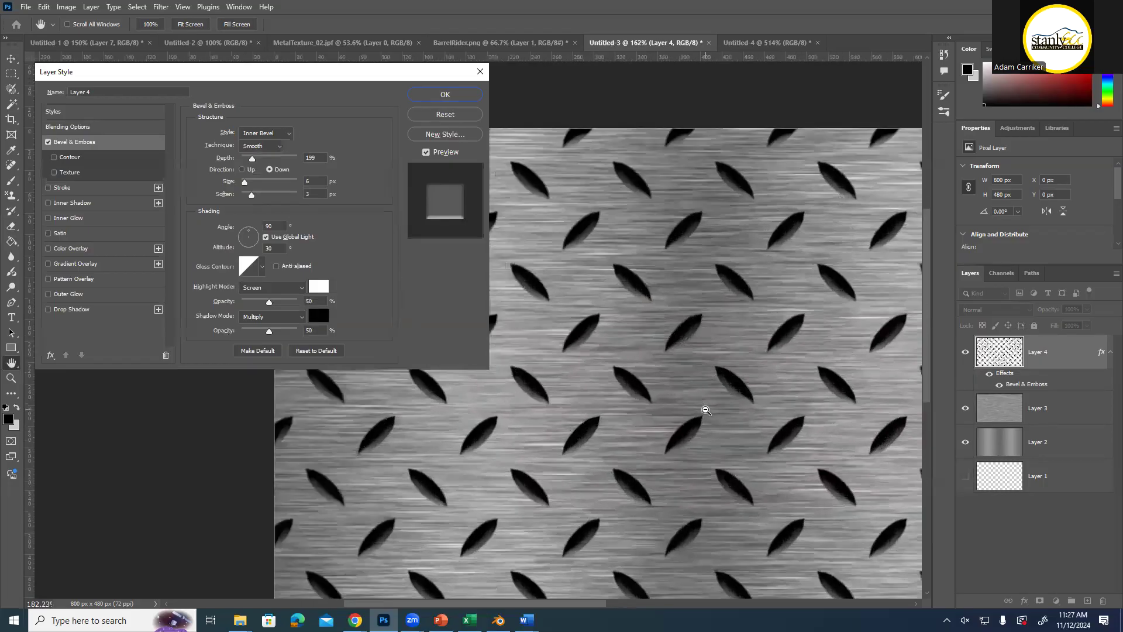
{"action": "scroll", "coordinate": [624, 370], "scroll_direction": "down", "scroll_amount": 2}
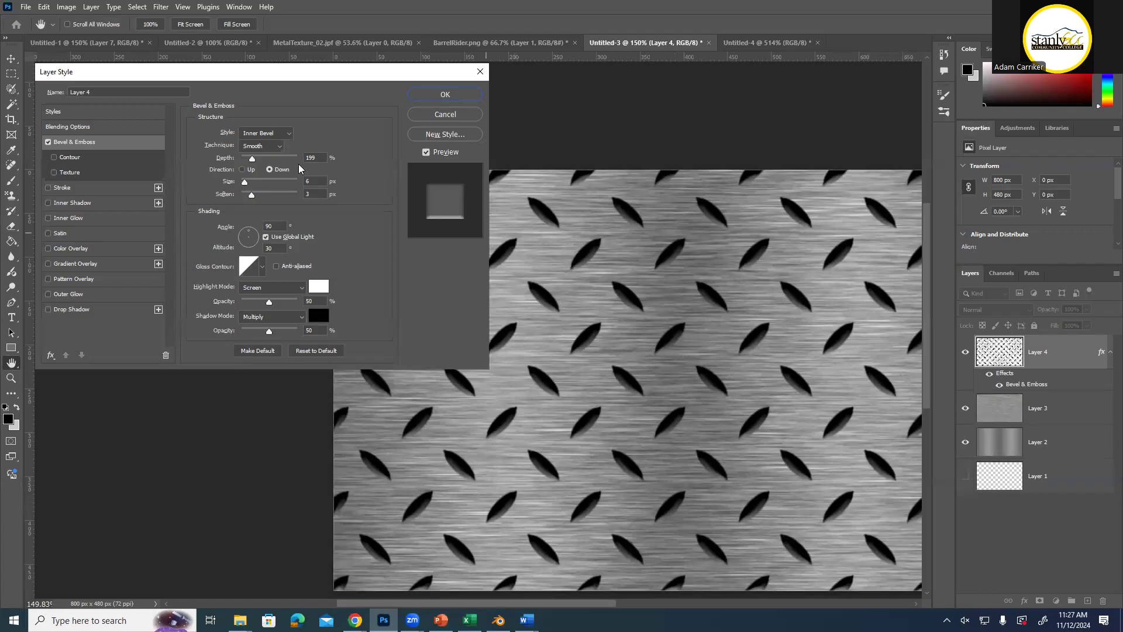
Set the bevel technique to Chisel Hard, the depth to 1000% and the direction to Up
{"action": "left_click", "coordinate": [269, 134]}
{"action": "left_click", "coordinate": [262, 146]}
{"action": "left_click", "coordinate": [257, 166]}
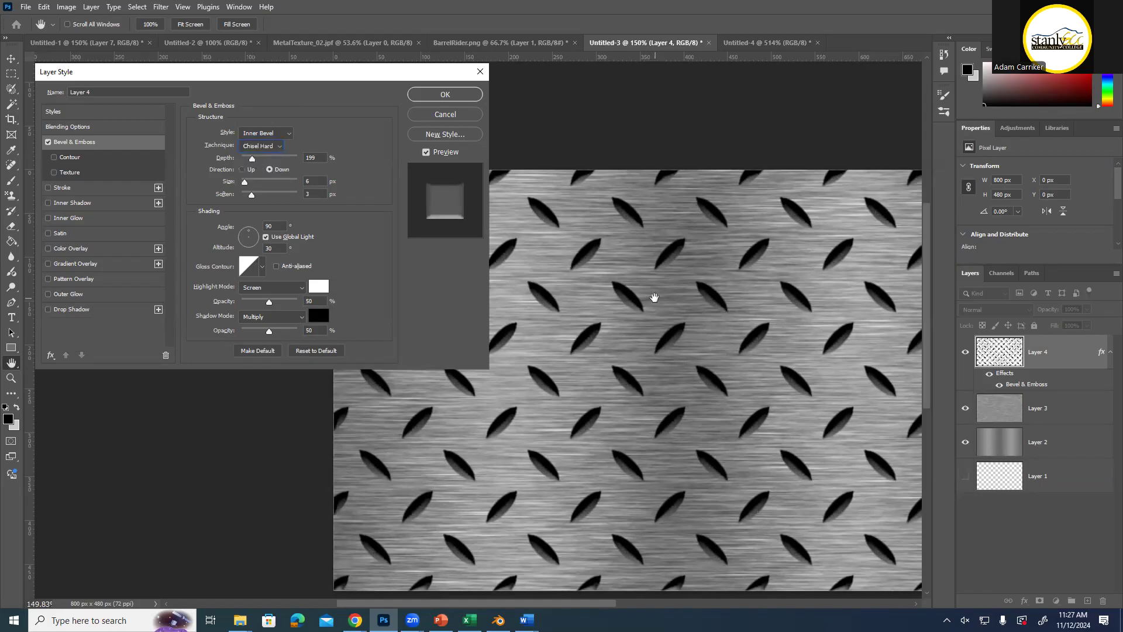
{"action": "left_click_drag", "start_coordinate": [252, 159], "coordinate": [334, 167]}
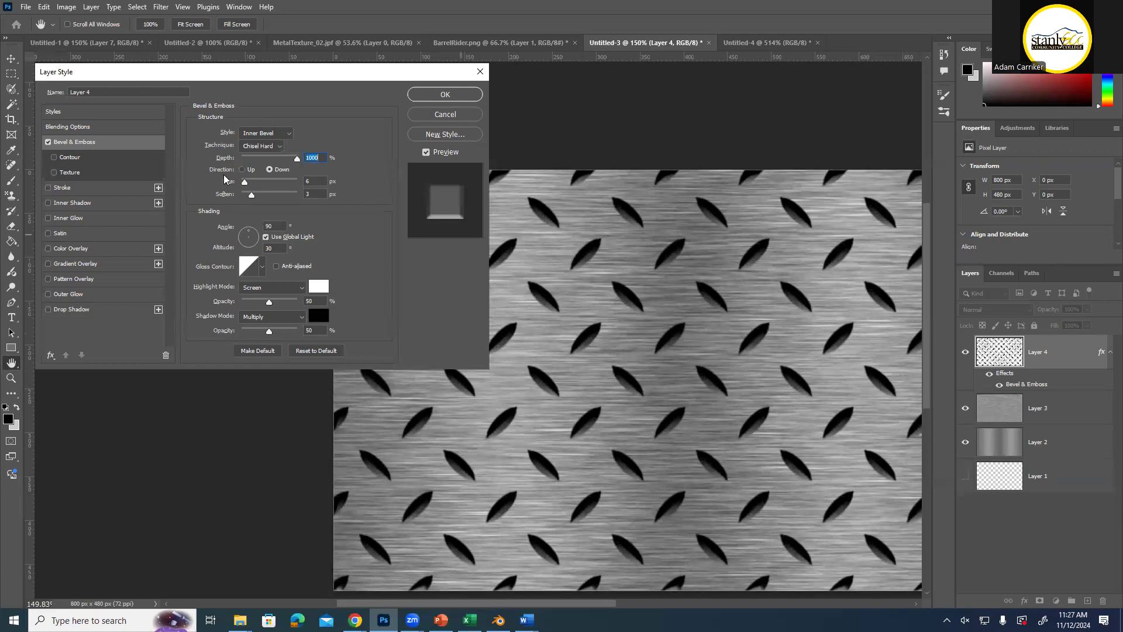
{"action": "left_click", "coordinate": [242, 170]}
{"action": "left_click_drag", "start_coordinate": [298, 160], "coordinate": [345, 161]}
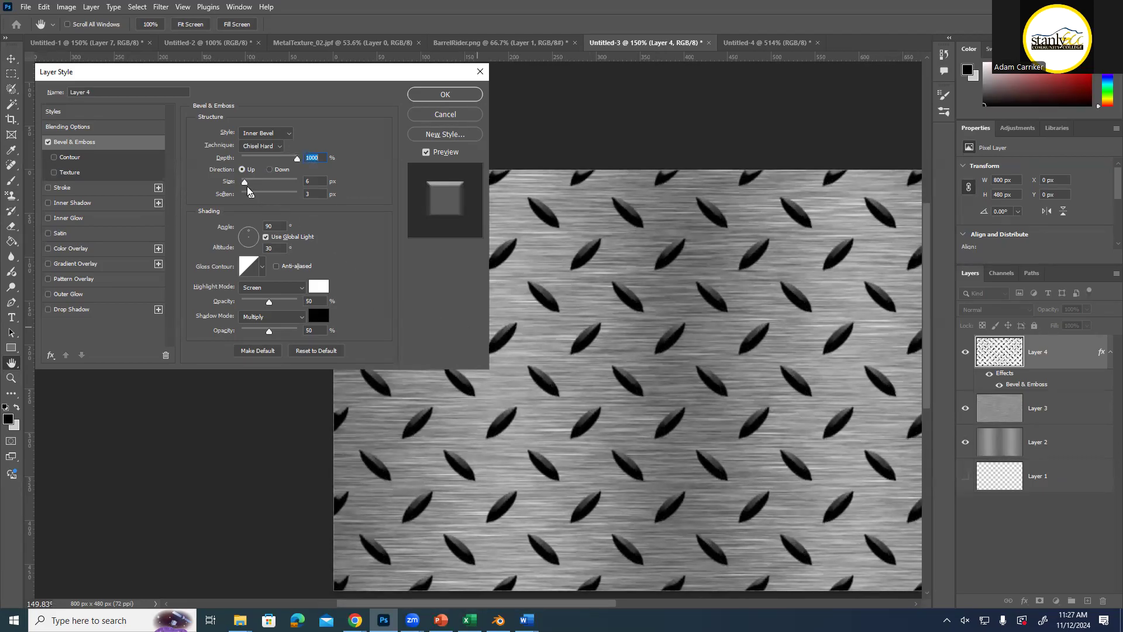
Set the bevel size to 109 px and the soften value to 0 px
{"action": "left_click_drag", "start_coordinate": [248, 181], "coordinate": [280, 183]}
{"action": "left_click_drag", "start_coordinate": [297, 182], "coordinate": [267, 189]}
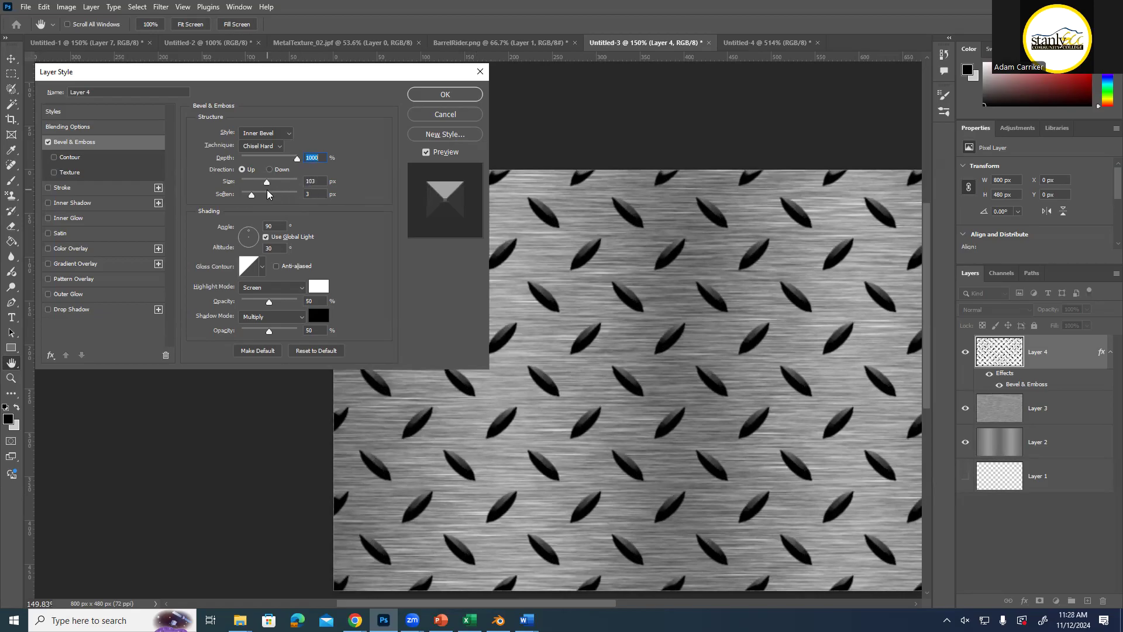
{"action": "key", "text": "Tab"}
{"action": "left_click_drag", "start_coordinate": [249, 194], "coordinate": [240, 194]}
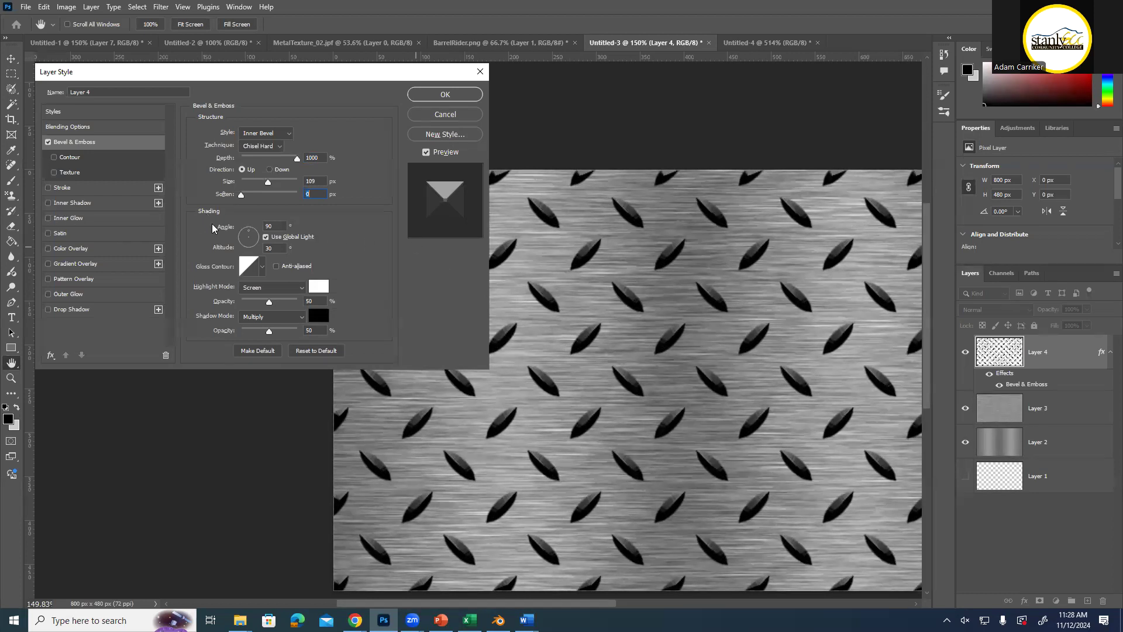
Set the bevel's shading angle to 72° and the altitude to 16°
{"action": "double_click", "coordinate": [273, 227]}
{"action": "type", "text": "72"}
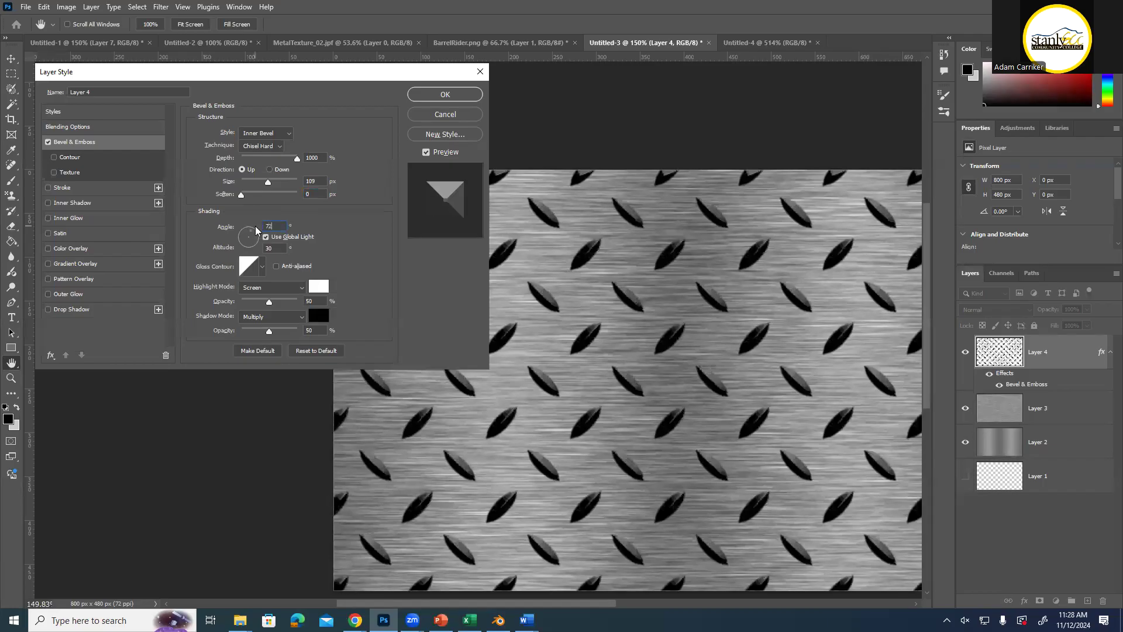
{"action": "mouse_move", "coordinate": [256, 230]}
{"action": "left_mouse_down"}
{"action": "mouse_move", "coordinate": [245, 243]}
{"action": "mouse_move", "coordinate": [241, 234]}
{"action": "mouse_move", "coordinate": [255, 245]}
{"action": "mouse_move", "coordinate": [246, 234]}
{"action": "left_mouse_up"}
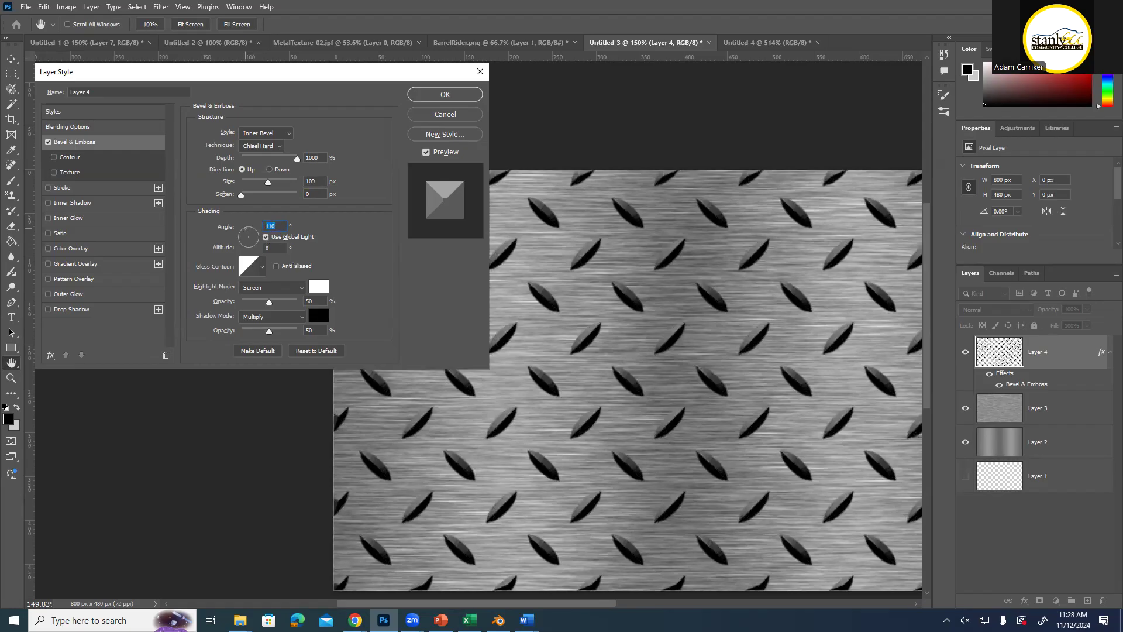
{"action": "type", "text": "72169"}
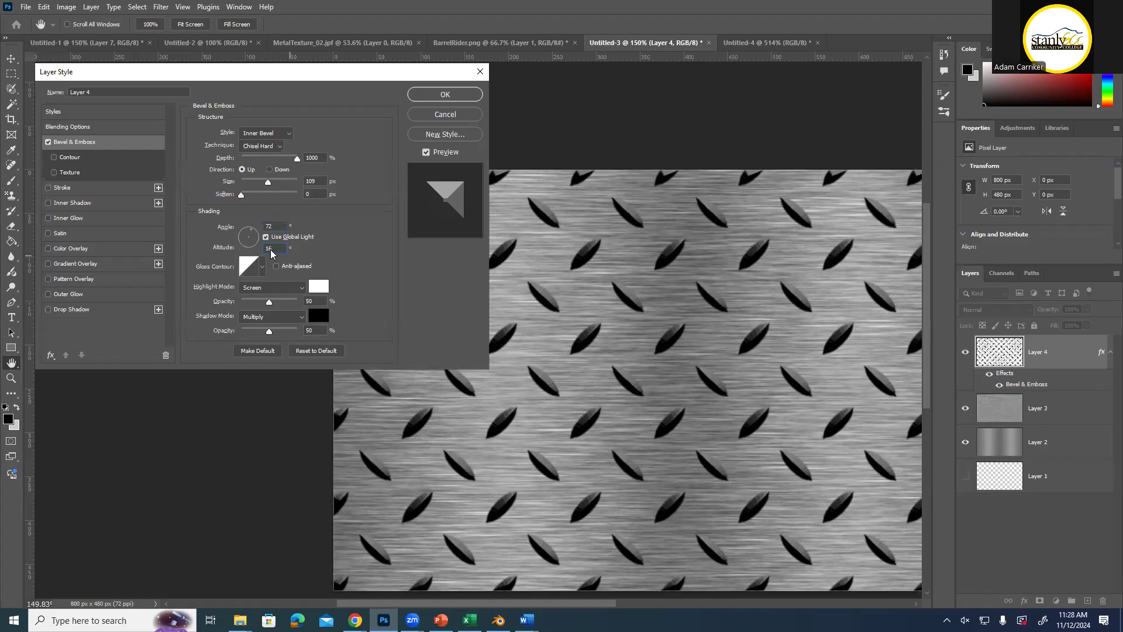
{"action": "left_click", "coordinate": [274, 227]}
{"action": "key", "text": "ctrl"}
Try the gloss contour presets on the bevel one after another and return to the straight diagonal contour
{"action": "left_click", "coordinate": [262, 266]}
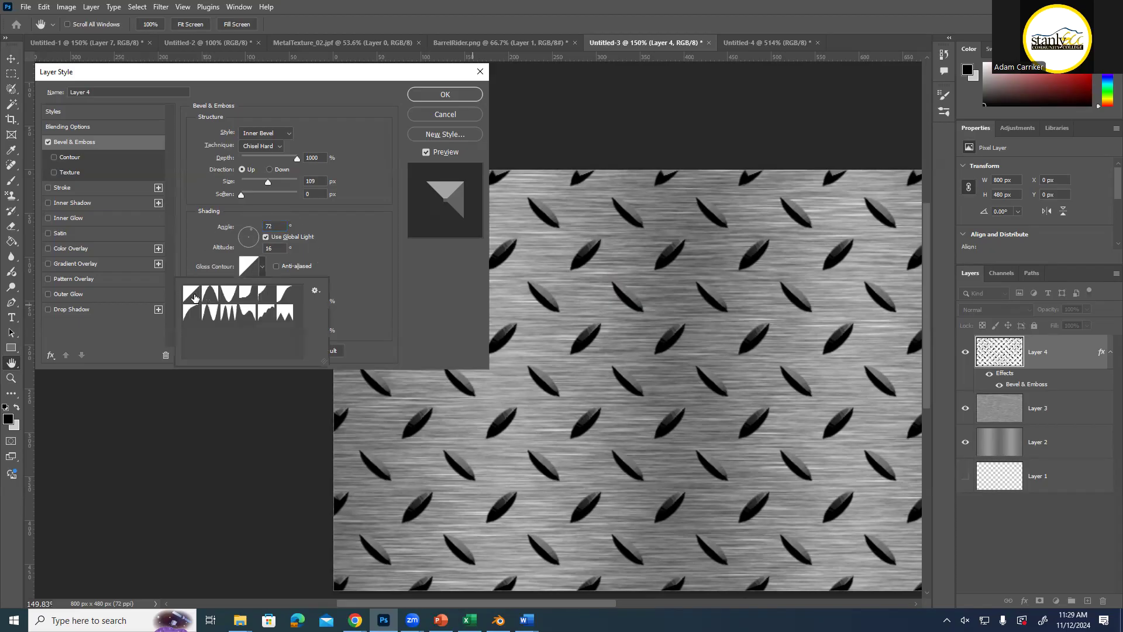
{"action": "left_click", "coordinate": [193, 298]}
{"action": "left_click", "coordinate": [210, 300]}
{"action": "left_click", "coordinate": [223, 296]}
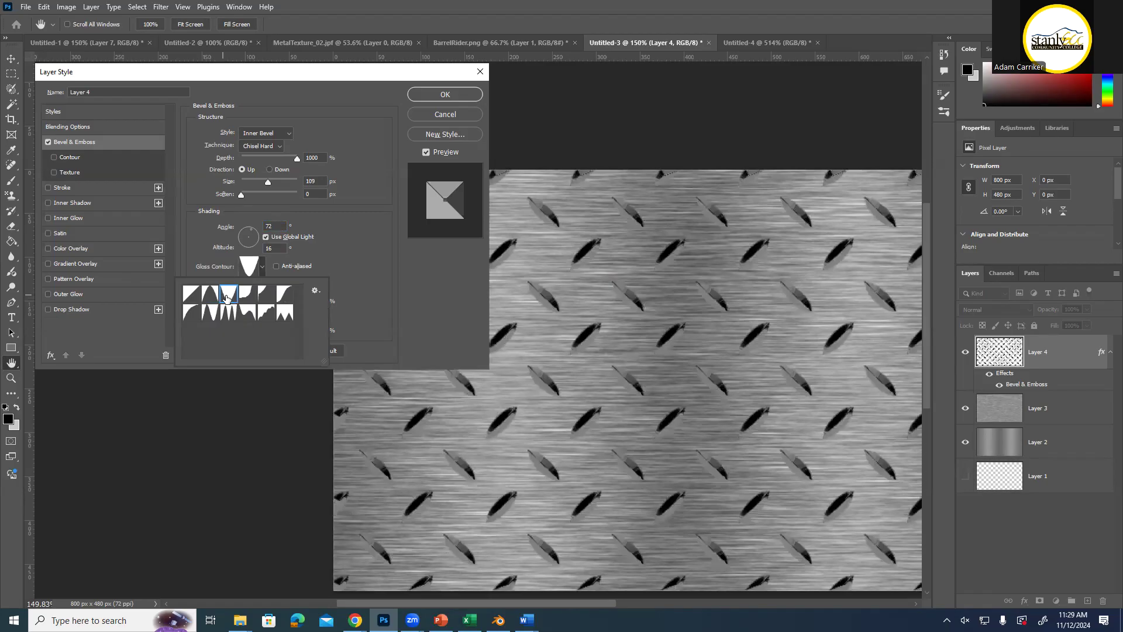
{"action": "left_click", "coordinate": [244, 295]}
{"action": "left_click", "coordinate": [265, 296]}
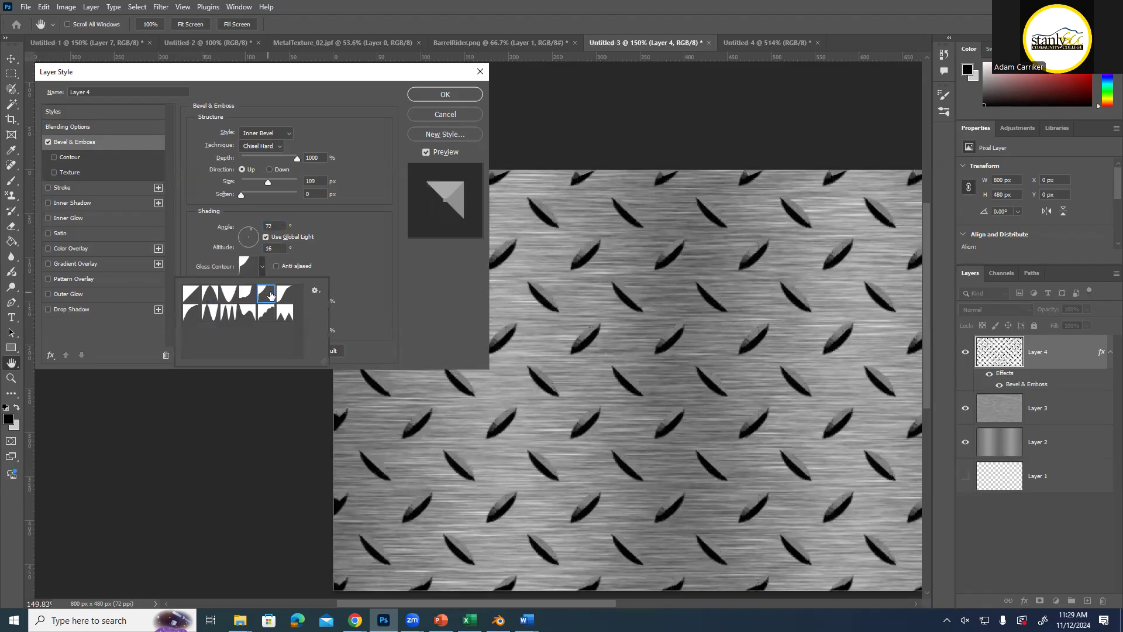
{"action": "left_click", "coordinate": [288, 296]}
{"action": "left_click", "coordinate": [284, 313]}
{"action": "left_click", "coordinate": [266, 313]}
{"action": "left_click", "coordinate": [247, 313]}
{"action": "left_click", "coordinate": [187, 314]}
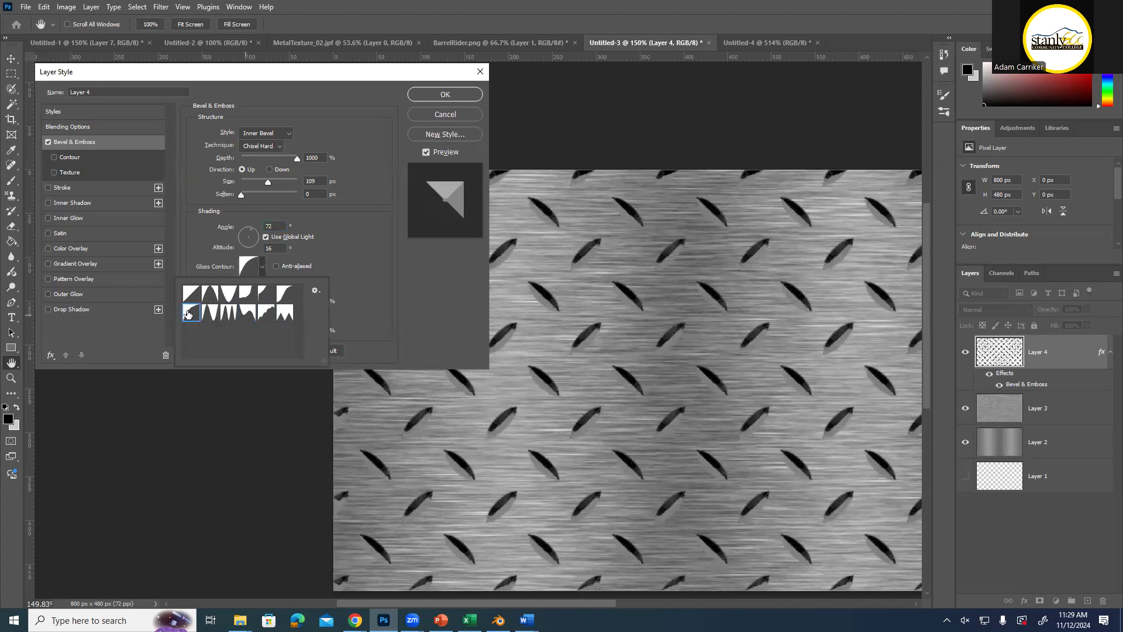
{"action": "left_click", "coordinate": [211, 314]}
{"action": "left_click", "coordinate": [229, 318]}
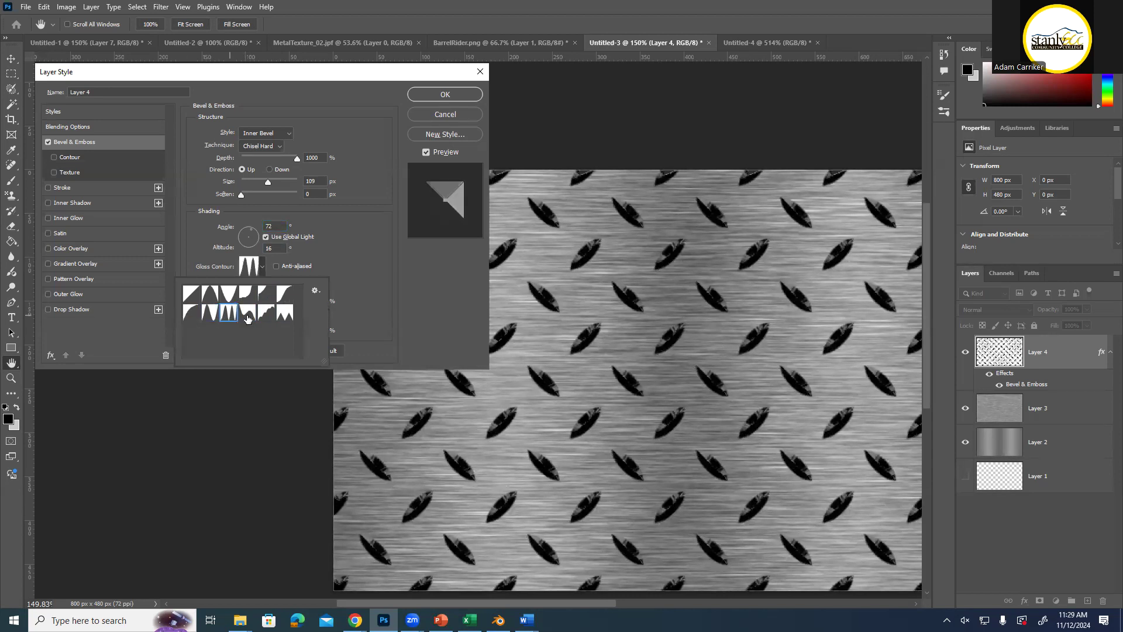
{"action": "left_click", "coordinate": [248, 315]}
{"action": "left_click", "coordinate": [273, 318]}
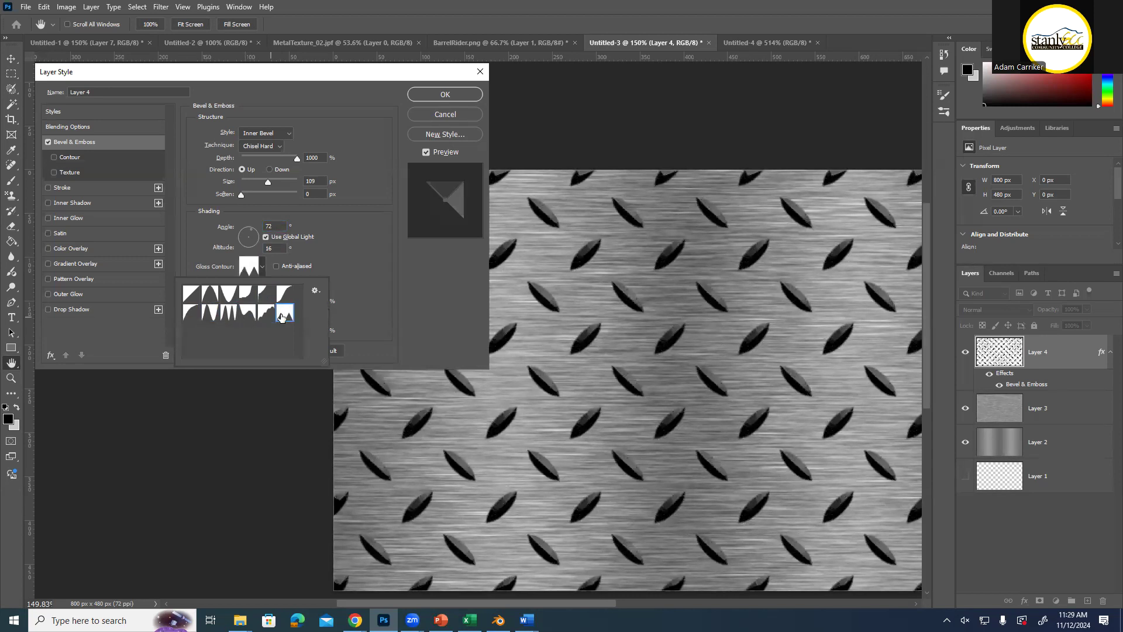
{"action": "left_click", "coordinate": [191, 298]}
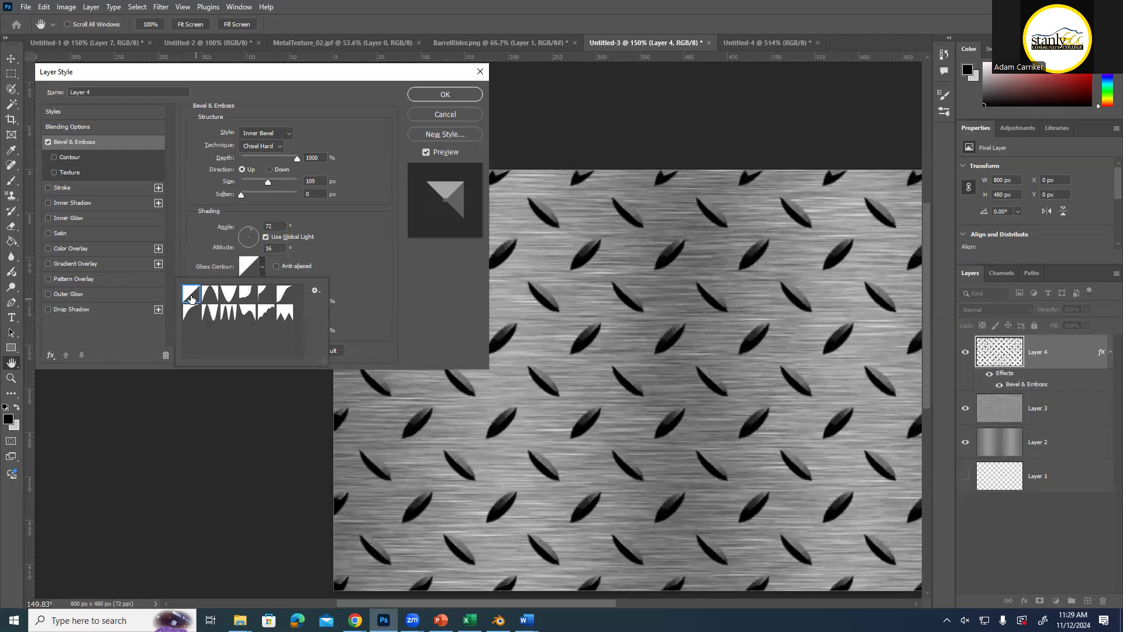
Try the bevel's anti-aliasing option, the highlight blend modes and a slightly lower highlight opacity
{"action": "left_click", "coordinate": [278, 269]}
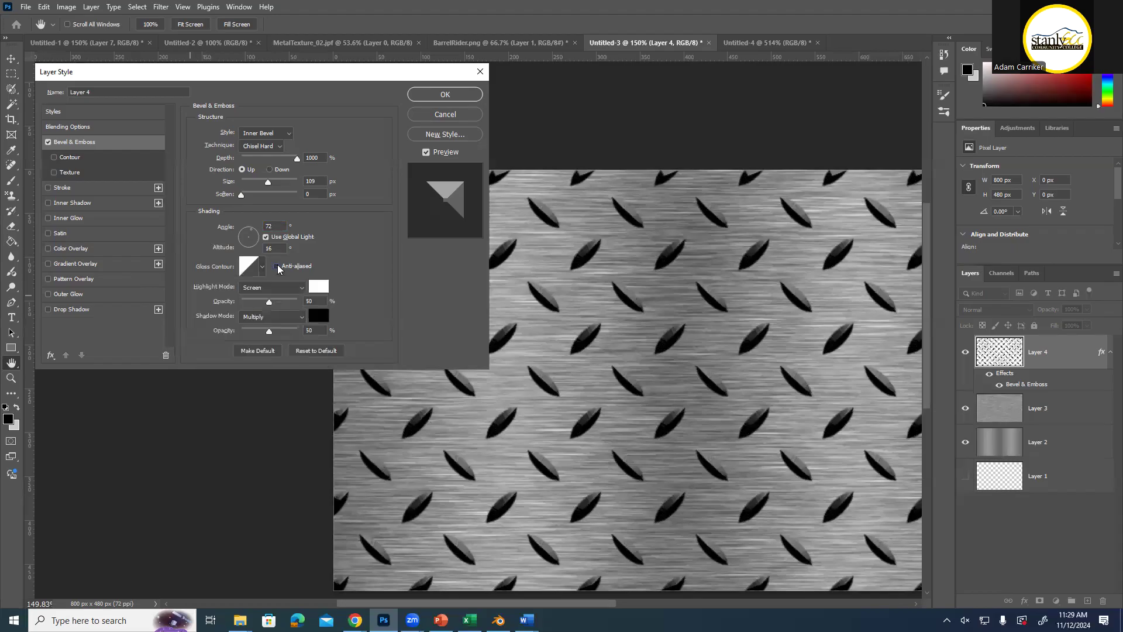
{"action": "left_click", "coordinate": [277, 267]}
{"action": "left_click", "coordinate": [277, 268]}
{"action": "left_click", "coordinate": [276, 291]}
{"action": "left_click", "coordinate": [273, 288]}
{"action": "mouse_move", "coordinate": [269, 305]}
{"action": "left_mouse_down"}
{"action": "mouse_move", "coordinate": [301, 304]}
{"action": "mouse_move", "coordinate": [266, 304]}
{"action": "left_mouse_up"}
{"action": "left_click", "coordinate": [262, 288]}
{"action": "left_click", "coordinate": [263, 386]}
{"action": "mouse_move", "coordinate": [268, 303]}
{"action": "left_mouse_down"}
{"action": "mouse_move", "coordinate": [297, 305]}
{"action": "mouse_move", "coordinate": [248, 306]}
{"action": "mouse_move", "coordinate": [316, 311]}
{"action": "mouse_move", "coordinate": [268, 316]}
{"action": "left_mouse_up"}
{"action": "left_click", "coordinate": [301, 288]}
Try a blue #3399ff bevel highlight at 85% opacity and undo the opacity change
{"action": "left_click", "coordinate": [317, 287]}
{"action": "left_click", "coordinate": [317, 287]}
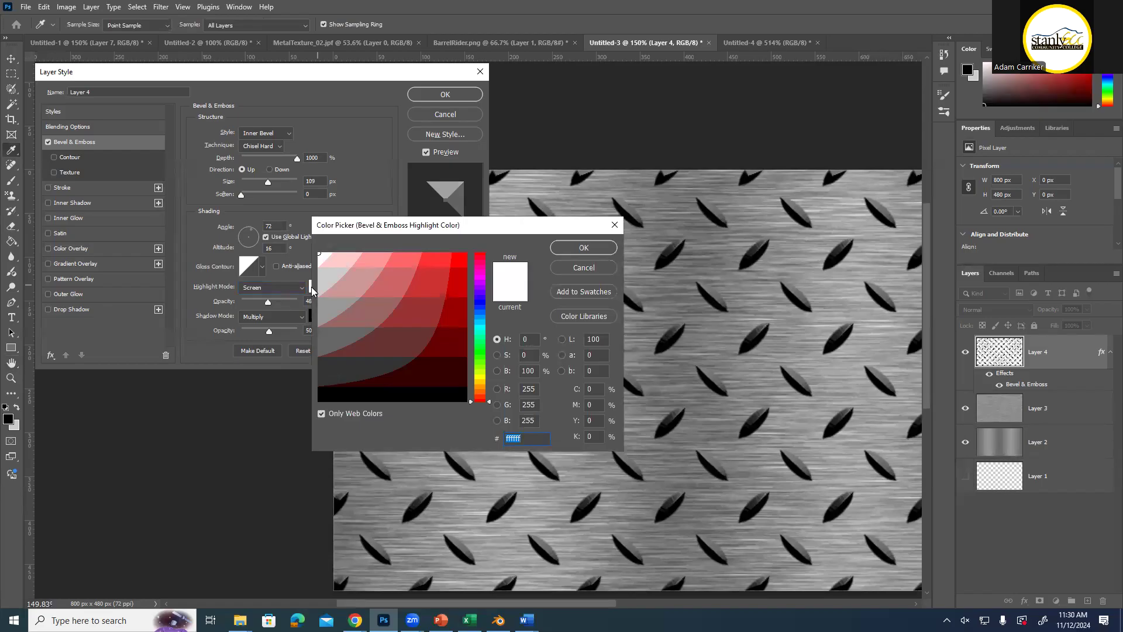
{"action": "left_click", "coordinate": [480, 312]}
{"action": "left_click", "coordinate": [433, 259]}
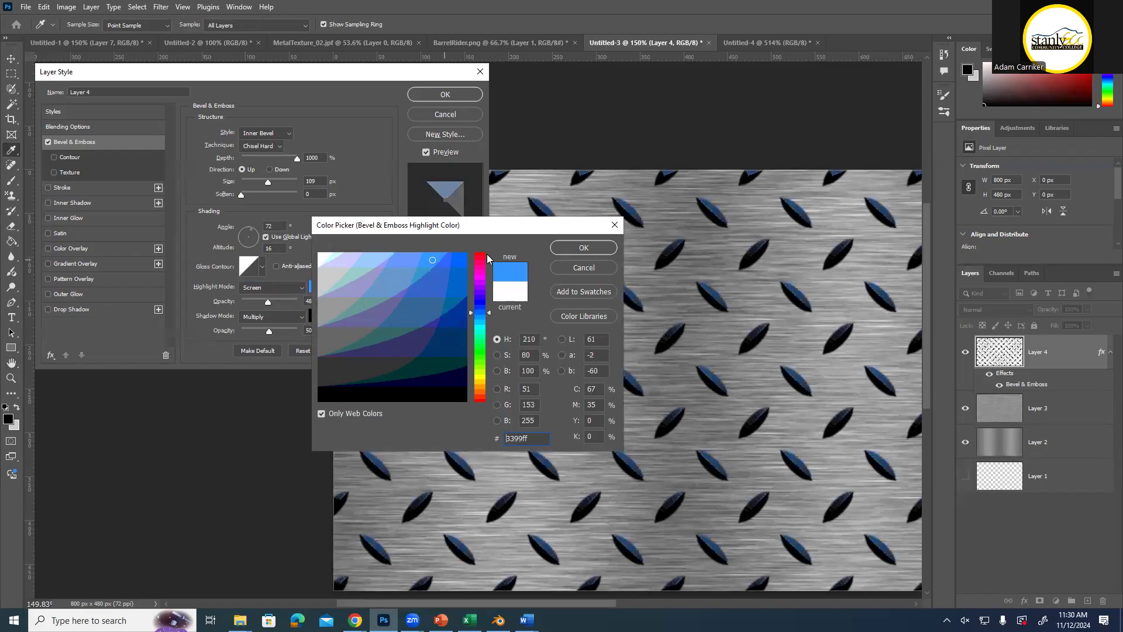
{"action": "left_click", "coordinate": [568, 247]}
{"action": "mouse_move", "coordinate": [268, 302]}
{"action": "left_mouse_down"}
{"action": "mouse_move", "coordinate": [253, 305]}
{"action": "mouse_move", "coordinate": [306, 306]}
{"action": "mouse_move", "coordinate": [288, 307]}
{"action": "left_mouse_up"}
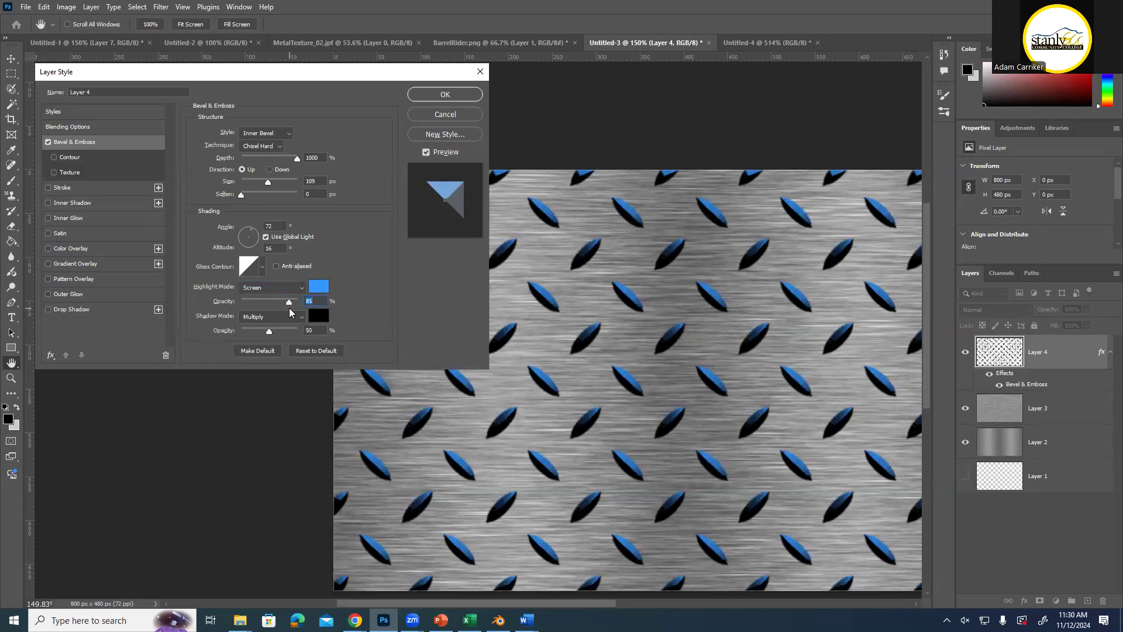
{"action": "key", "text": "ctrl+z"}
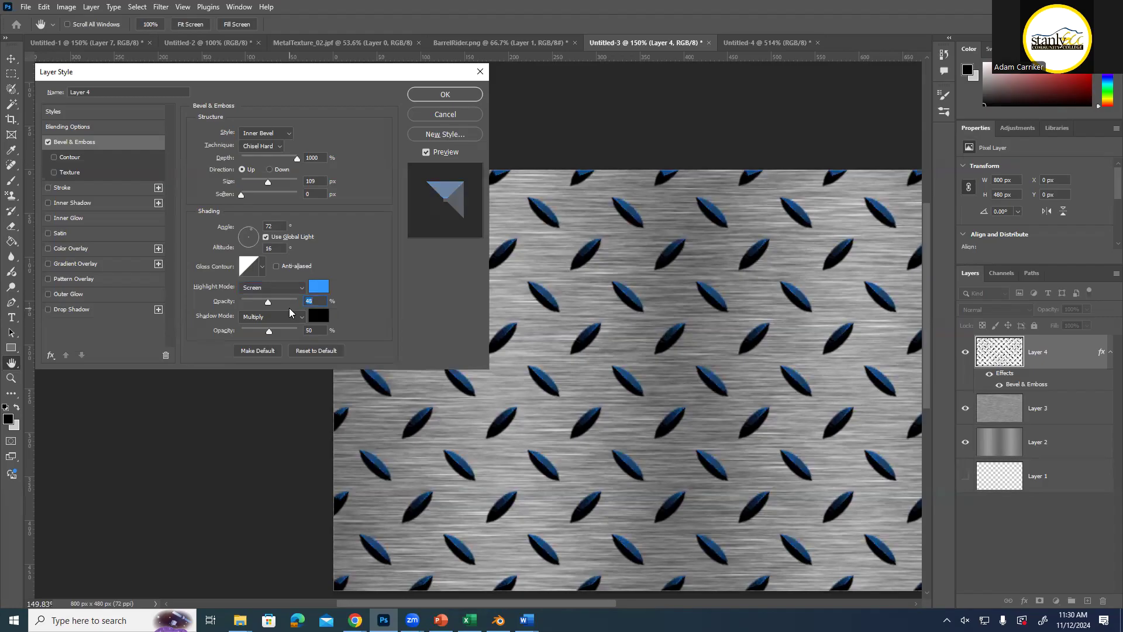
Set the bevel highlight color to white #ffffff and the highlight opacity to 75%
{"action": "left_click", "coordinate": [318, 286]}
{"action": "left_click", "coordinate": [318, 258]}
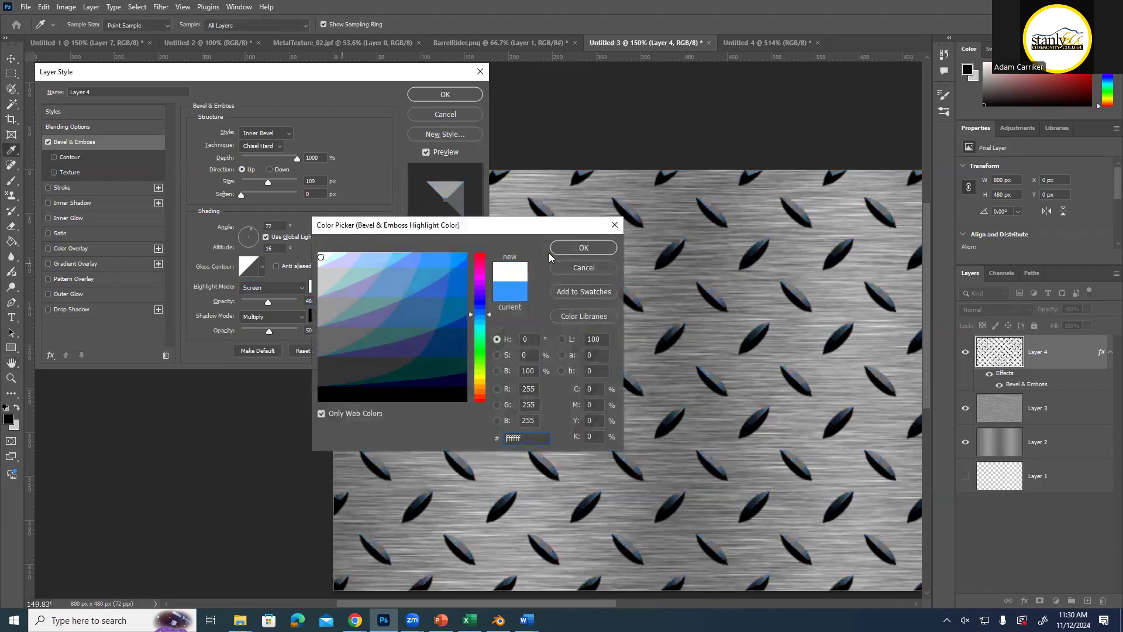
{"action": "left_click", "coordinate": [570, 248]}
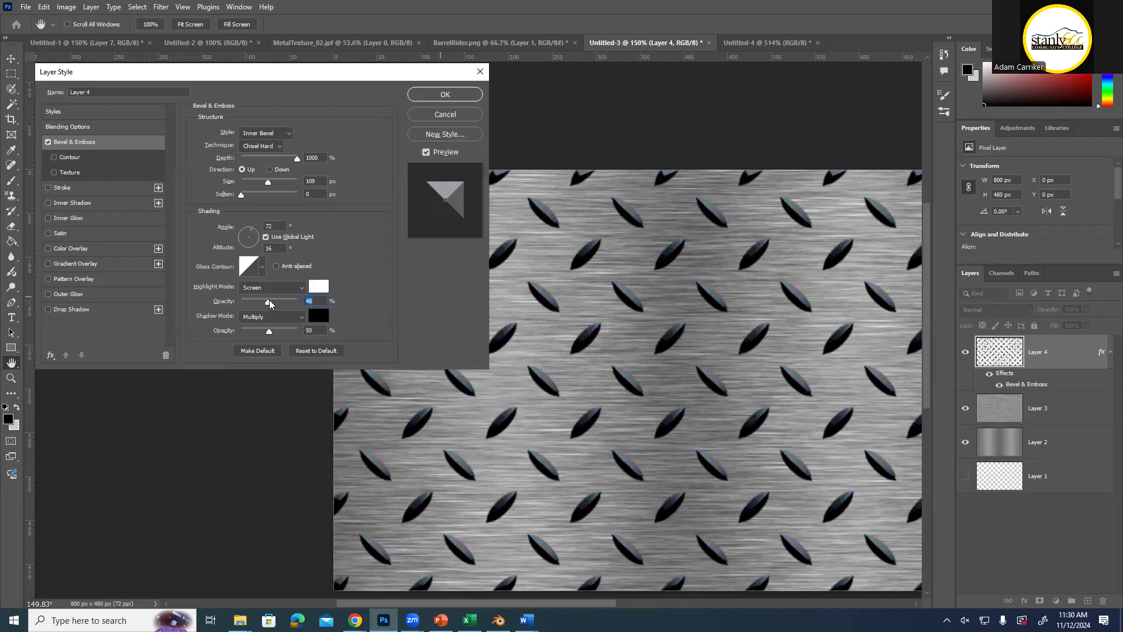
{"action": "left_click_drag", "start_coordinate": [267, 303], "coordinate": [280, 305]}
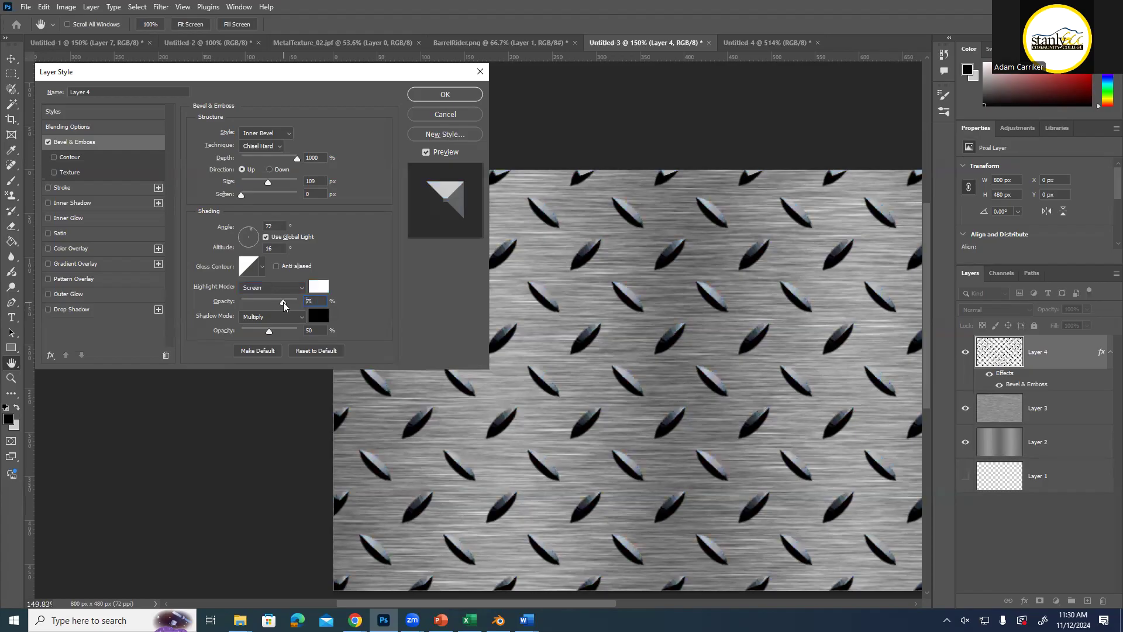
{"action": "left_click_drag", "start_coordinate": [284, 301], "coordinate": [283, 303]}
Enable the Drop Shadow effect on Layer 4, and try Outer Glow before switching it off
{"action": "left_click", "coordinate": [72, 309]}
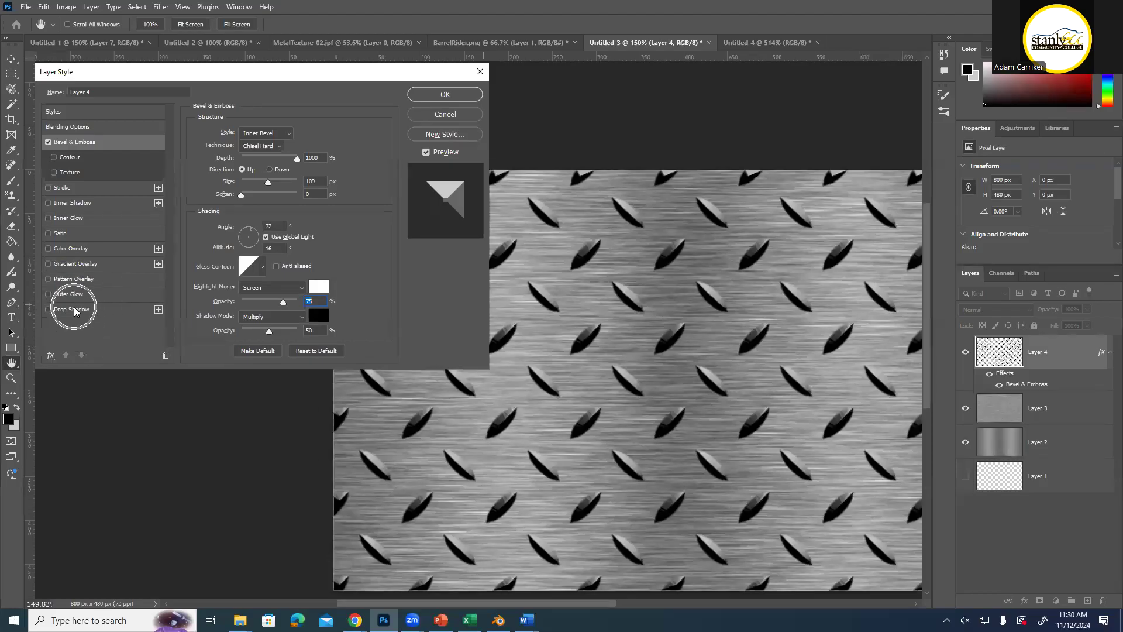
{"action": "left_click", "coordinate": [66, 314]}
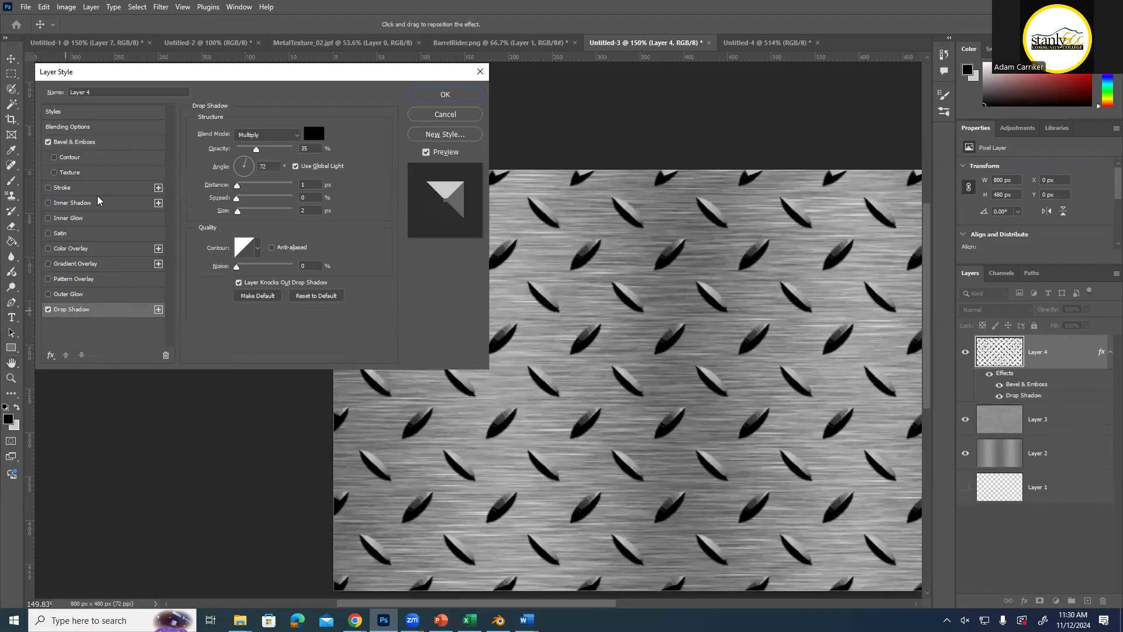
{"action": "left_click", "coordinate": [46, 294]}
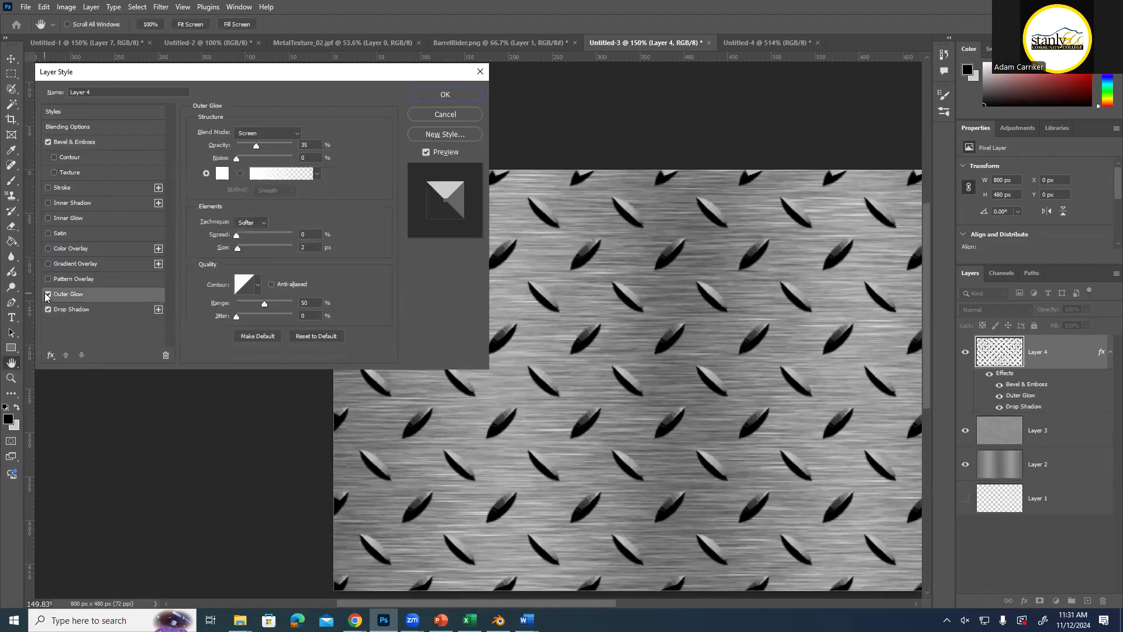
{"action": "left_click", "coordinate": [47, 294]}
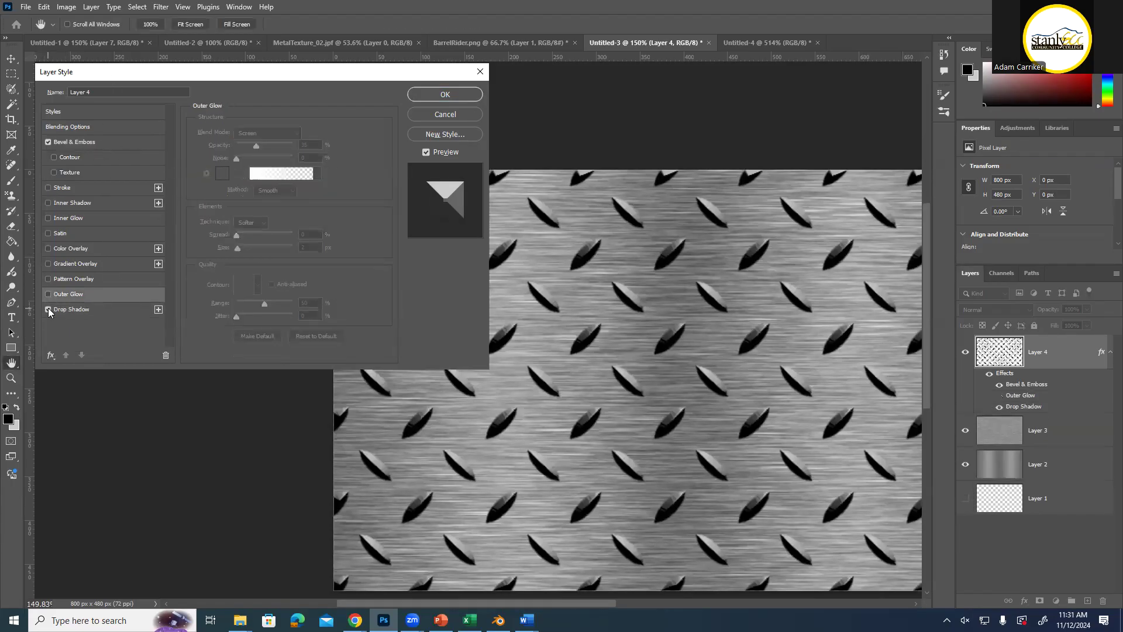
Open the Drop Shadow settings, try a separate light angle with Use Global Light off, and turn Use Global Light back on
{"action": "left_click", "coordinate": [48, 309]}
{"action": "left_click", "coordinate": [62, 310]}
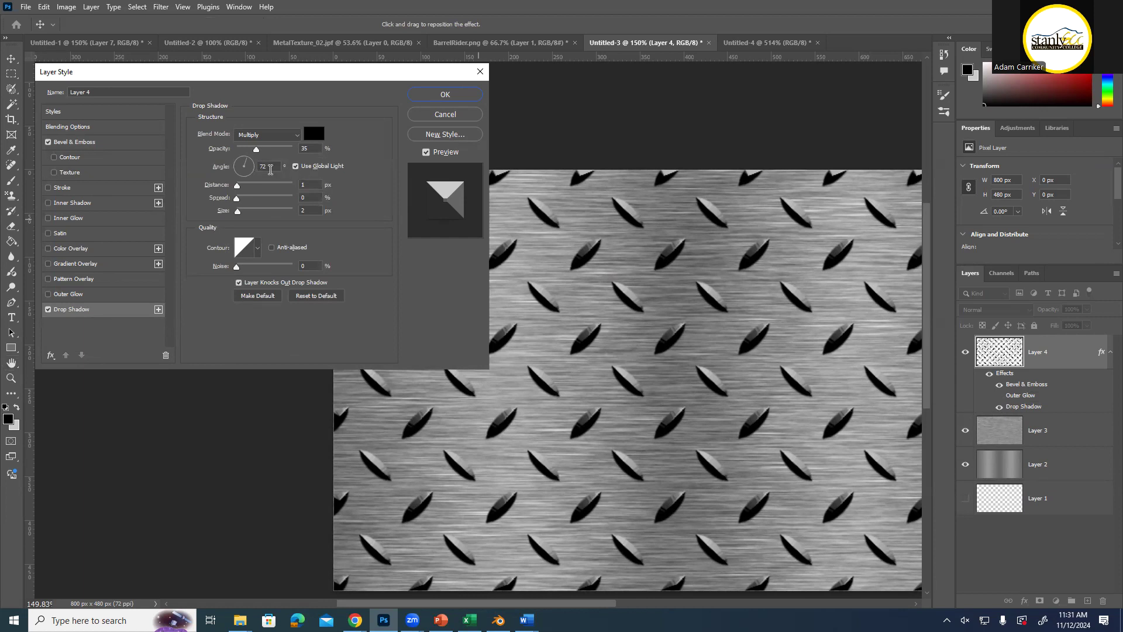
{"action": "left_click", "coordinate": [296, 167]}
{"action": "left_click", "coordinate": [242, 171]}
{"action": "left_click_drag", "start_coordinate": [242, 171], "coordinate": [240, 160]}
{"action": "left_click", "coordinate": [296, 167]}
Set the drop shadow's distance to 4 px, spread to 20% and size to 6 px
{"action": "mouse_move", "coordinate": [238, 185]}
{"action": "left_mouse_down"}
{"action": "mouse_move", "coordinate": [265, 188]}
{"action": "mouse_move", "coordinate": [239, 194]}
{"action": "left_mouse_up"}
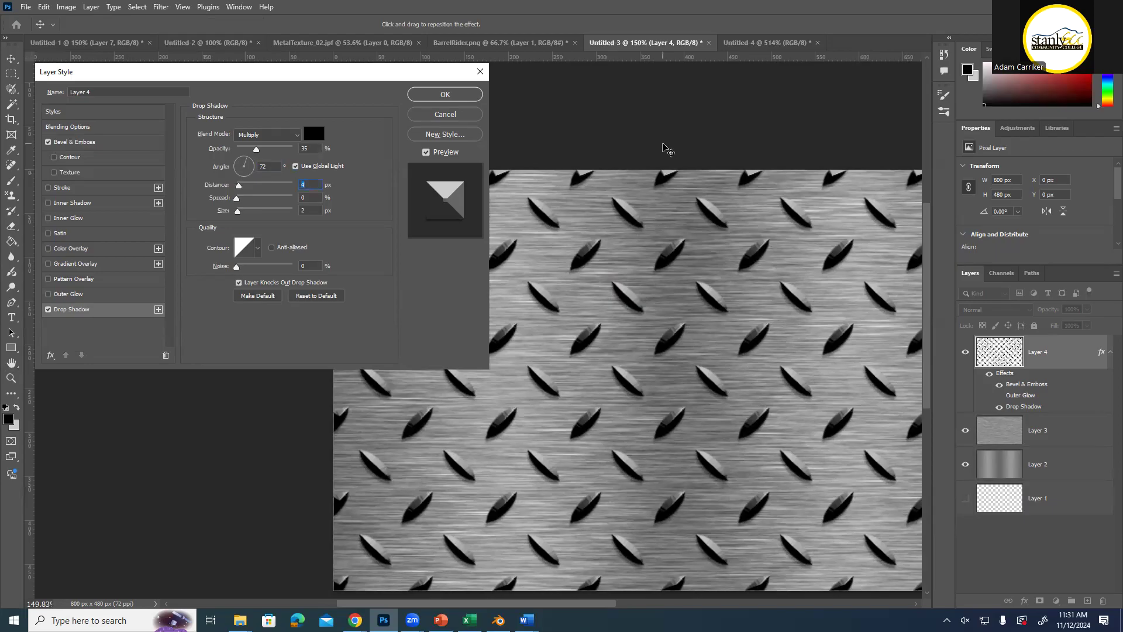
{"action": "key", "text": "ctrl"}
{"action": "key", "text": "ctrl"}
{"action": "mouse_move", "coordinate": [237, 198]}
{"action": "left_mouse_down"}
{"action": "mouse_move", "coordinate": [292, 204]}
{"action": "mouse_move", "coordinate": [245, 199]}
{"action": "mouse_move", "coordinate": [247, 210]}
{"action": "left_mouse_up"}
{"action": "mouse_move", "coordinate": [237, 212]}
{"action": "left_mouse_down"}
{"action": "mouse_move", "coordinate": [284, 219]}
{"action": "mouse_move", "coordinate": [240, 228]}
{"action": "mouse_move", "coordinate": [249, 227]}
{"action": "mouse_move", "coordinate": [241, 214]}
{"action": "left_mouse_up"}
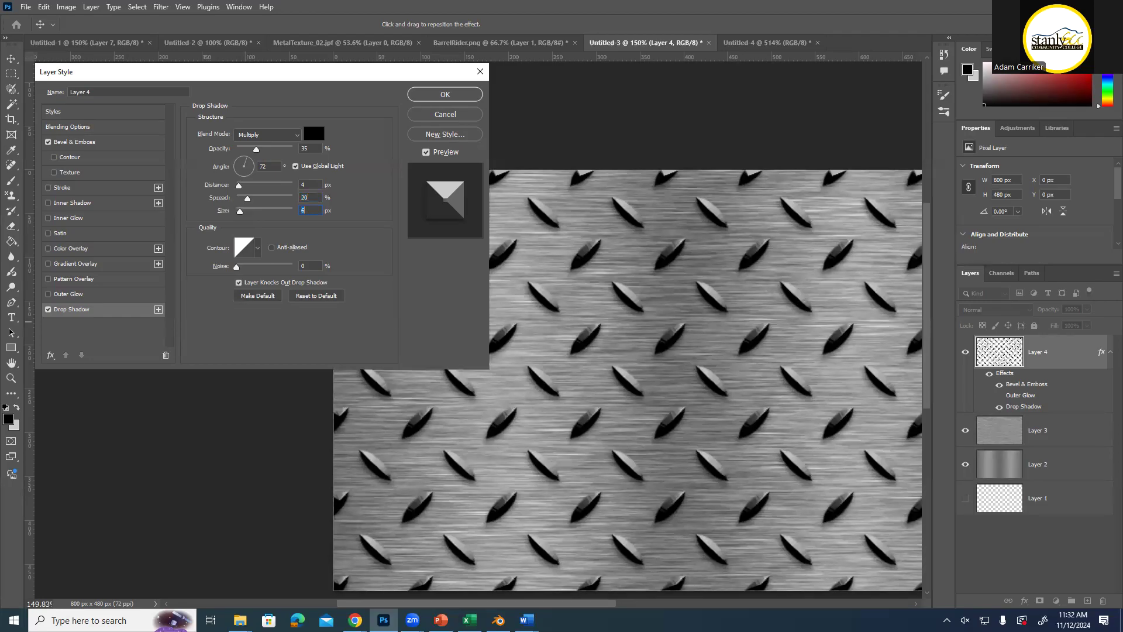
Try the Layer Knocks Out Drop Shadow option and apply the layer style to Layer 4
{"action": "left_click", "coordinate": [241, 283]}
{"action": "left_click", "coordinate": [241, 283]}
{"action": "left_click", "coordinate": [241, 283]}
{"action": "key", "text": "Return"}
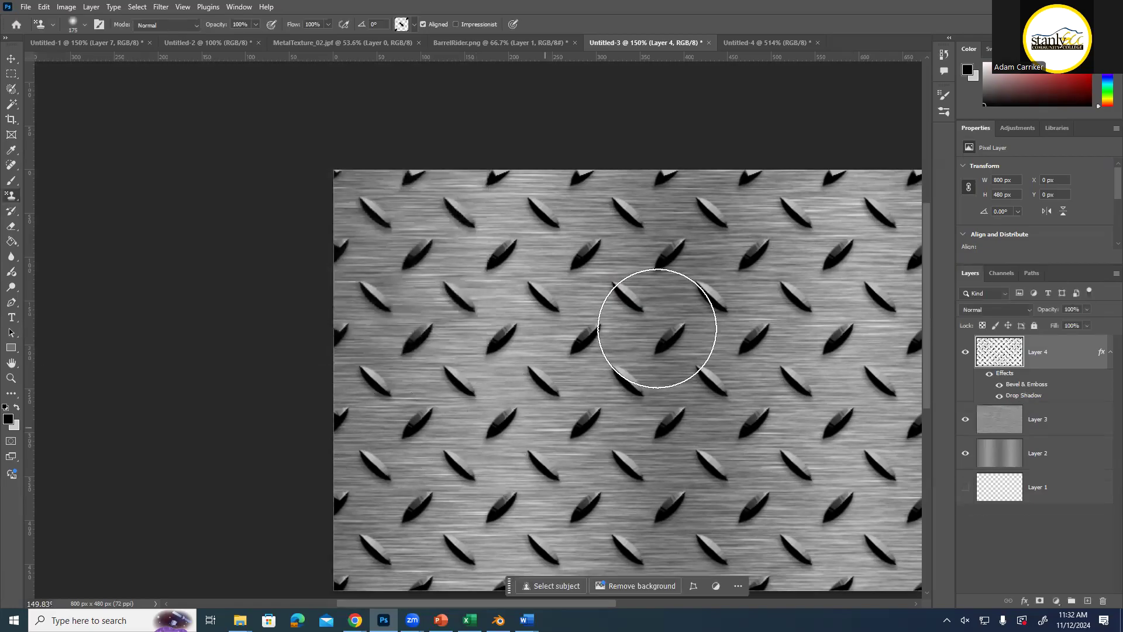
Try scaling Layer 4's tread pattern down to about 38% with Free Transform and return it to 100%
{"action": "scroll", "coordinate": [503, 409], "scroll_direction": "down", "scroll_amount": 2}
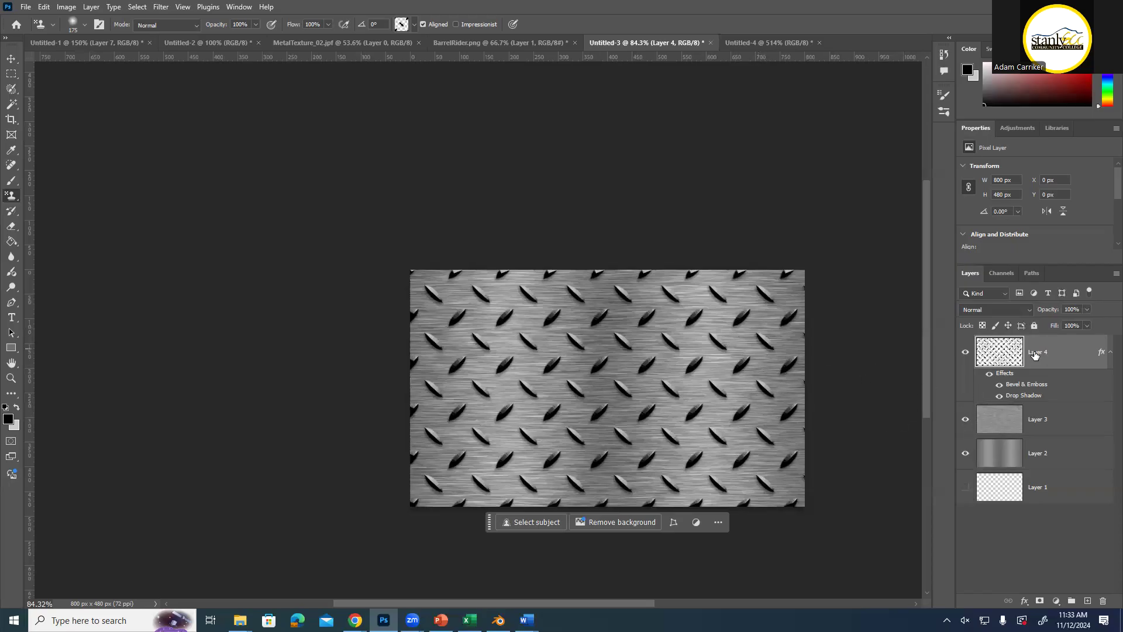
{"action": "key", "text": "ctrl+t"}
{"action": "left_click_drag", "start_coordinate": [804, 506], "coordinate": [524, 380]}
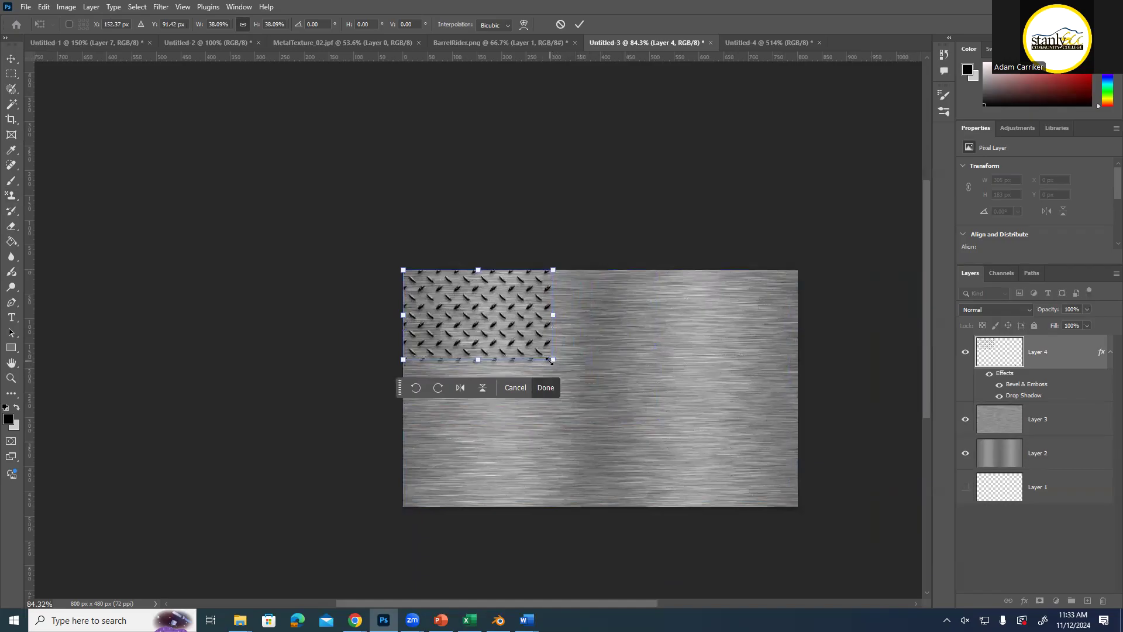
{"action": "left_click_drag", "start_coordinate": [552, 360], "coordinate": [797, 506]}
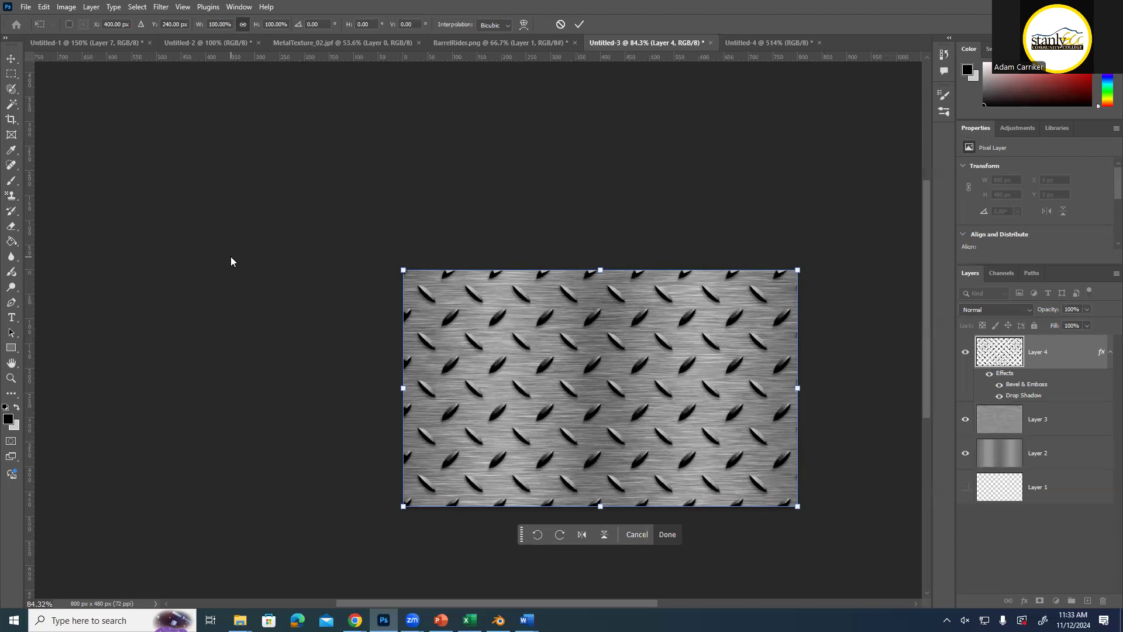
{"action": "key", "text": "Return"}
{"action": "key", "text": "s"}
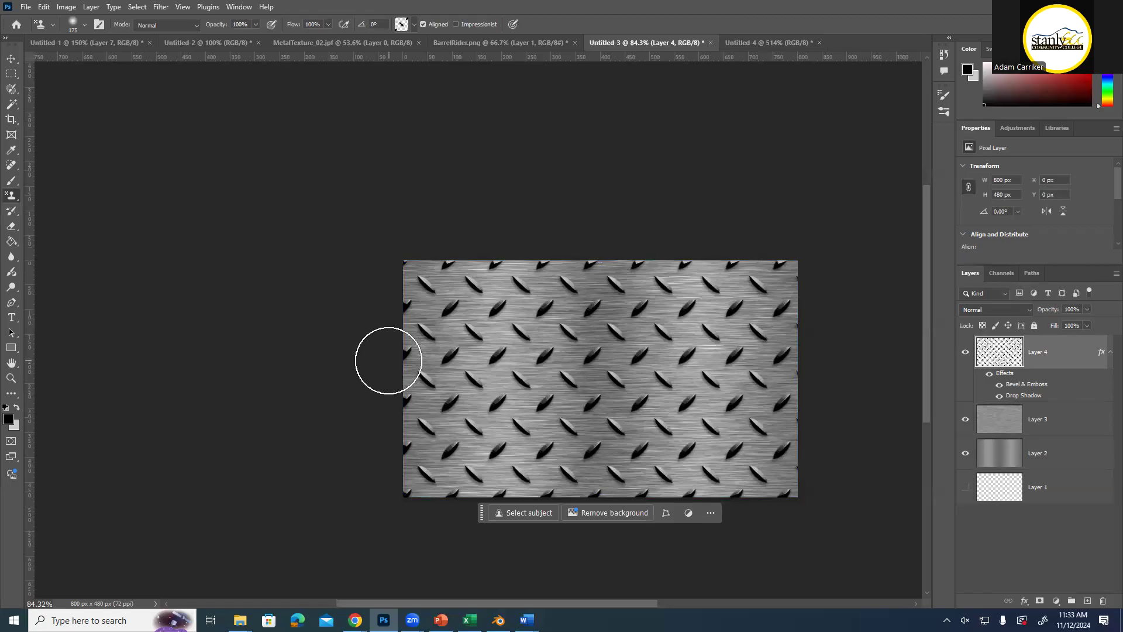
{"action": "scroll", "coordinate": [388, 360], "scroll_direction": "down", "scroll_amount": 5}
{"action": "scroll", "coordinate": [485, 342], "scroll_direction": "down", "scroll_amount": 1}
{"action": "scroll", "coordinate": [474, 349], "scroll_direction": "up", "scroll_amount": 3}
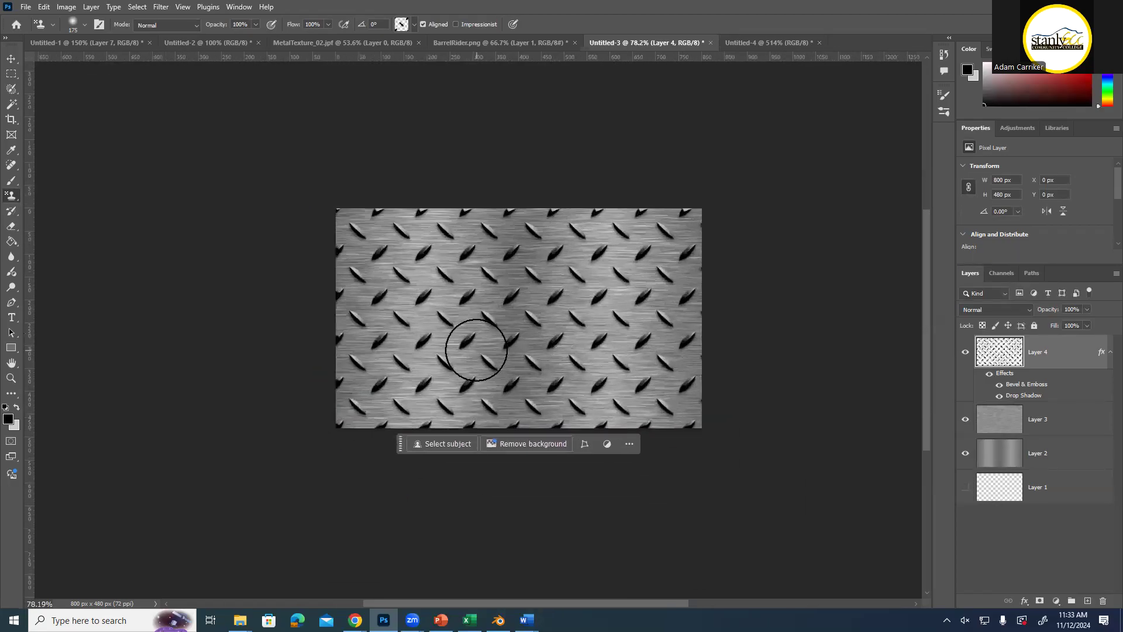